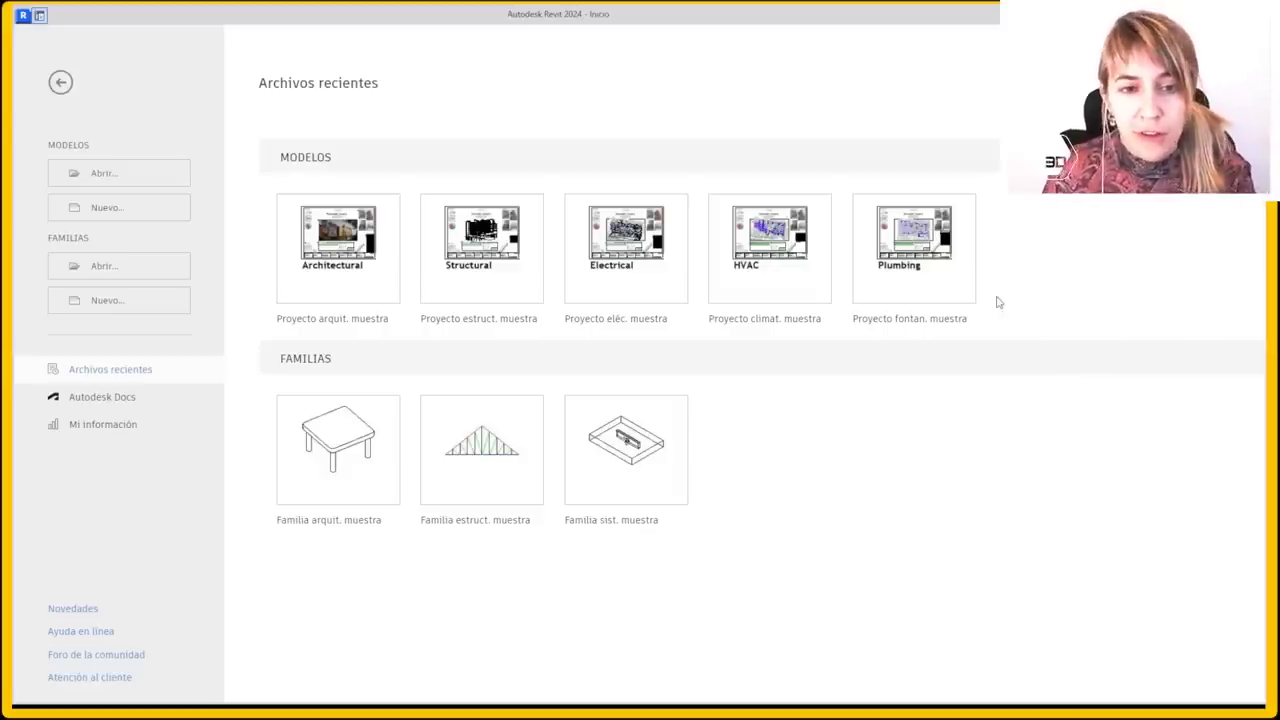
Open the Snowdon Towers Sample Architectural project from its home-screen thumbnail
{"action": "left_click", "coordinate": [370, 244]}
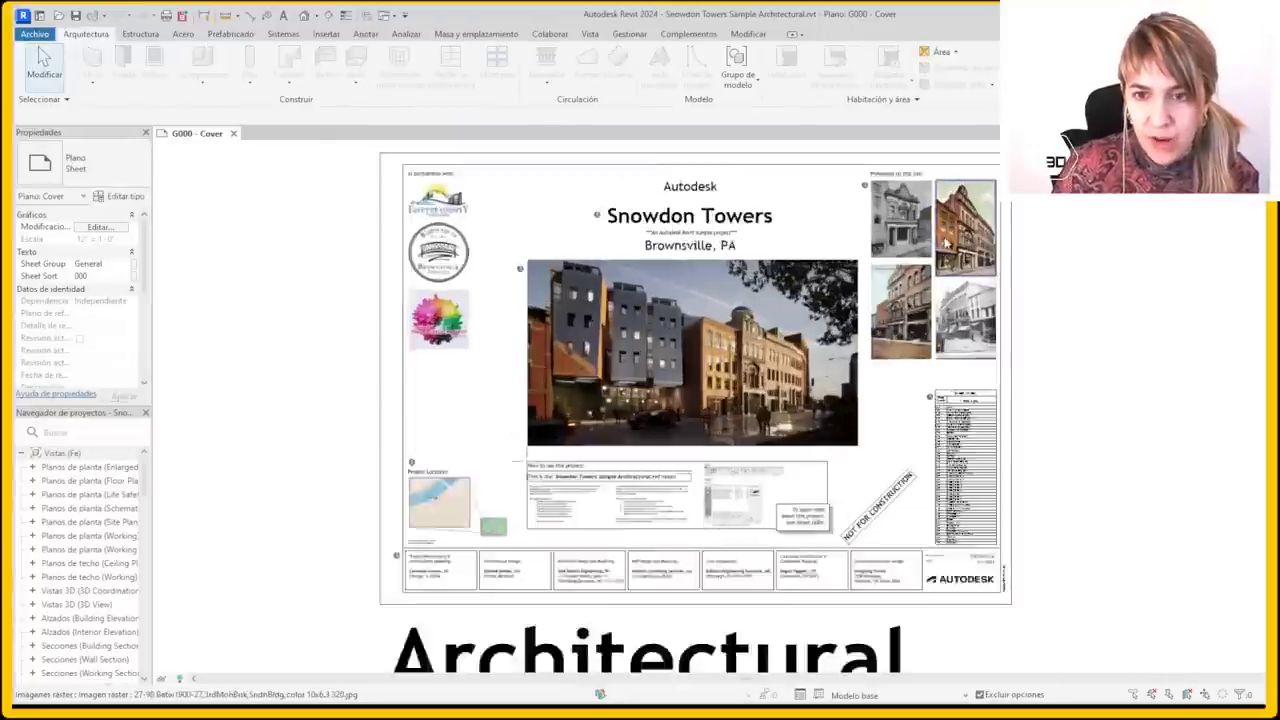
Zoom and orbit the {3D} view around the central buildings, selecting the Solar Wall model group
{"action": "scroll", "coordinate": [946, 243], "scroll_direction": "up", "scroll_amount": 2}
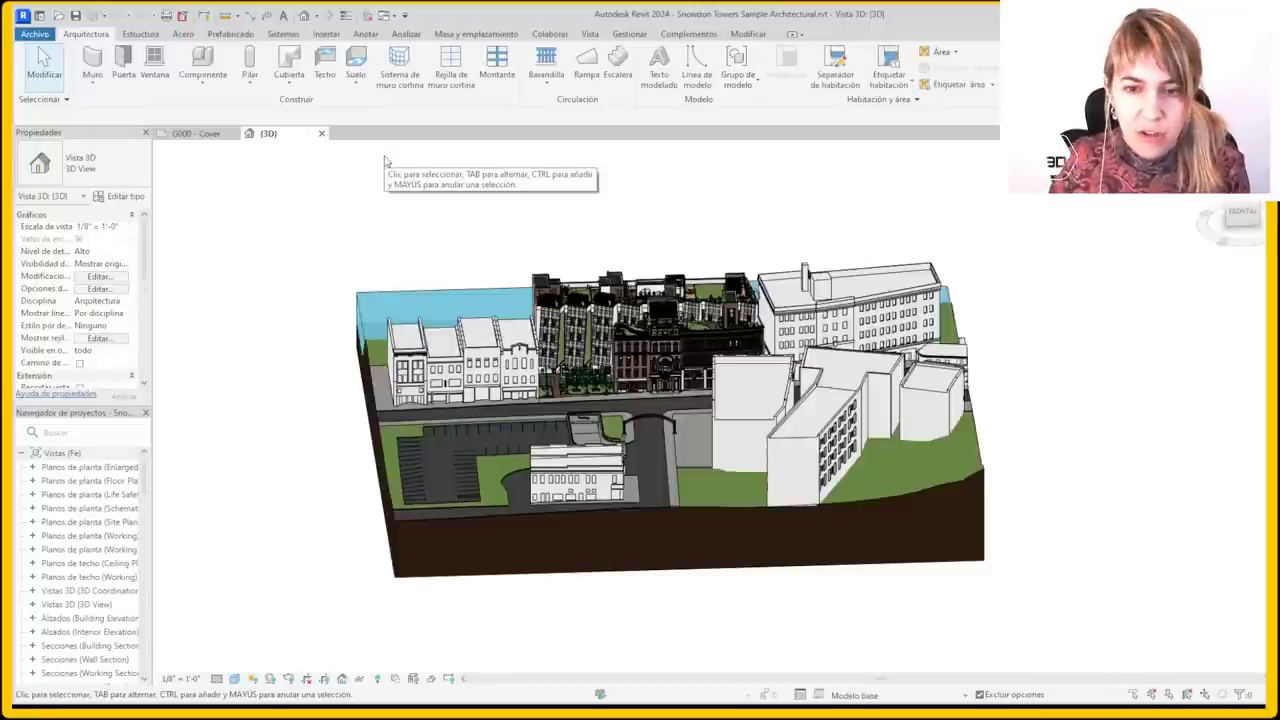
{"action": "scroll", "coordinate": [620, 357], "scroll_direction": "up", "scroll_amount": 2}
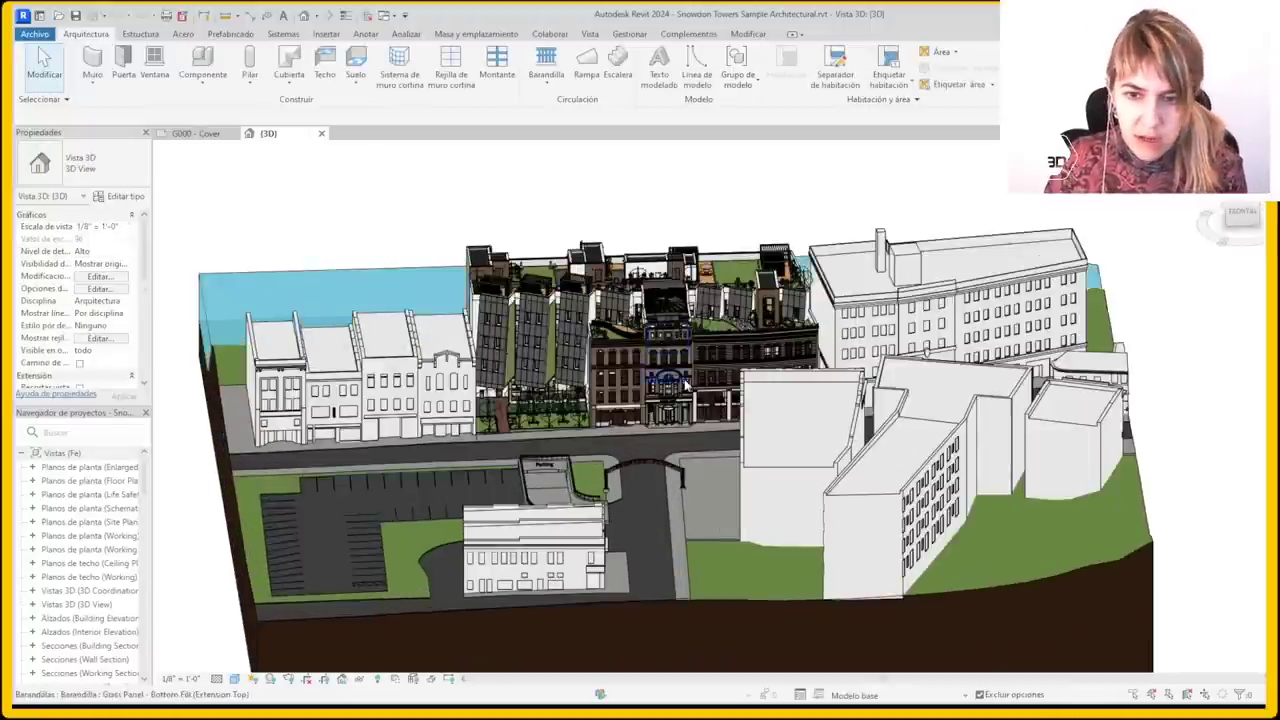
{"action": "scroll", "coordinate": [640, 380], "scroll_direction": "up", "scroll_amount": 3}
{"action": "scroll", "coordinate": [778, 460], "scroll_direction": "up", "scroll_amount": 2}
{"action": "middle_click_drag", "start_coordinate": [779, 459], "coordinate": [640, 440], "text": "shift"}
{"action": "scroll", "coordinate": [640, 440], "scroll_direction": "up", "scroll_amount": 2}
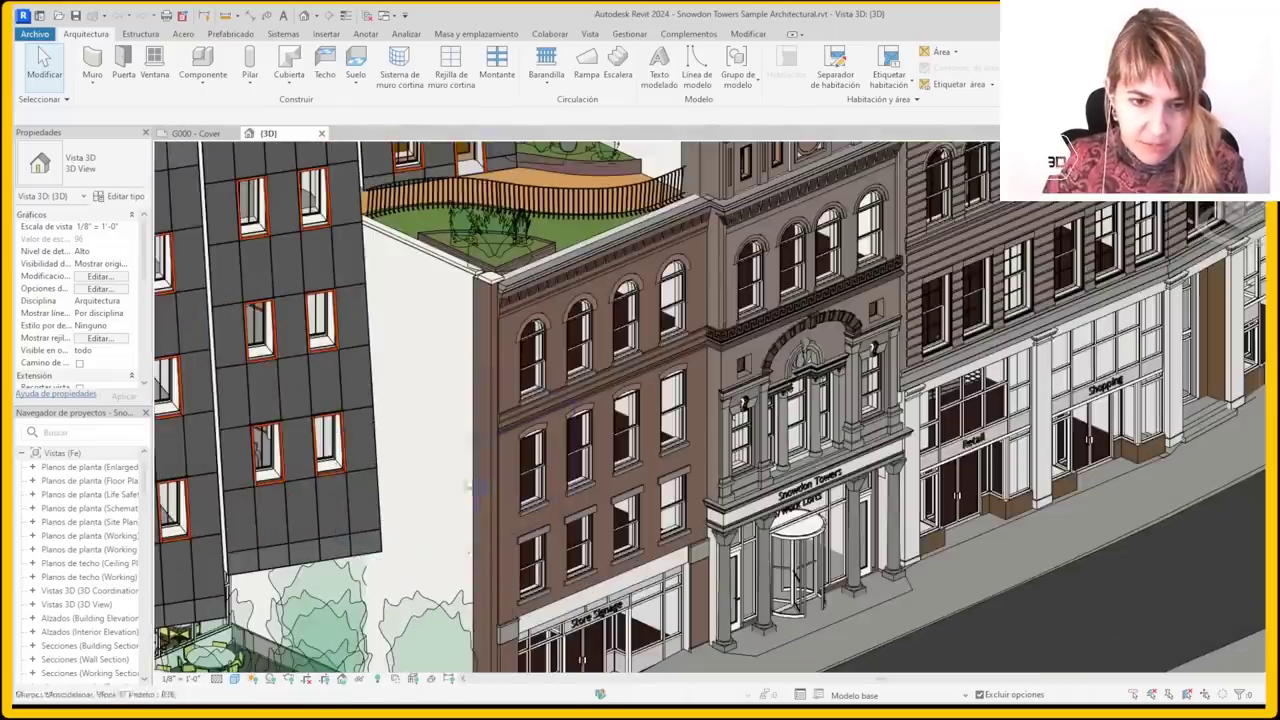
{"action": "left_click", "coordinate": [430, 420]}
{"action": "mouse_move", "coordinate": [430, 420]}
{"action": "middle_mouse_down", "text": "shift"}
{"action": "mouse_move", "coordinate": [588, 416]}
{"action": "mouse_move", "coordinate": [628, 453]}
{"action": "mouse_move", "coordinate": [560, 560]}
{"action": "middle_mouse_up", "text": "shift"}
{"action": "scroll", "coordinate": [588, 416], "scroll_direction": "down", "scroll_amount": 3}
{"action": "scroll", "coordinate": [540, 575], "scroll_direction": "up", "scroll_amount": 3}
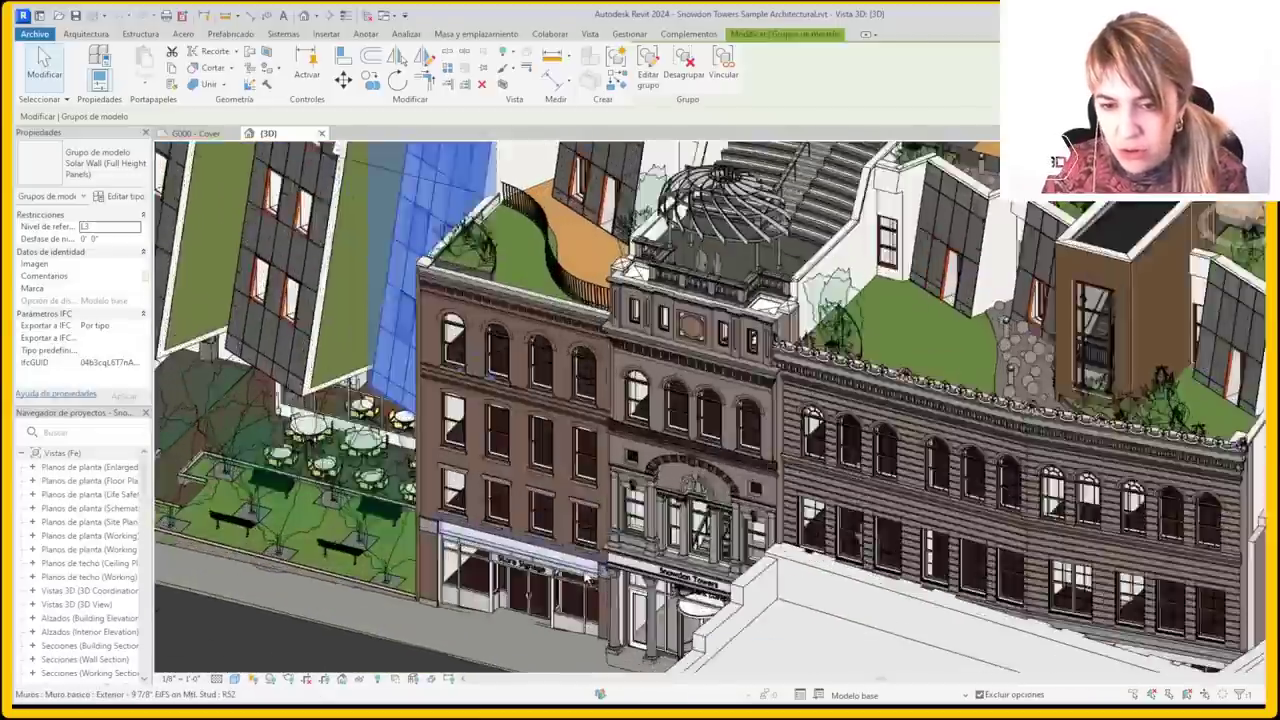
{"action": "scroll", "coordinate": [510, 590], "scroll_direction": "up", "scroll_amount": 2}
Select a storefront curtain wall grid, clear the selection, and expand the enlarged floor plans list
{"action": "left_click", "coordinate": [508, 592]}
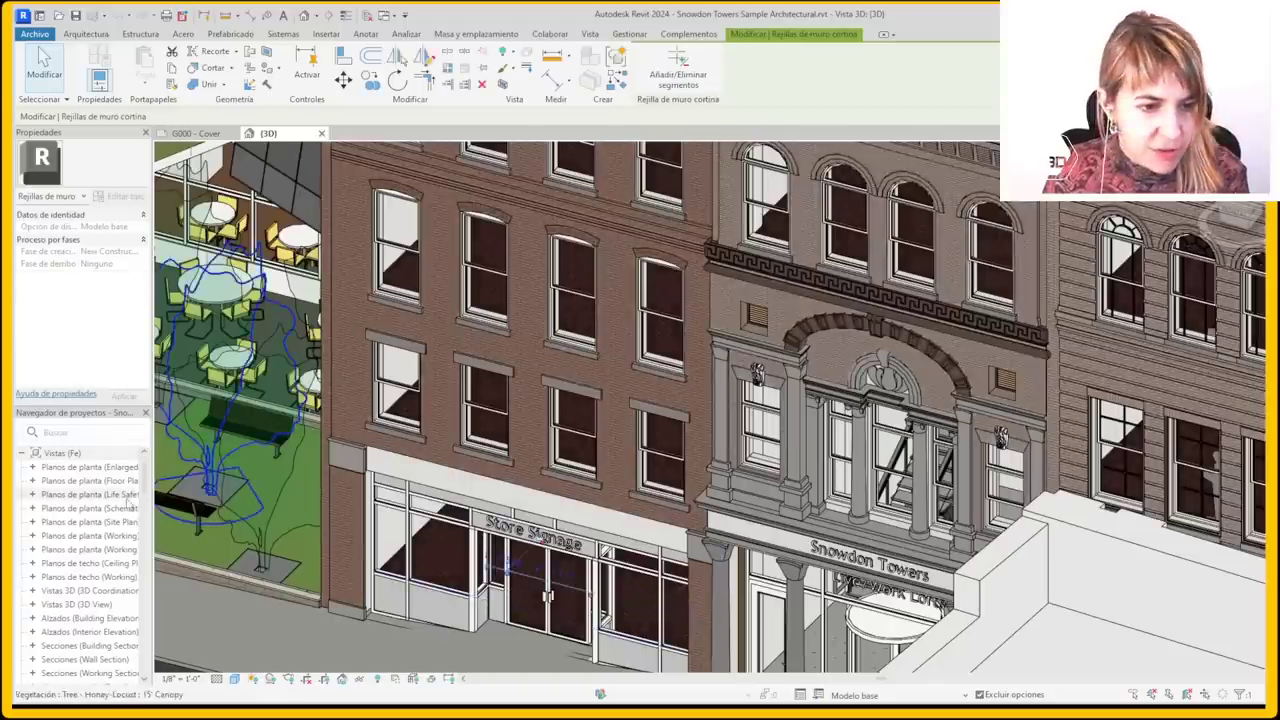
{"action": "key", "text": "Escape"}
{"action": "left_click", "coordinate": [32, 467]}
Open the Café Kitchen Plan and zoom to fit the whole plan with ZF
{"action": "double_click", "coordinate": [82, 481]}
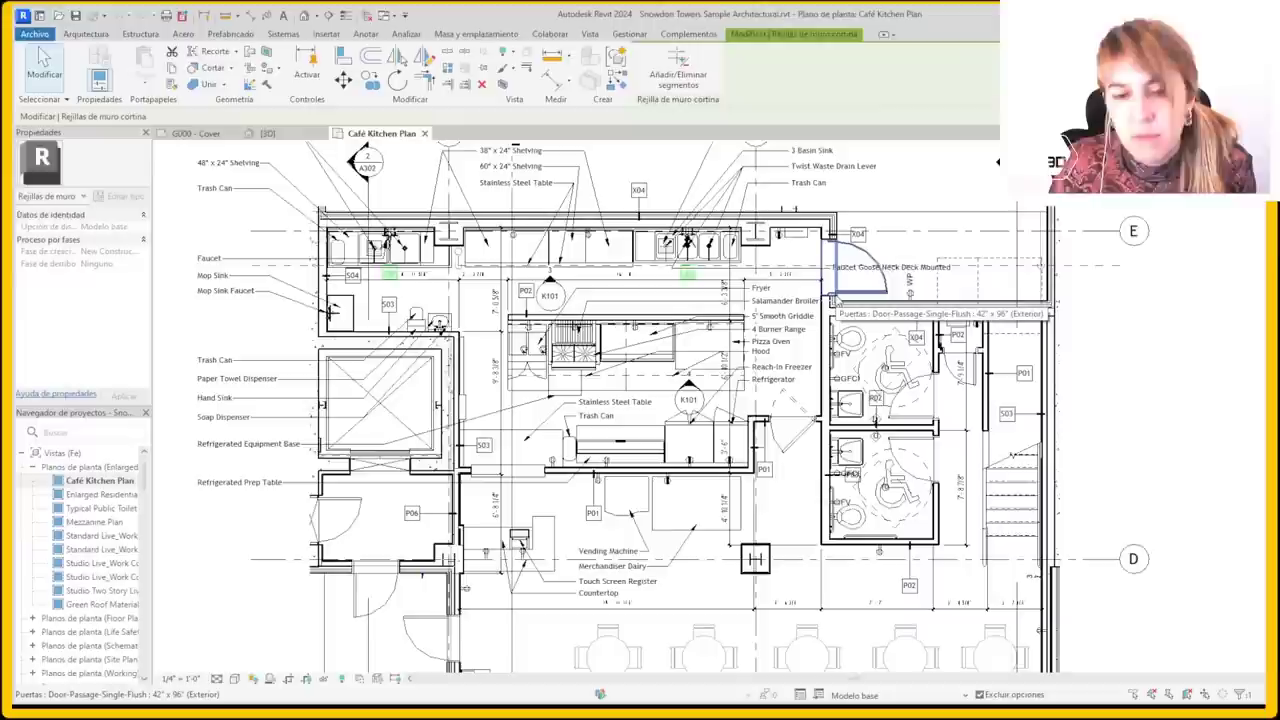
{"action": "scroll", "coordinate": [420, 280], "scroll_direction": "up", "scroll_amount": 1}
{"action": "scroll", "coordinate": [493, 305], "scroll_direction": "up", "scroll_amount": 3}
{"action": "scroll", "coordinate": [493, 307], "scroll_direction": "up", "scroll_amount": 1}
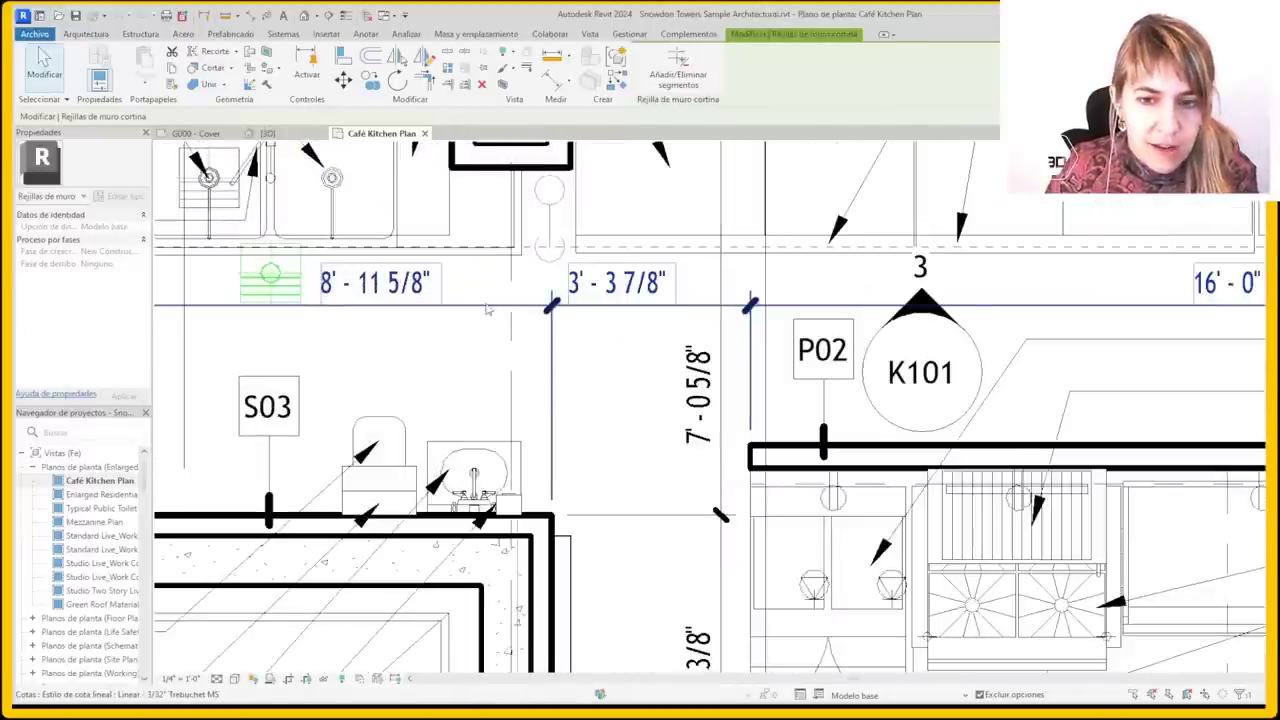
{"action": "scroll", "coordinate": [493, 309], "scroll_direction": "down", "scroll_amount": 2}
{"action": "scroll", "coordinate": [493, 310], "scroll_direction": "down", "scroll_amount": 1}
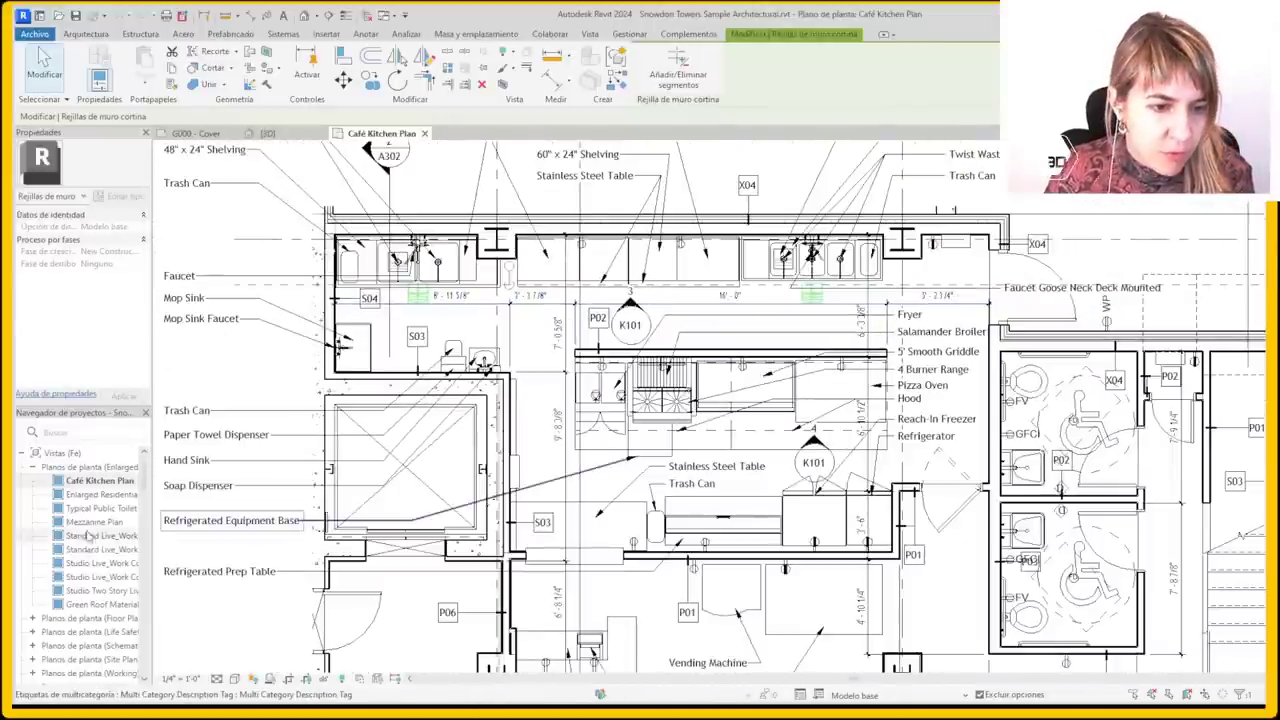
{"action": "key", "text": "z"}
{"action": "key", "text": "f"}
{"action": "scroll", "coordinate": [1076, 599], "scroll_direction": "up", "scroll_amount": 1}
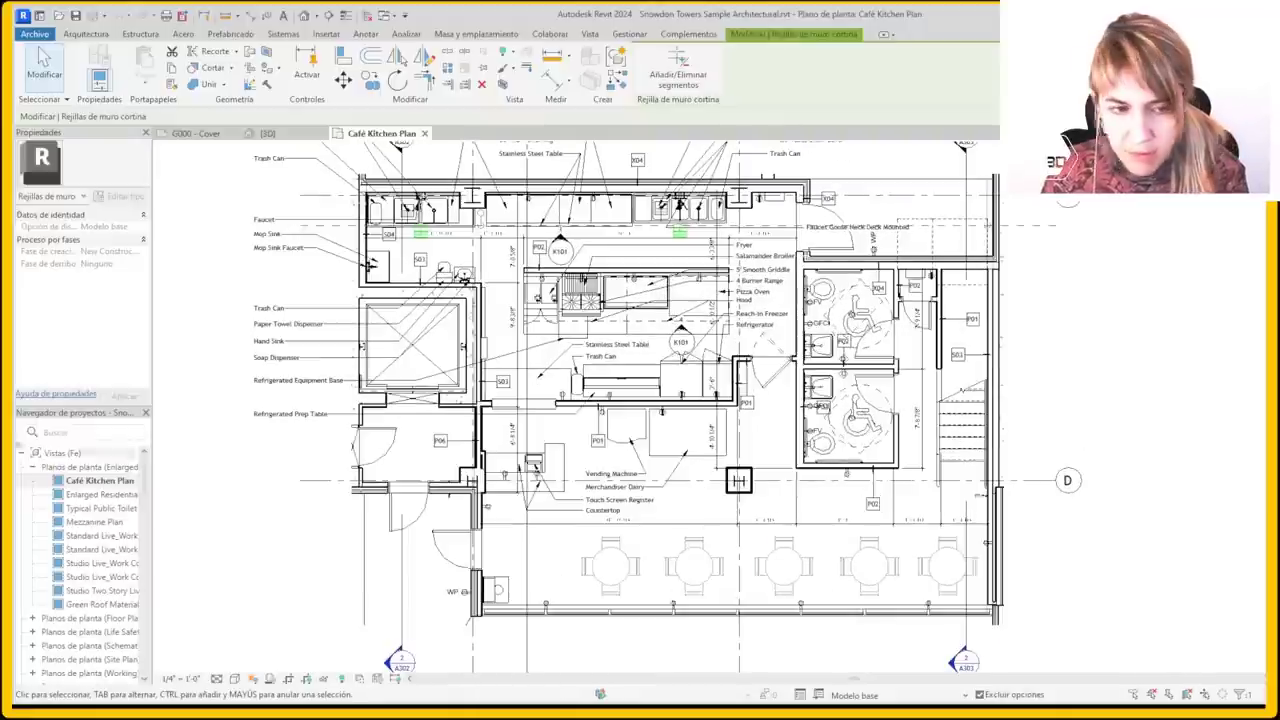
Open the Enlarged Residential Lobby Plan and then the L1 floor plan
{"action": "double_click", "coordinate": [100, 494]}
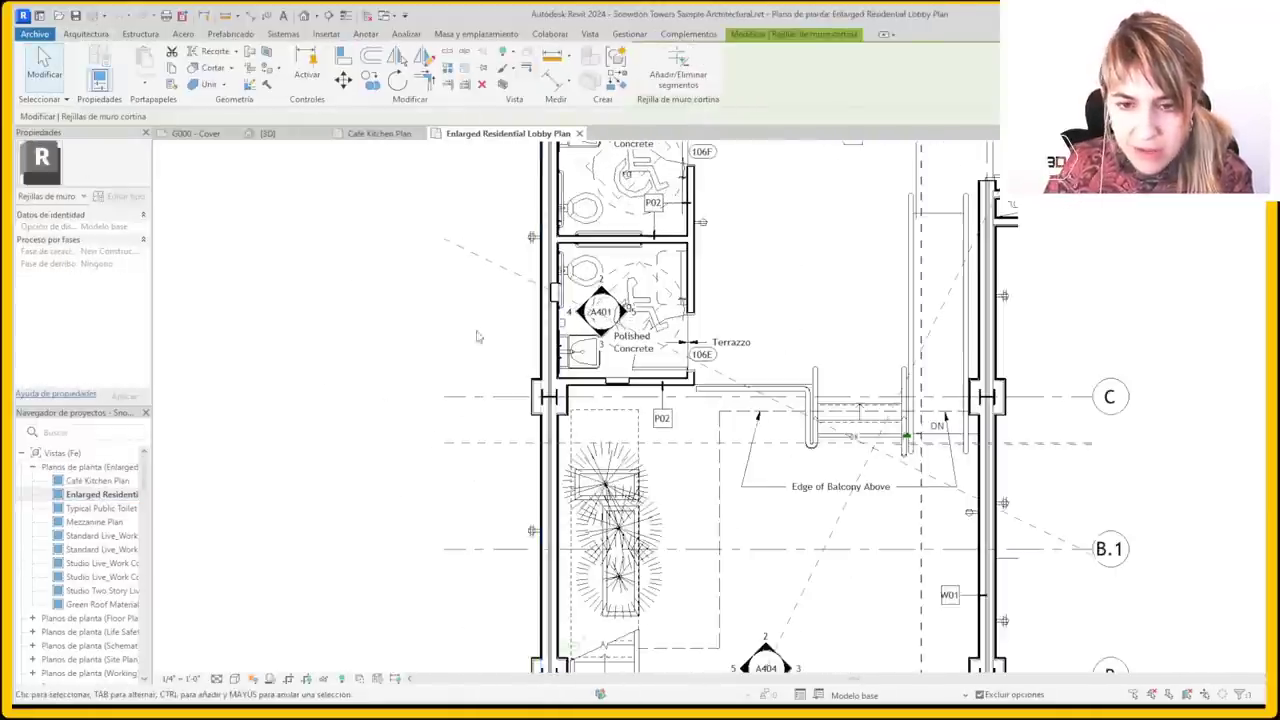
{"action": "scroll", "coordinate": [48, 565], "scroll_direction": "down", "scroll_amount": 5}
{"action": "scroll", "coordinate": [60, 540], "scroll_direction": "up", "scroll_amount": 5}
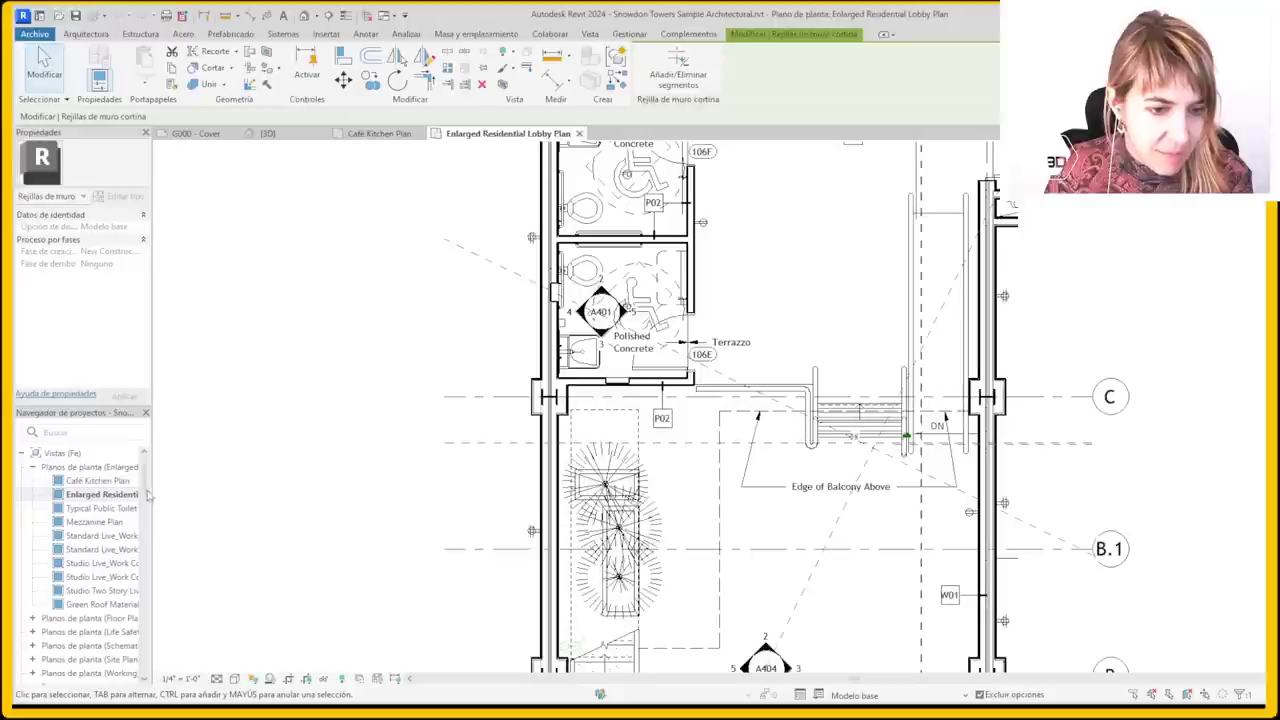
{"action": "scroll", "coordinate": [147, 483], "scroll_direction": "down", "scroll_amount": 3}
{"action": "left_click", "coordinate": [32, 462]}
{"action": "double_click", "coordinate": [70, 489]}
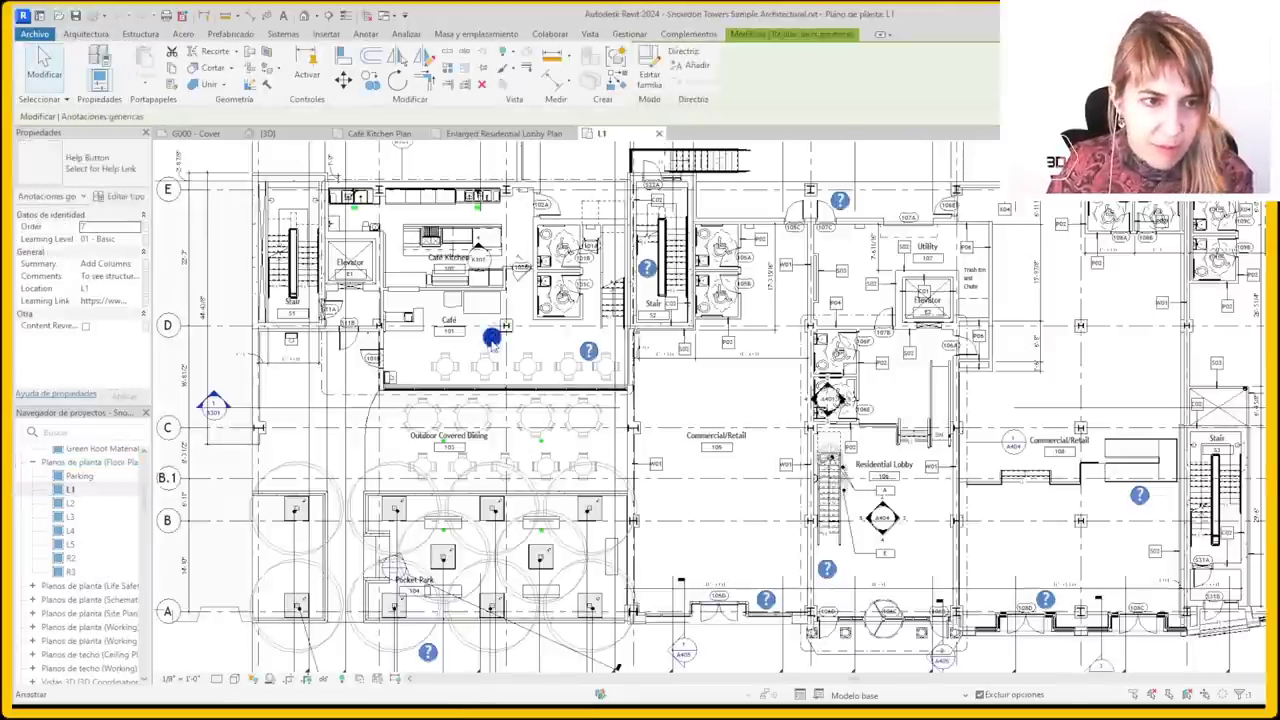
{"action": "scroll", "coordinate": [479, 337], "scroll_direction": "down", "scroll_amount": 3}
{"action": "scroll", "coordinate": [74, 505], "scroll_direction": "down", "scroll_amount": 5}
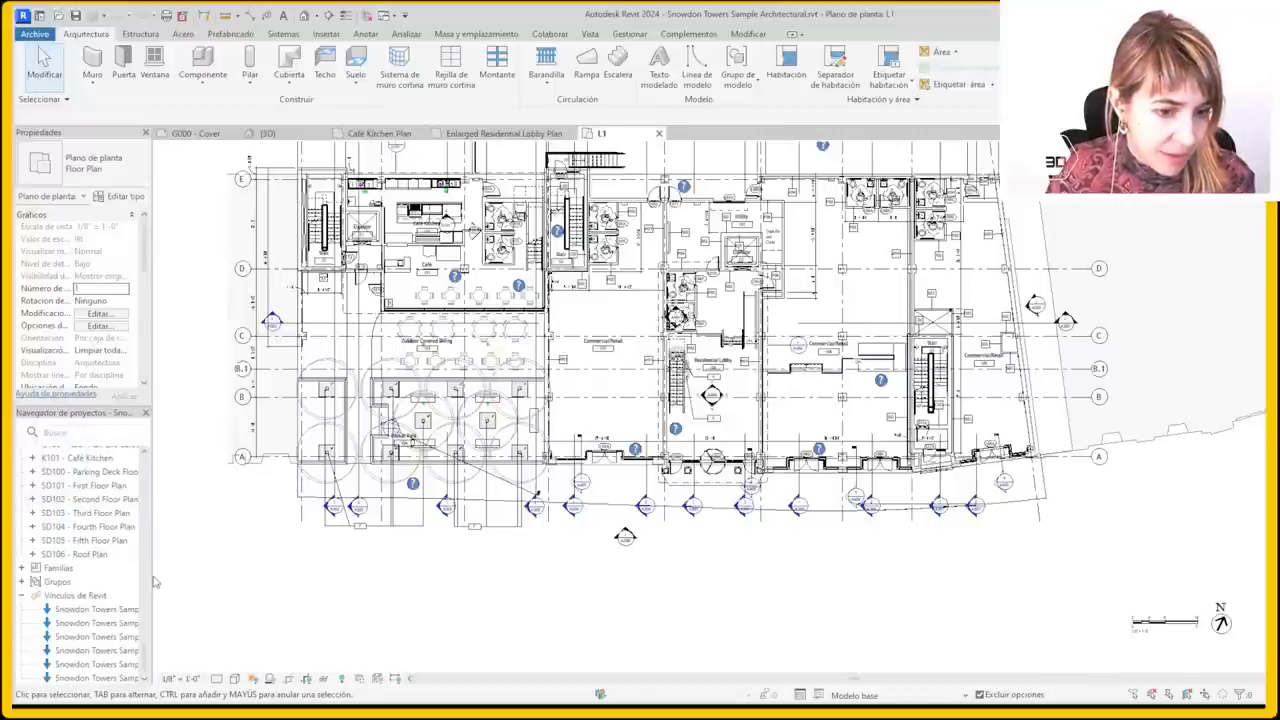
Widen the palettes and select the Electrical link to view its properties
{"action": "left_click_drag", "start_coordinate": [152, 580], "coordinate": [232, 585]}
{"action": "left_click", "coordinate": [171, 609]}
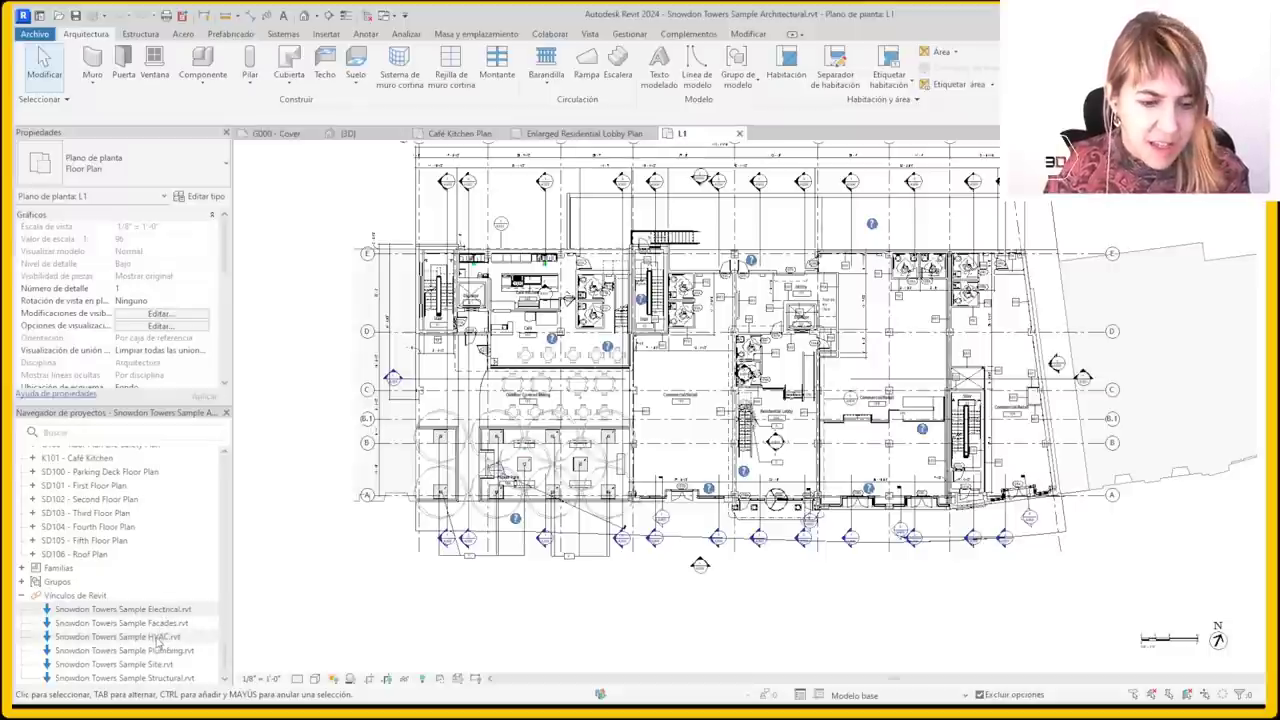
{"action": "scroll", "coordinate": [135, 590], "scroll_direction": "up", "scroll_amount": 10}
In the {3D} view's Properties, tick Caja de sección under Extensión and apply it
{"action": "left_click", "coordinate": [348, 133]}
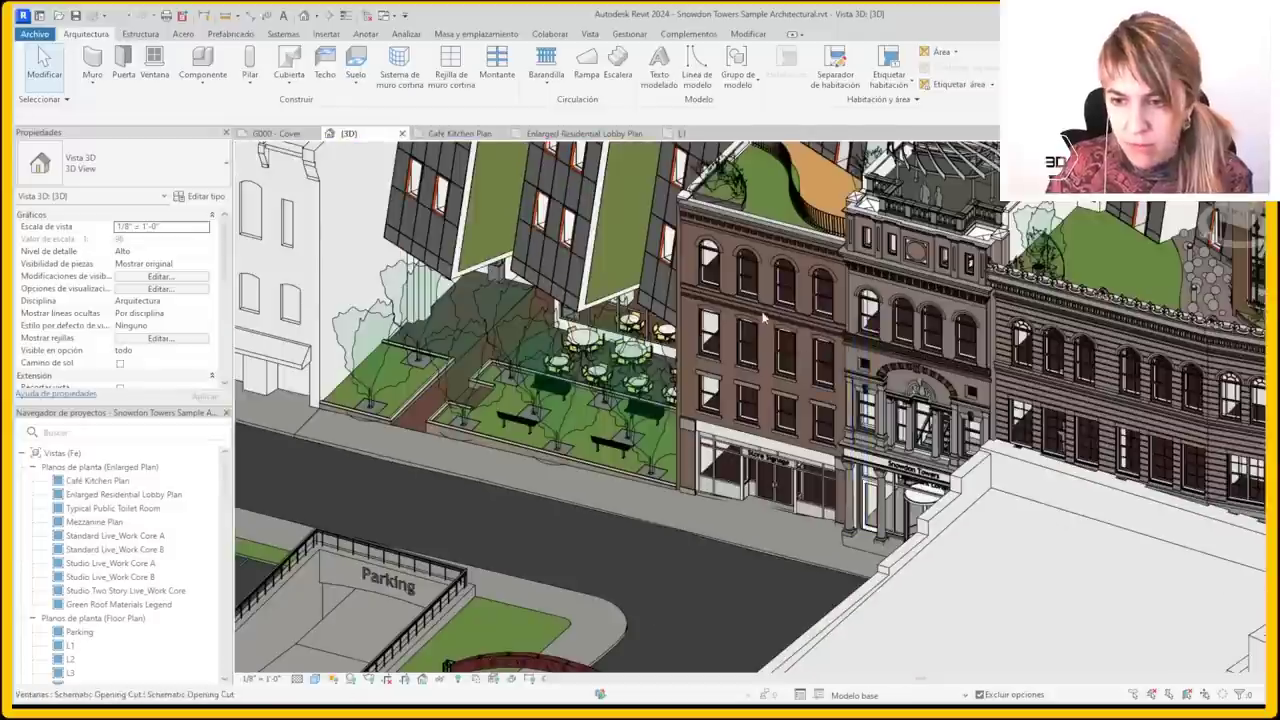
{"action": "scroll", "coordinate": [519, 348], "scroll_direction": "down", "scroll_amount": 5}
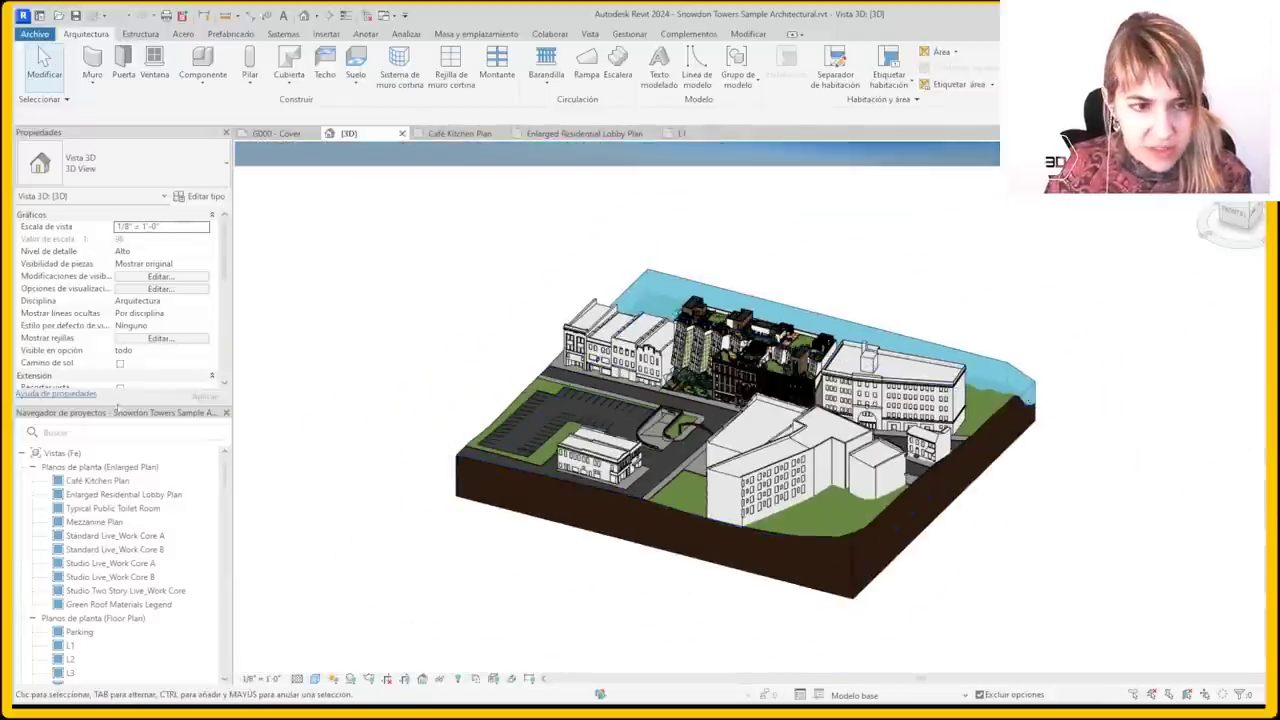
{"action": "scroll", "coordinate": [146, 330], "scroll_direction": "down", "scroll_amount": 5}
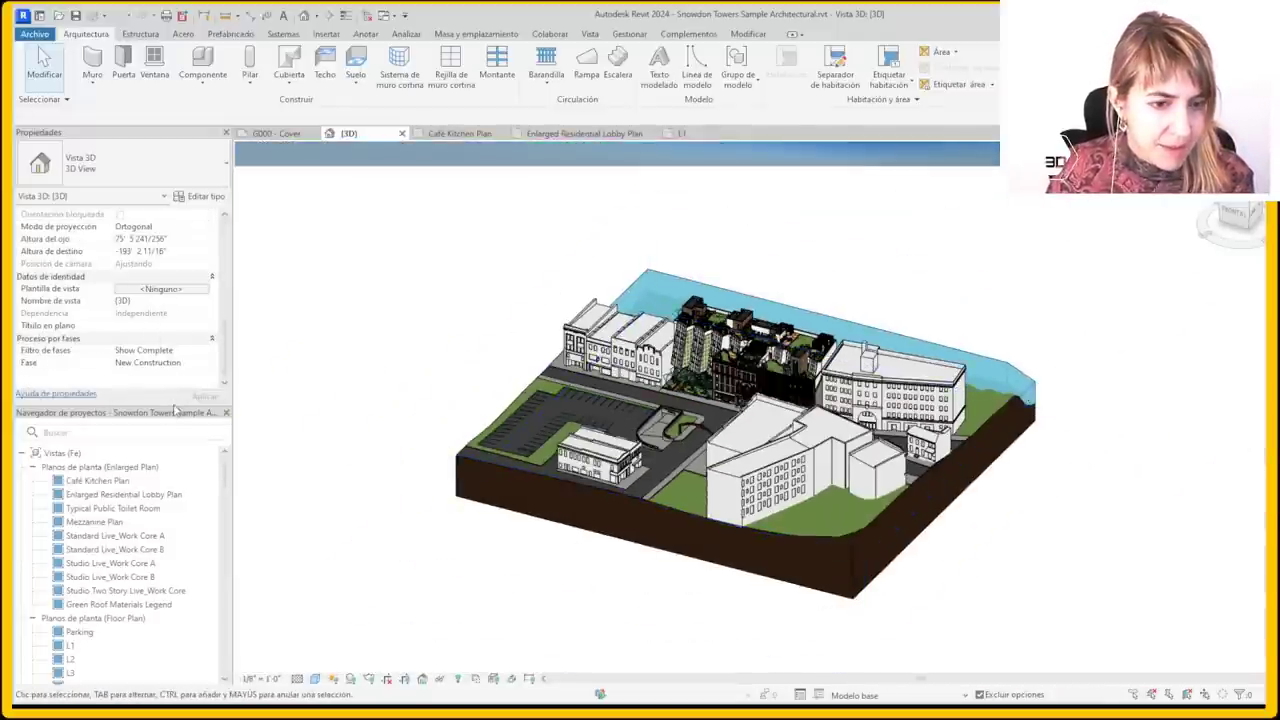
{"action": "left_click_drag", "start_coordinate": [176, 402], "coordinate": [176, 482]}
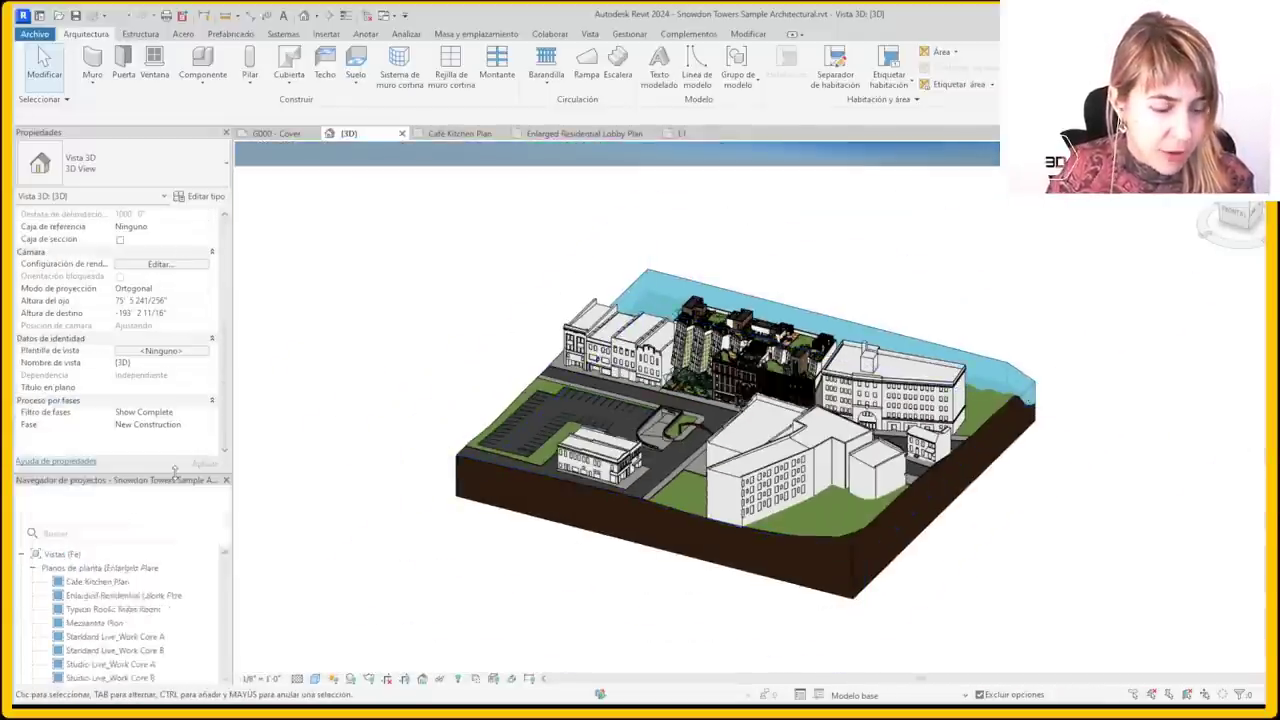
{"action": "scroll", "coordinate": [180, 393], "scroll_direction": "up", "scroll_amount": 5}
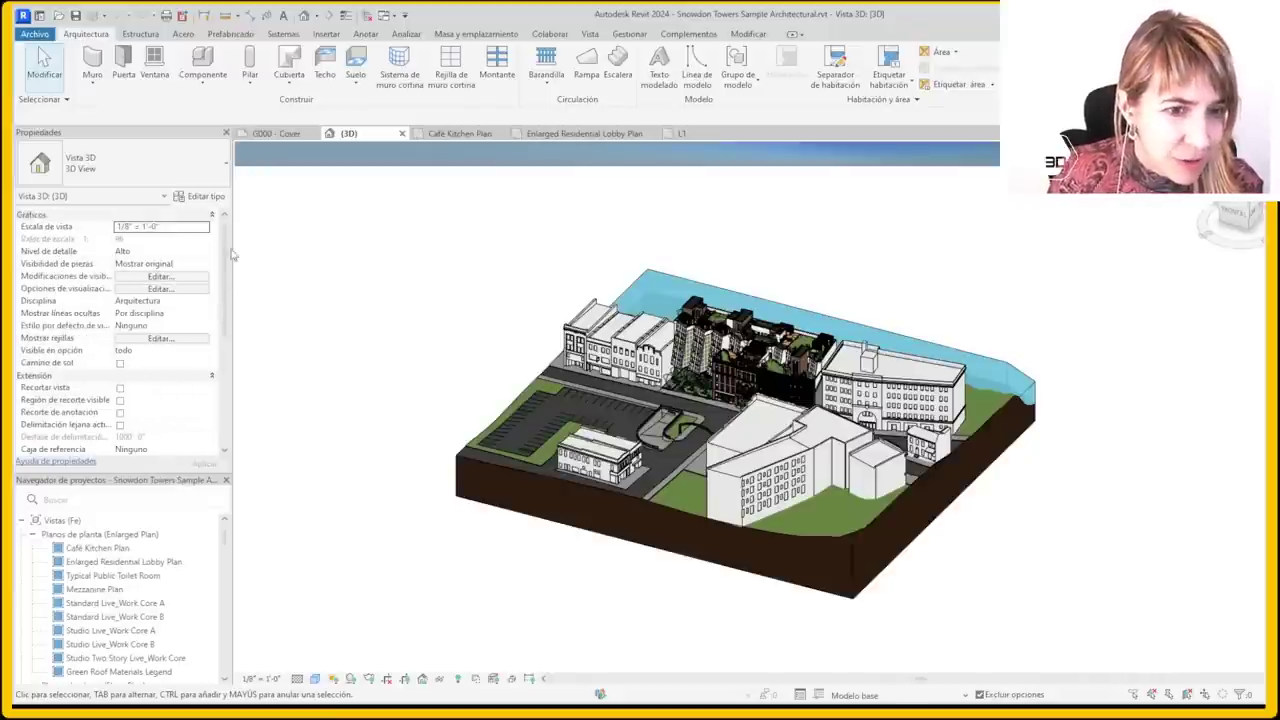
{"action": "left_click_drag", "start_coordinate": [226, 264], "coordinate": [226, 311]}
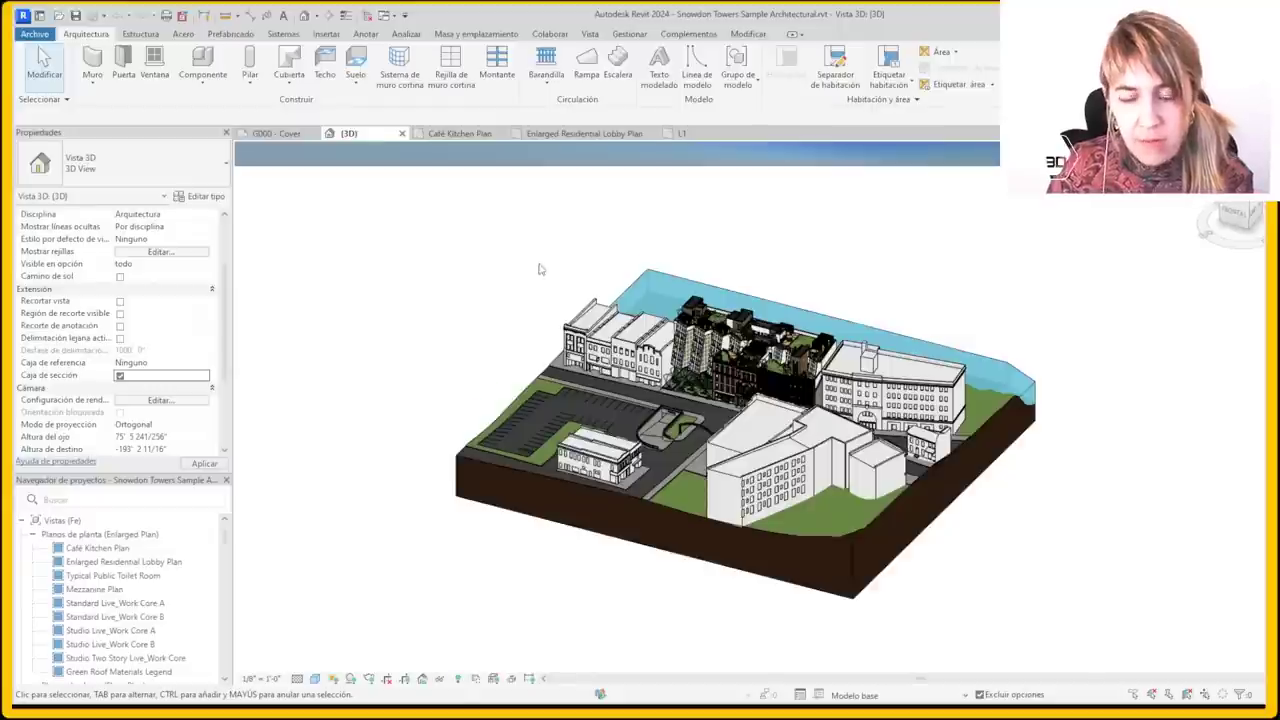
{"action": "scroll", "coordinate": [520, 330], "scroll_direction": "down", "scroll_amount": 2}
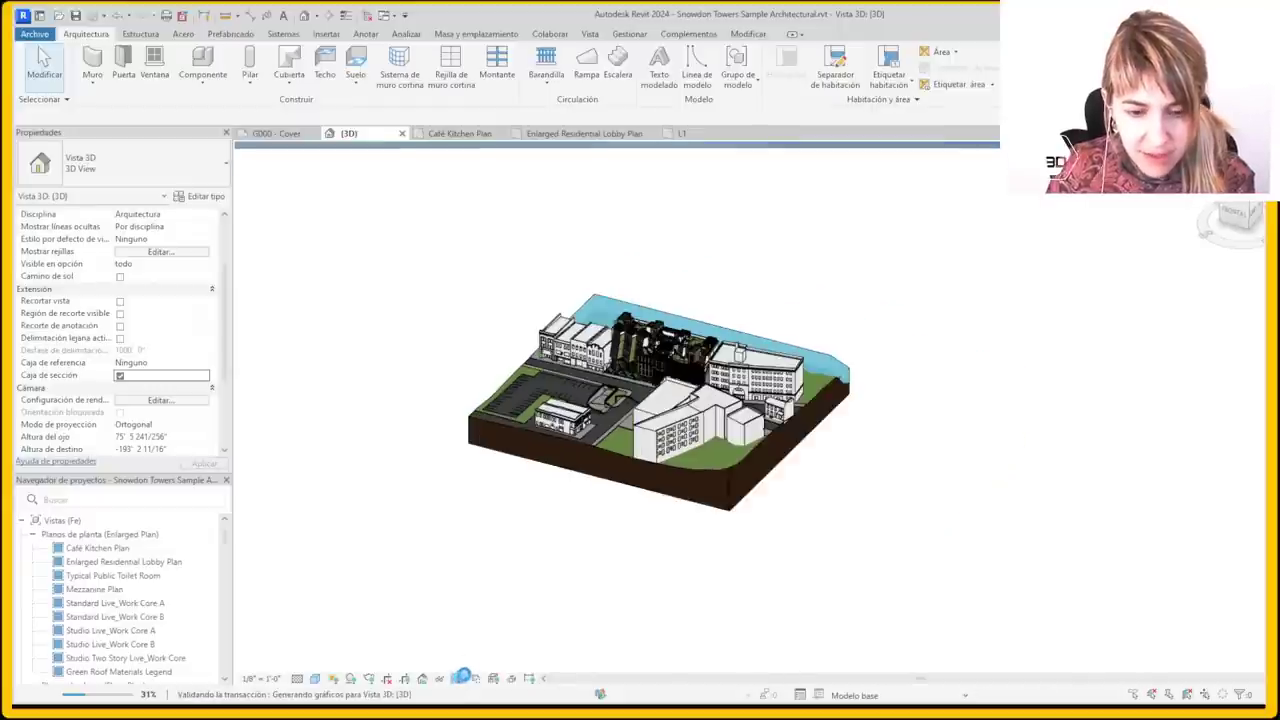
Reveal hidden elements, select the section box, try unhiding it, then exit hidden-elements display
{"action": "left_click", "coordinate": [457, 679]}
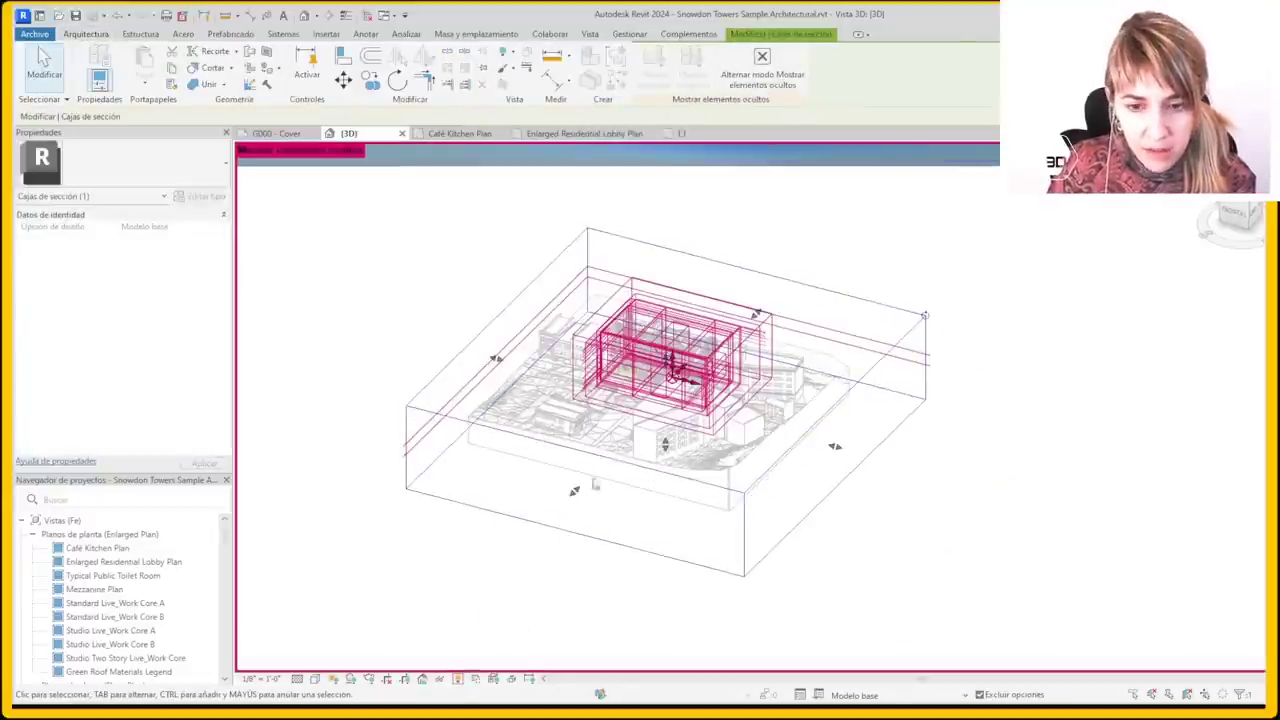
{"action": "left_click", "coordinate": [829, 442]}
{"action": "scroll", "coordinate": [829, 442], "scroll_direction": "up", "scroll_amount": 2}
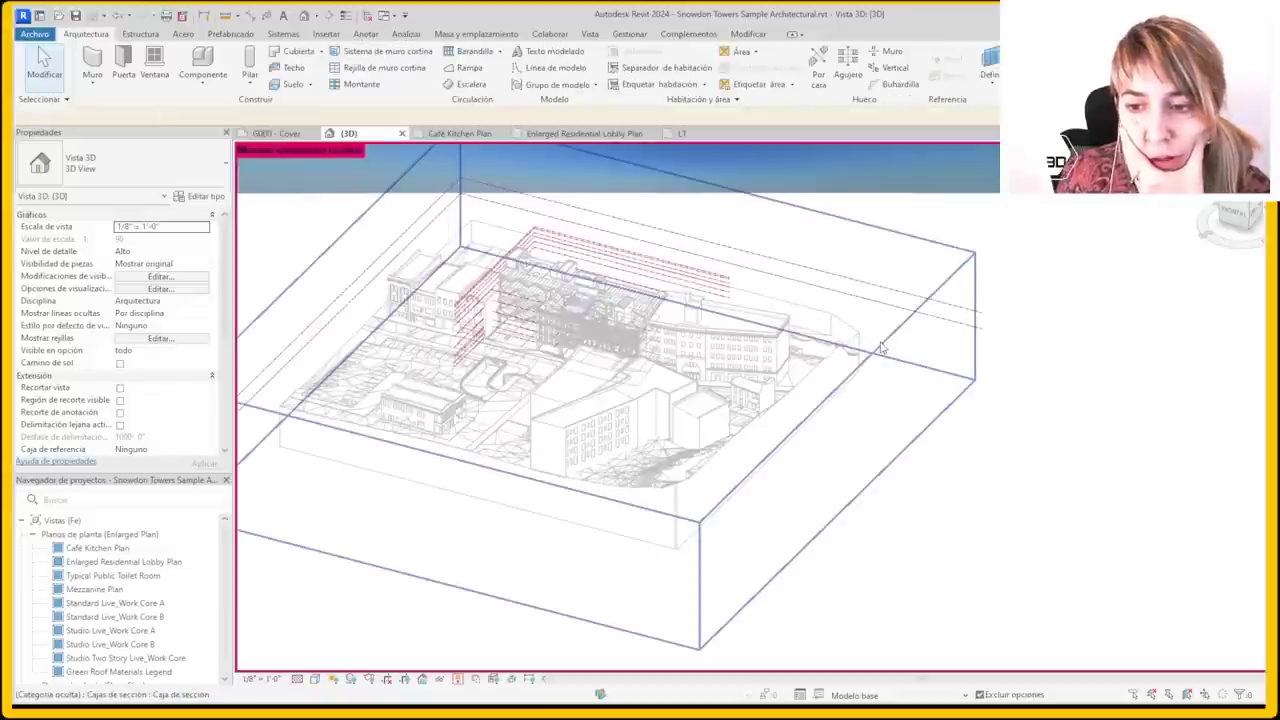
{"action": "left_click", "coordinate": [843, 451]}
{"action": "scroll", "coordinate": [537, 560], "scroll_direction": "up", "scroll_amount": 1}
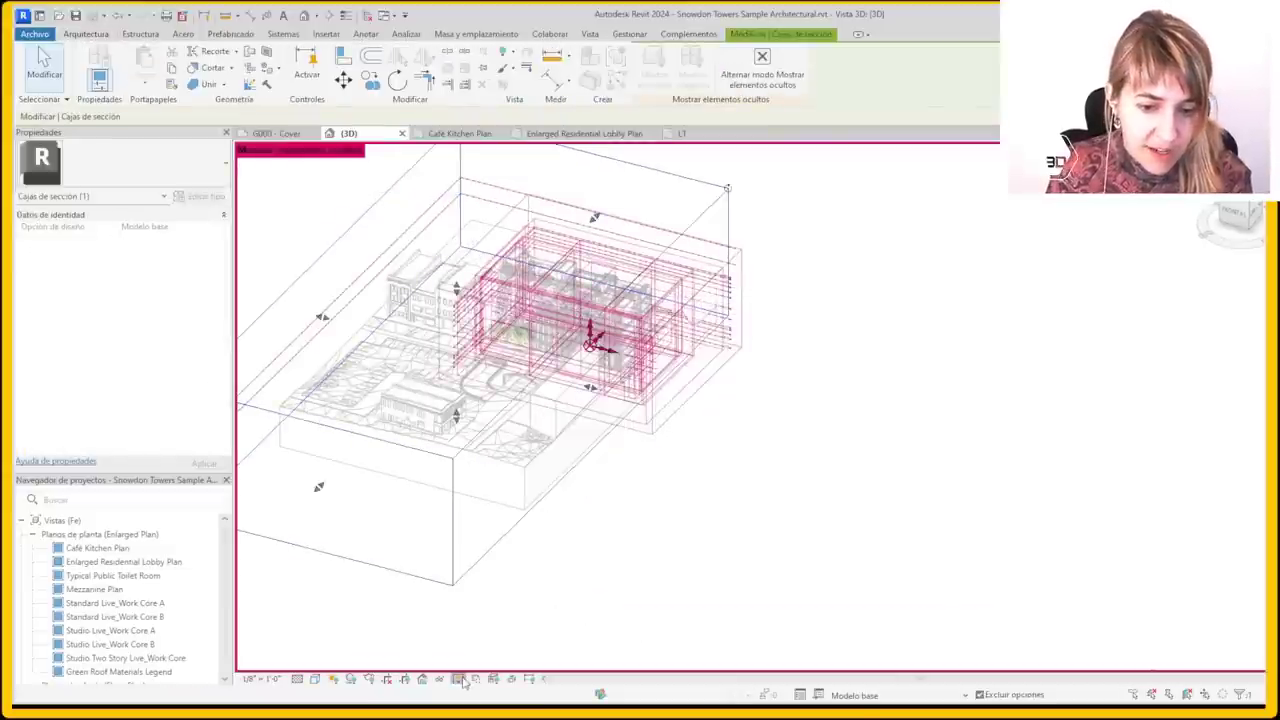
{"action": "right_click", "coordinate": [470, 575]}
{"action": "left_click", "coordinate": [785, 249]}
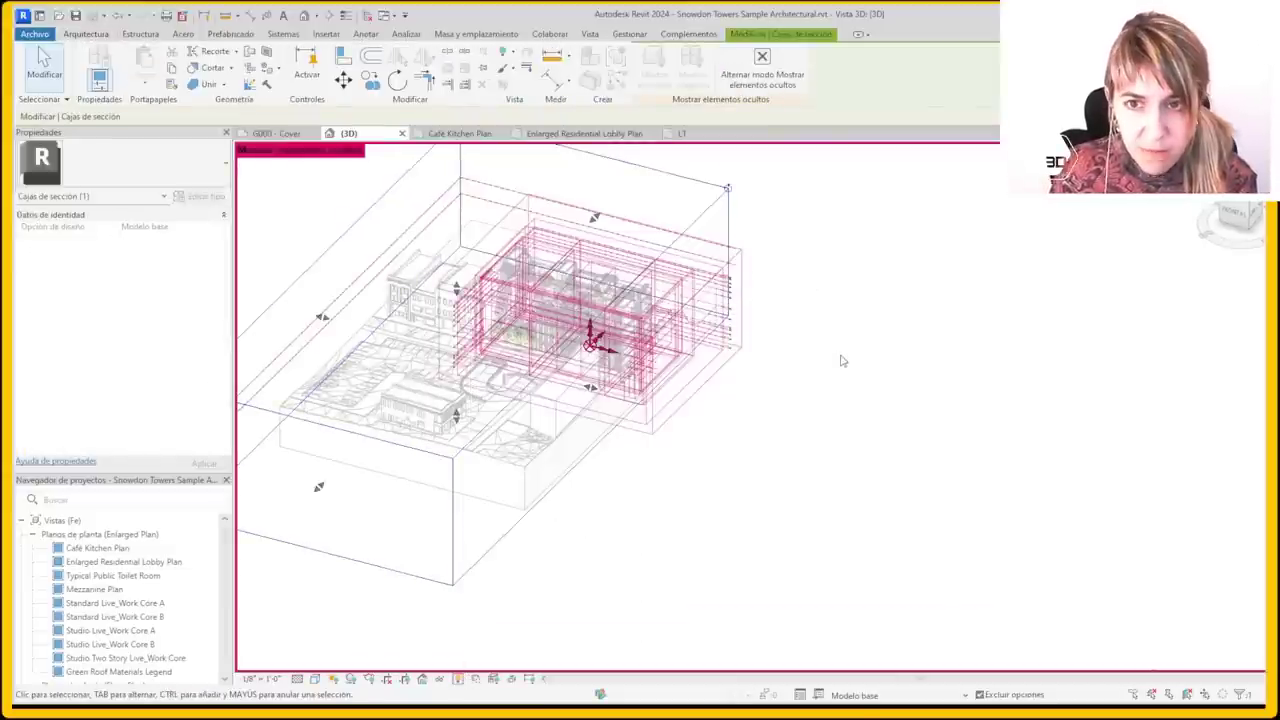
{"action": "left_click", "coordinate": [762, 58]}
In Visibility/Graphics (VG), turn on Mostrar categorías de anotación under Categorías de anotación and accept
{"action": "key", "text": "v"}
{"action": "key", "text": "v"}
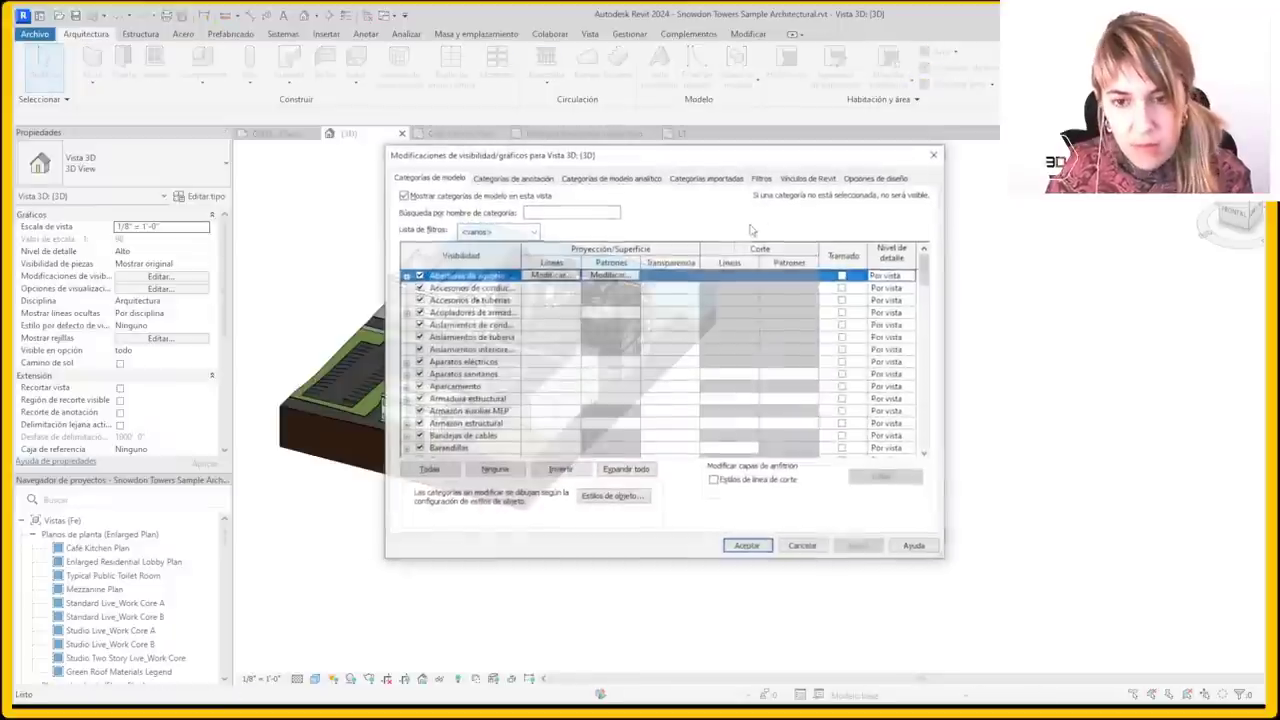
{"action": "left_click", "coordinate": [512, 177]}
{"action": "left_click", "coordinate": [403, 195]}
{"action": "left_click", "coordinate": [403, 195]}
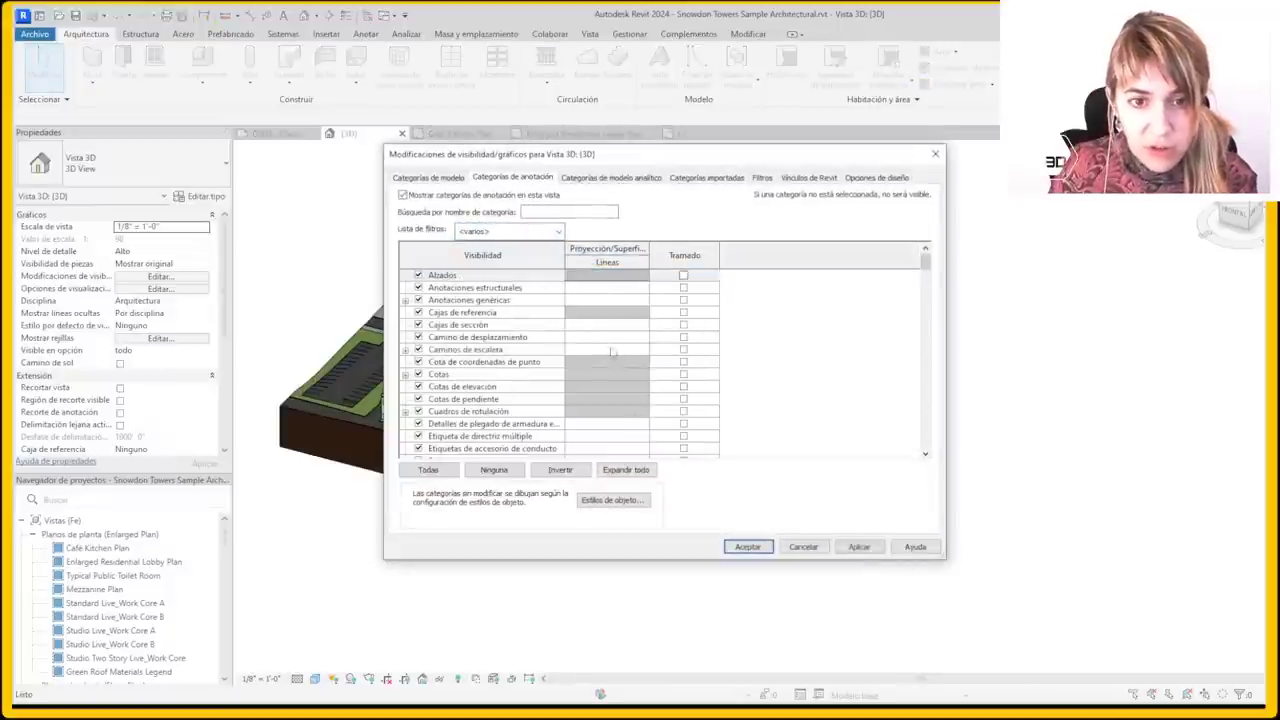
{"action": "left_click", "coordinate": [746, 547]}
Zoom into the building and select the Soffit beam wrap wall
{"action": "scroll", "coordinate": [432, 301], "scroll_direction": "up", "scroll_amount": 4}
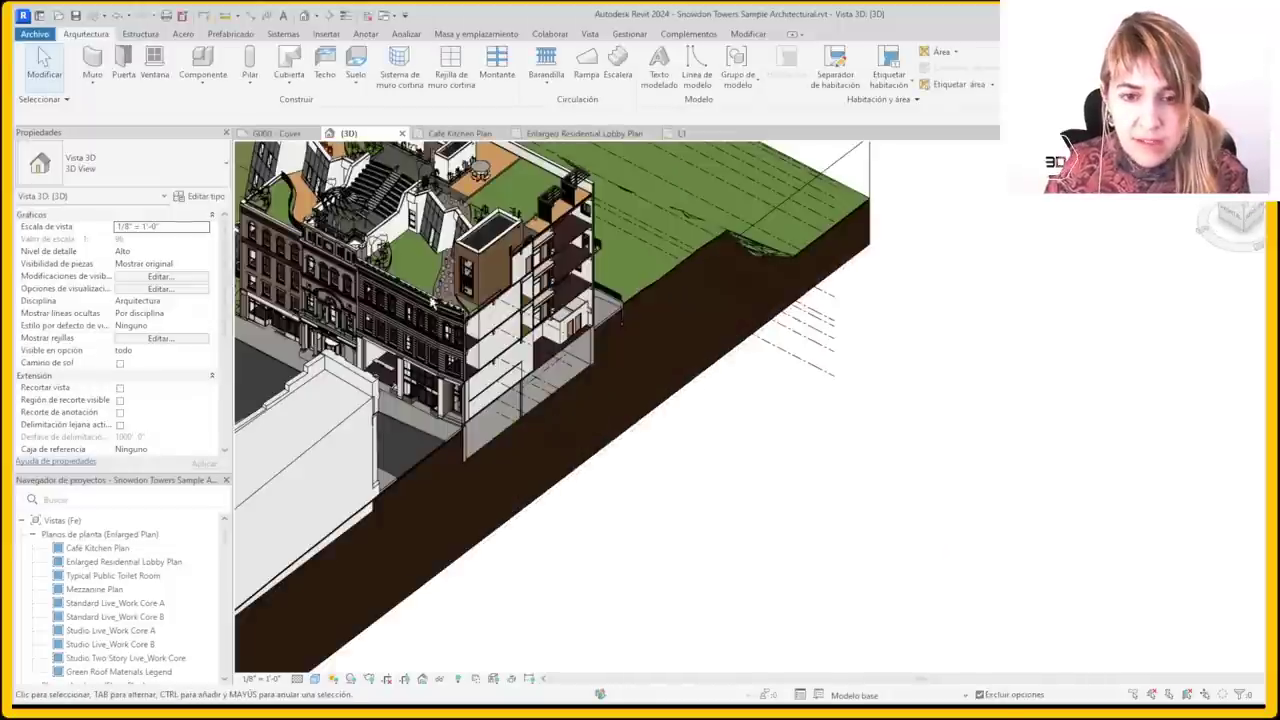
{"action": "scroll", "coordinate": [432, 301], "scroll_direction": "up", "scroll_amount": 2}
{"action": "scroll", "coordinate": [500, 285], "scroll_direction": "up", "scroll_amount": 2}
{"action": "scroll", "coordinate": [560, 275], "scroll_direction": "up", "scroll_amount": 2}
{"action": "scroll", "coordinate": [583, 268], "scroll_direction": "up", "scroll_amount": 1}
{"action": "left_click", "coordinate": [583, 268]}
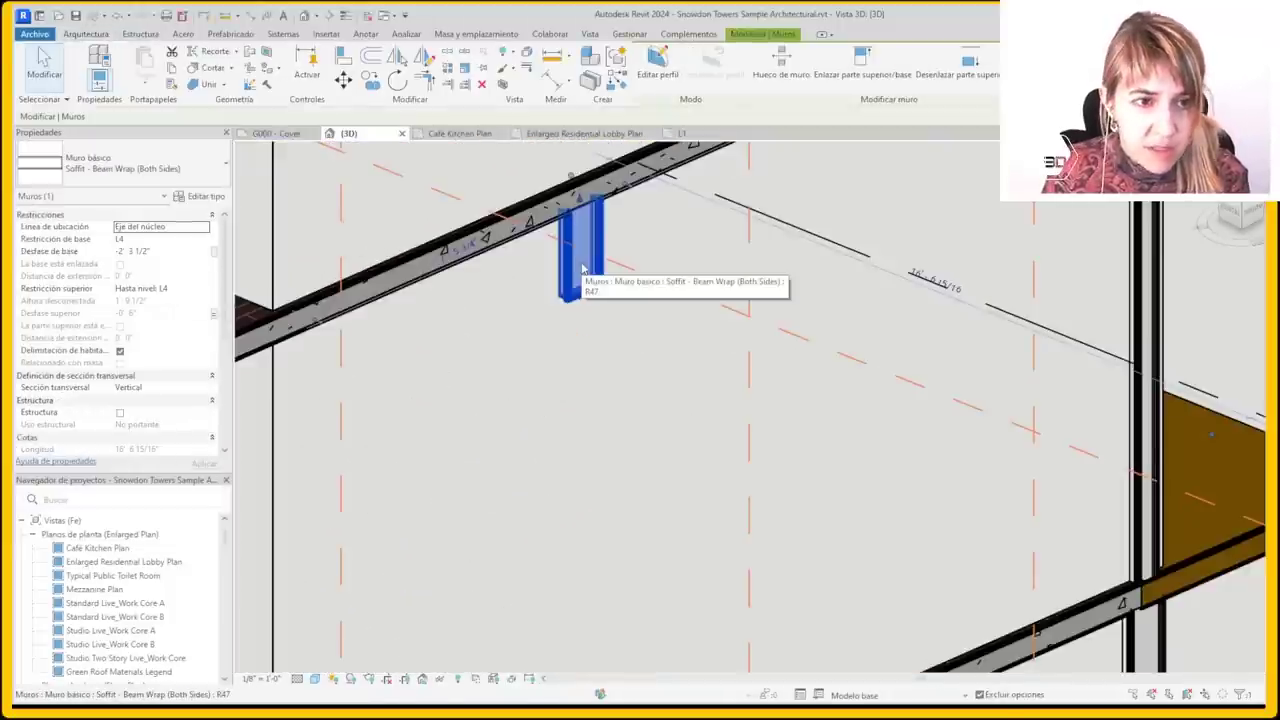
{"action": "scroll", "coordinate": [583, 268], "scroll_direction": "down", "scroll_amount": 3}
{"action": "scroll", "coordinate": [583, 268], "scroll_direction": "down", "scroll_amount": 3}
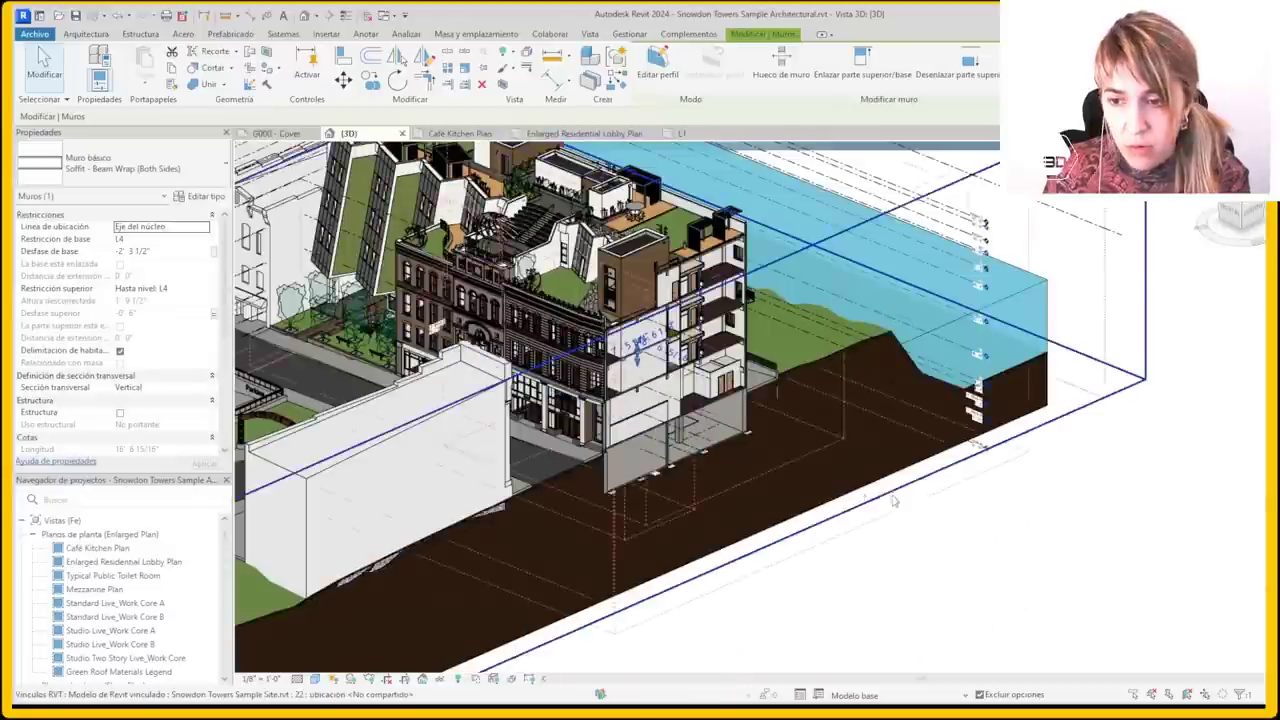
{"action": "scroll", "coordinate": [895, 502], "scroll_direction": "down", "scroll_amount": 3}
Select and deselect the linked Snowdon Towers Sample Site model
{"action": "left_click", "coordinate": [695, 433]}
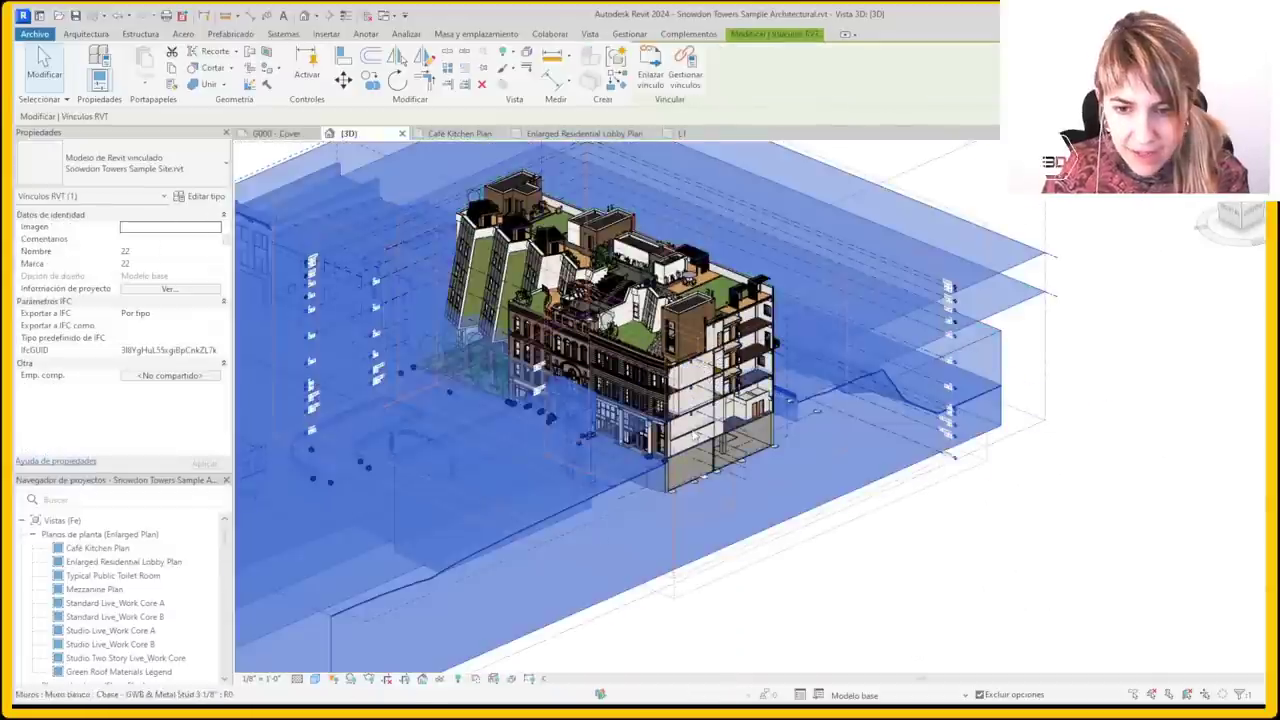
{"action": "left_click", "coordinate": [1180, 447]}
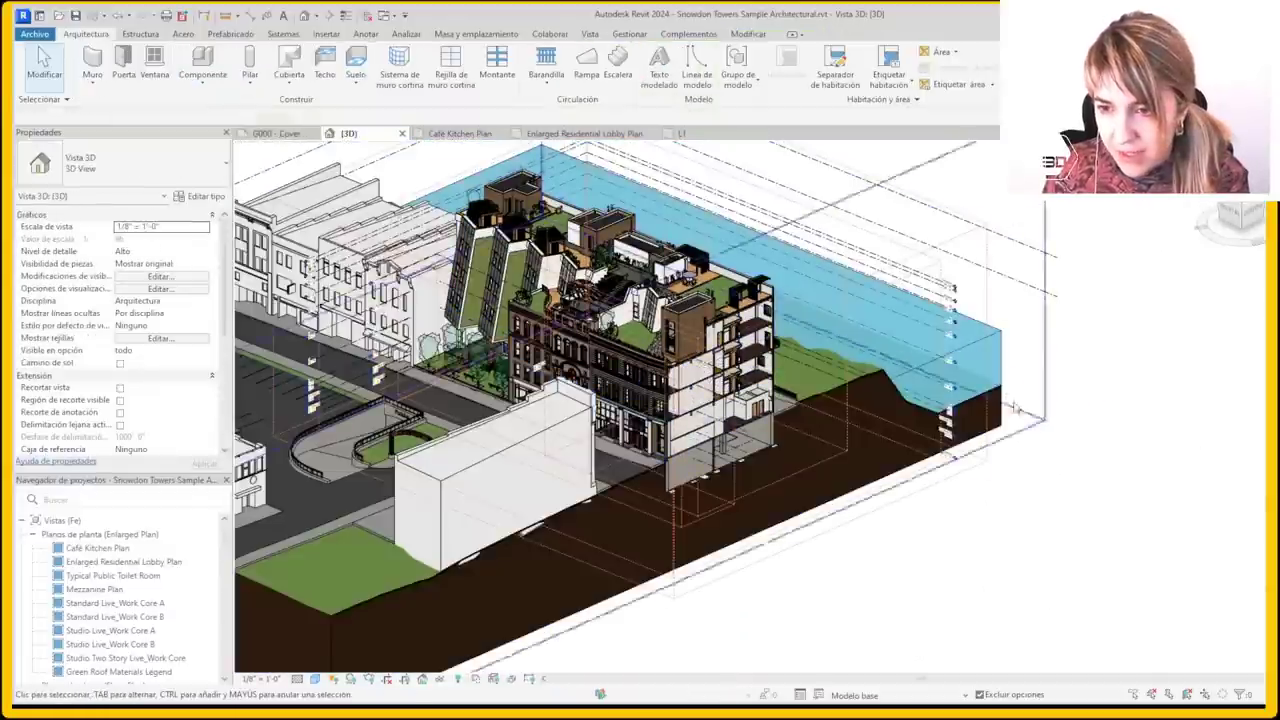
{"action": "scroll", "coordinate": [1100, 408], "scroll_direction": "down", "scroll_amount": 3}
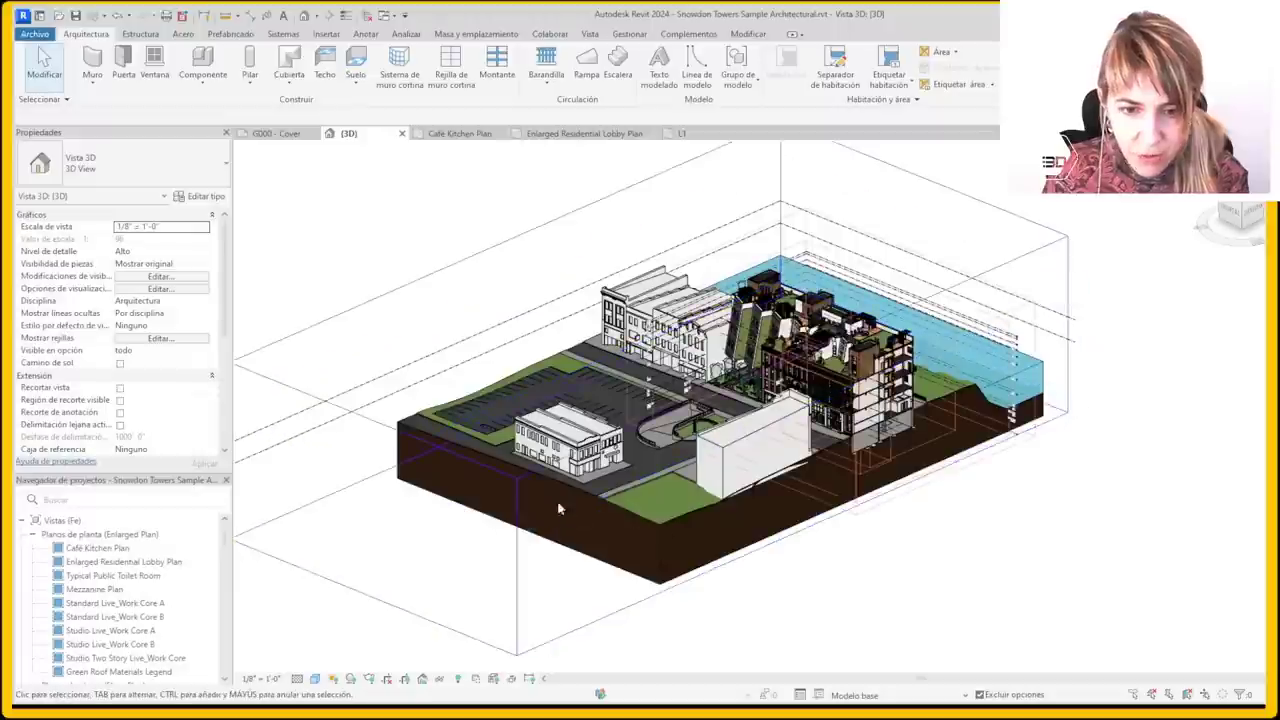
{"action": "left_click", "coordinate": [407, 420]}
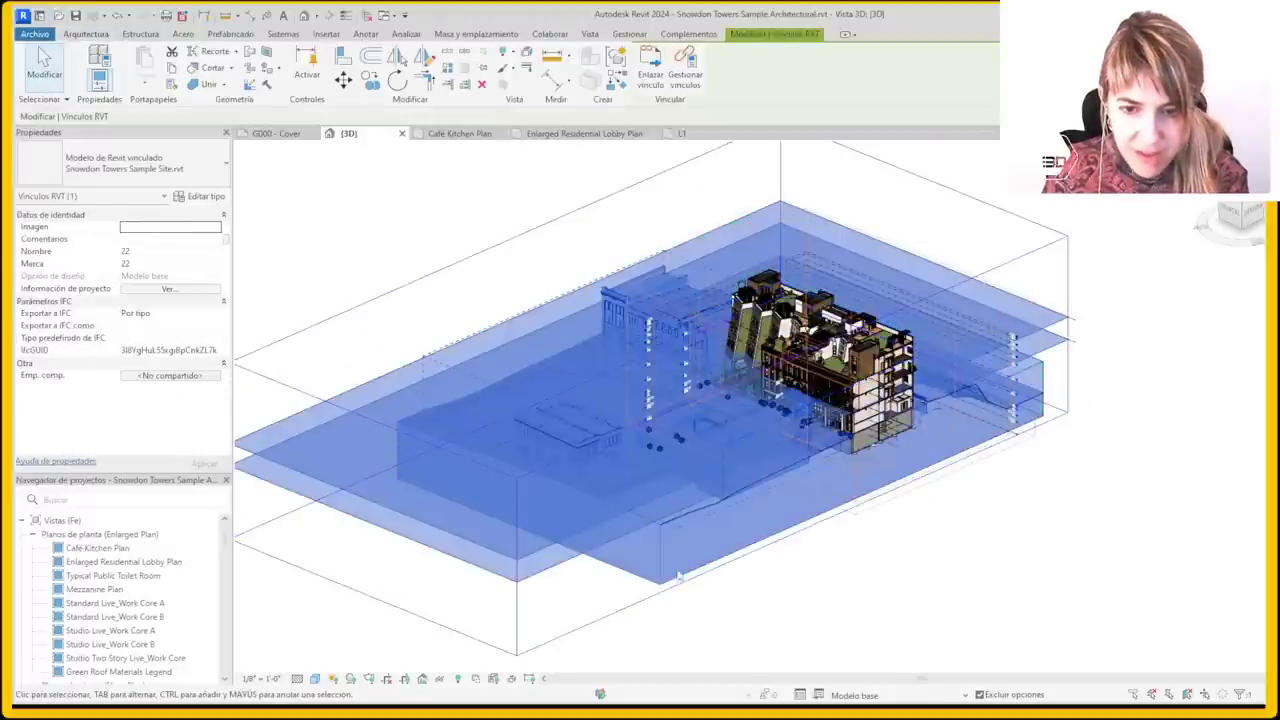
{"action": "key", "text": "Escape"}
{"action": "scroll", "coordinate": [655, 565], "scroll_direction": "up", "scroll_amount": 4}
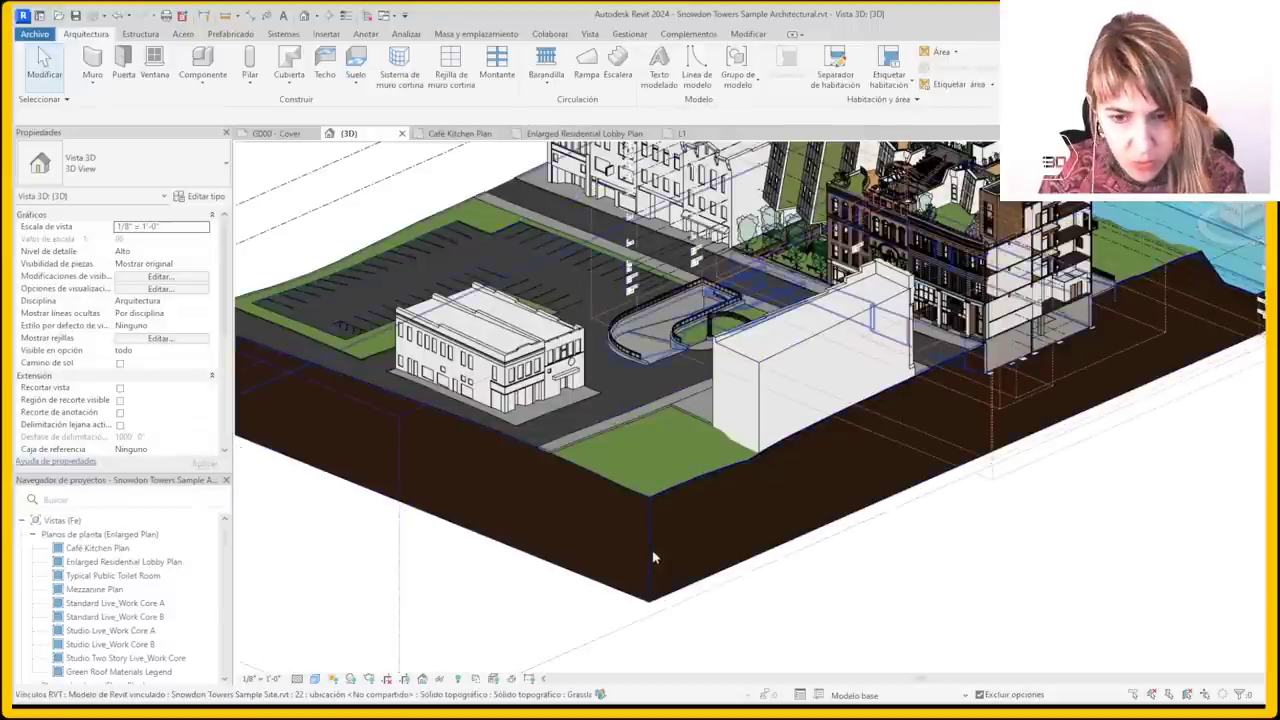
Select the linked Grassland toposolid, orbit around the site, then clear the selection
{"action": "left_click", "coordinate": [652, 557]}
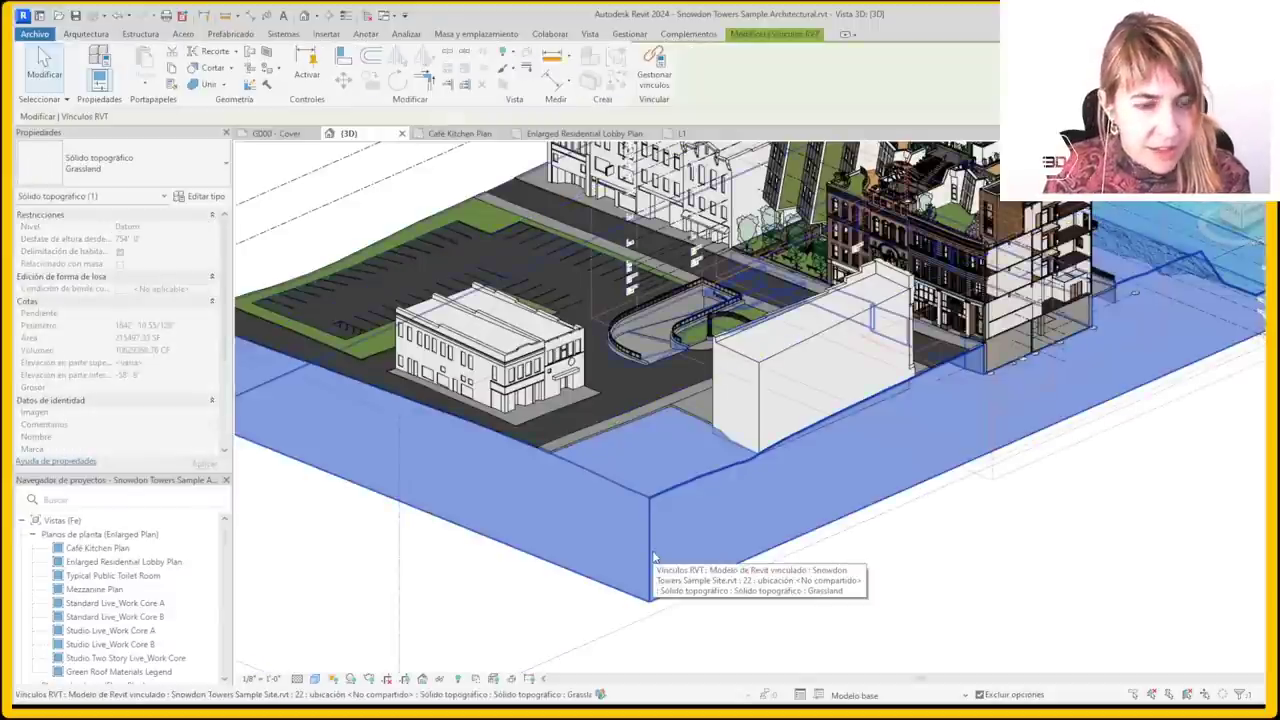
{"action": "scroll", "coordinate": [652, 557], "scroll_direction": "down", "scroll_amount": 4}
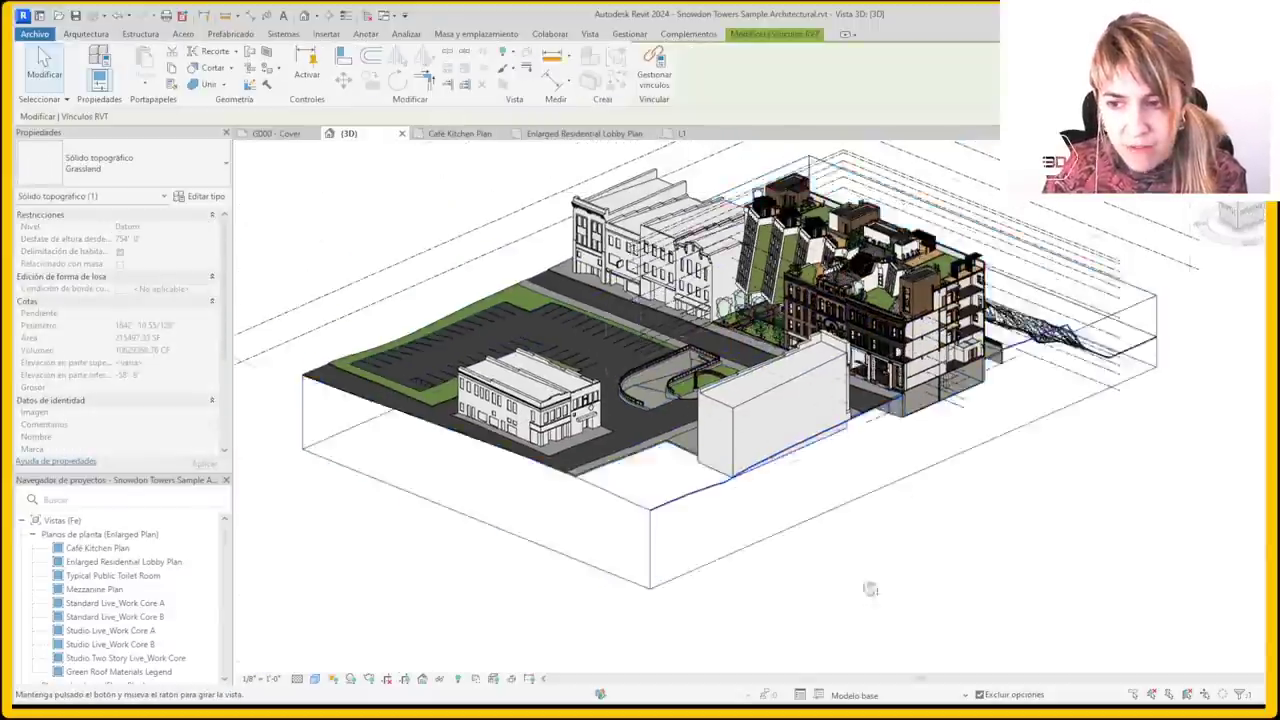
{"action": "middle_click_drag", "start_coordinate": [866, 591], "coordinate": [714, 594], "text": "shift"}
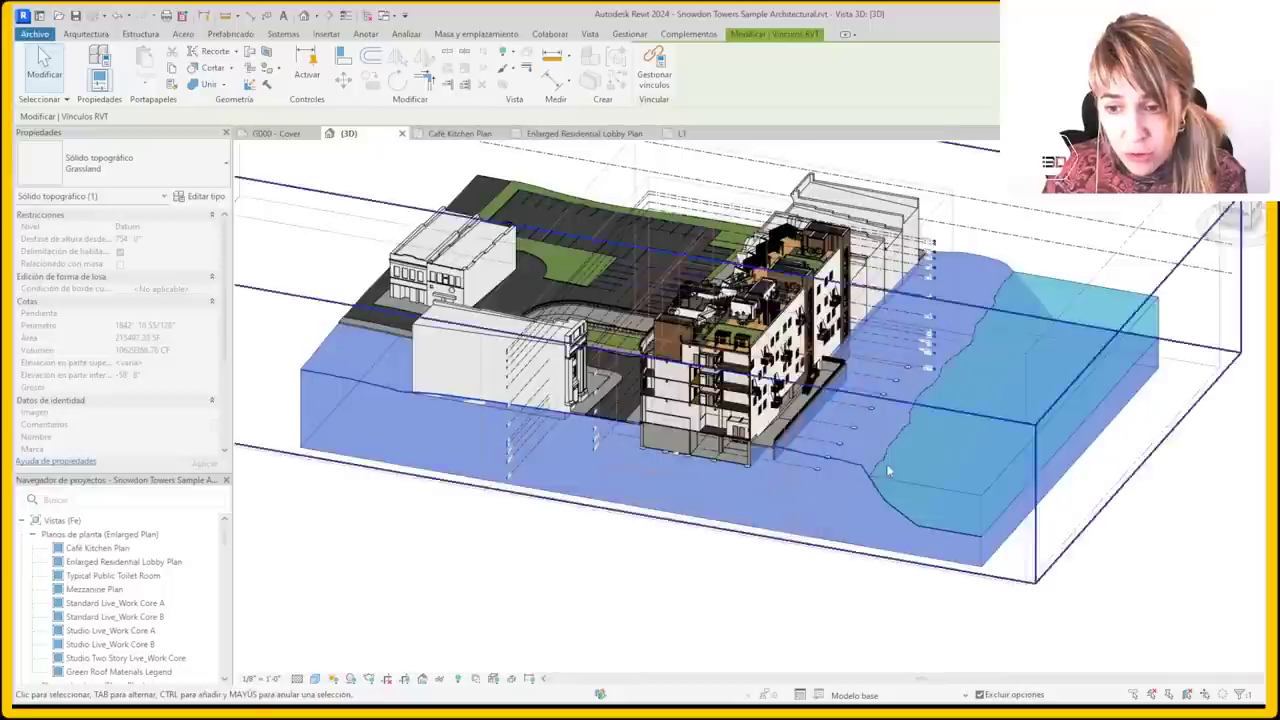
{"action": "scroll", "coordinate": [889, 471], "scroll_direction": "up", "scroll_amount": 3}
{"action": "scroll", "coordinate": [576, 555], "scroll_direction": "up", "scroll_amount": 2}
{"action": "scroll", "coordinate": [576, 555], "scroll_direction": "down", "scroll_amount": 3}
{"action": "key", "text": "Escape"}
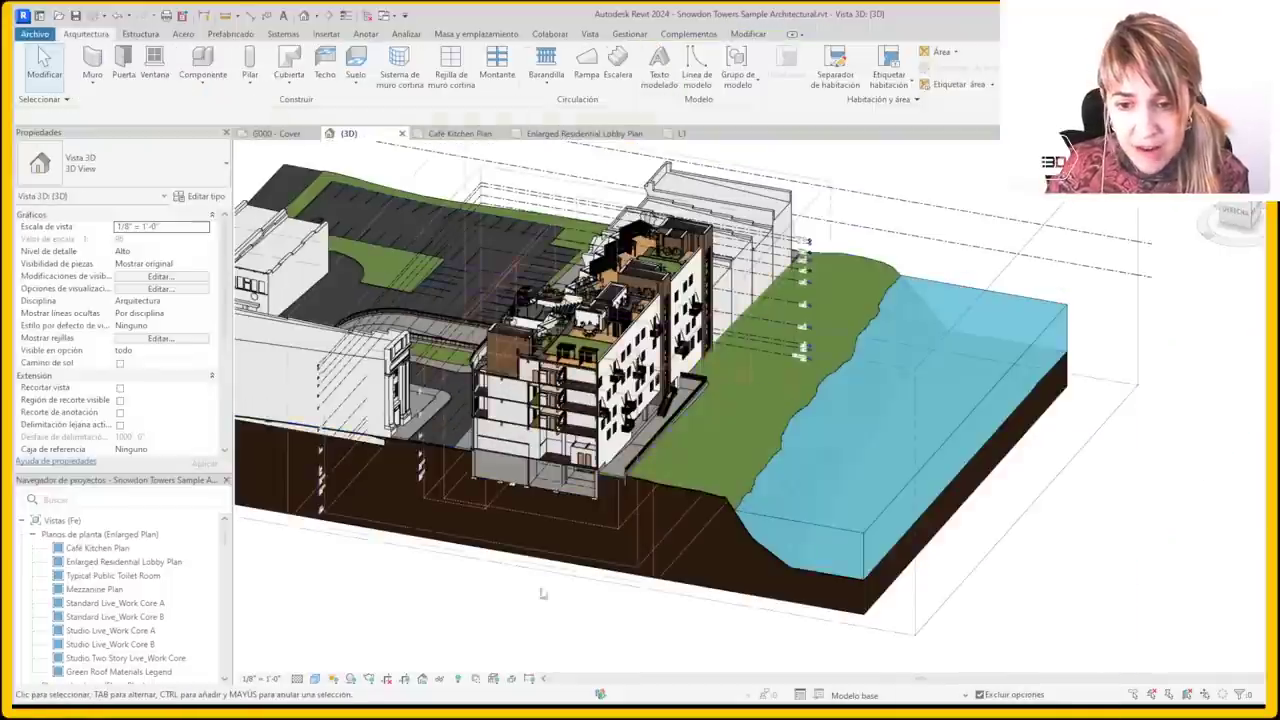
{"action": "scroll", "coordinate": [854, 470], "scroll_direction": "down", "scroll_amount": 2}
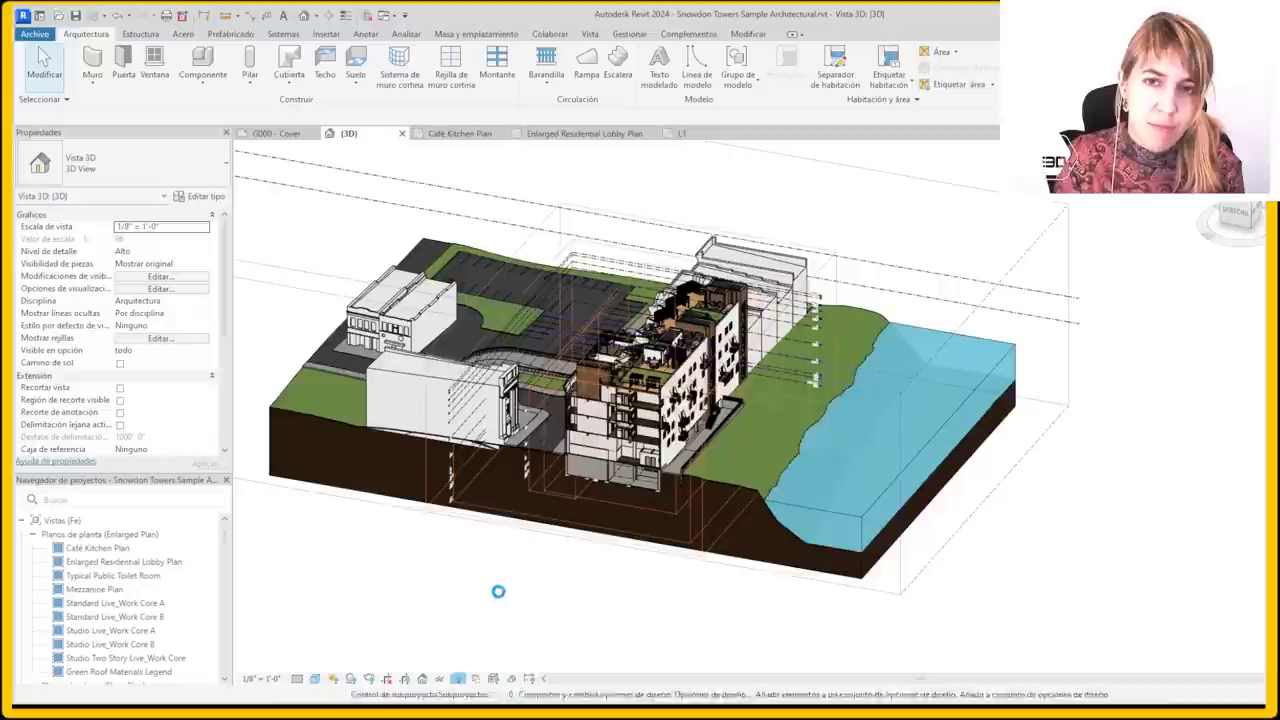
Toggle off hidden elements with VRH and reselect the section box using Select Previous
{"action": "key", "text": "v"}
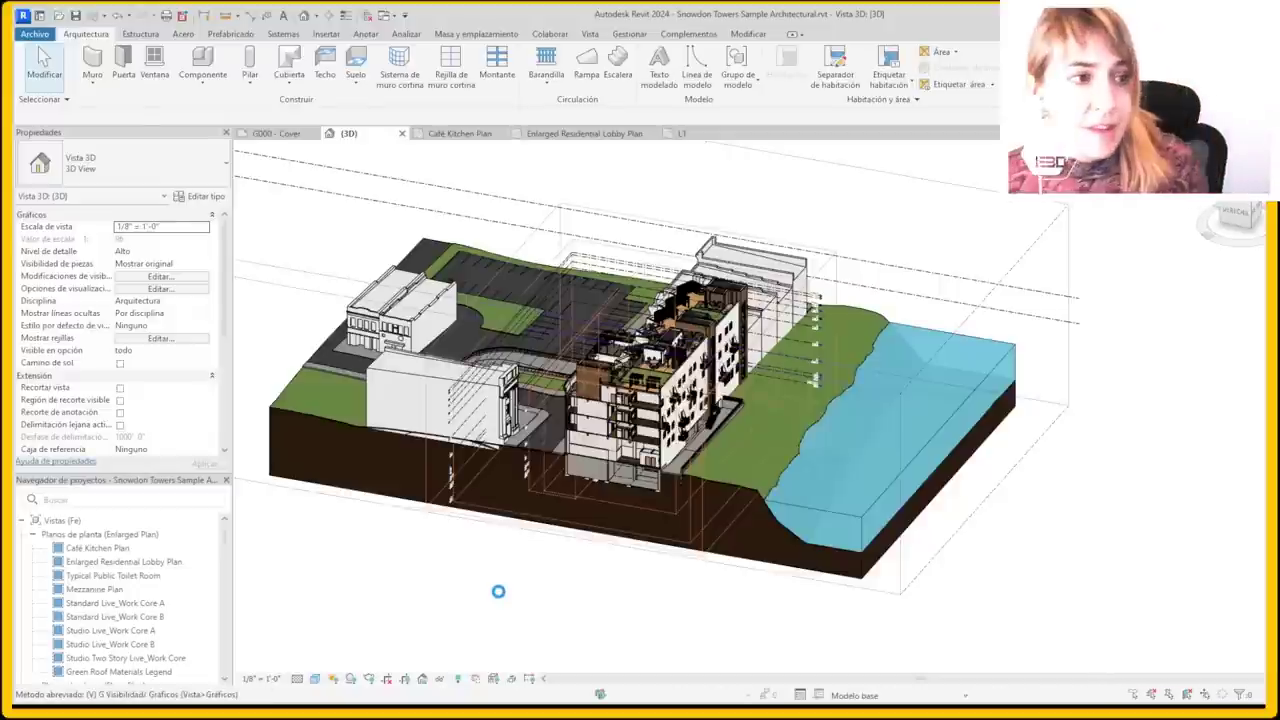
{"action": "key", "text": "r"}
{"action": "key", "text": "h"}
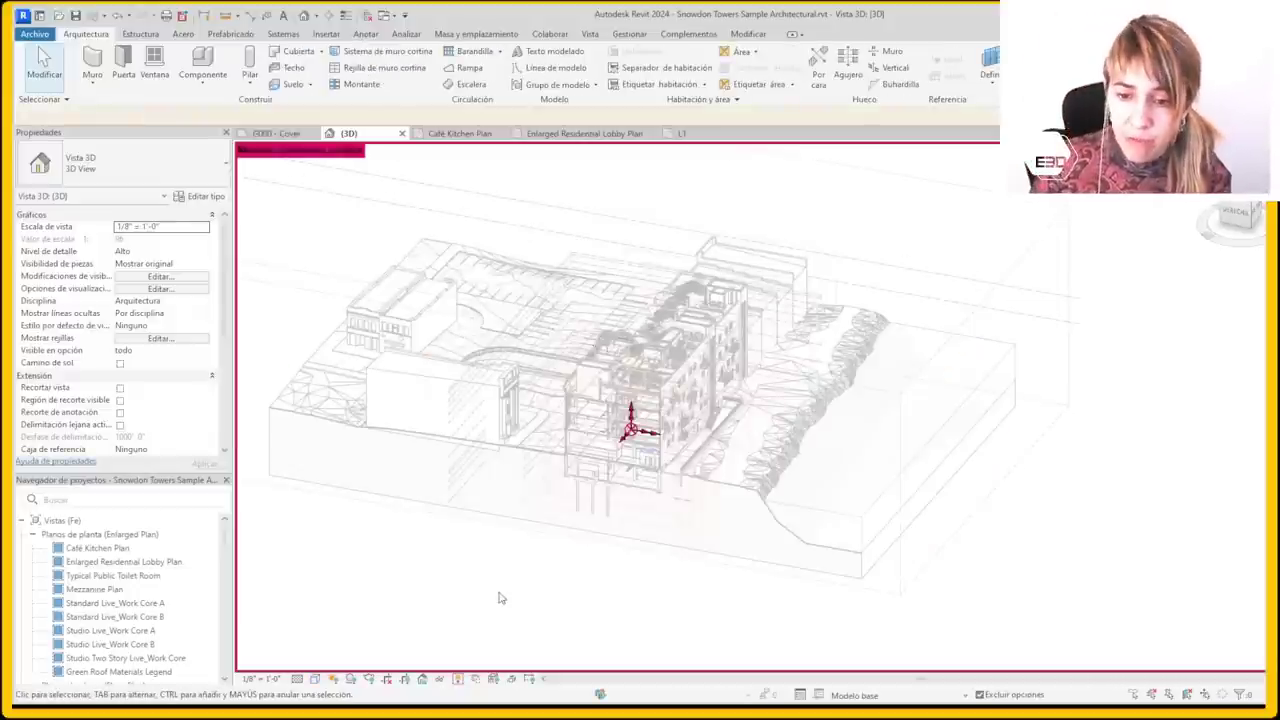
{"action": "middle_click_drag", "start_coordinate": [501, 598], "coordinate": [571, 563], "text": "shift"}
{"action": "right_click", "coordinate": [569, 560]}
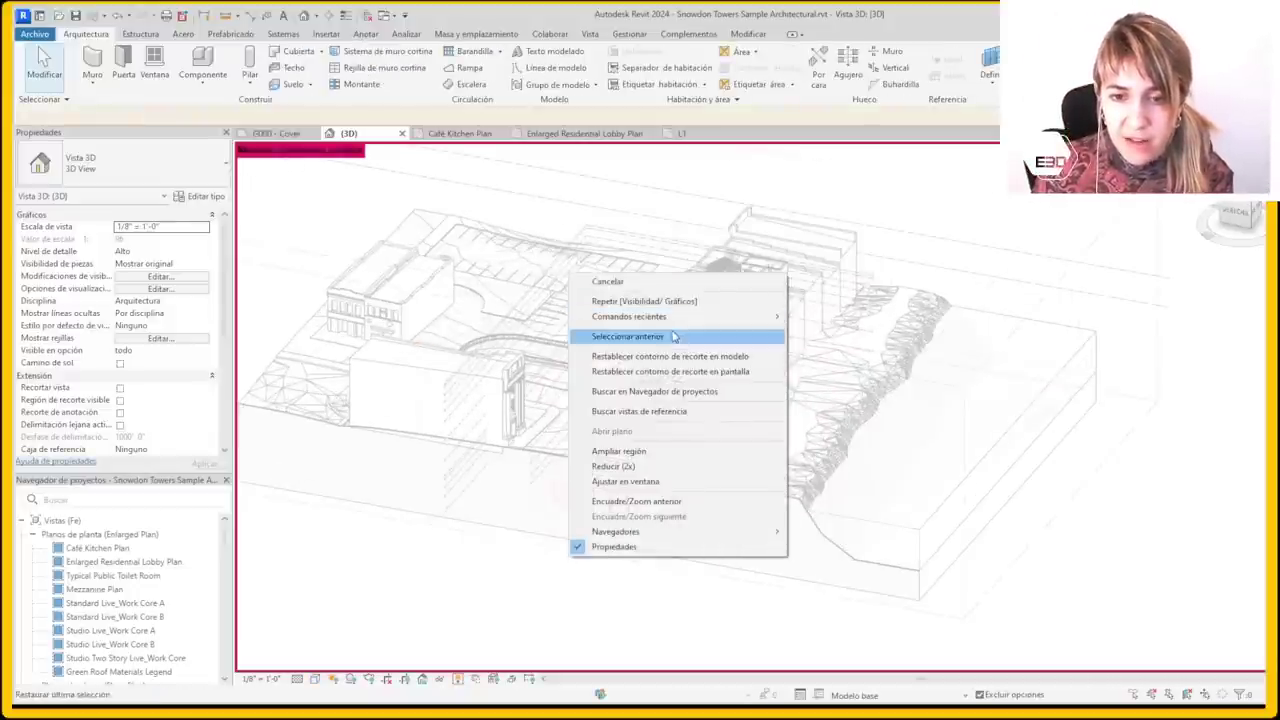
{"action": "left_click", "coordinate": [625, 481]}
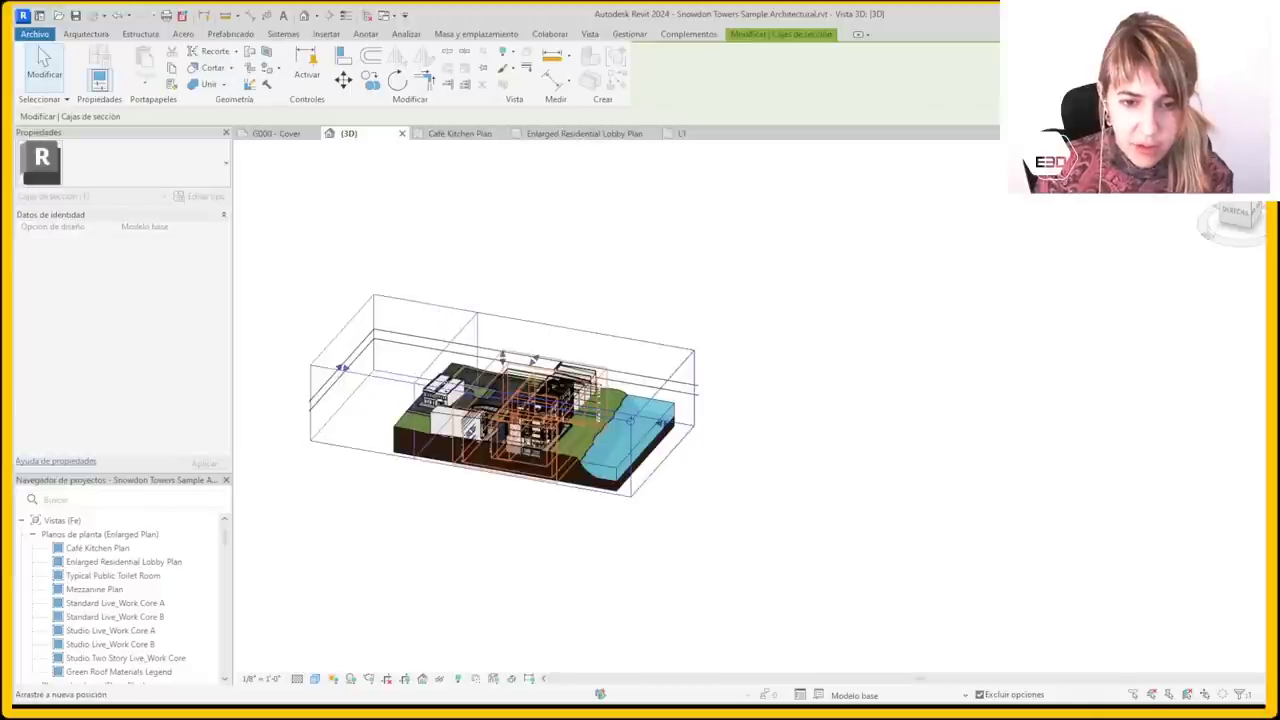
{"action": "scroll", "coordinate": [515, 480], "scroll_direction": "up", "scroll_amount": 2}
{"action": "scroll", "coordinate": [527, 514], "scroll_direction": "up", "scroll_amount": 2}
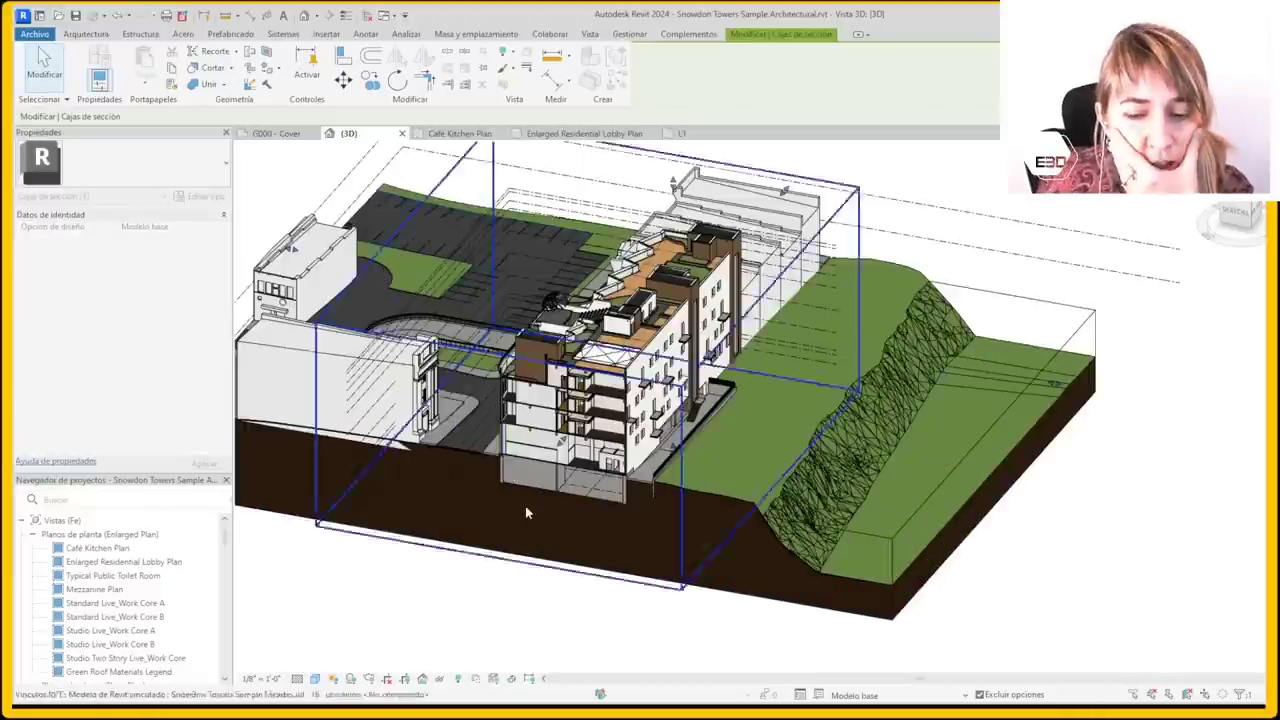
{"action": "scroll", "coordinate": [527, 514], "scroll_direction": "up", "scroll_amount": 2}
Drag the section box face so it cuts away the left building
{"action": "left_click_drag", "start_coordinate": [527, 514], "coordinate": [530, 516]}
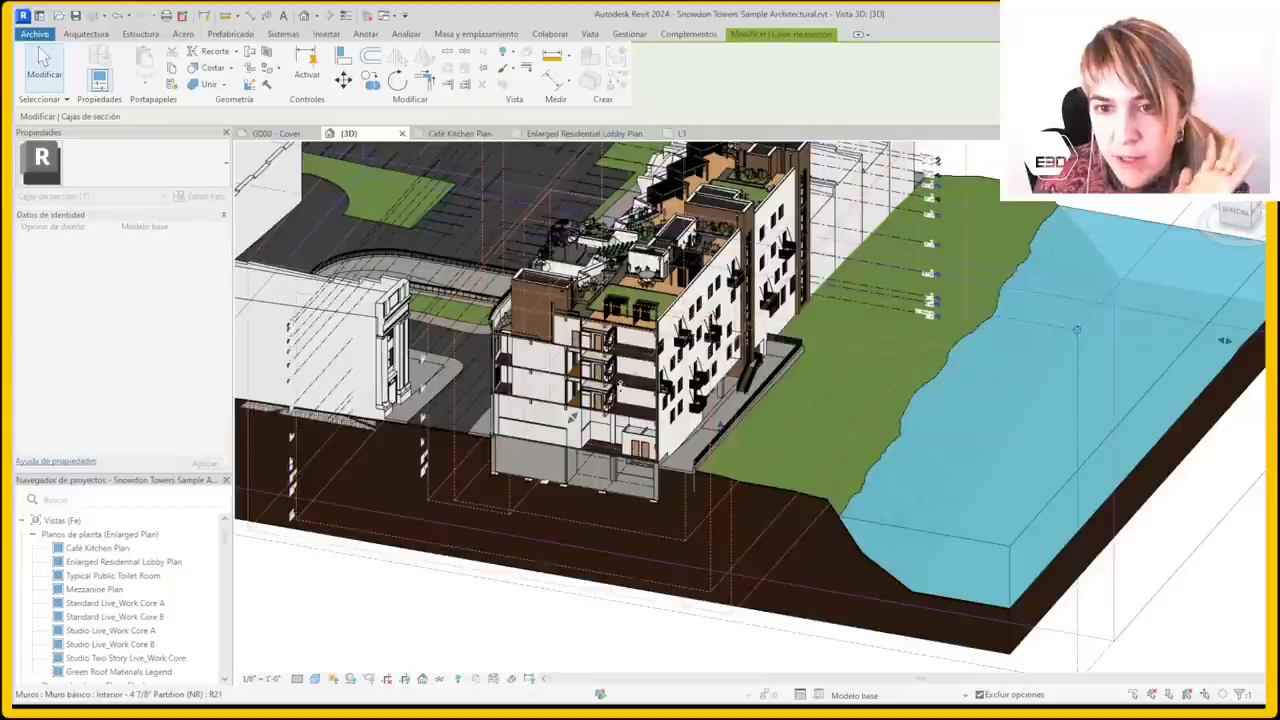
{"action": "mouse_move", "coordinate": [572, 418]}
{"action": "left_mouse_down"}
{"action": "mouse_move", "coordinate": [620, 385]}
{"action": "mouse_move", "coordinate": [610, 380]}
{"action": "left_mouse_up"}
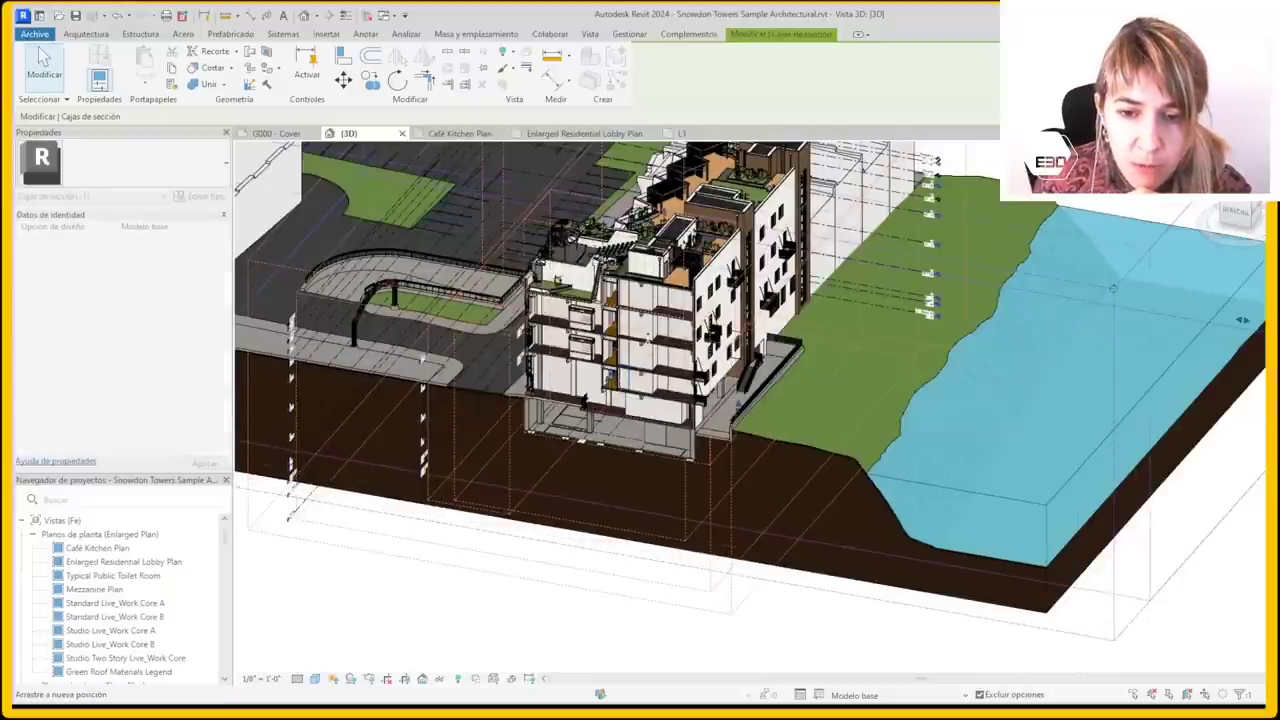
{"action": "scroll", "coordinate": [768, 342], "scroll_direction": "up", "scroll_amount": 3}
{"action": "scroll", "coordinate": [768, 342], "scroll_direction": "up", "scroll_amount": 4}
{"action": "scroll", "coordinate": [768, 342], "scroll_direction": "up", "scroll_amount": 3}
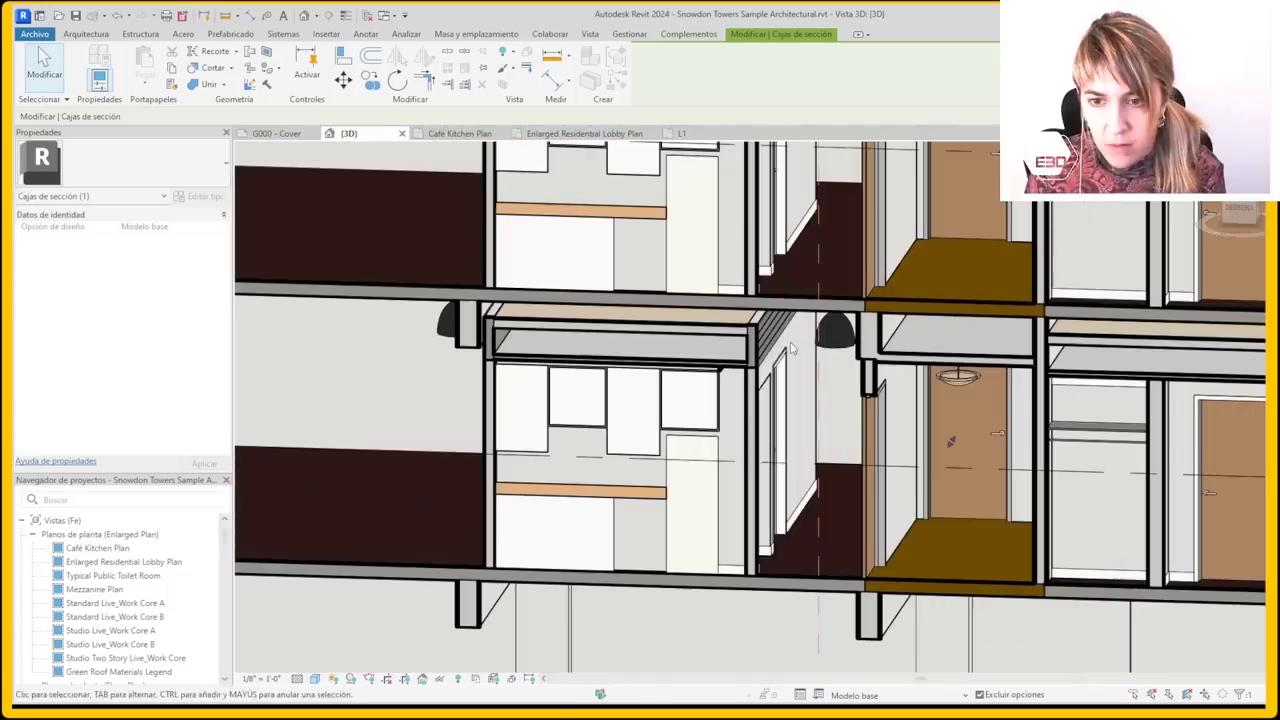
Inspect the Live_Work Core groups on L3 and an exterior wall while orbiting the cut building
{"action": "left_click", "coordinate": [663, 451]}
{"action": "mouse_move", "coordinate": [663, 451]}
{"action": "middle_mouse_down", "text": "shift"}
{"action": "mouse_move", "coordinate": [512, 403]}
{"action": "mouse_move", "coordinate": [560, 420]}
{"action": "middle_mouse_up", "text": "shift"}
{"action": "scroll", "coordinate": [560, 420], "scroll_direction": "down", "scroll_amount": 3}
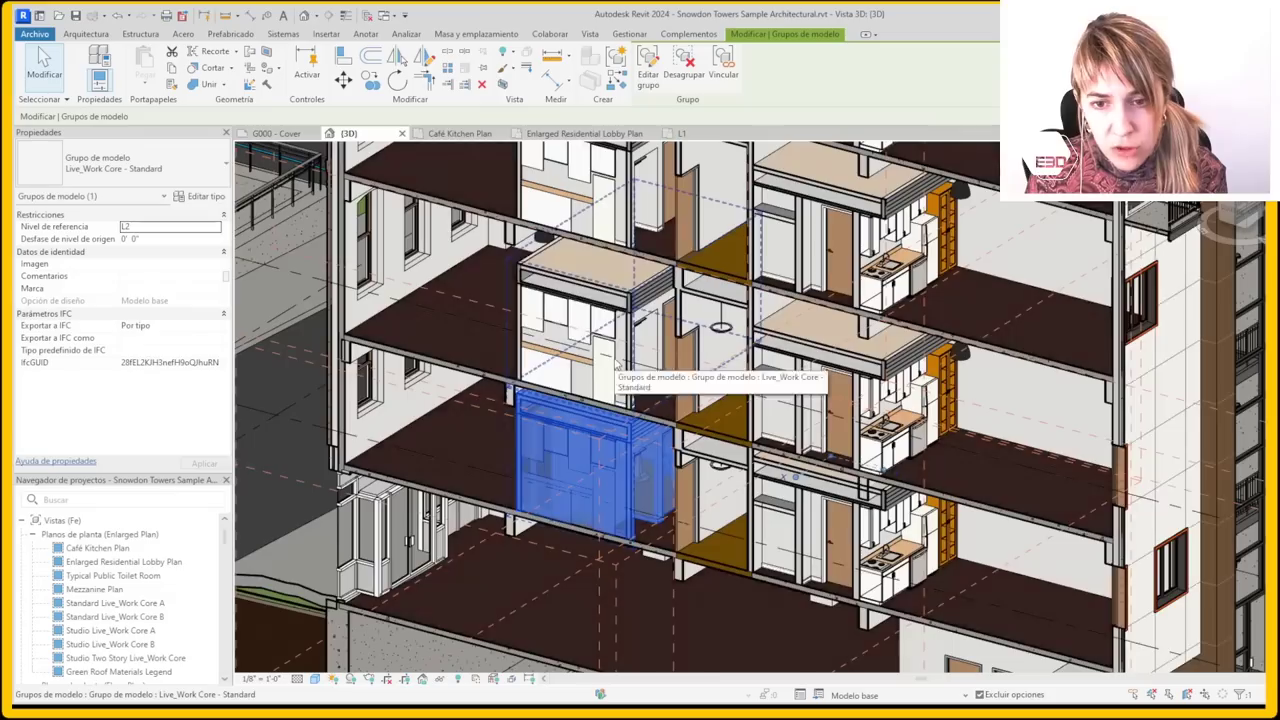
{"action": "left_click", "coordinate": [603, 361]}
{"action": "scroll", "coordinate": [600, 362], "scroll_direction": "down", "scroll_amount": 2}
{"action": "scroll", "coordinate": [600, 362], "scroll_direction": "down", "scroll_amount": 2}
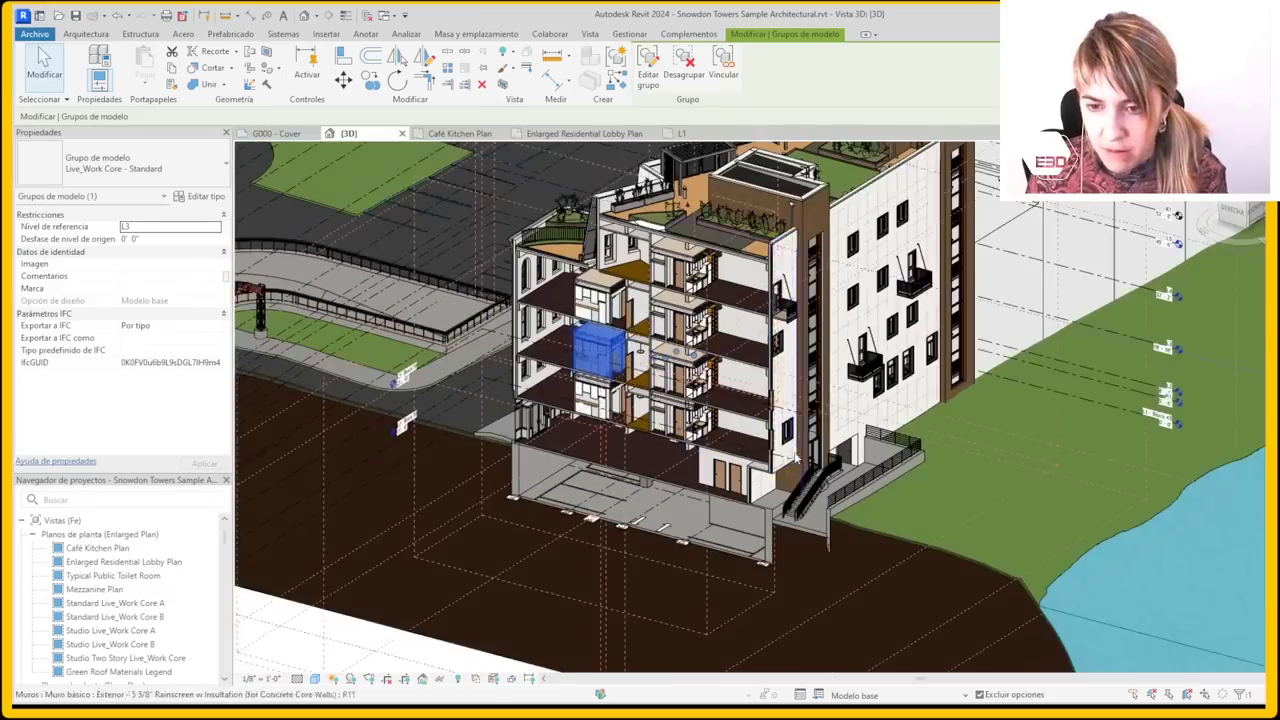
{"action": "scroll", "coordinate": [728, 474], "scroll_direction": "up", "scroll_amount": 5}
{"action": "left_click", "coordinate": [727, 474]}
{"action": "middle_click_drag", "start_coordinate": [727, 474], "coordinate": [713, 523], "text": "shift"}
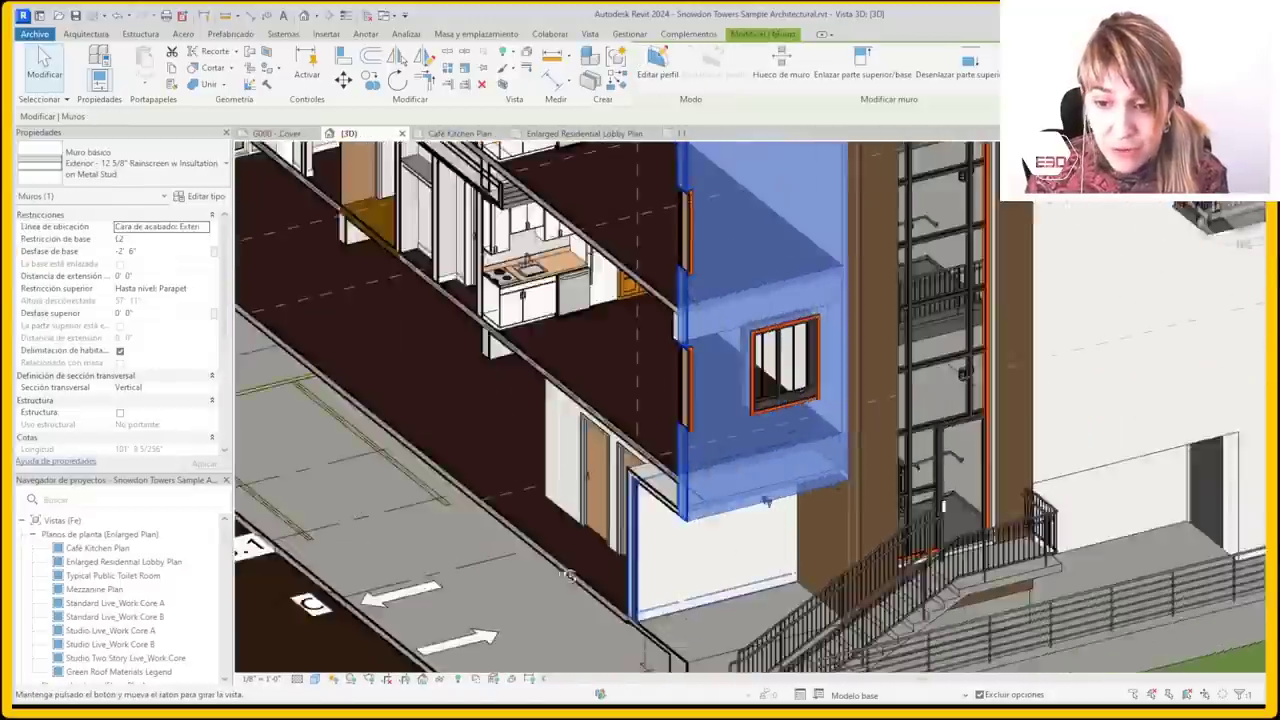
{"action": "scroll", "coordinate": [713, 521], "scroll_direction": "down", "scroll_amount": 3}
{"action": "scroll", "coordinate": [713, 521], "scroll_direction": "down", "scroll_amount": 3}
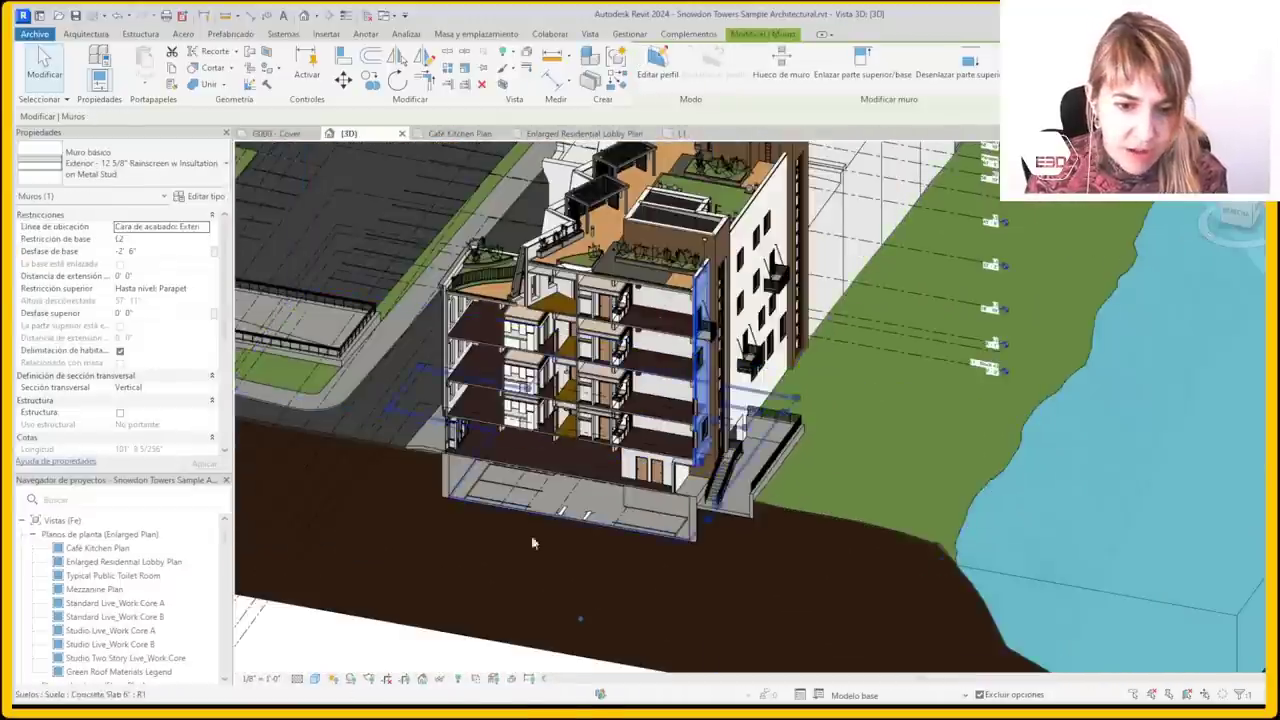
Select the section box and rotate the view to a more frontal angle
{"action": "left_click", "coordinate": [537, 531]}
{"action": "scroll", "coordinate": [523, 486], "scroll_direction": "up", "scroll_amount": 6}
{"action": "scroll", "coordinate": [520, 484], "scroll_direction": "down", "scroll_amount": 2}
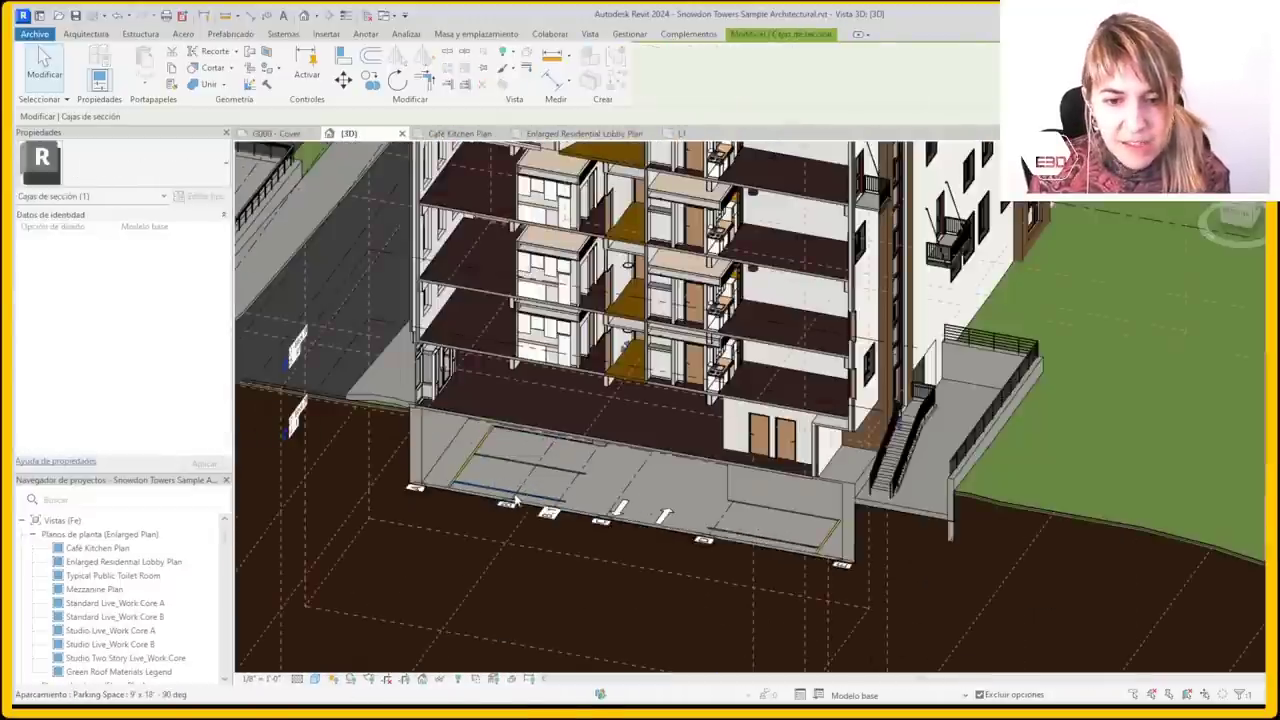
{"action": "scroll", "coordinate": [530, 495], "scroll_direction": "down", "scroll_amount": 2}
{"action": "scroll", "coordinate": [537, 503], "scroll_direction": "down", "scroll_amount": 2}
{"action": "middle_click_drag", "start_coordinate": [537, 503], "coordinate": [423, 438], "text": "shift"}
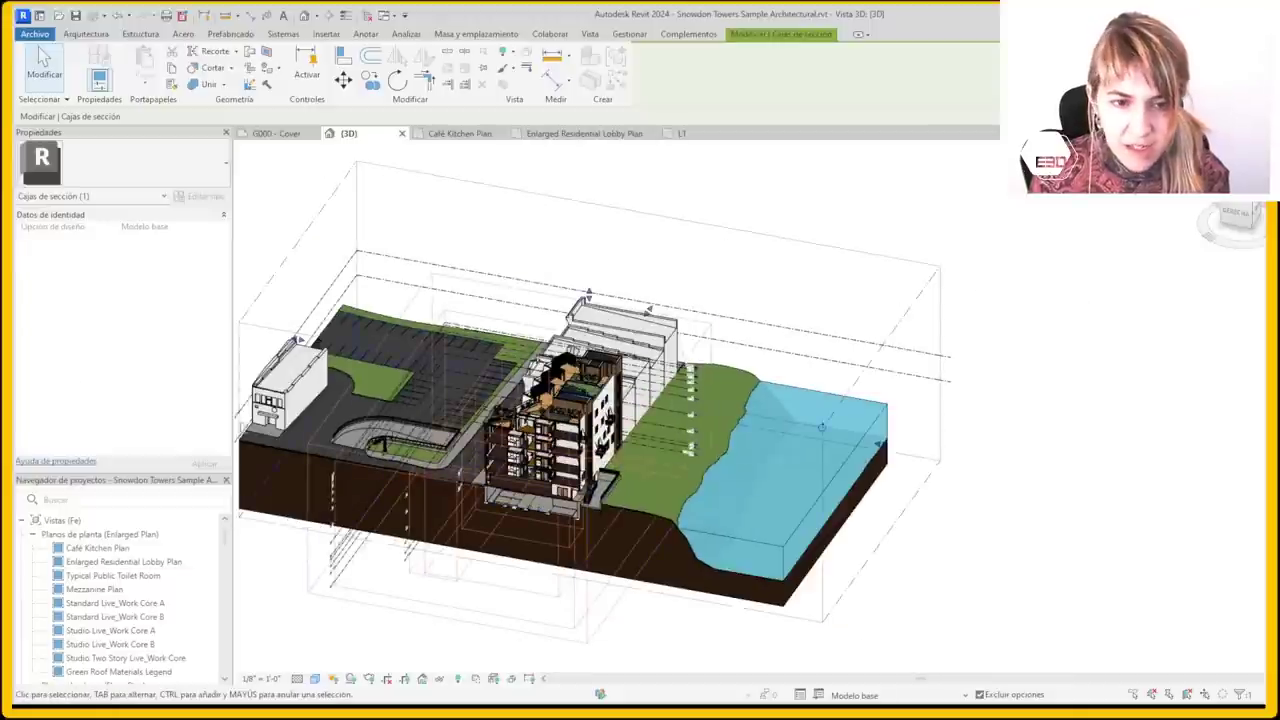
{"action": "scroll", "coordinate": [423, 438], "scroll_direction": "up", "scroll_amount": 3}
{"action": "scroll", "coordinate": [423, 438], "scroll_direction": "up", "scroll_amount": 2}
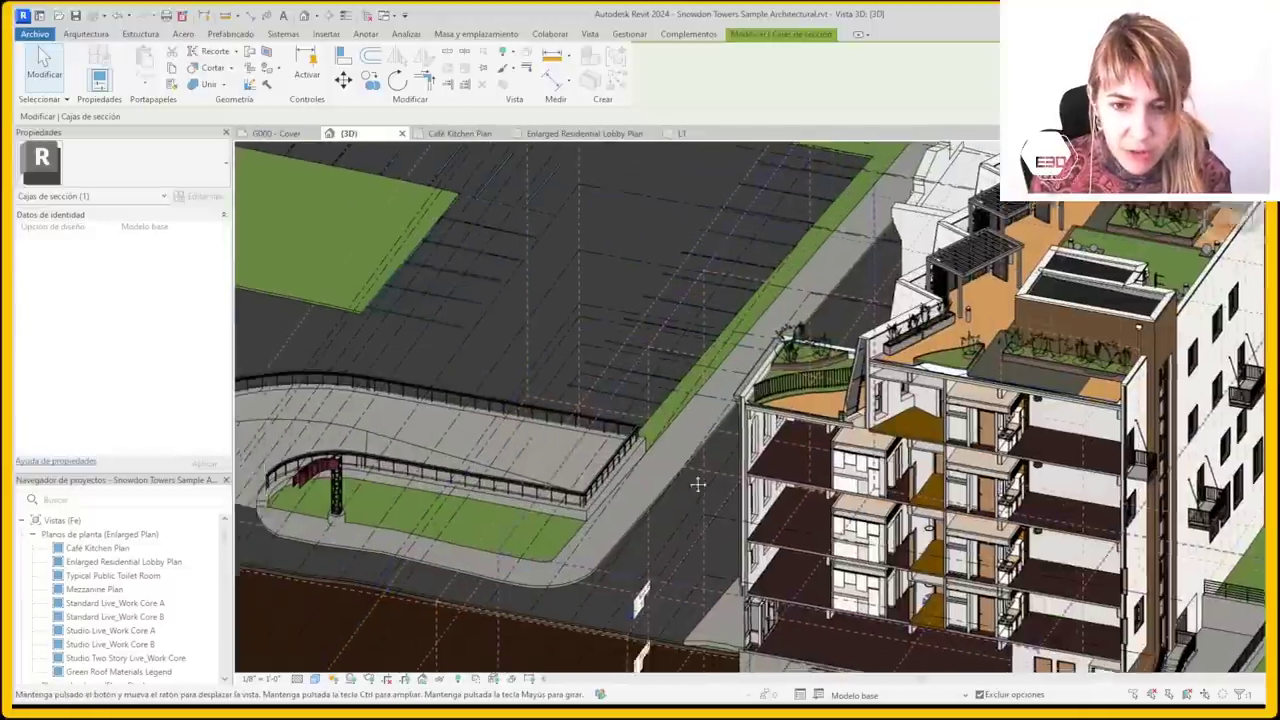
{"action": "scroll", "coordinate": [694, 480], "scroll_direction": "up", "scroll_amount": 3}
Select the linked site model, zoom out, then clear the selection
{"action": "left_click", "coordinate": [598, 288]}
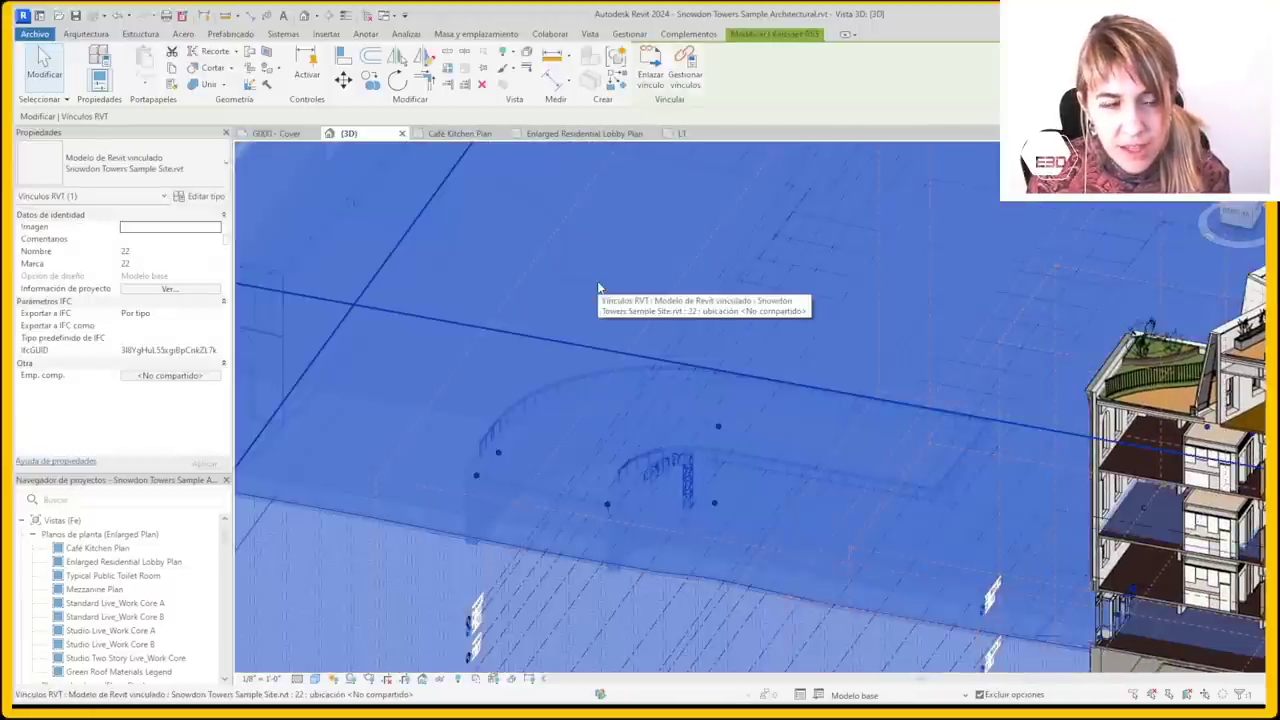
{"action": "scroll", "coordinate": [598, 288], "scroll_direction": "down", "scroll_amount": 2}
{"action": "scroll", "coordinate": [598, 288], "scroll_direction": "down", "scroll_amount": 2}
{"action": "scroll", "coordinate": [598, 288], "scroll_direction": "down", "scroll_amount": 1}
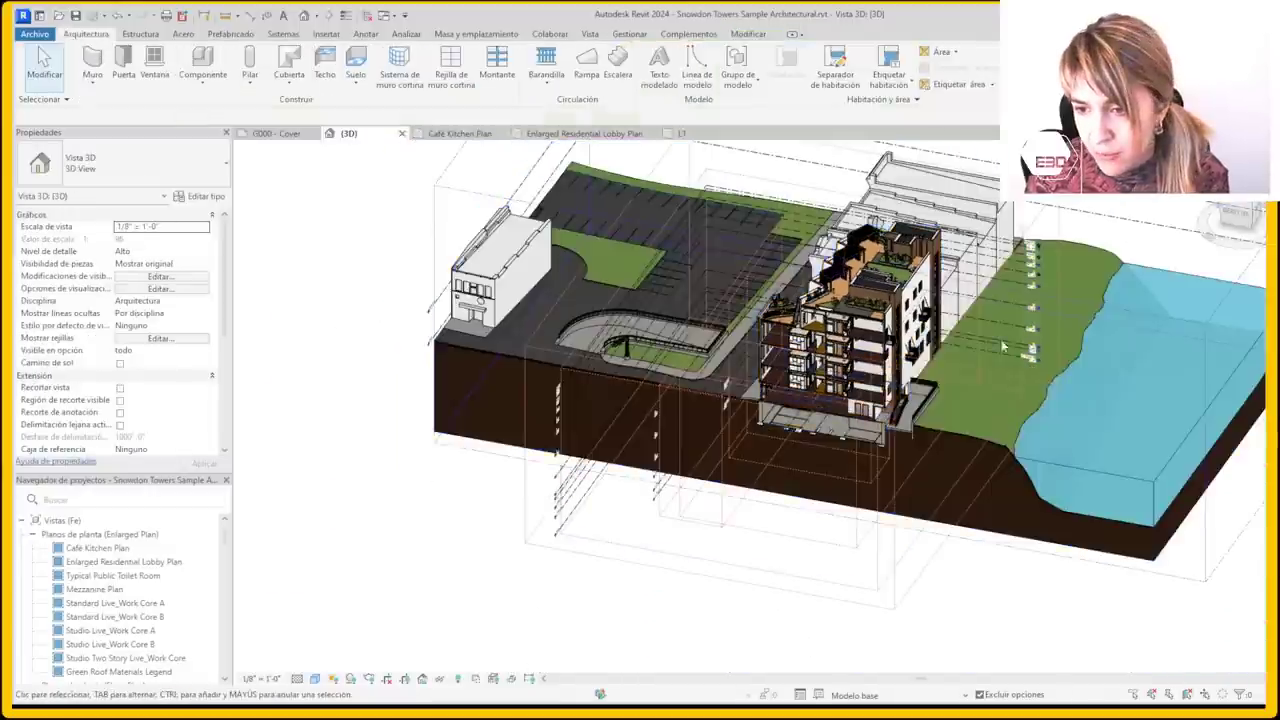
{"action": "key", "text": "Escape"}
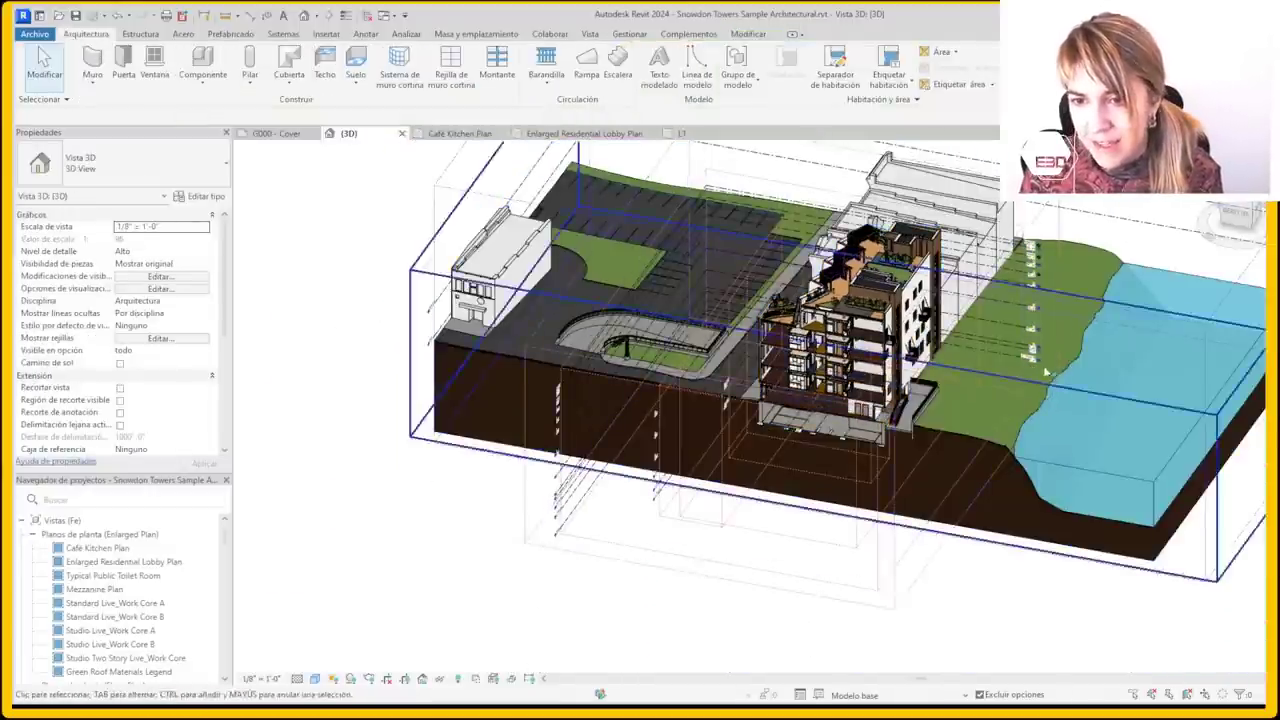
{"action": "scroll", "coordinate": [870, 400], "scroll_direction": "up", "scroll_amount": 3}
{"action": "scroll", "coordinate": [870, 400], "scroll_direction": "up", "scroll_amount": 3}
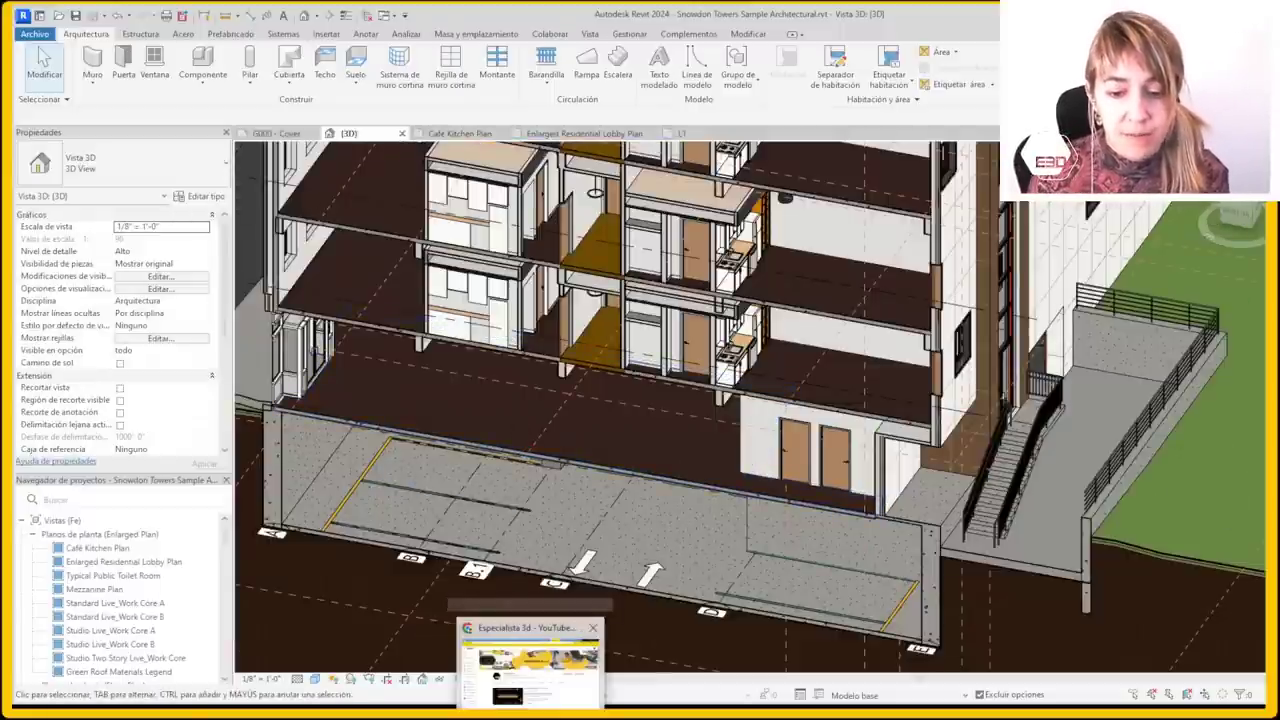
Bring up the Revit 2024 Enhancements release notes in the browser and scroll through the API and Align entries
{"action": "left_click", "coordinate": [485, 705]}
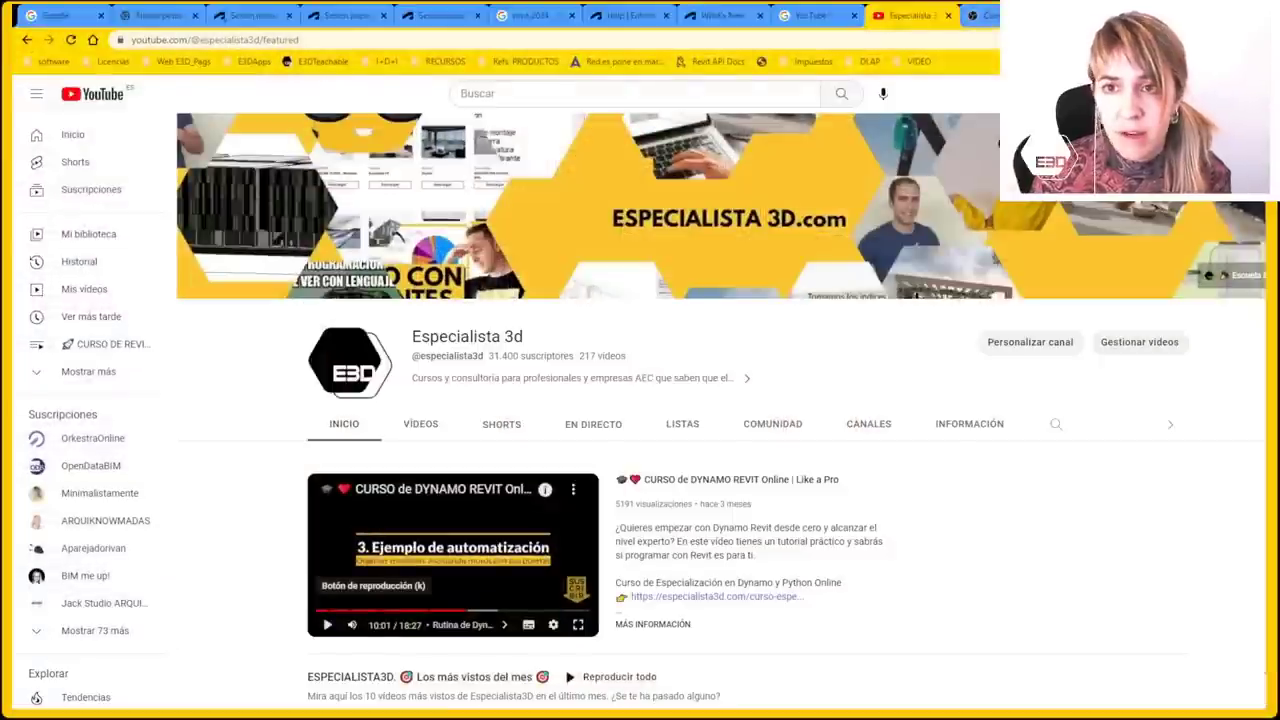
{"action": "left_click", "coordinate": [635, 16]}
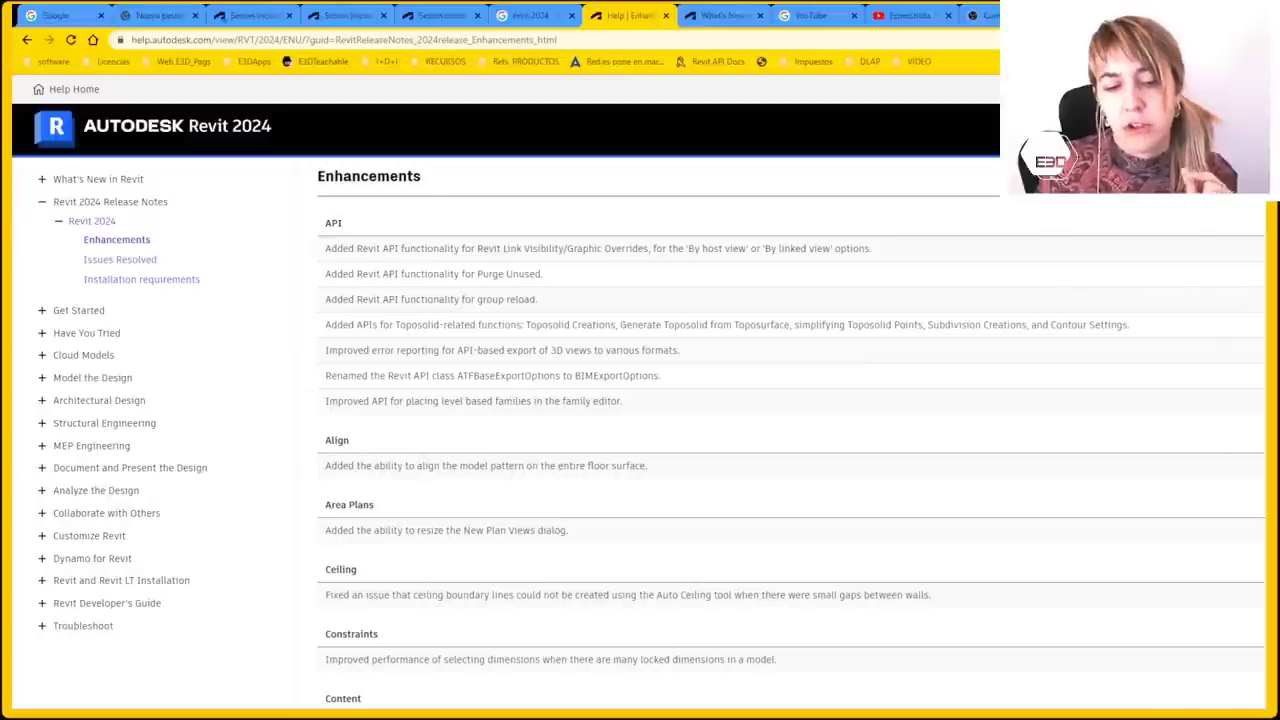
{"action": "scroll", "coordinate": [790, 440], "scroll_direction": "down", "scroll_amount": 2}
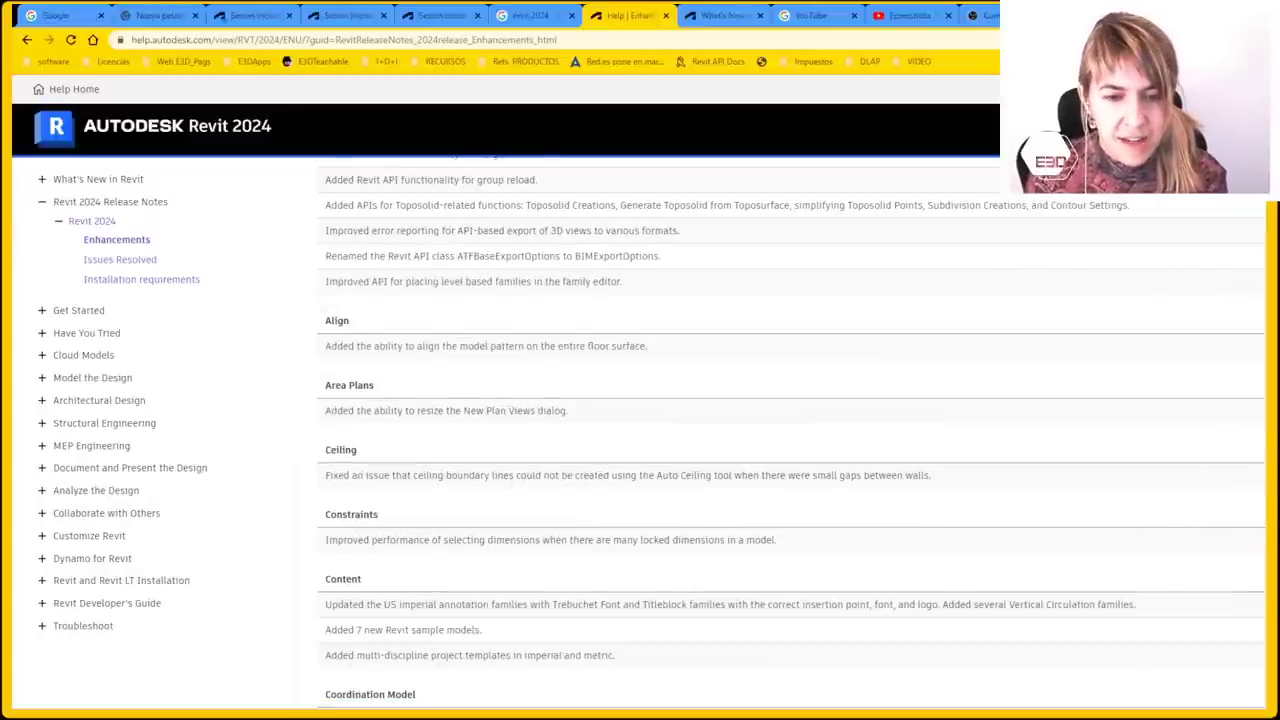
{"action": "scroll", "coordinate": [790, 440], "scroll_direction": "down", "scroll_amount": 4}
{"action": "scroll", "coordinate": [790, 440], "scroll_direction": "up", "scroll_amount": 5}
{"action": "scroll", "coordinate": [790, 440], "scroll_direction": "up", "scroll_amount": 1}
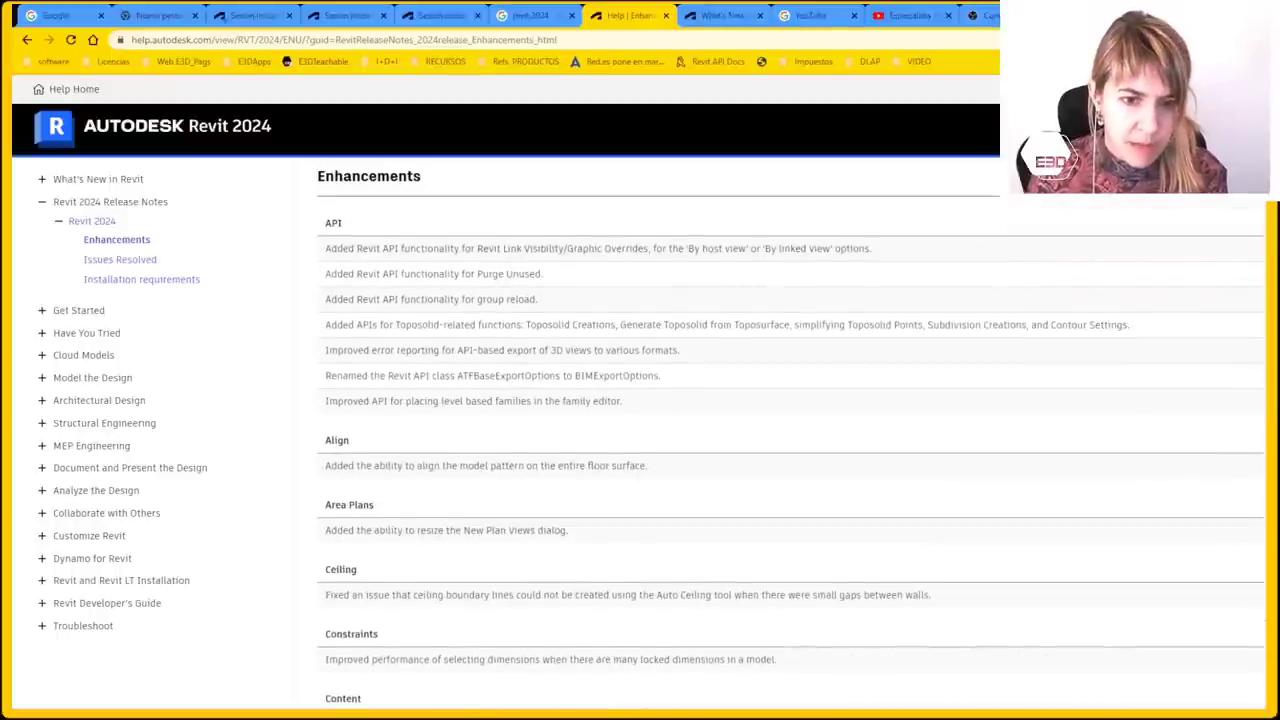
{"action": "scroll", "coordinate": [790, 440], "scroll_direction": "down", "scroll_amount": 3}
{"action": "scroll", "coordinate": [790, 440], "scroll_direction": "down", "scroll_amount": 1}
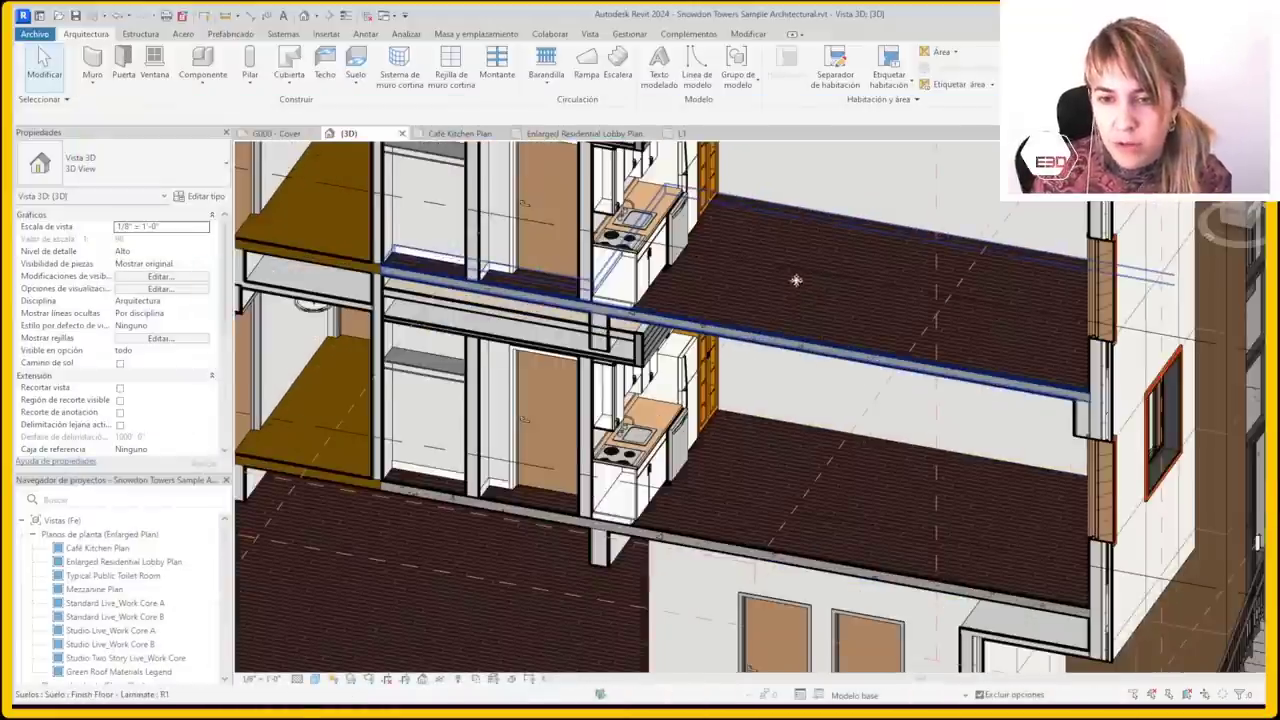
Back in the Snowdon Towers 3D model, select the Finish Floor - Laminate slab
{"action": "left_click", "coordinate": [752, 35]}
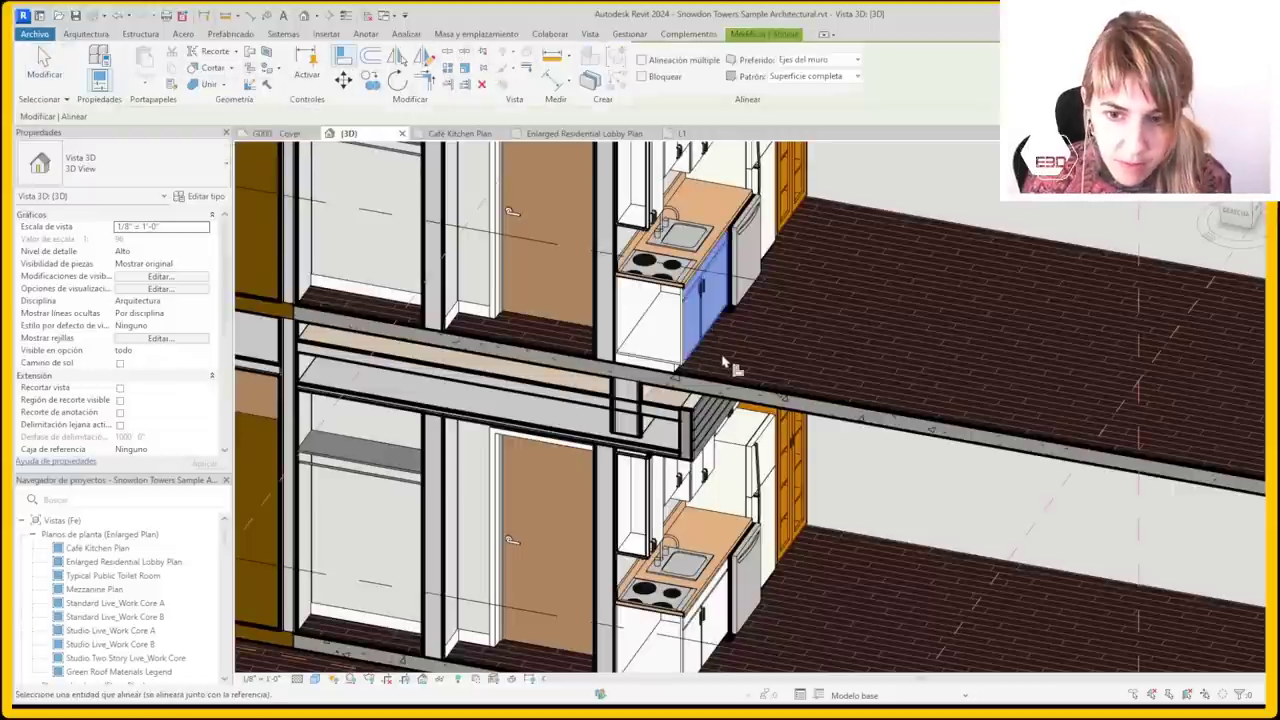
{"action": "key", "text": "Caps_Lock"}
{"action": "scroll", "coordinate": [715, 375], "scroll_direction": "up", "scroll_amount": 3}
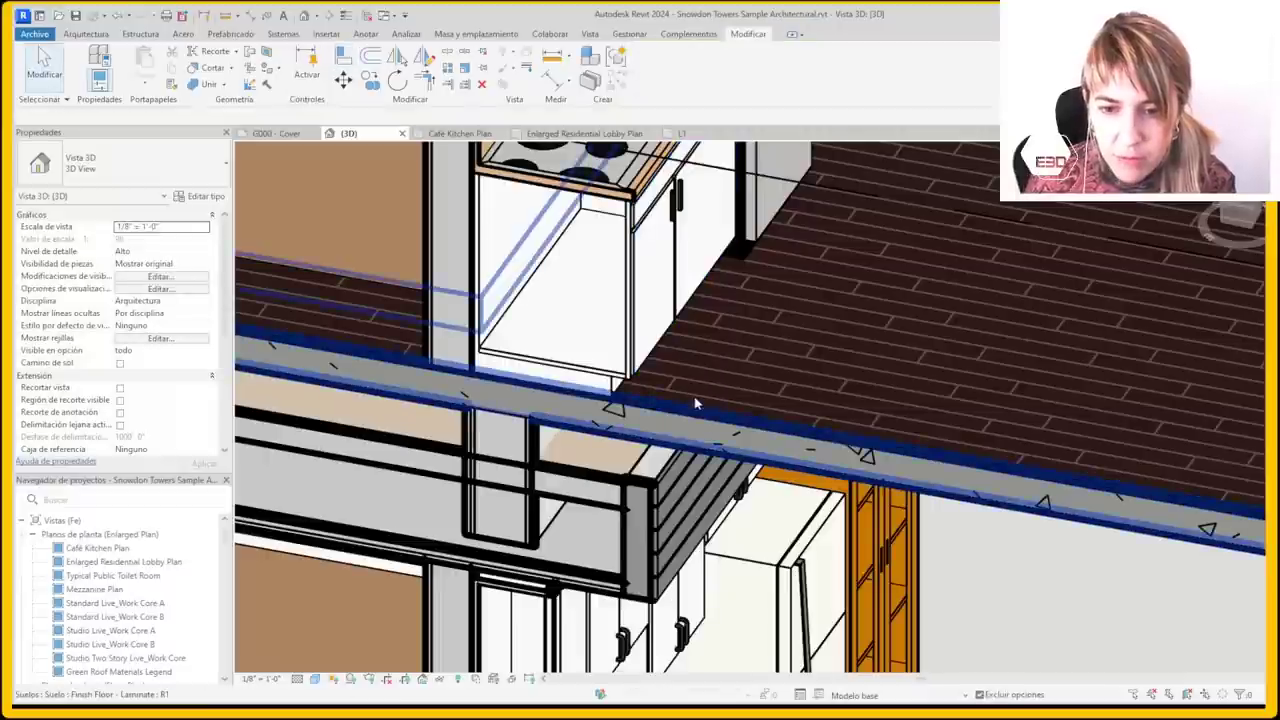
{"action": "left_click", "coordinate": [694, 400]}
{"action": "middle_click_drag", "start_coordinate": [694, 400], "coordinate": [720, 290], "text": "shift"}
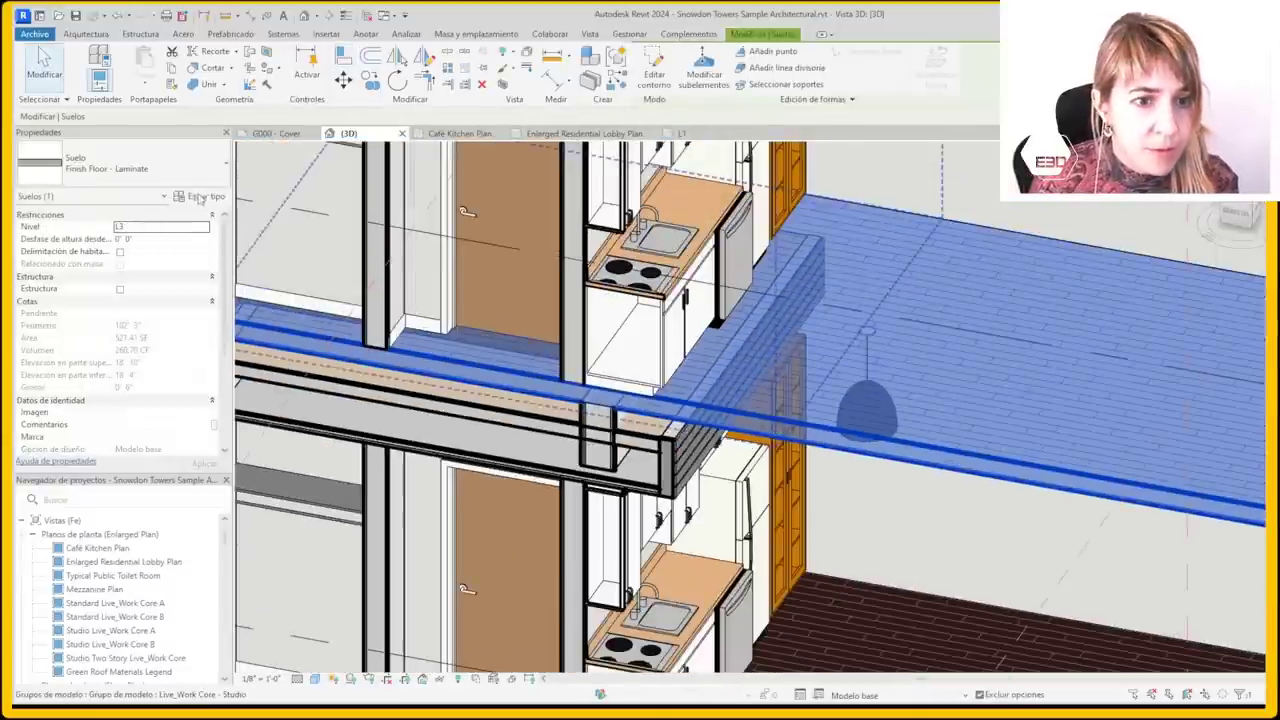
Review the laminate floor's layer structure, its finish material and fill patterns
{"action": "left_click", "coordinate": [200, 196]}
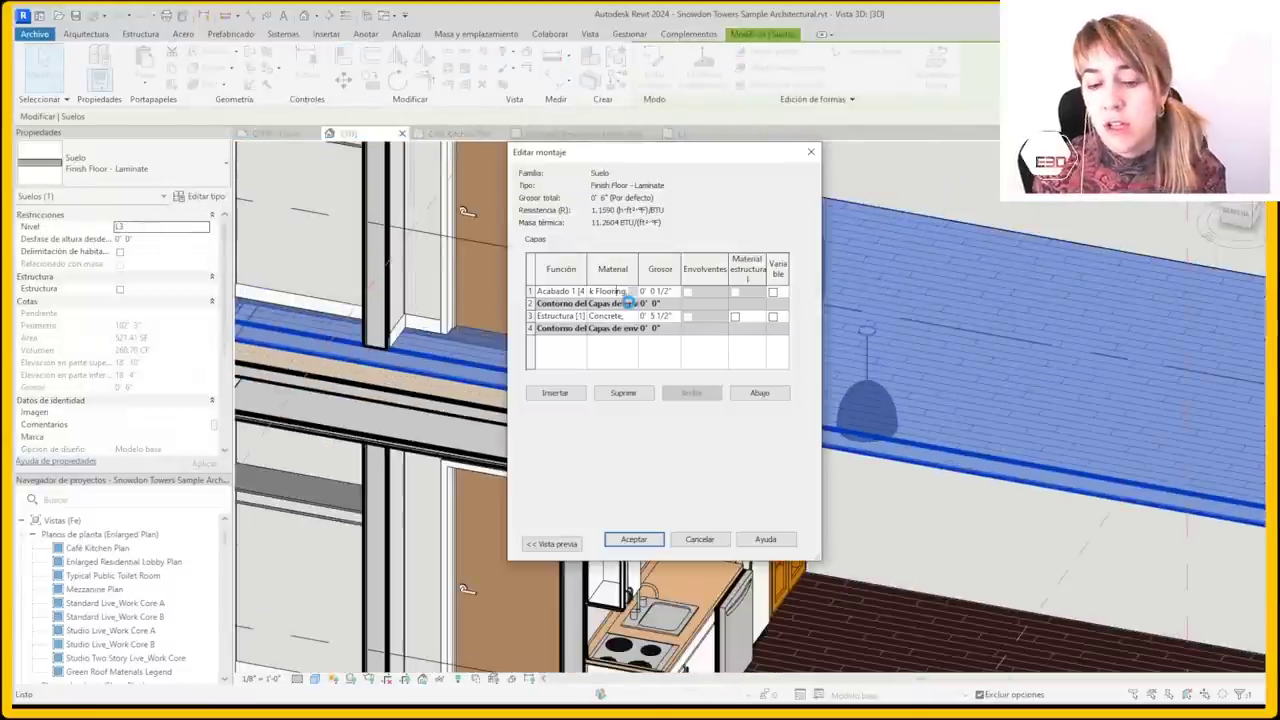
{"action": "left_click", "coordinate": [628, 302]}
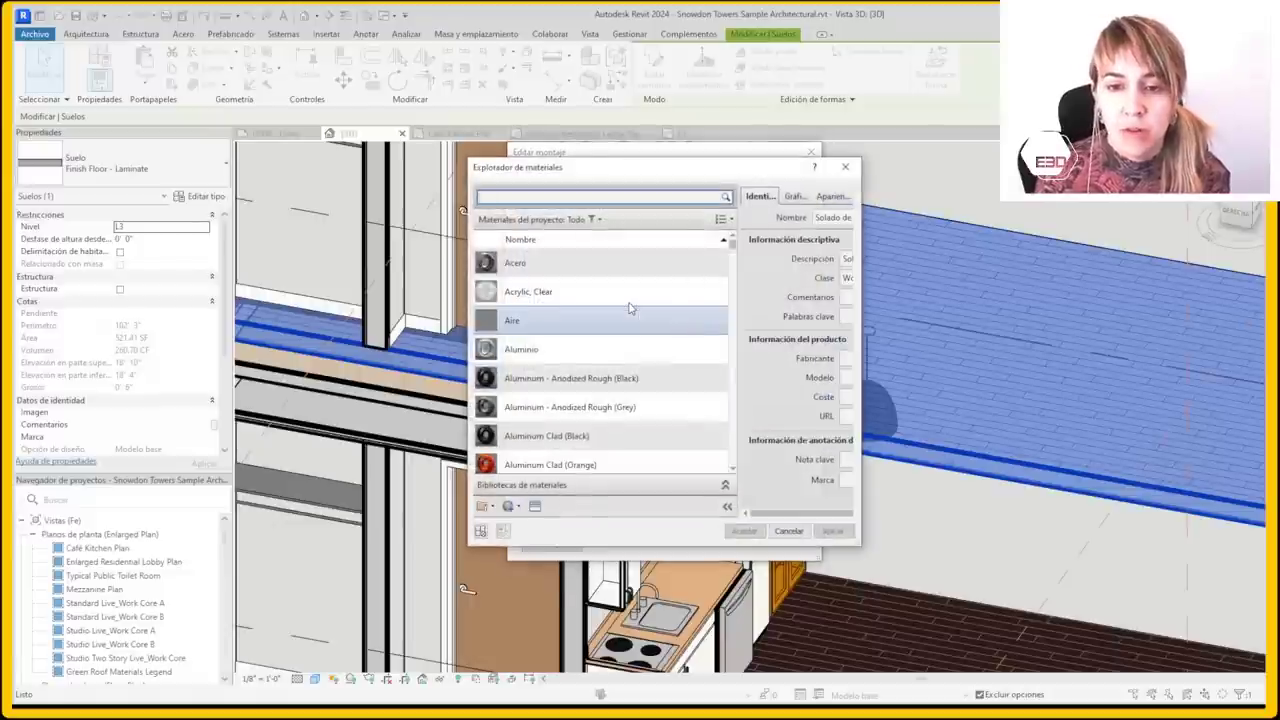
{"action": "left_click", "coordinate": [1093, 336]}
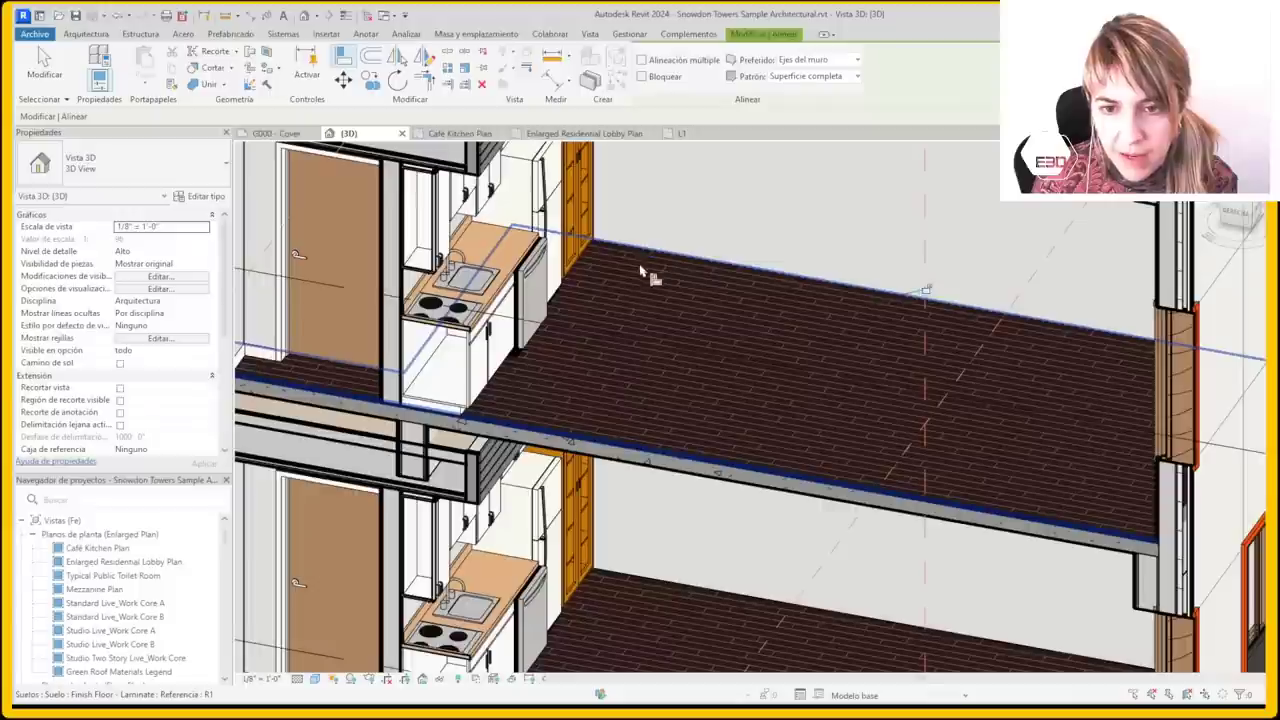
{"action": "scroll", "coordinate": [520, 315], "scroll_direction": "up", "scroll_amount": 3}
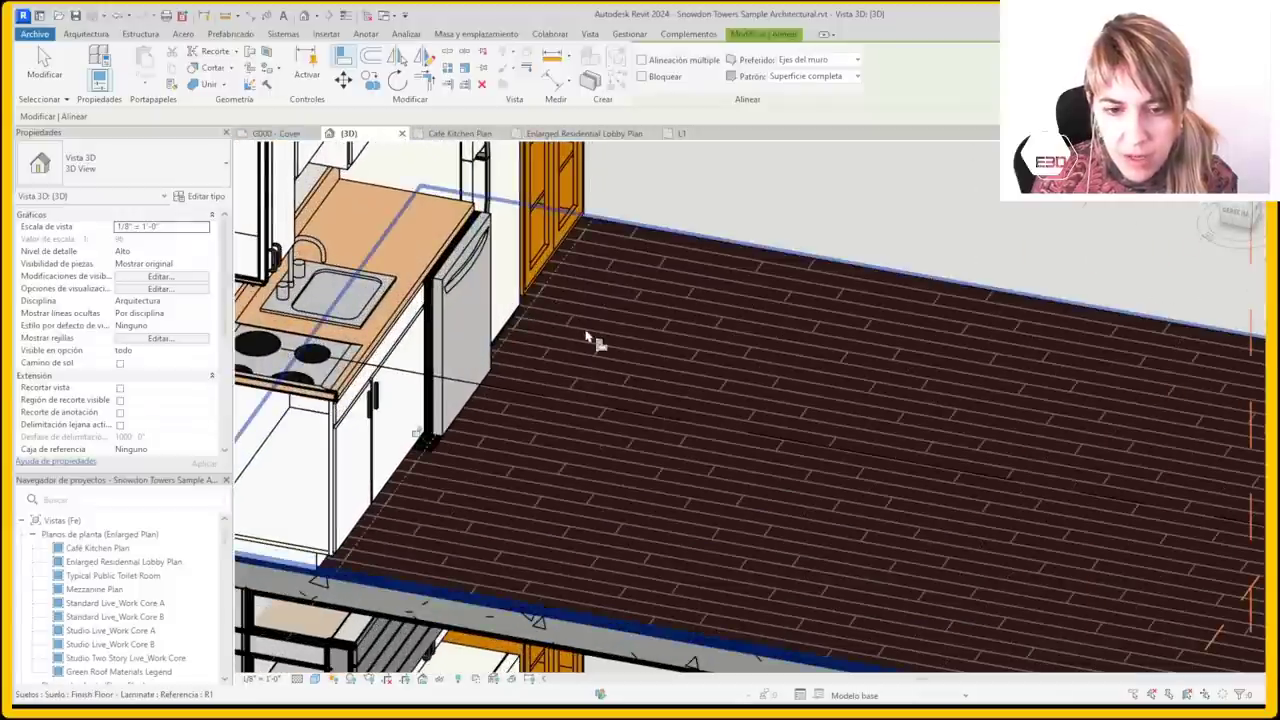
{"action": "scroll", "coordinate": [594, 331], "scroll_direction": "down", "scroll_amount": 3}
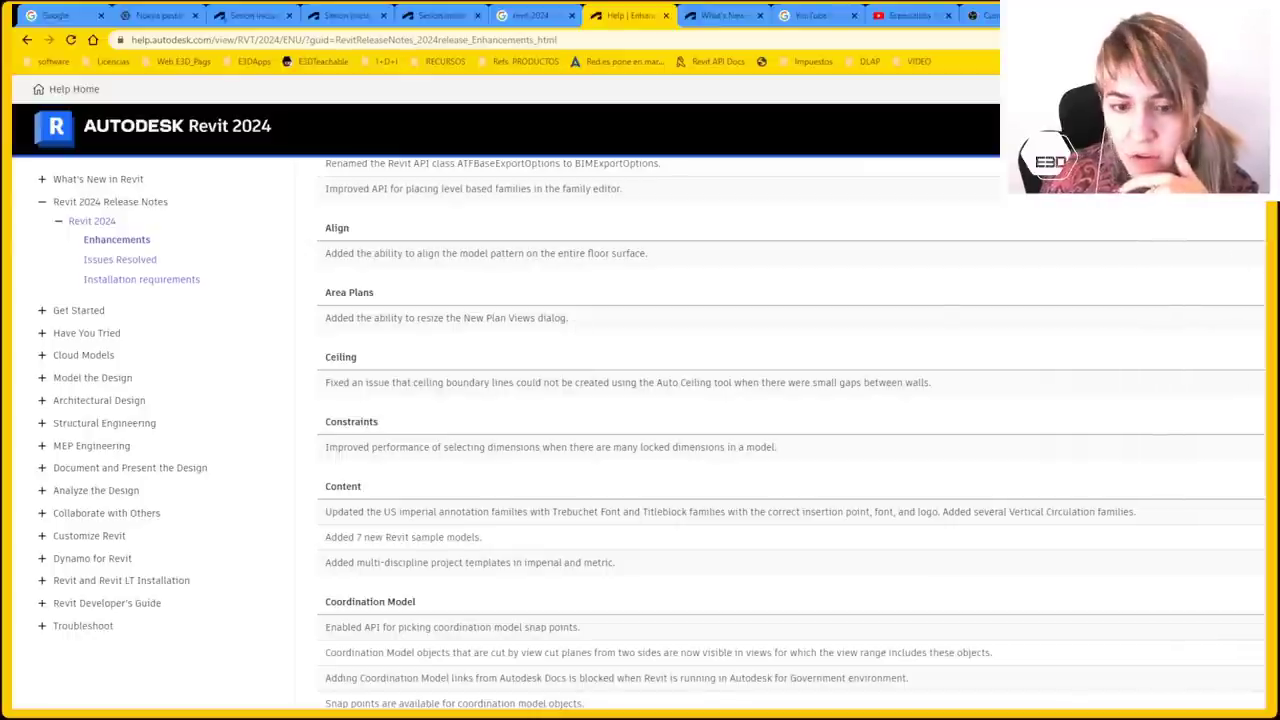
Scroll the 2024 Enhancements page down through the Data Exchanges notes into Electrical
{"action": "scroll", "coordinate": [790, 430], "scroll_direction": "down", "scroll_amount": 3}
{"action": "scroll", "coordinate": [790, 430], "scroll_direction": "down", "scroll_amount": 4}
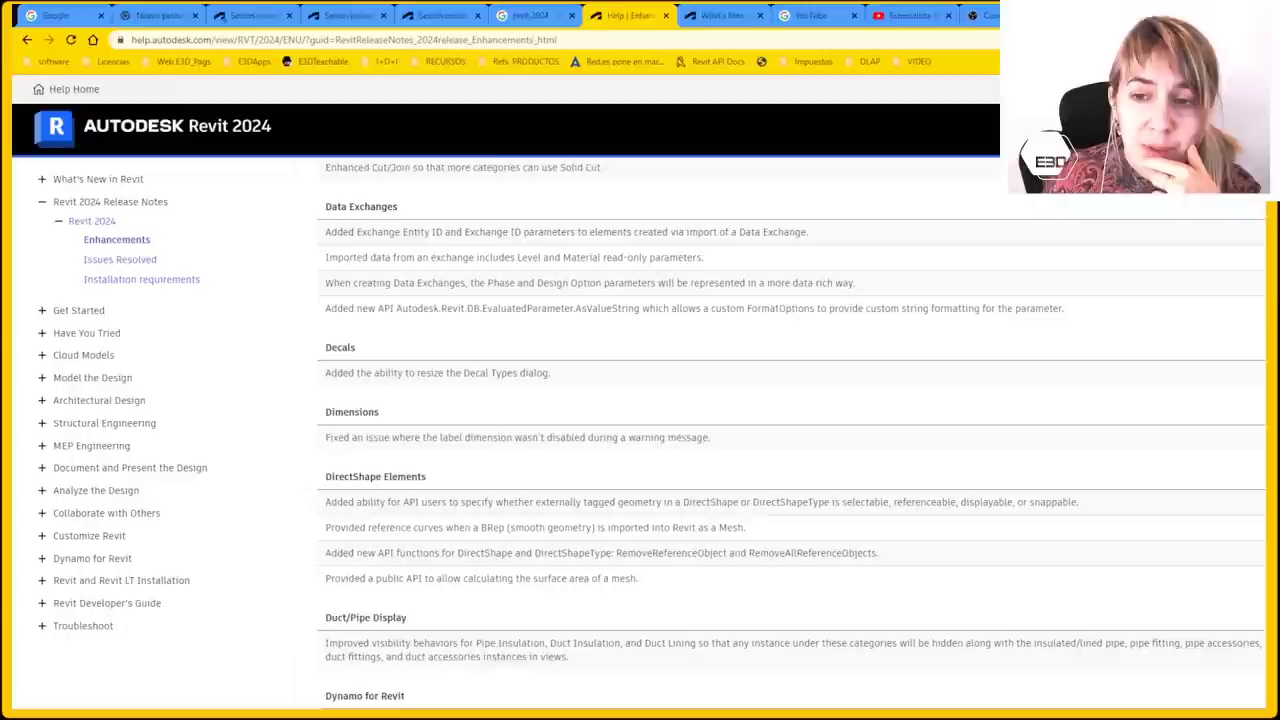
{"action": "scroll", "coordinate": [790, 430], "scroll_direction": "down", "scroll_amount": 1}
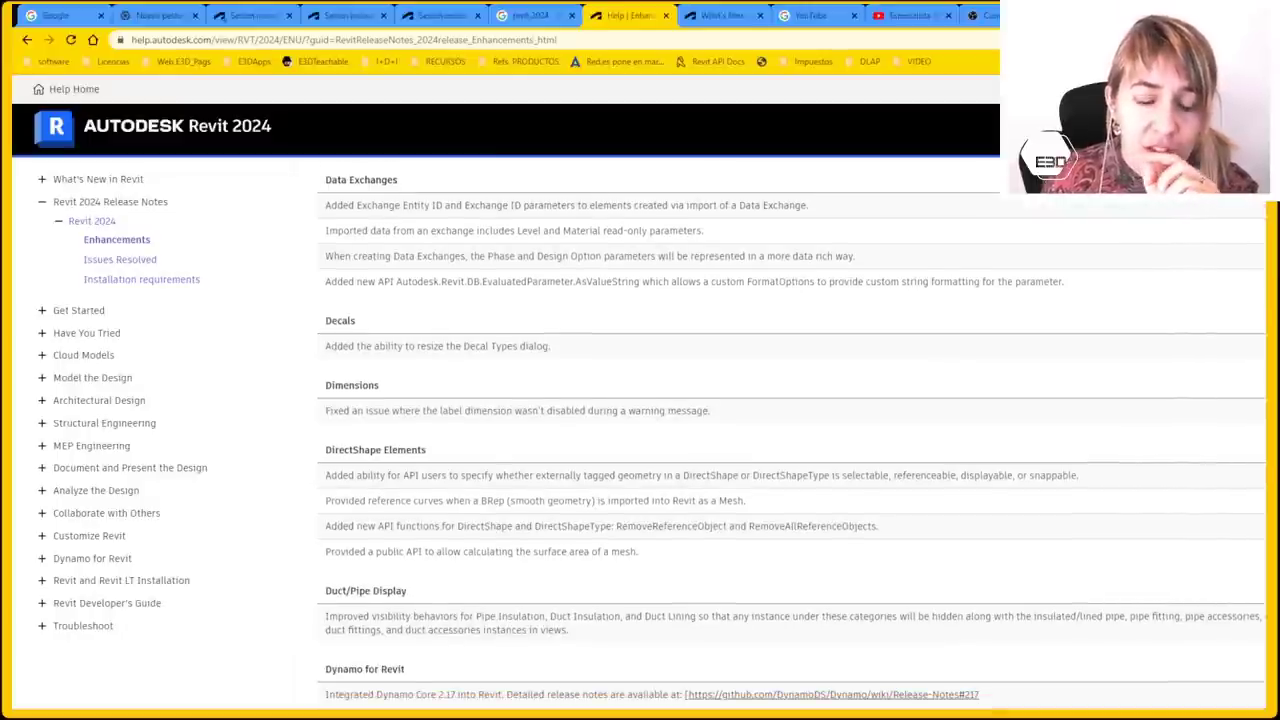
{"action": "scroll", "coordinate": [790, 440], "scroll_direction": "down", "scroll_amount": 2}
{"action": "scroll", "coordinate": [790, 440], "scroll_direction": "down", "scroll_amount": 2}
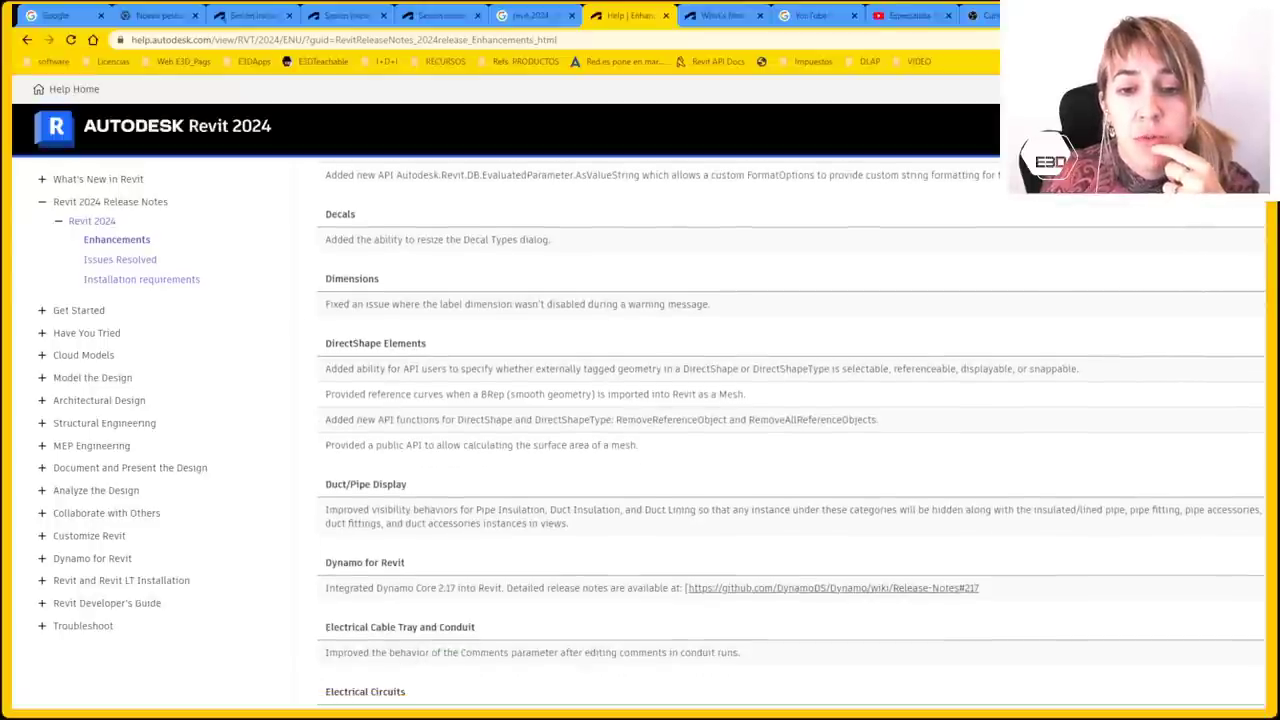
{"action": "scroll", "coordinate": [790, 430], "scroll_direction": "down", "scroll_amount": 2}
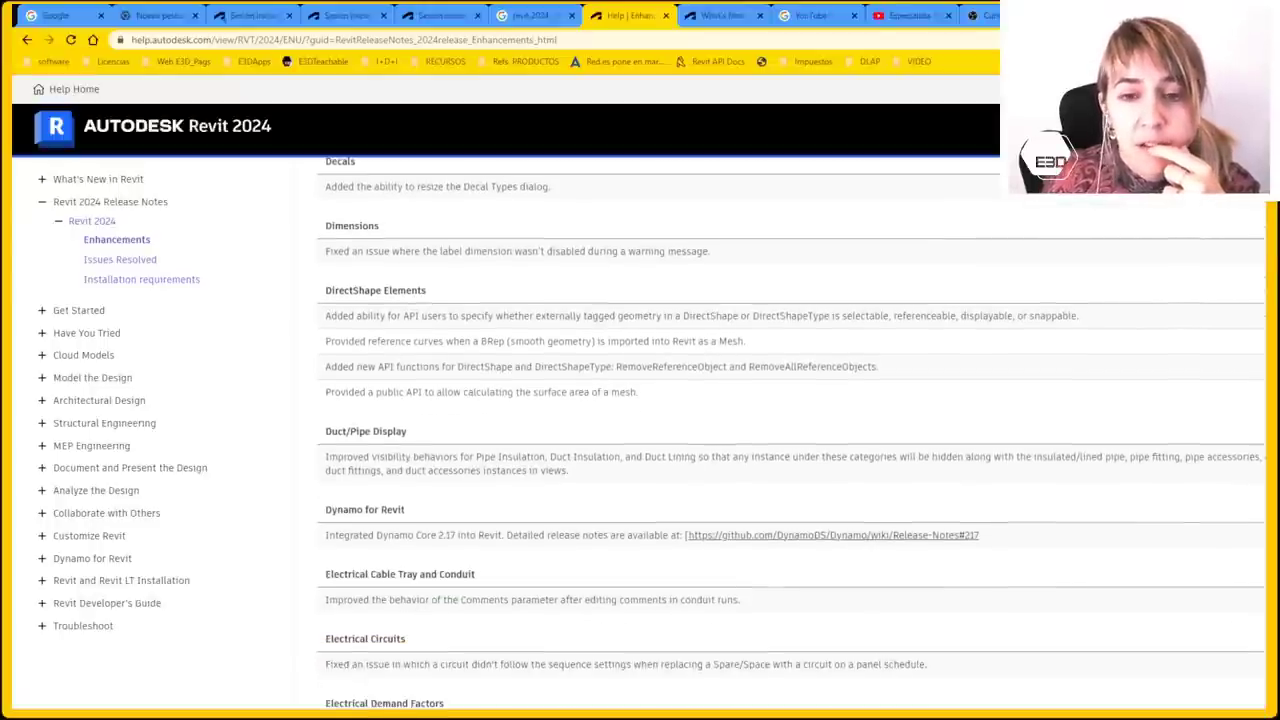
{"action": "scroll", "coordinate": [790, 430], "scroll_direction": "down", "scroll_amount": 1}
{"action": "scroll", "coordinate": [790, 430], "scroll_direction": "down", "scroll_amount": 1}
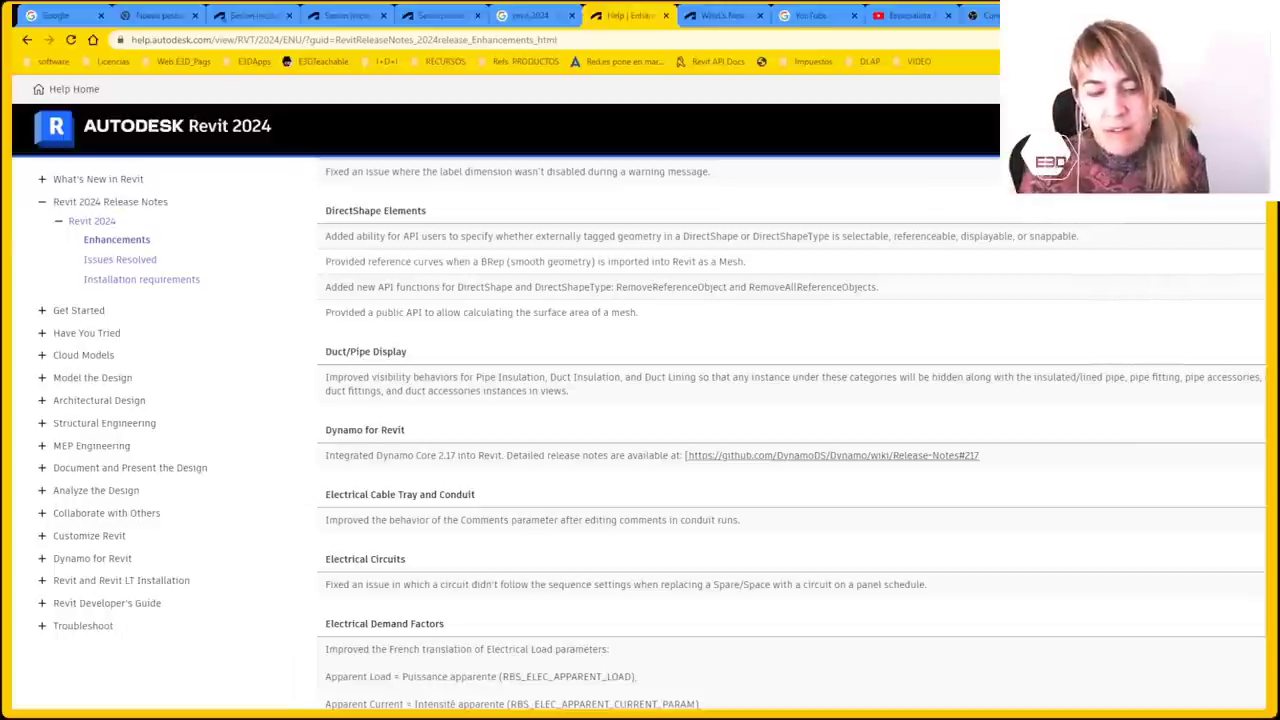
{"action": "scroll", "coordinate": [790, 430], "scroll_direction": "down", "scroll_amount": 3}
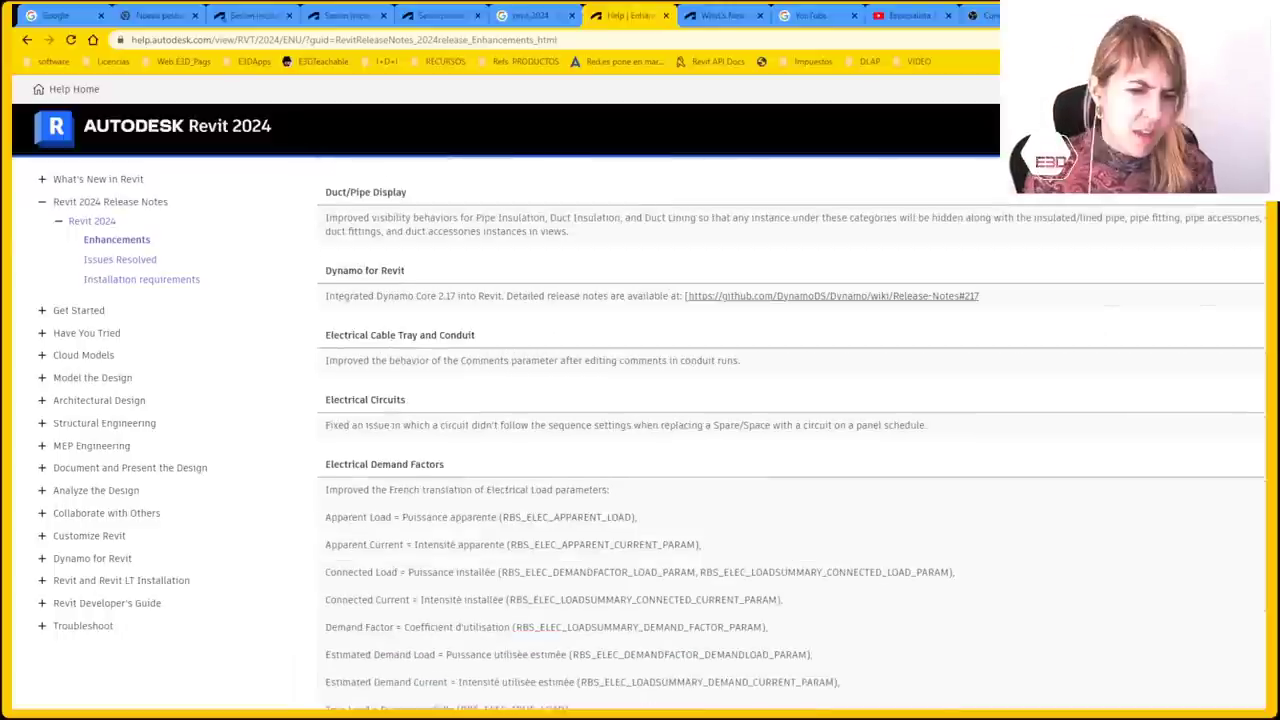
{"action": "scroll", "coordinate": [790, 435], "scroll_direction": "down", "scroll_amount": 1}
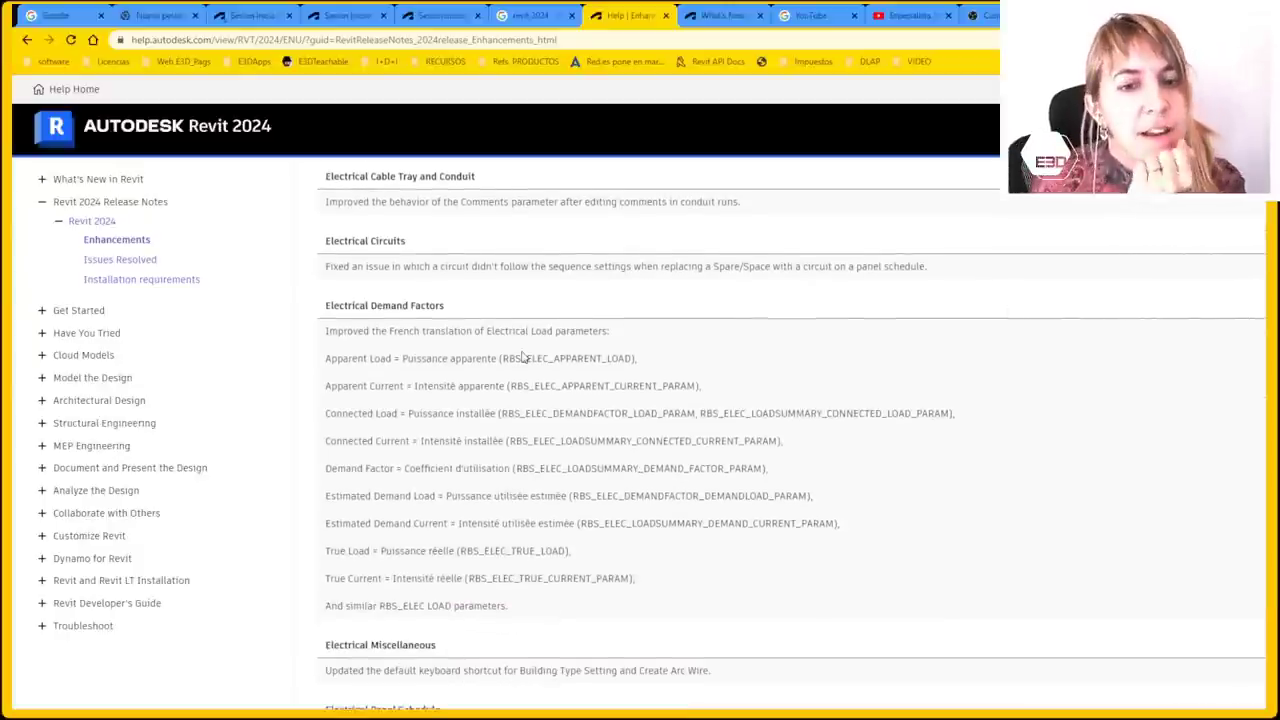
Highlight the Electrical Cable Tray and Conduit note, then read on down to the Family entries
{"action": "mouse_move", "coordinate": [320, 172]}
{"action": "left_mouse_down"}
{"action": "mouse_move", "coordinate": [459, 203]}
{"action": "mouse_move", "coordinate": [818, 498]}
{"action": "left_mouse_up"}
{"action": "left_click", "coordinate": [1232, 329]}
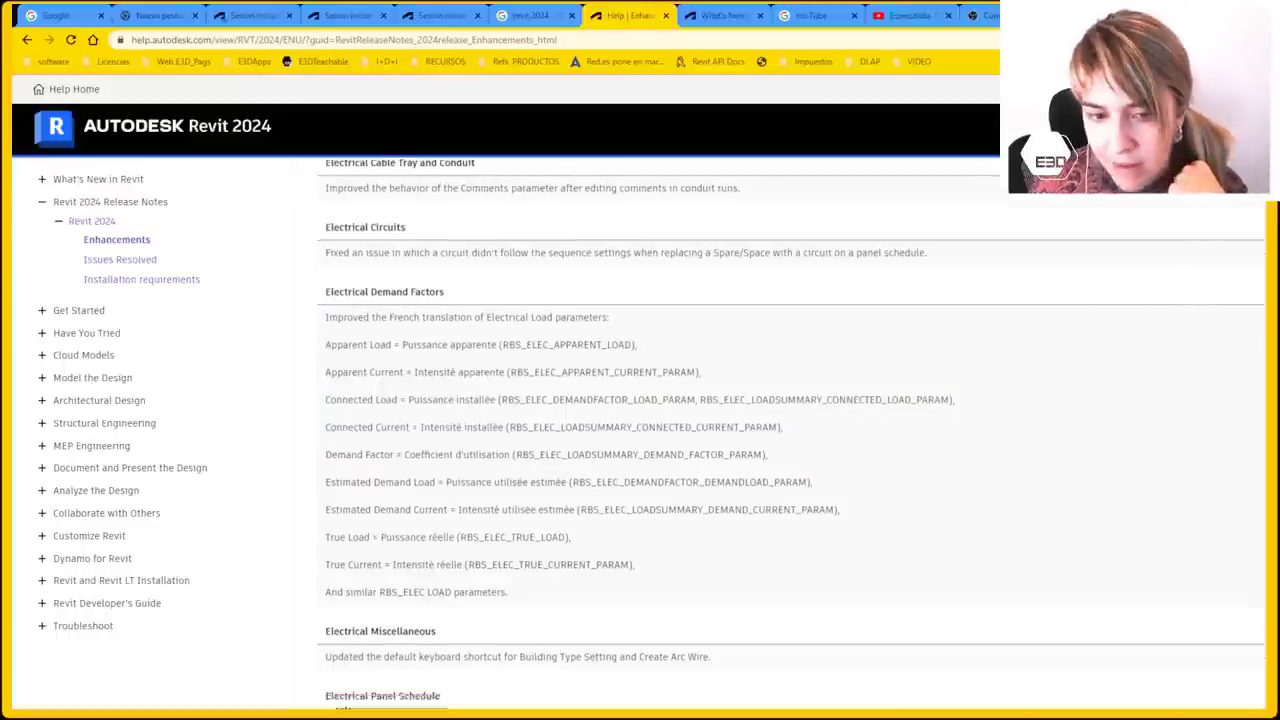
{"action": "scroll", "coordinate": [1232, 329], "scroll_direction": "down", "scroll_amount": 4}
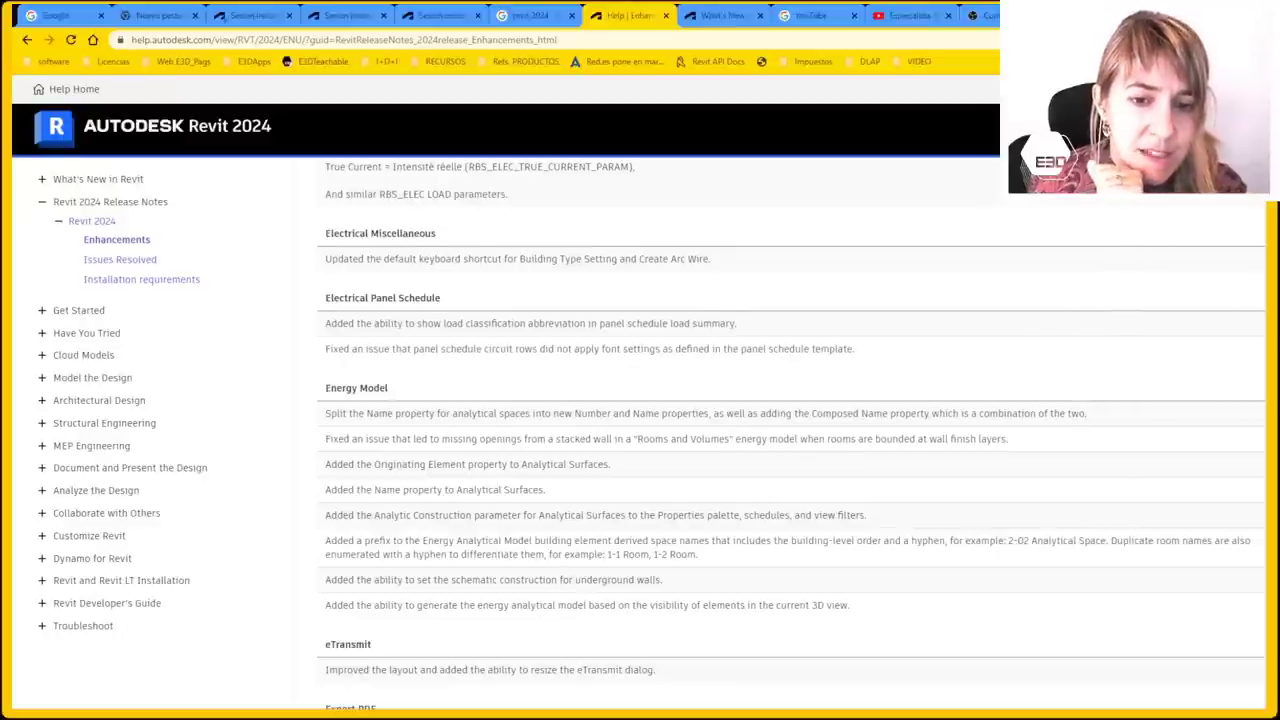
{"action": "scroll", "coordinate": [790, 430], "scroll_direction": "down", "scroll_amount": 1}
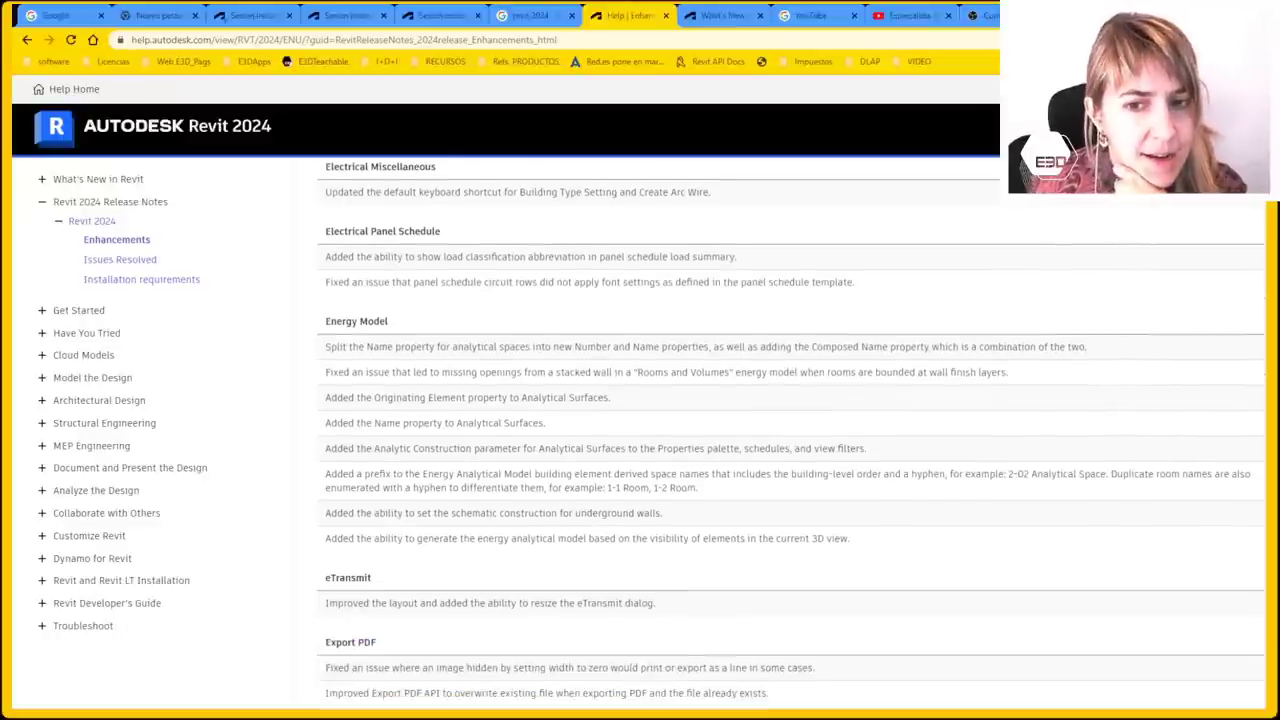
{"action": "scroll", "coordinate": [790, 434], "scroll_direction": "down", "scroll_amount": 1}
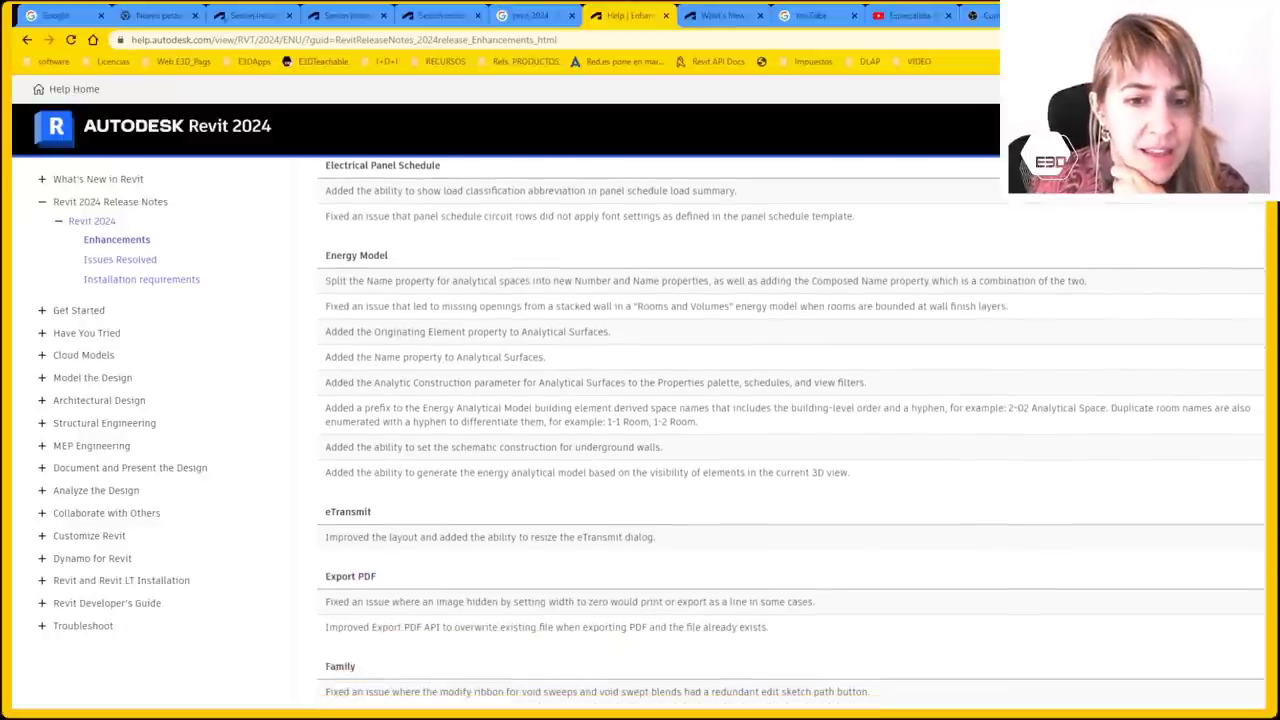
{"action": "scroll", "coordinate": [470, 327], "scroll_direction": "down", "scroll_amount": 1}
{"action": "scroll", "coordinate": [470, 327], "scroll_direction": "down", "scroll_amount": 5}
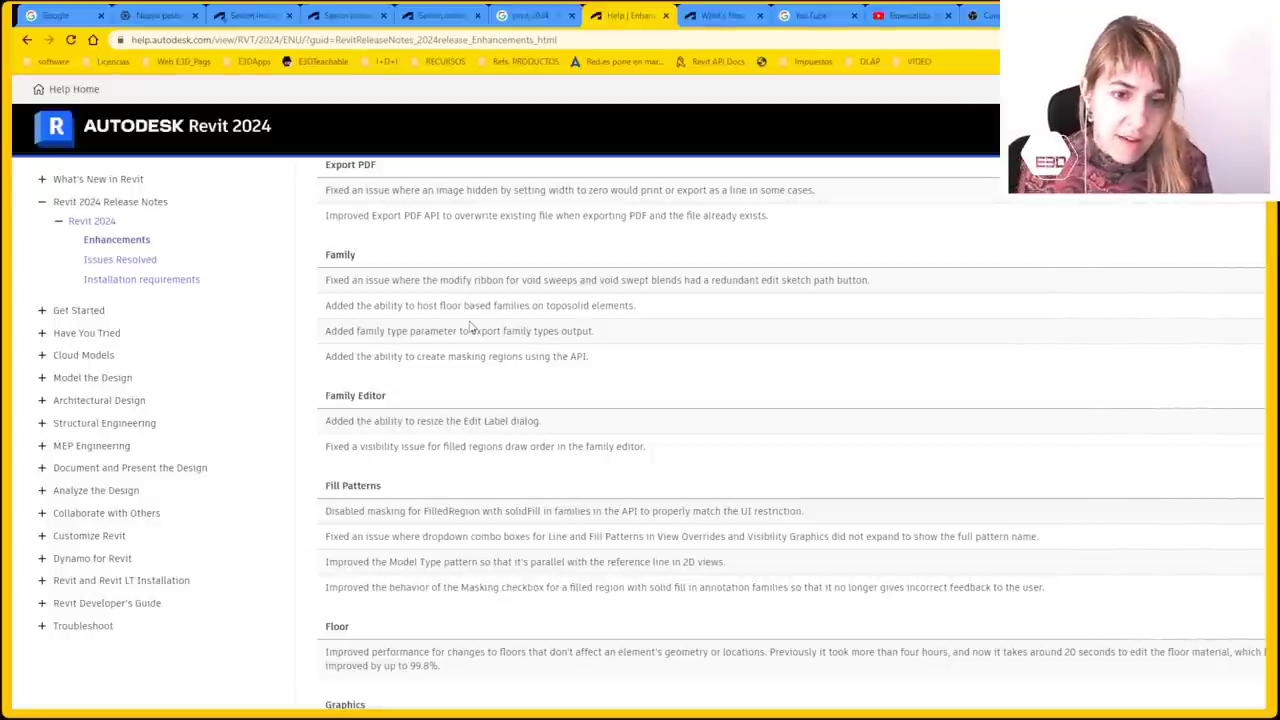
Highlight the family type parameter and masking region notes, searching the page for 'id fill'
{"action": "mouse_move", "coordinate": [460, 331]}
{"action": "left_mouse_down"}
{"action": "mouse_move", "coordinate": [596, 337]}
{"action": "mouse_move", "coordinate": [460, 372]}
{"action": "mouse_move", "coordinate": [328, 372]}
{"action": "left_mouse_up"}
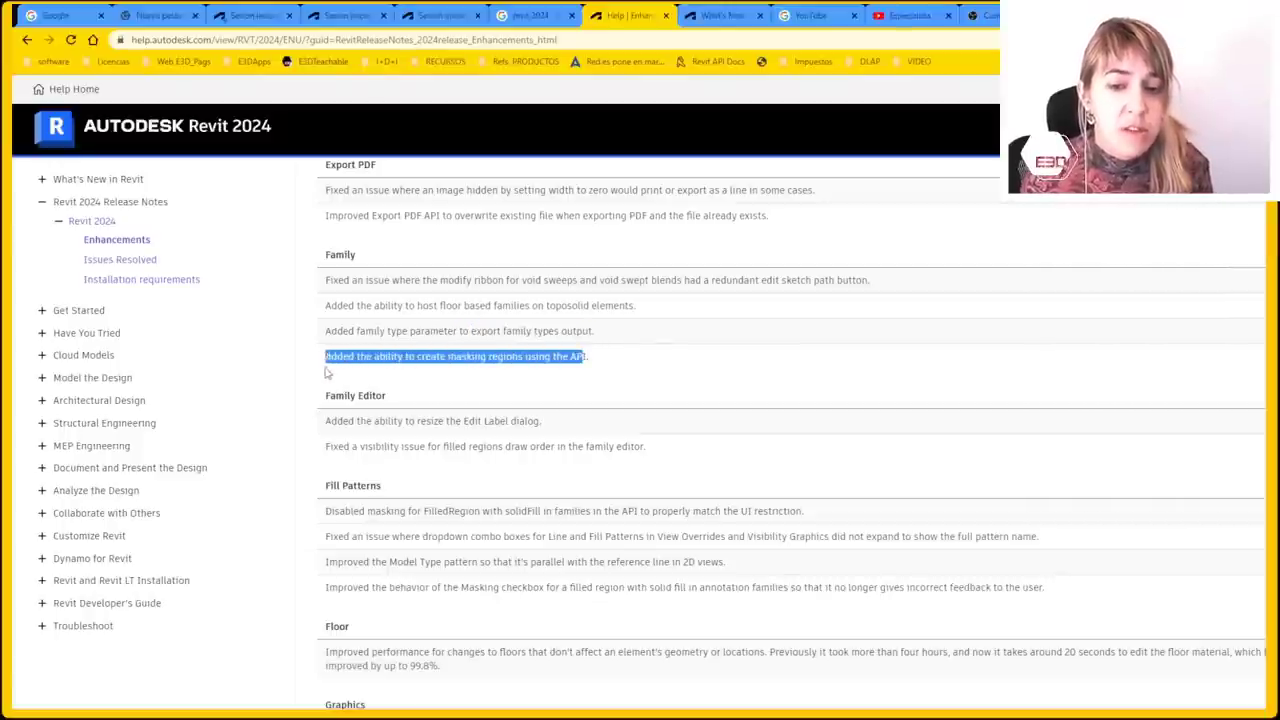
{"action": "left_click", "coordinate": [360, 376]}
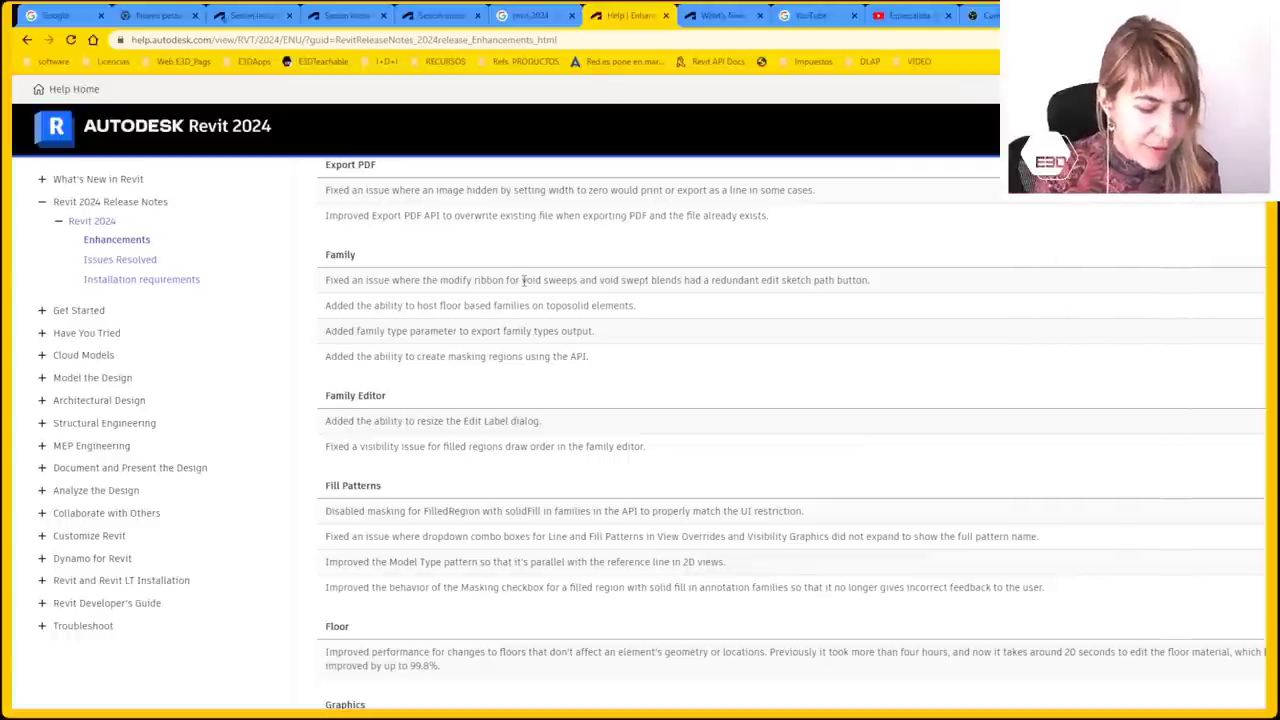
{"action": "key", "text": "ctrl+f"}
{"action": "type", "text": "solid fill"}
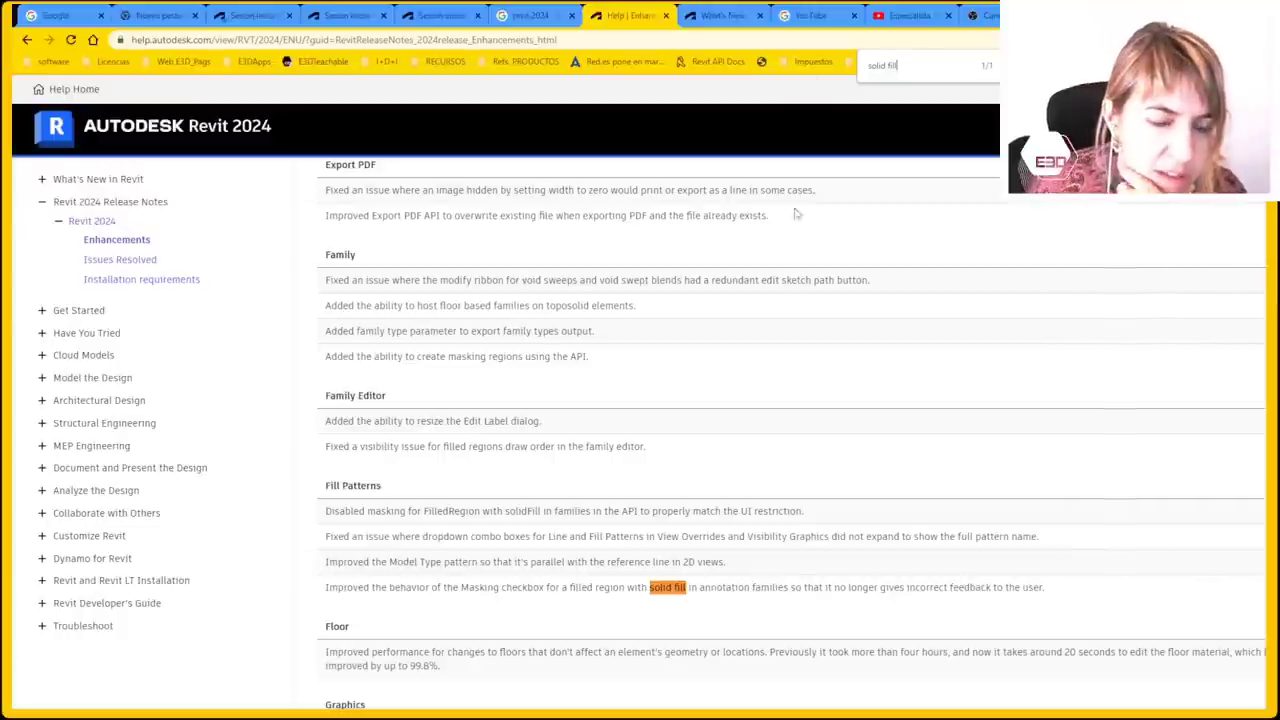
{"action": "left_click_drag", "start_coordinate": [326, 511], "coordinate": [806, 512]}
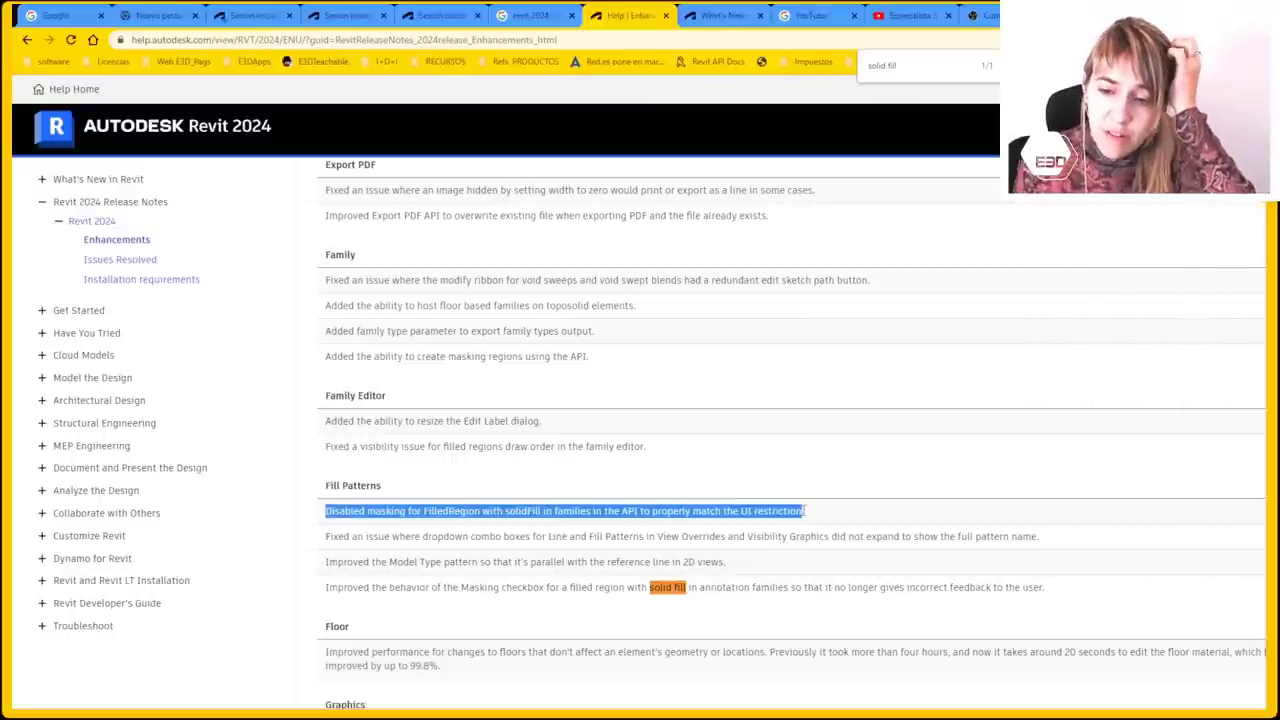
{"action": "left_click", "coordinate": [428, 515]}
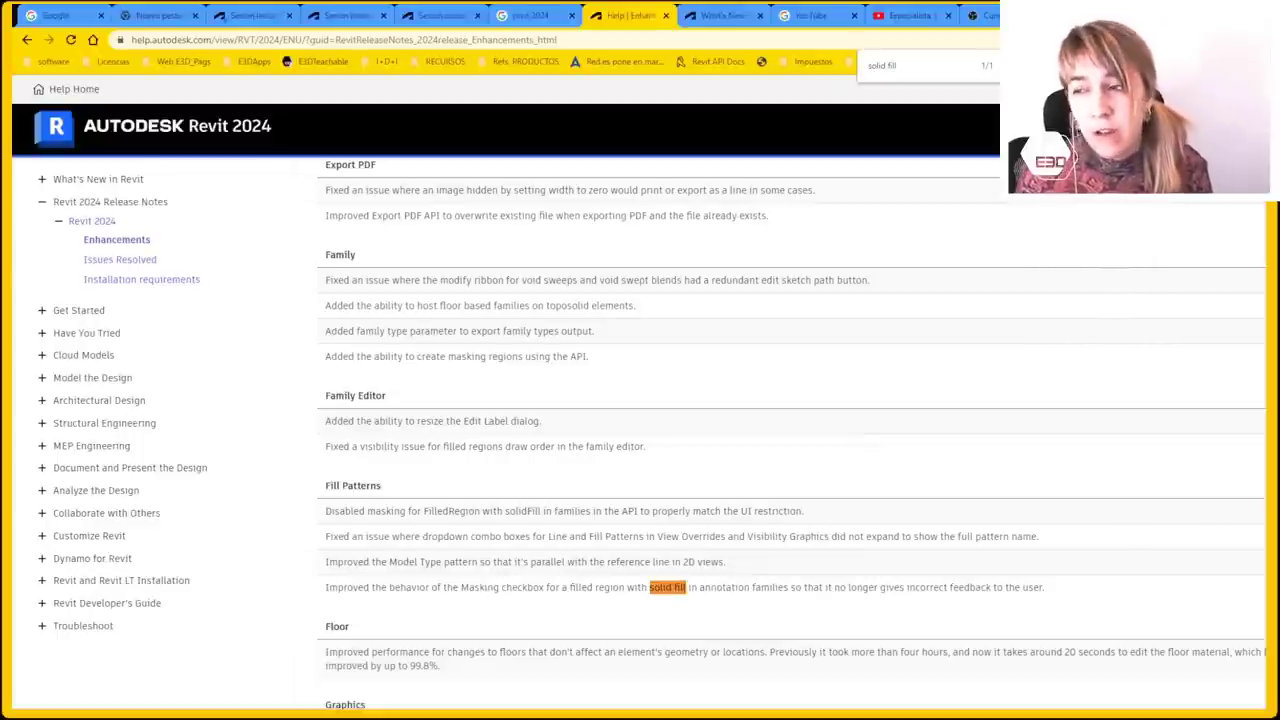
Scroll to the Groups section, mark the note on resizing the Create Group dialog, and switch back to Revit
{"action": "scroll", "coordinate": [790, 430], "scroll_direction": "down", "scroll_amount": 2}
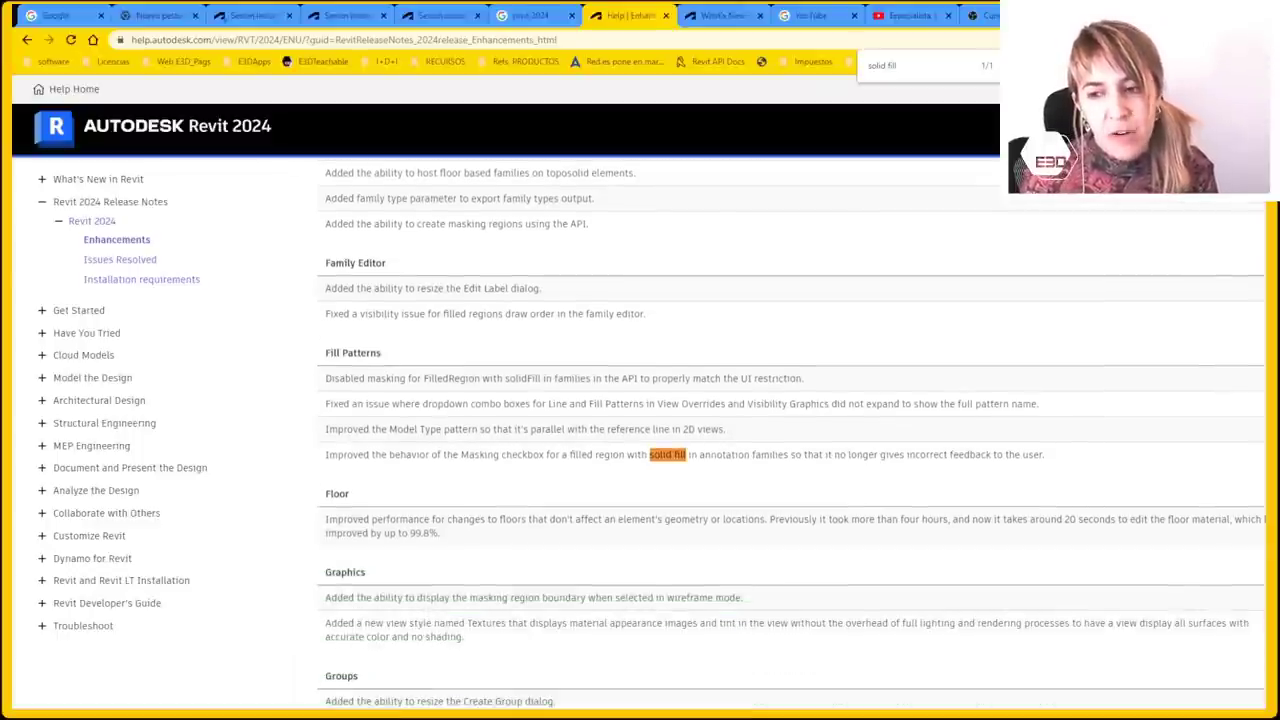
{"action": "scroll", "coordinate": [790, 430], "scroll_direction": "down", "scroll_amount": 1}
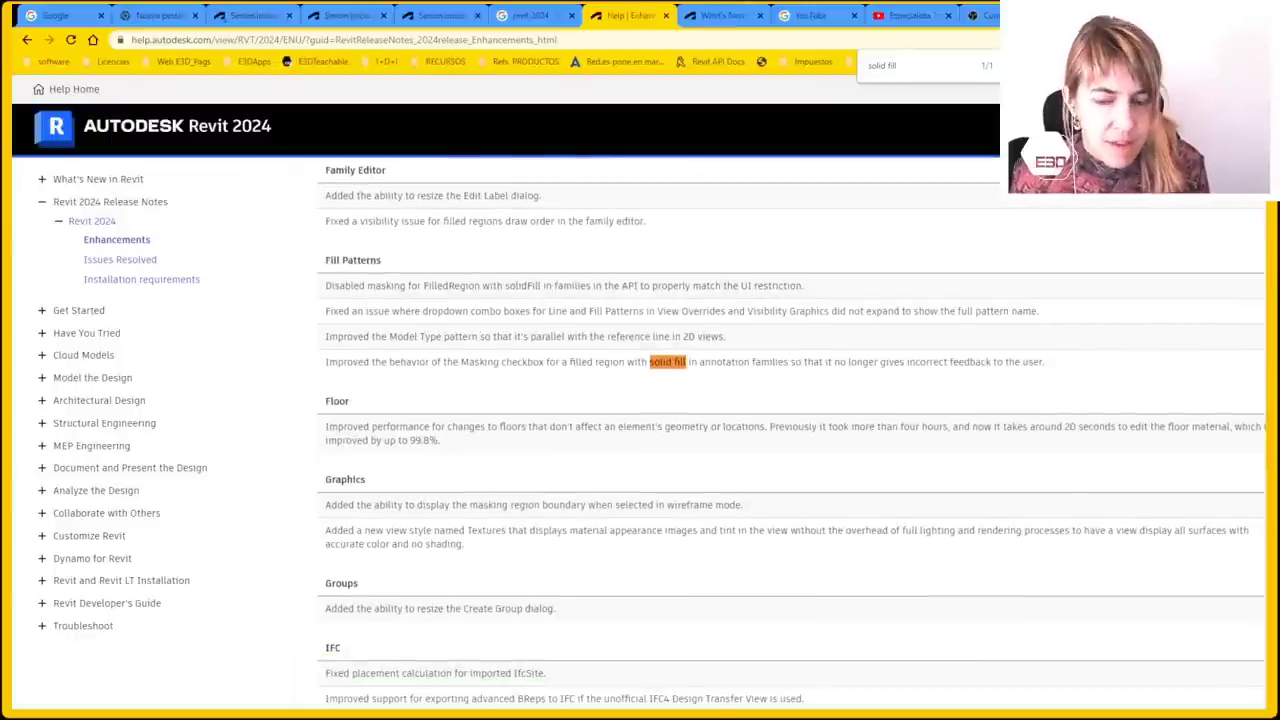
{"action": "scroll", "coordinate": [790, 430], "scroll_direction": "down", "scroll_amount": 1}
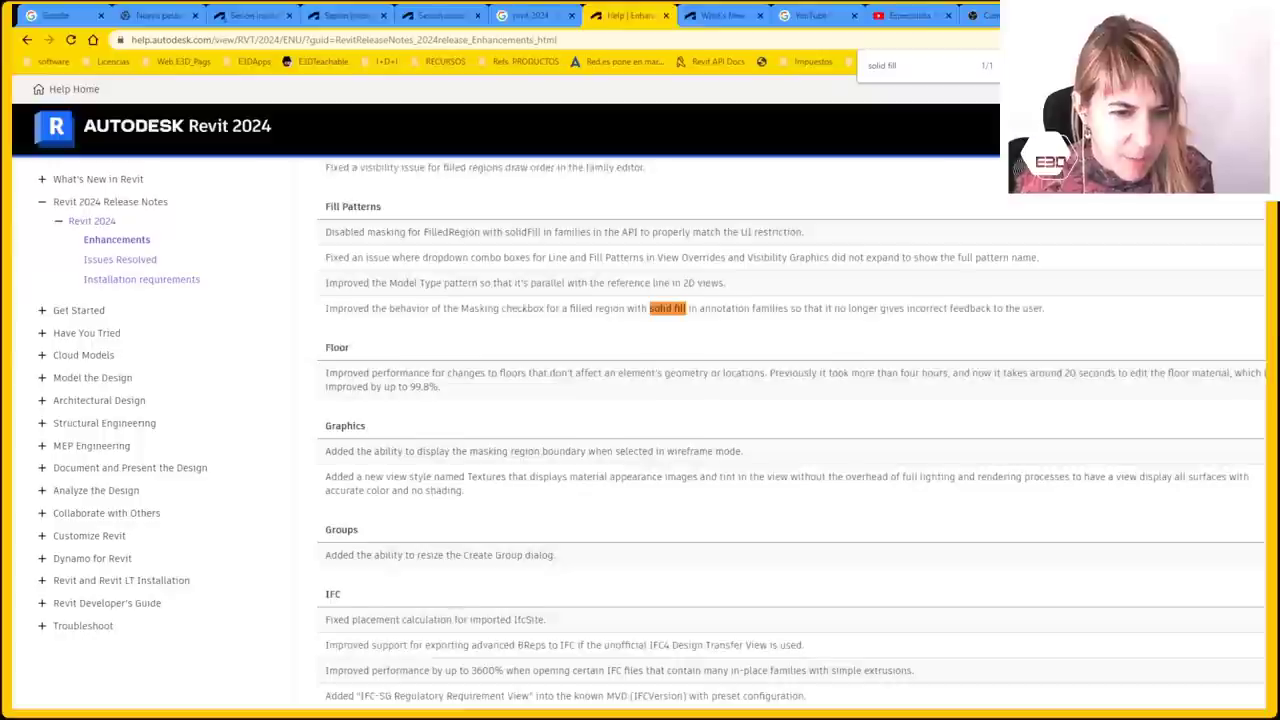
{"action": "scroll", "coordinate": [790, 430], "scroll_direction": "down", "scroll_amount": 1}
{"action": "scroll", "coordinate": [790, 430], "scroll_direction": "down", "scroll_amount": 1}
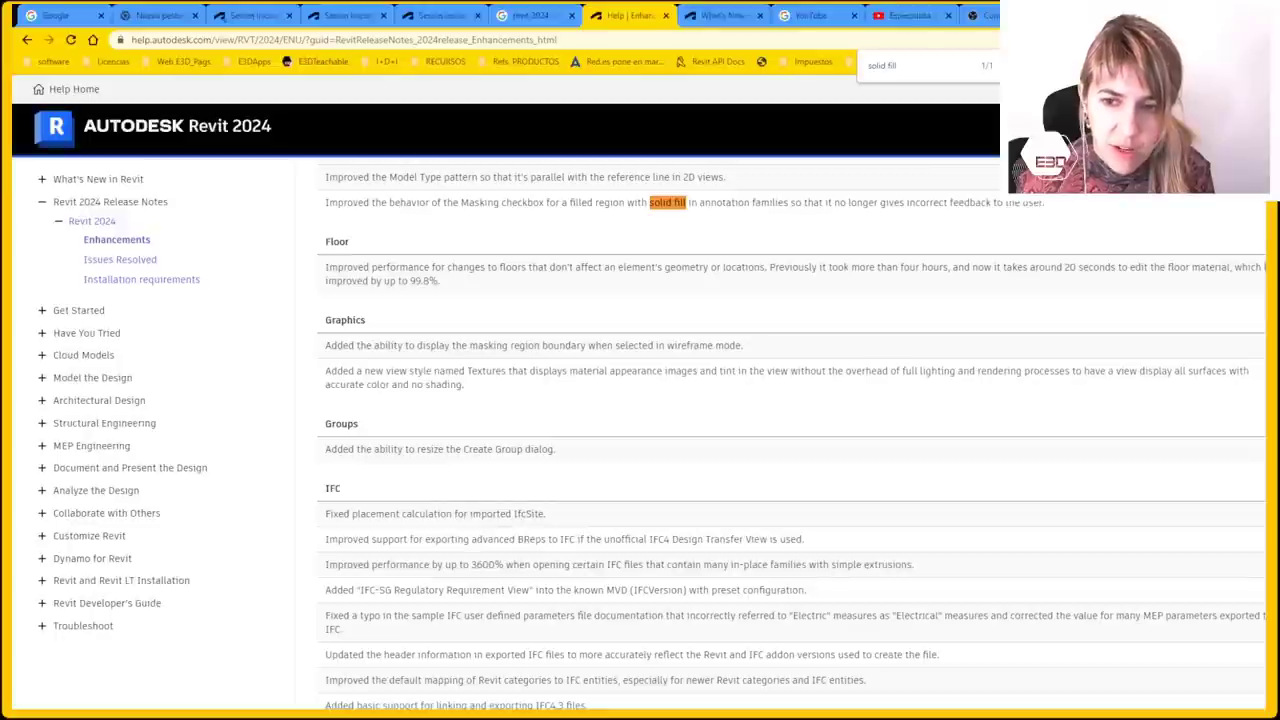
{"action": "scroll", "coordinate": [790, 430], "scroll_direction": "down", "scroll_amount": 1}
{"action": "scroll", "coordinate": [790, 430], "scroll_direction": "down", "scroll_amount": 1}
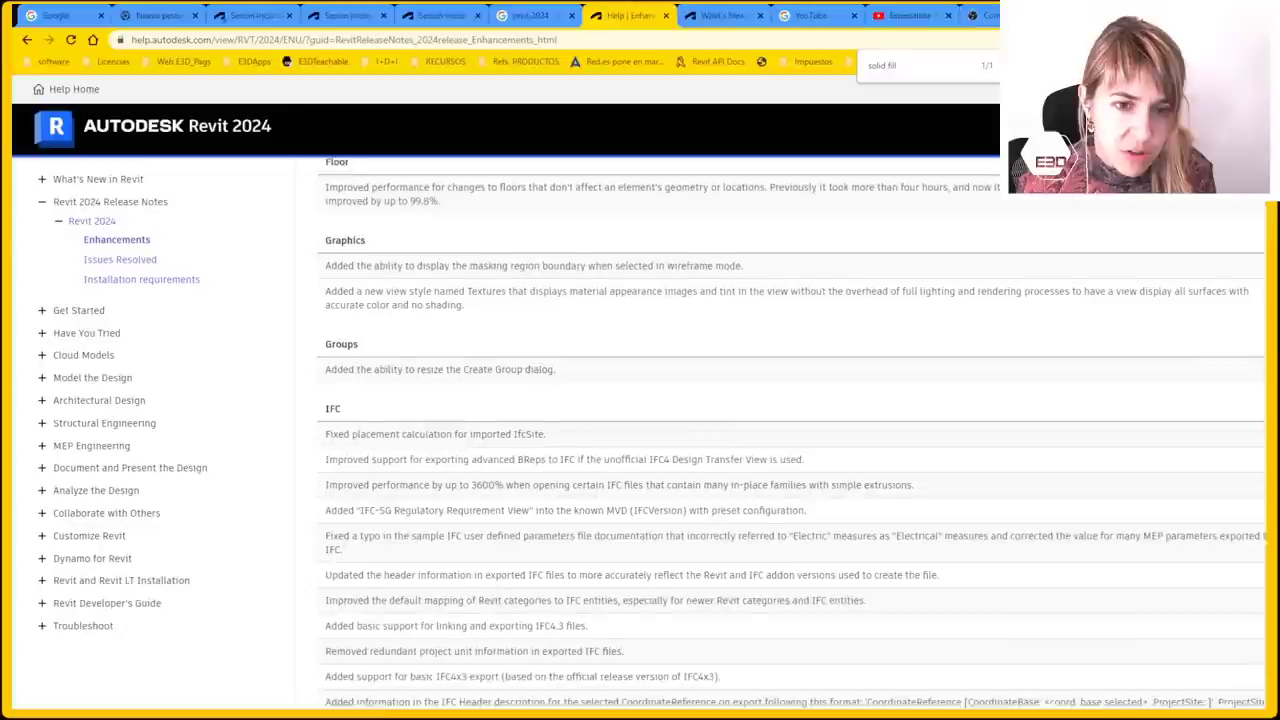
{"action": "scroll", "coordinate": [790, 430], "scroll_direction": "down", "scroll_amount": 1}
{"action": "scroll", "coordinate": [520, 300], "scroll_direction": "down", "scroll_amount": 1}
{"action": "left_click_drag", "start_coordinate": [325, 220], "coordinate": [440, 250]}
{"action": "left_click", "coordinate": [520, 252]}
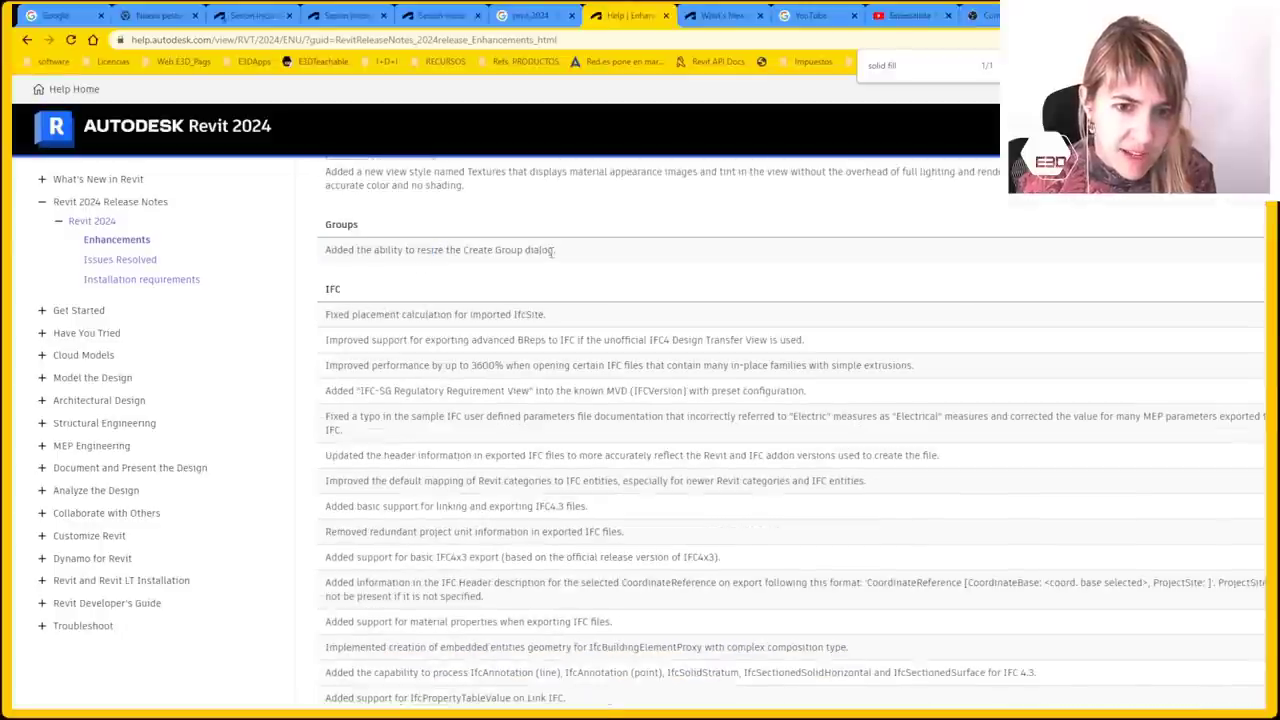
{"action": "left_click_drag", "start_coordinate": [552, 252], "coordinate": [336, 250]}
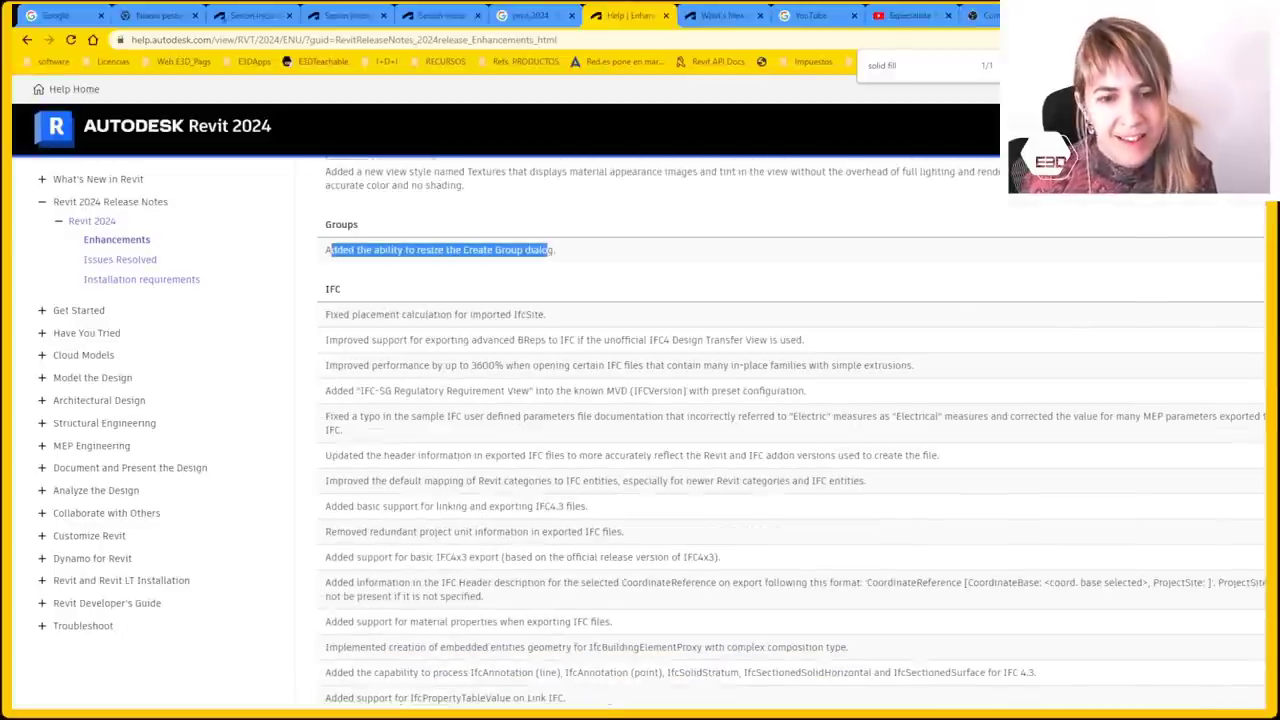
{"action": "key", "text": "alt+Tab"}
Select the kitchenette cabinets in the lower kitchens of the 3D view
{"action": "left_click", "coordinate": [445, 375]}
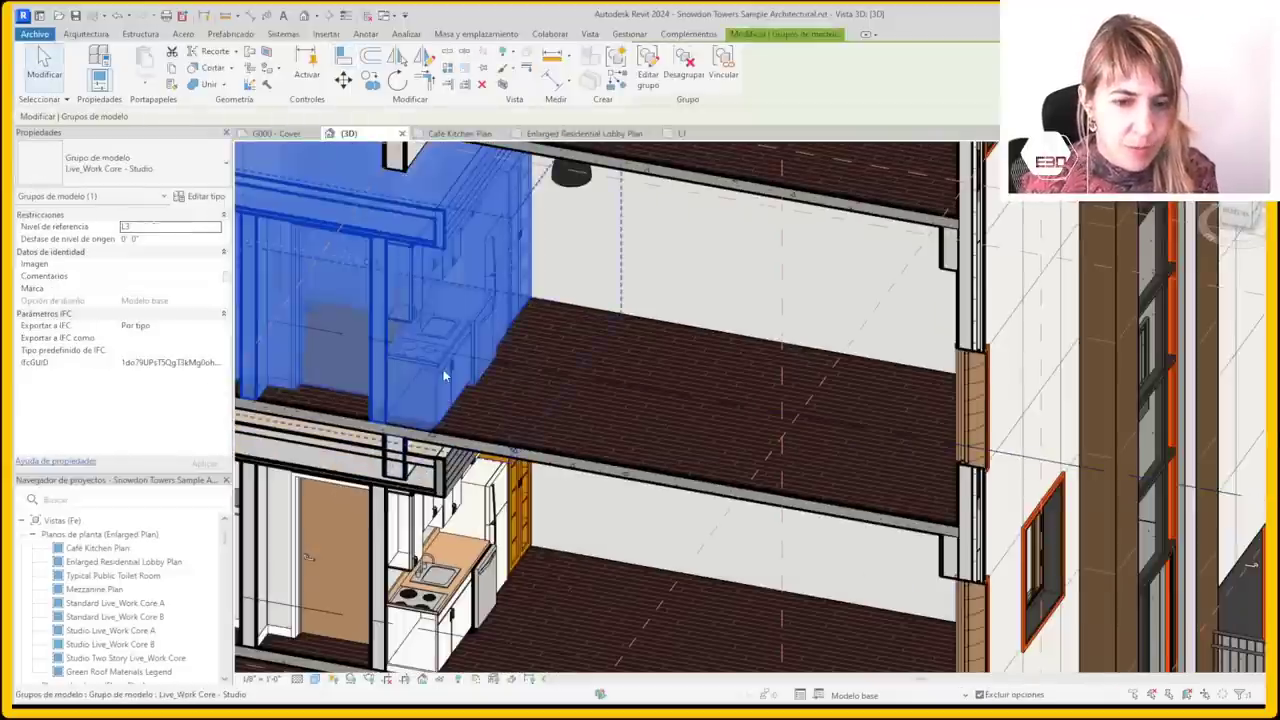
{"action": "scroll", "coordinate": [443, 369], "scroll_direction": "down", "scroll_amount": 2}
{"action": "middle_click_drag", "start_coordinate": [443, 369], "coordinate": [475, 590]}
{"action": "key", "text": "Escape"}
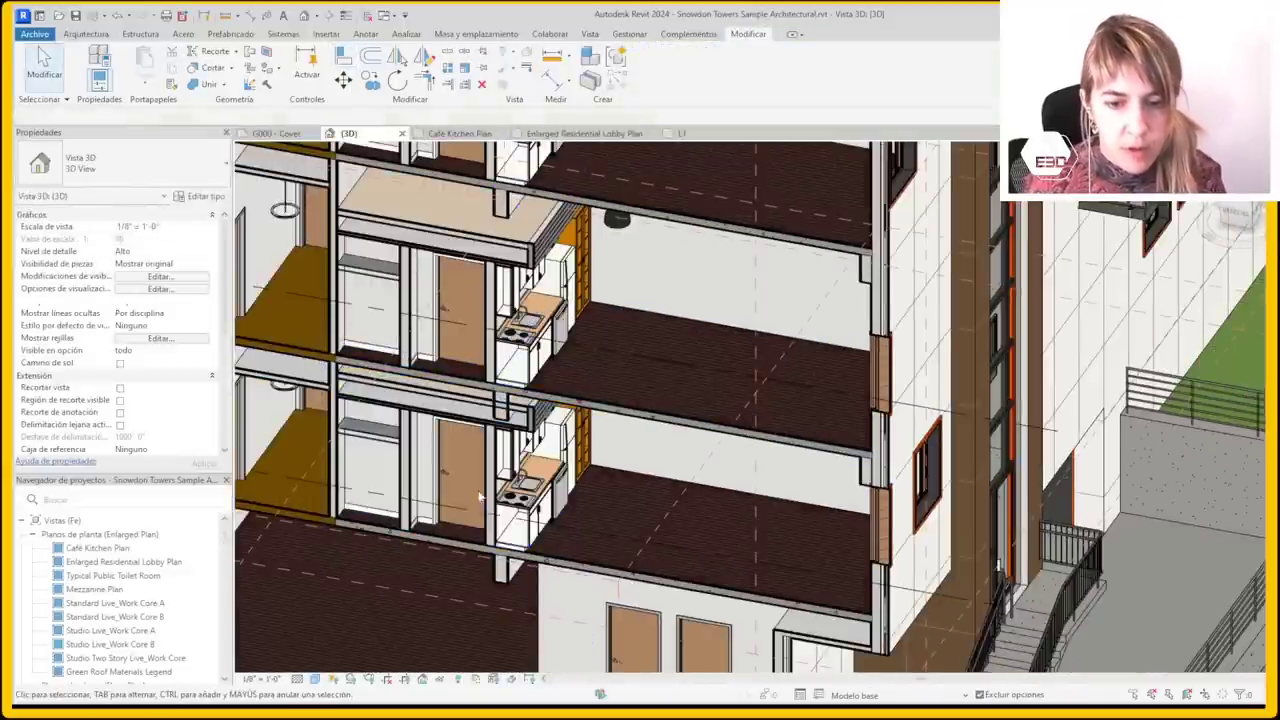
{"action": "left_click", "coordinate": [483, 497]}
{"action": "scroll", "coordinate": [510, 480], "scroll_direction": "up", "scroll_amount": 3}
{"action": "left_click", "coordinate": [510, 400], "text": "ctrl"}
Group them with GP into Grupo 1, opened in the group editor, and select the upper cabinet
{"action": "key", "text": "g"}
{"action": "key", "text": "p"}
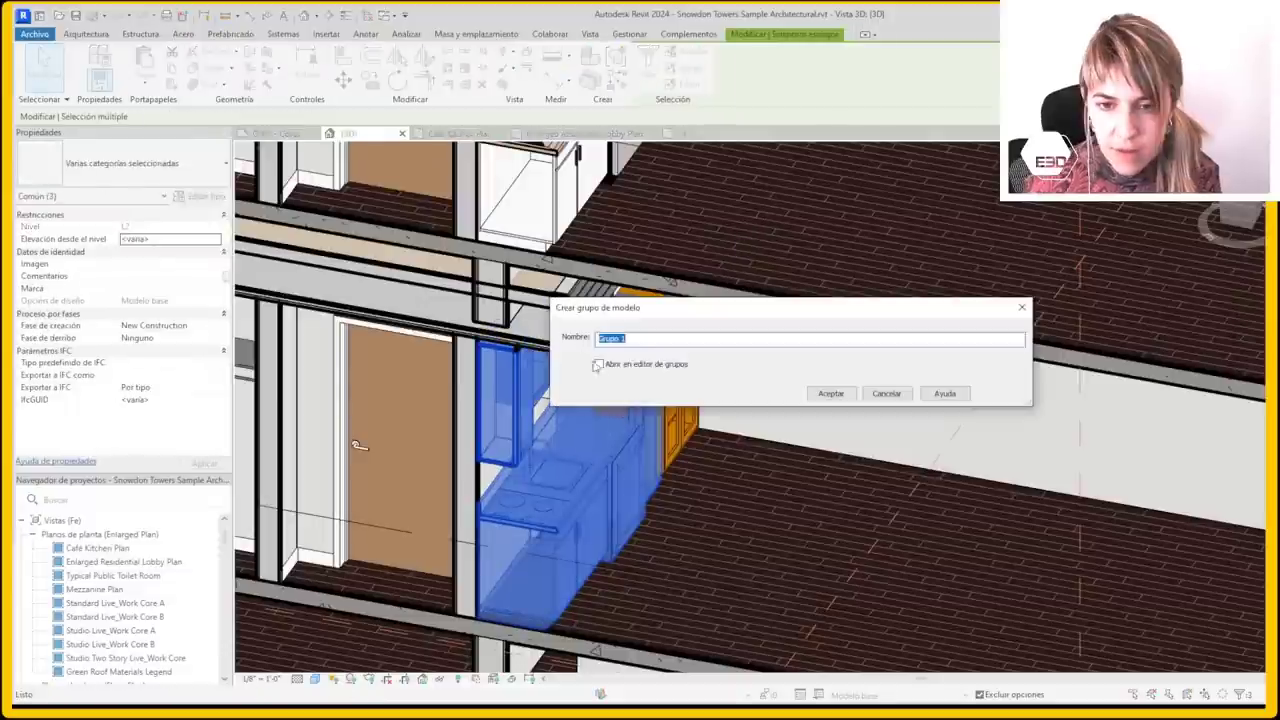
{"action": "left_click", "coordinate": [597, 364]}
{"action": "left_click", "coordinate": [831, 393]}
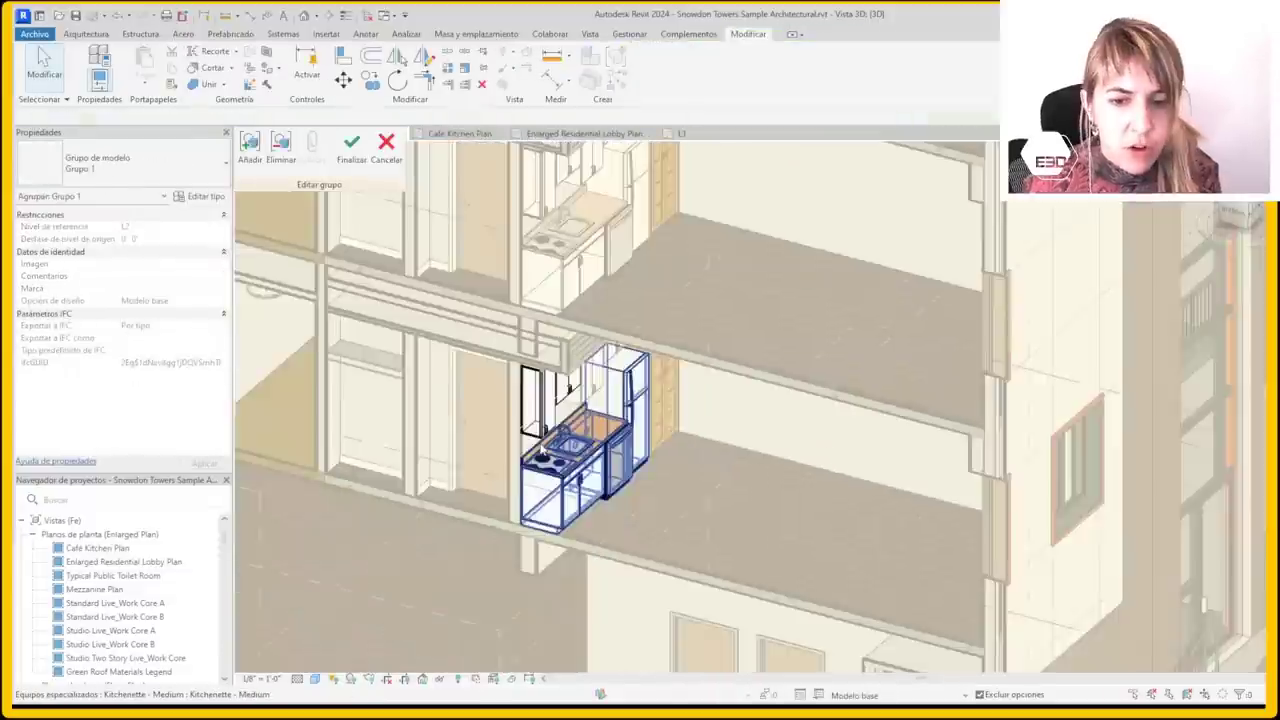
{"action": "scroll", "coordinate": [541, 450], "scroll_direction": "up", "scroll_amount": 3}
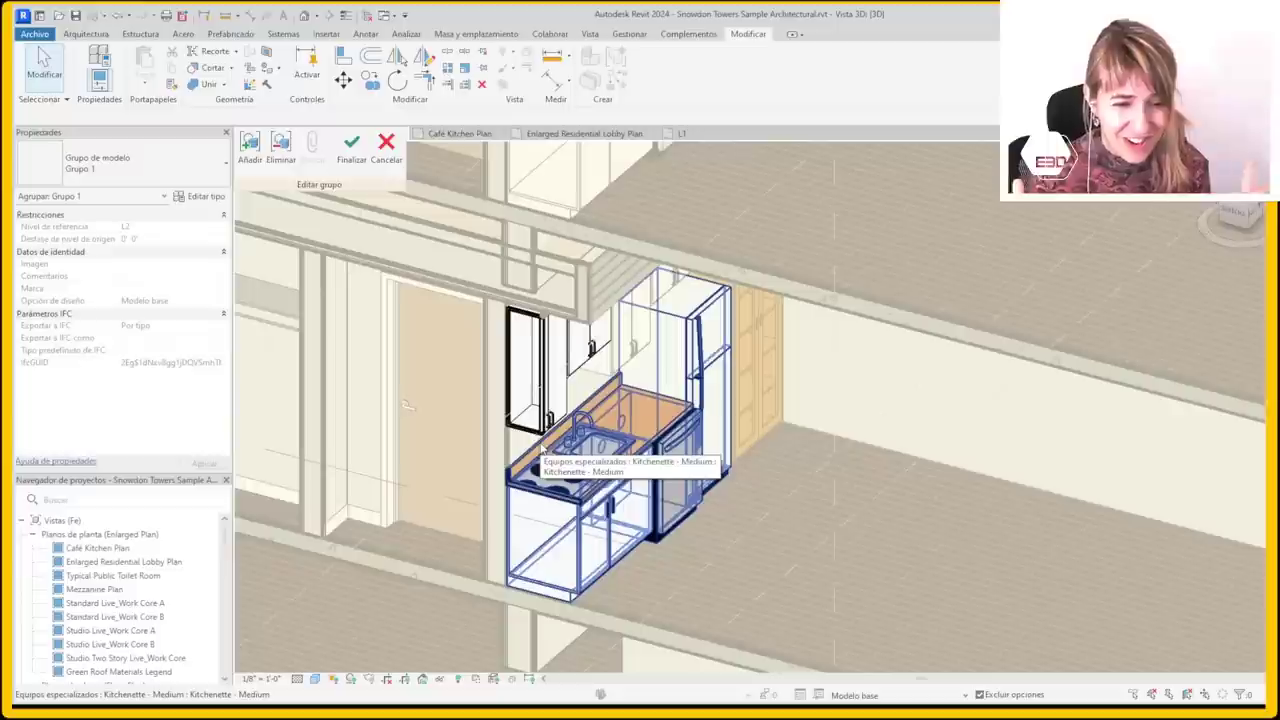
{"action": "left_click", "coordinate": [549, 427]}
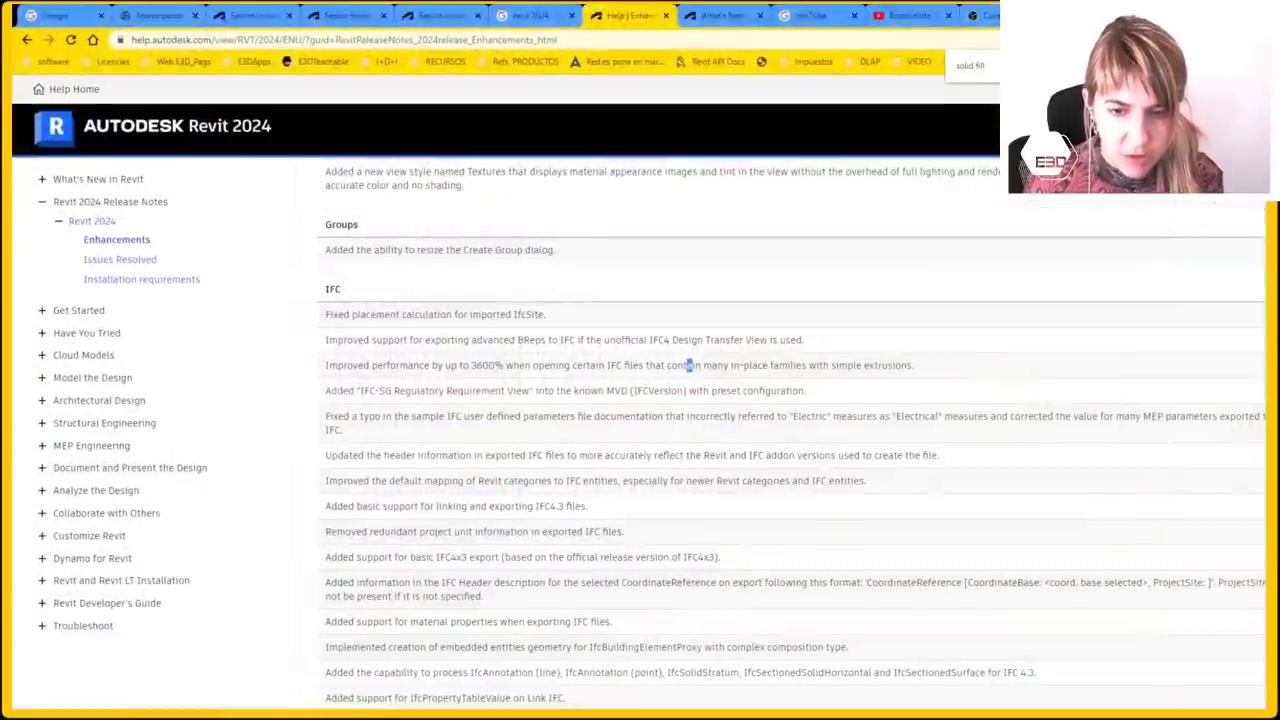
Read through the remaining IFC notes down to the Import from Inventor entry, briefly selecting a line
{"action": "scroll", "coordinate": [790, 440], "scroll_direction": "down", "scroll_amount": 3}
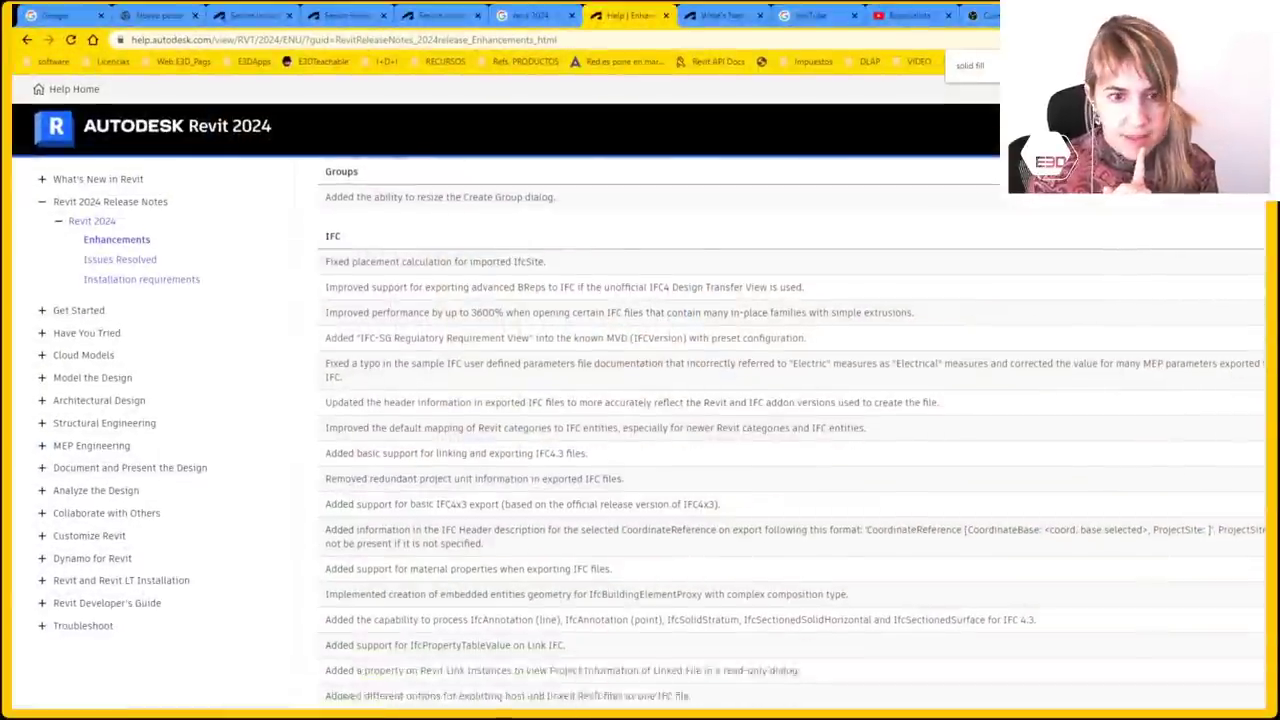
{"action": "scroll", "coordinate": [790, 440], "scroll_direction": "up", "scroll_amount": 1}
{"action": "scroll", "coordinate": [790, 430], "scroll_direction": "up", "scroll_amount": 1}
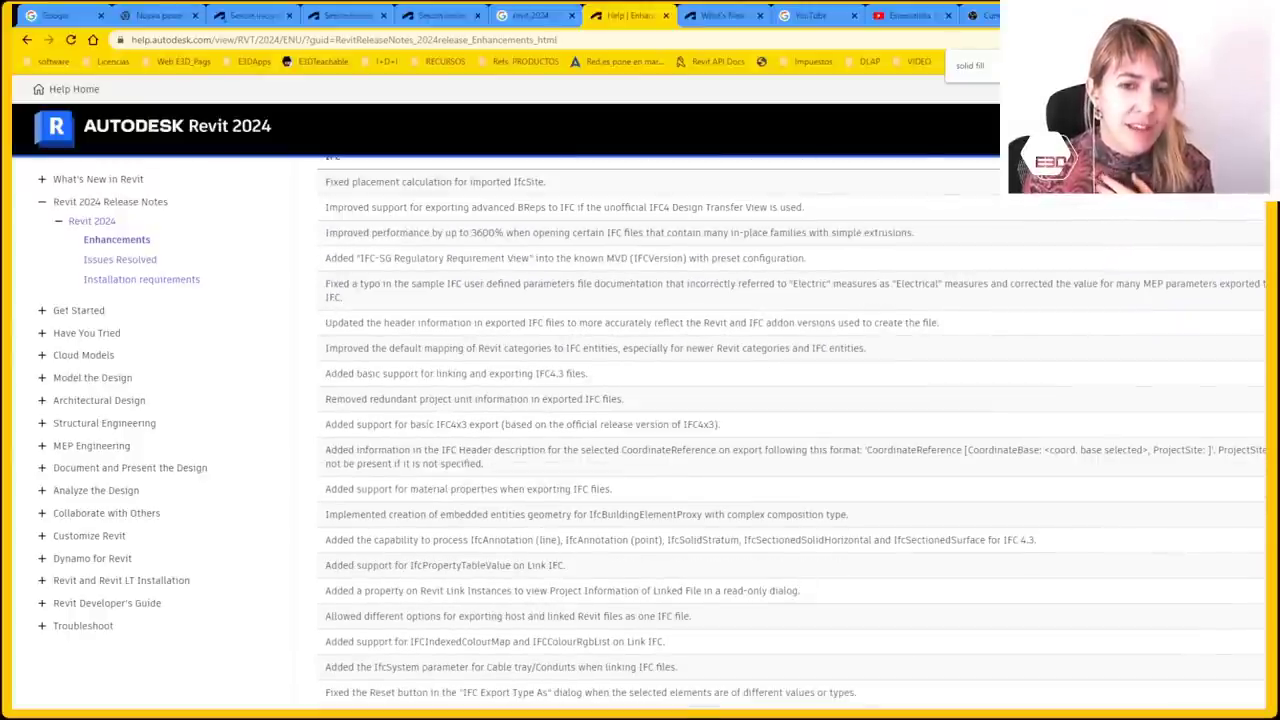
{"action": "scroll", "coordinate": [790, 440], "scroll_direction": "down", "scroll_amount": 1}
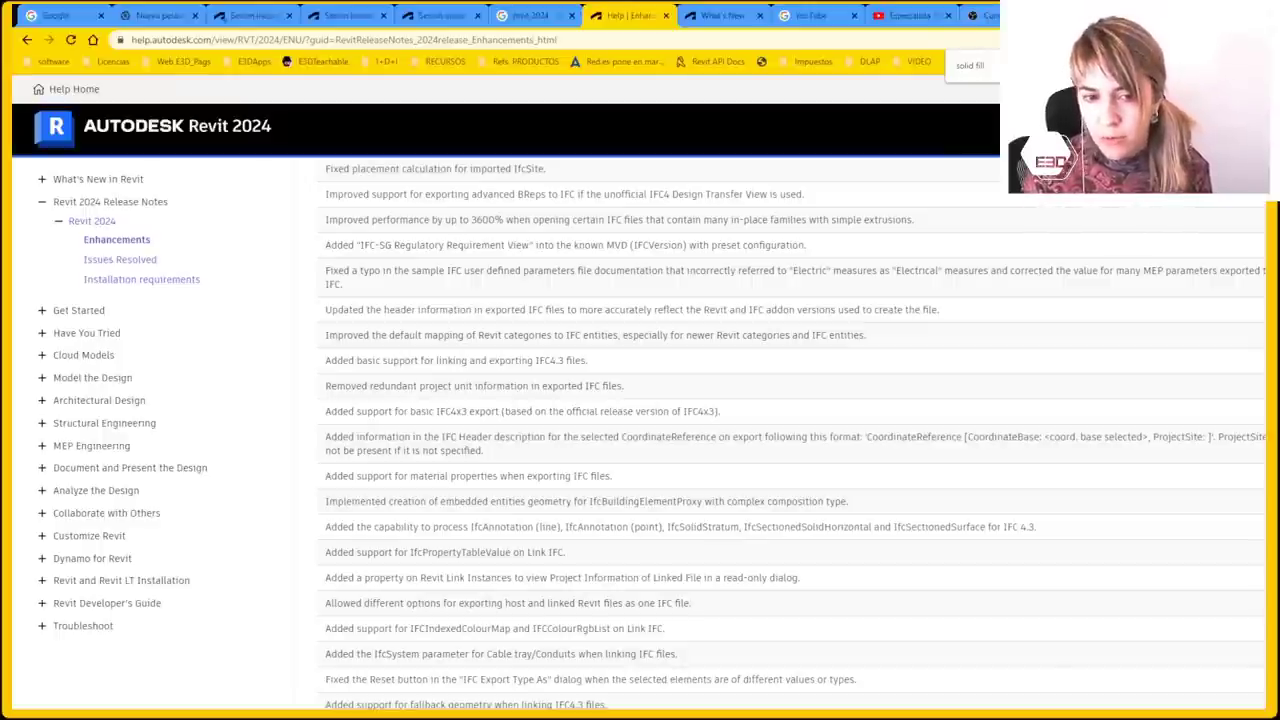
{"action": "scroll", "coordinate": [552, 532], "scroll_direction": "down", "scroll_amount": 2}
{"action": "left_click_drag", "start_coordinate": [552, 532], "coordinate": [606, 582]}
{"action": "left_click", "coordinate": [598, 588]}
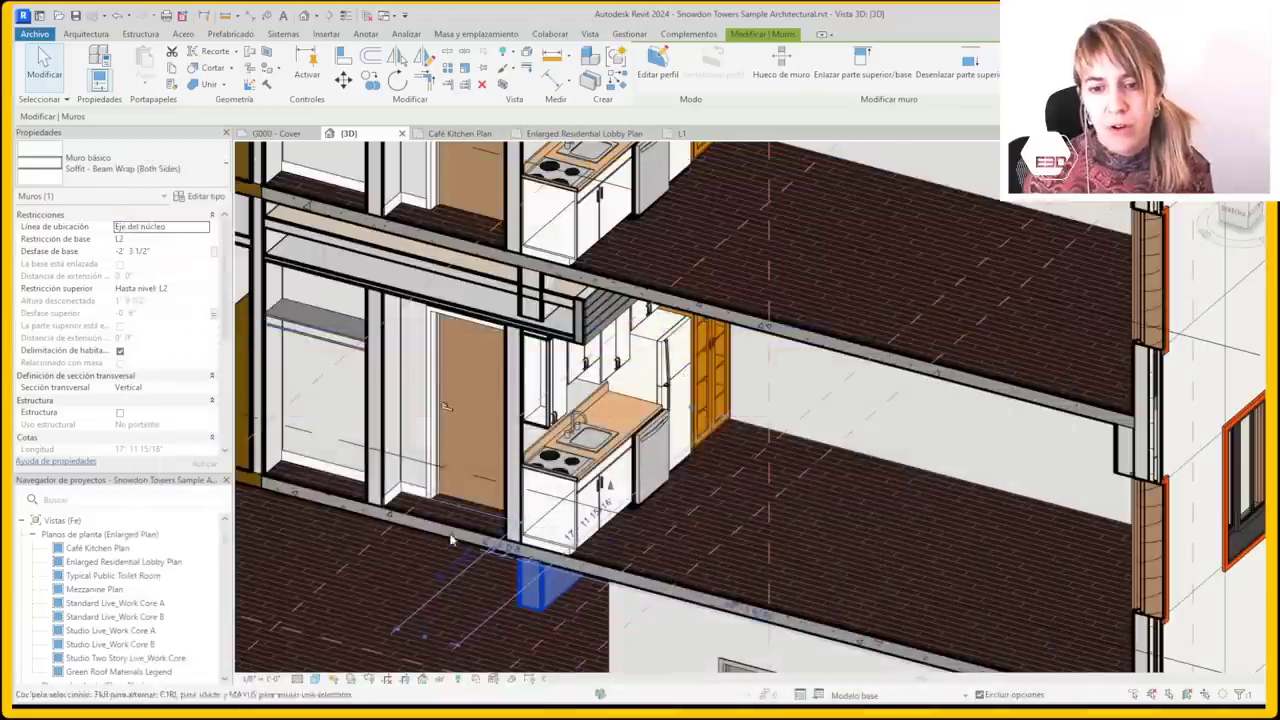
Clear the wall selection and start an IFC export from the File menu
{"action": "scroll", "coordinate": [490, 558], "scroll_direction": "down", "scroll_amount": 3}
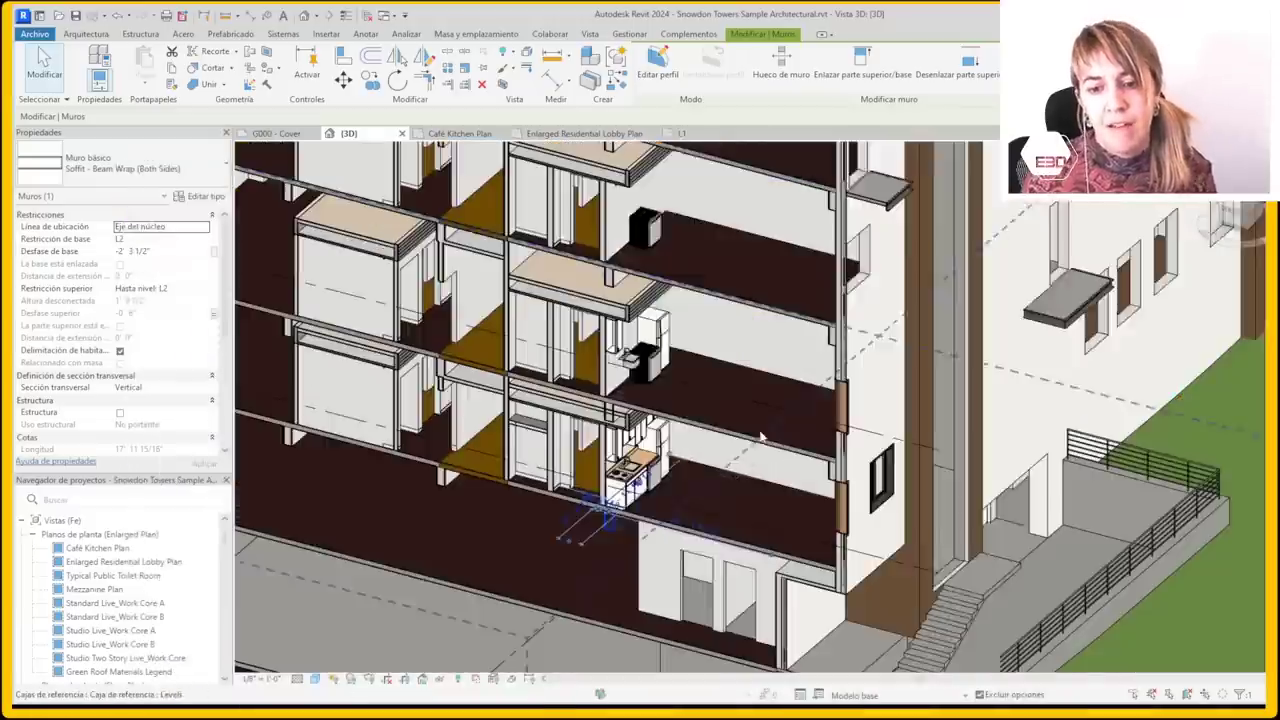
{"action": "scroll", "coordinate": [490, 558], "scroll_direction": "up", "scroll_amount": 3}
{"action": "key", "text": "Escape"}
{"action": "scroll", "coordinate": [490, 558], "scroll_direction": "down", "scroll_amount": 2}
{"action": "scroll", "coordinate": [420, 480], "scroll_direction": "down", "scroll_amount": 1}
{"action": "scroll", "coordinate": [360, 420], "scroll_direction": "down", "scroll_amount": 2}
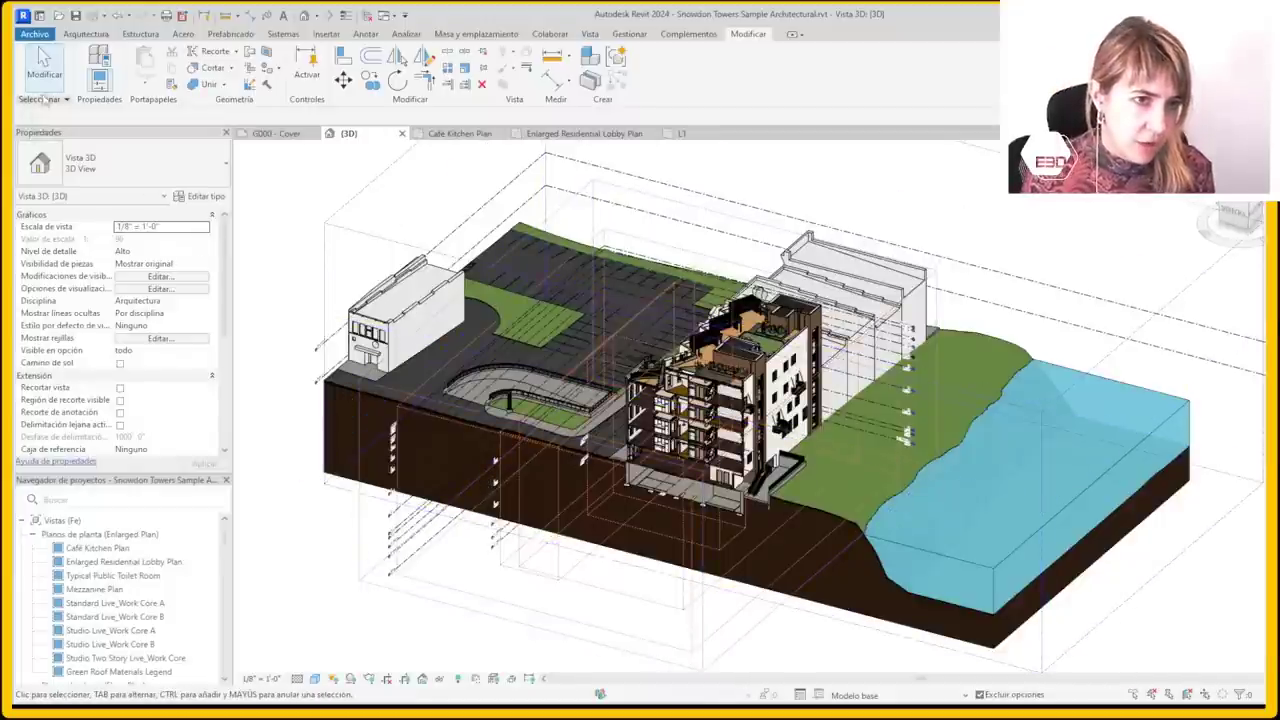
{"action": "left_click", "coordinate": [35, 34]}
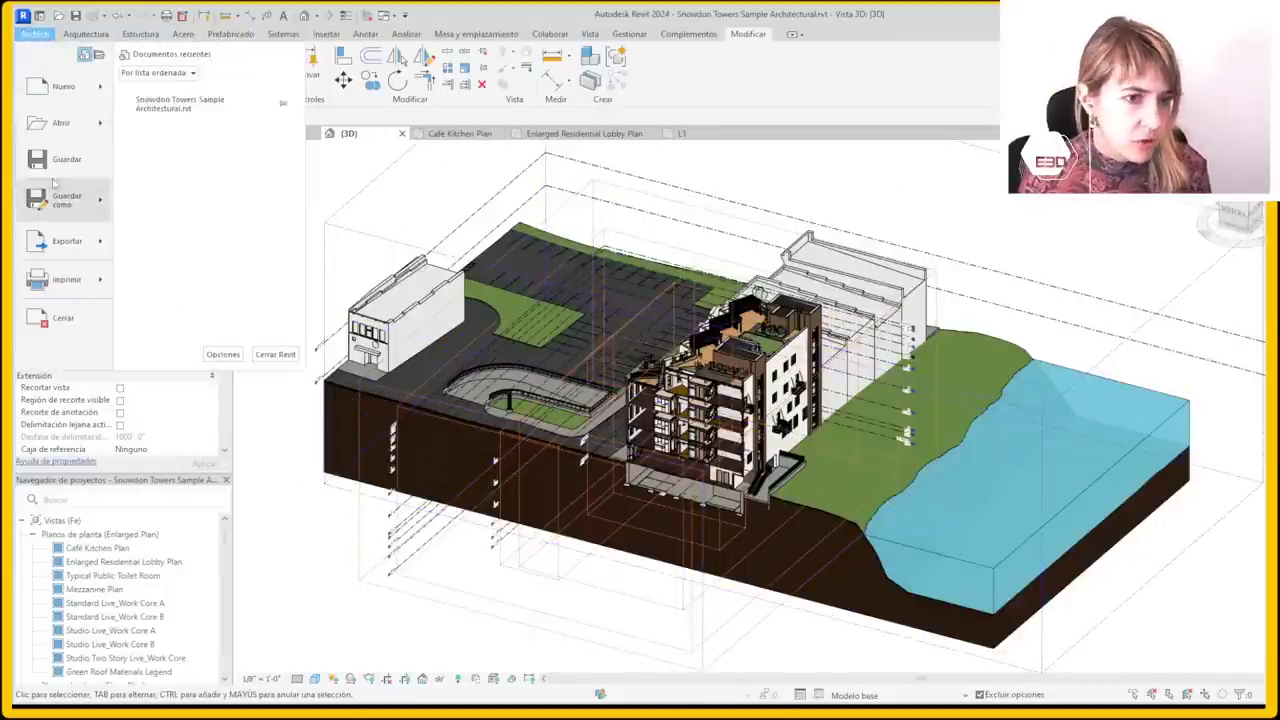
{"action": "mouse_move", "coordinate": [67, 241]}
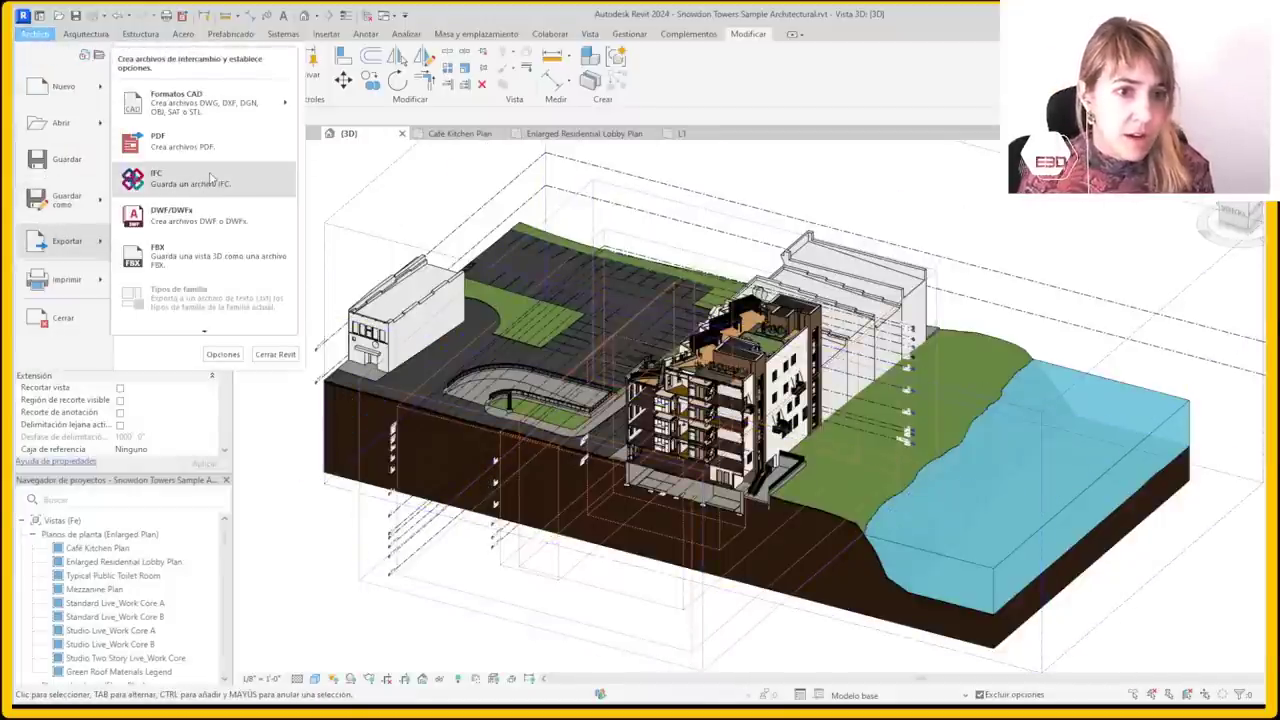
{"action": "left_click", "coordinate": [210, 178]}
Include the Snowdon Towers project, choose the IFC4x3 [Experimental] setup and open its settings
{"action": "left_click", "coordinate": [436, 373]}
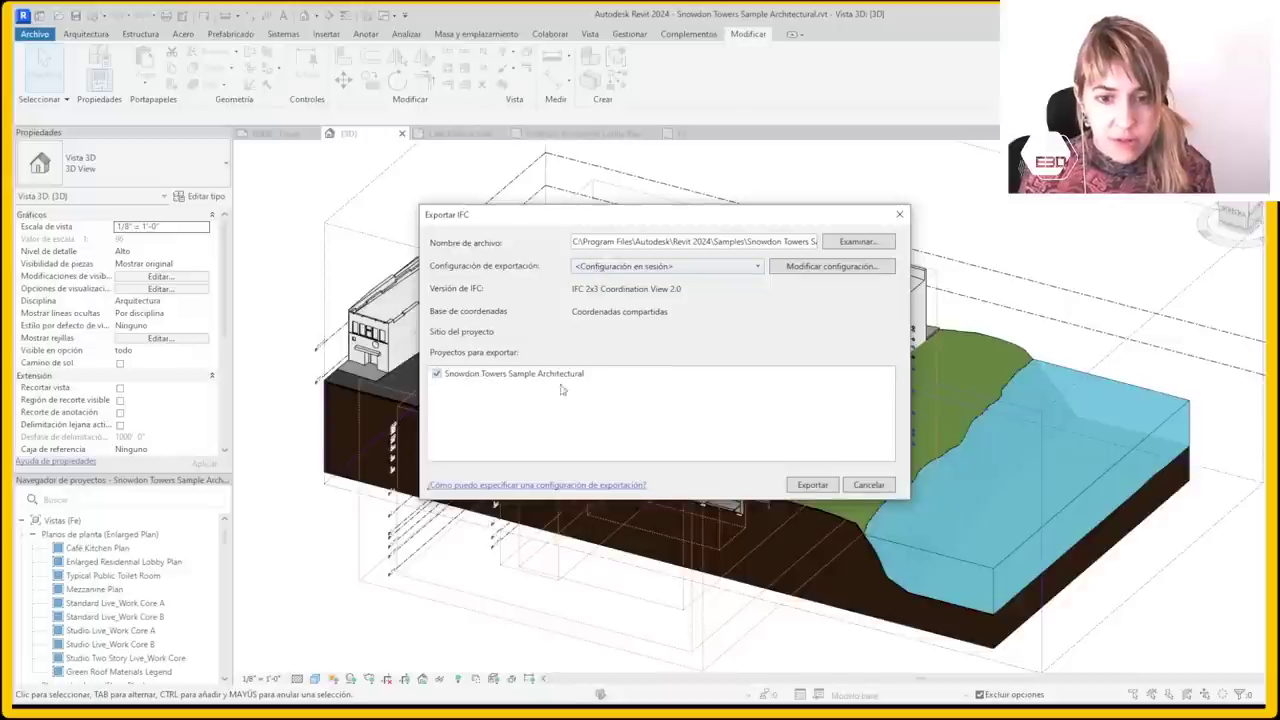
{"action": "left_click", "coordinate": [688, 269]}
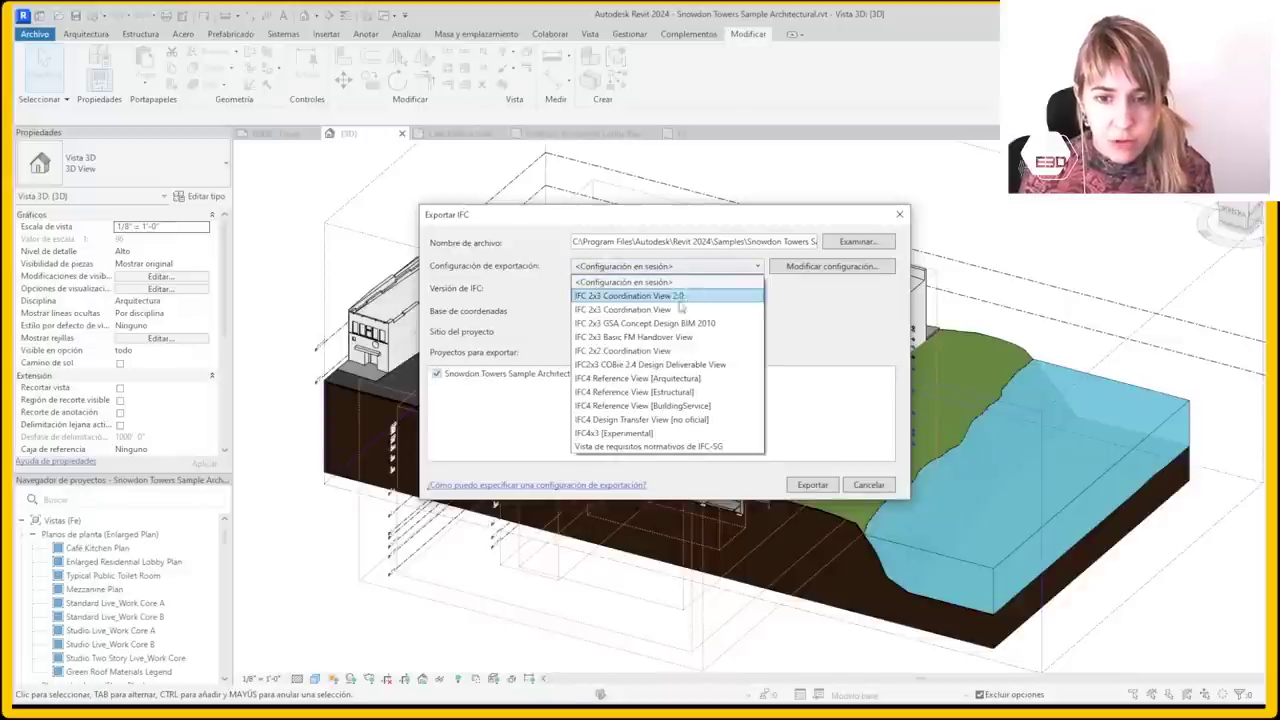
{"action": "left_click", "coordinate": [630, 434]}
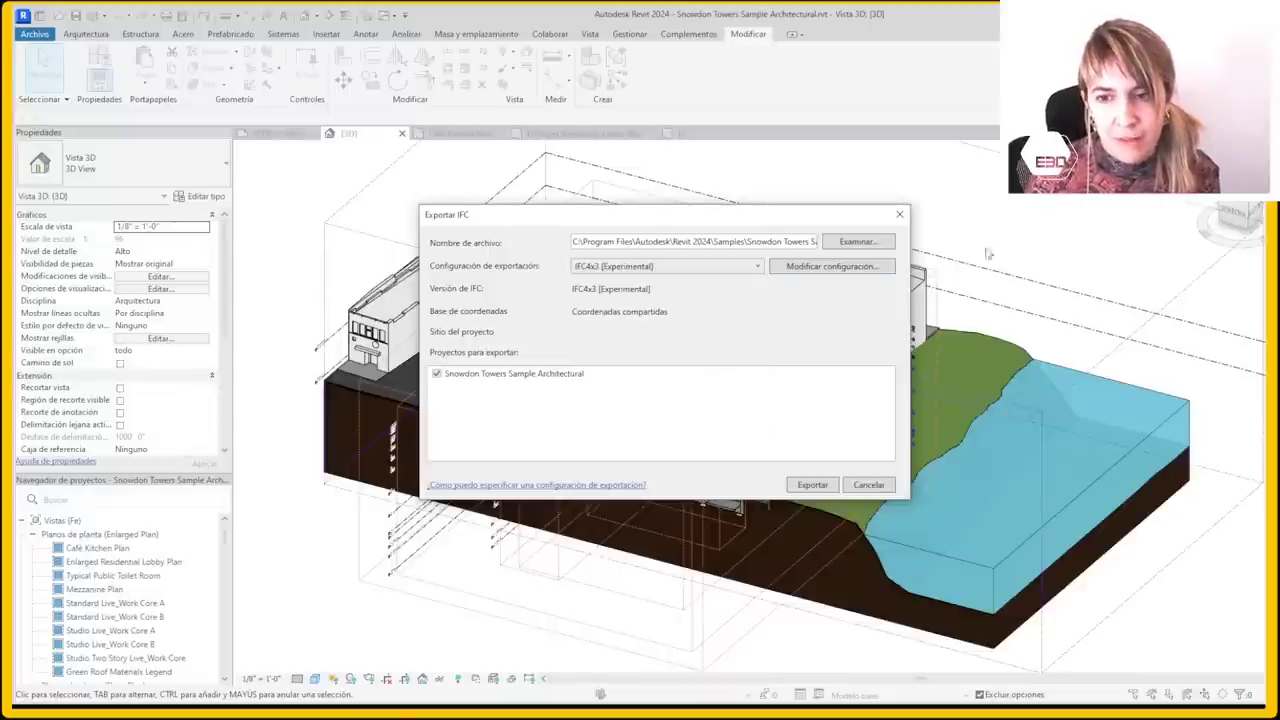
{"action": "left_click", "coordinate": [820, 274]}
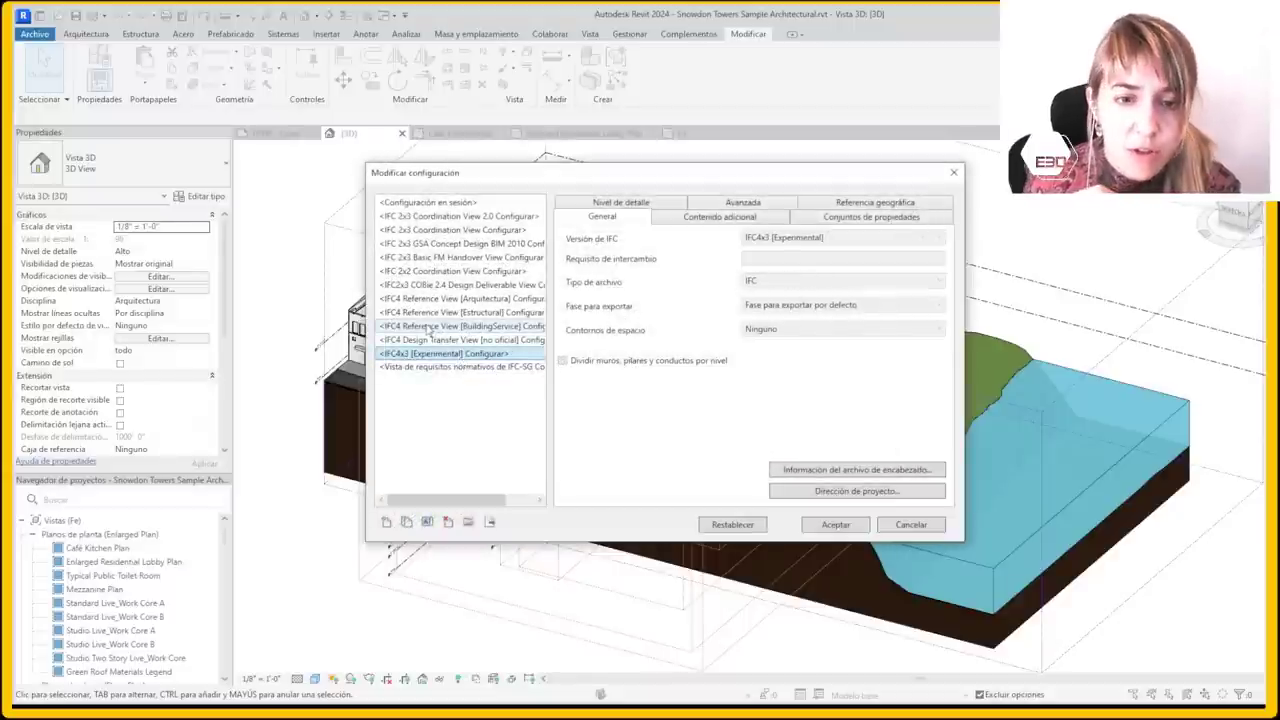
Create a named copy of IFC4x3 Experimental that splits elements by level and exports New Construction
{"action": "left_click", "coordinate": [408, 524]}
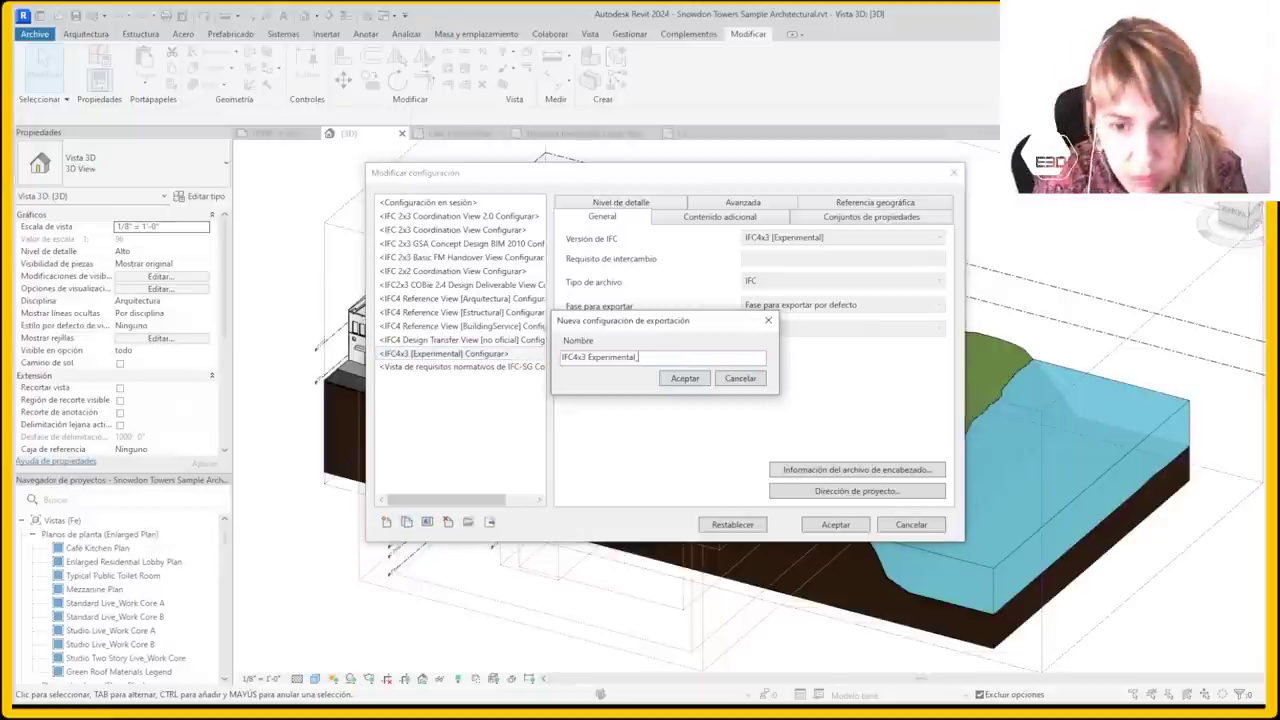
{"action": "type", "text": "testLuisa"}
{"action": "key", "text": "Return"}
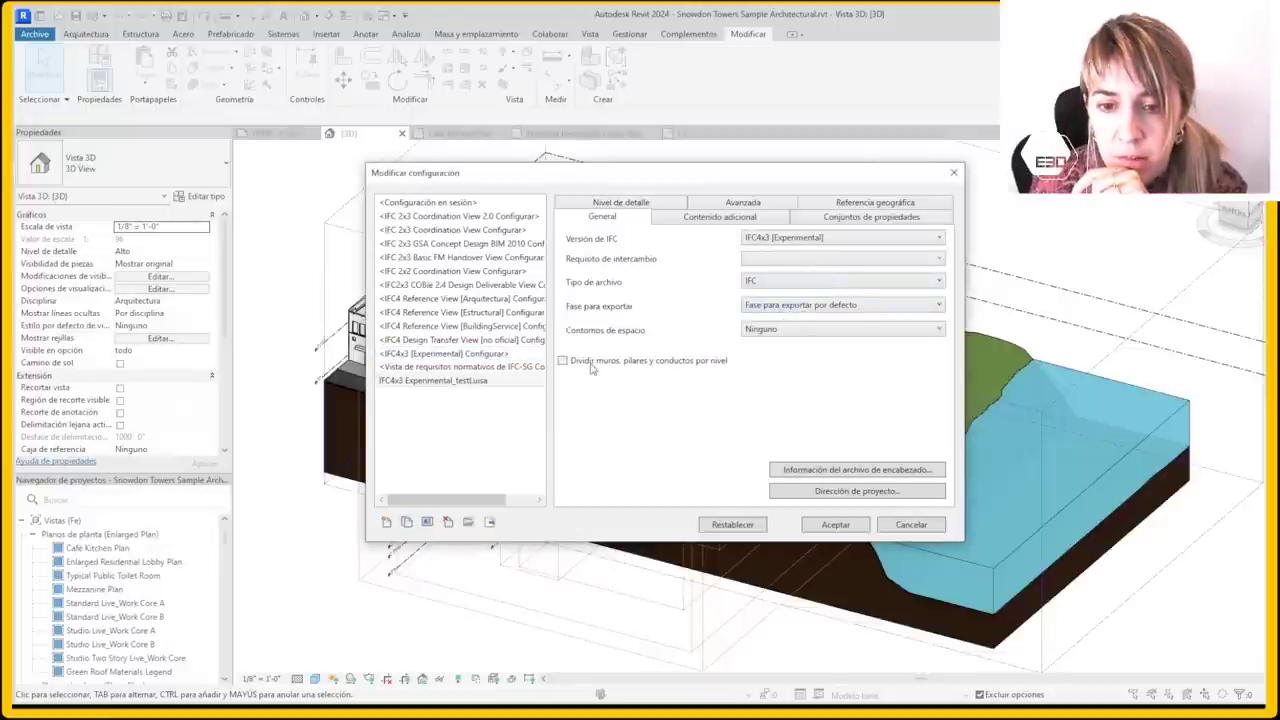
{"action": "left_click", "coordinate": [594, 364]}
{"action": "left_click", "coordinate": [801, 338]}
{"action": "left_click", "coordinate": [797, 306]}
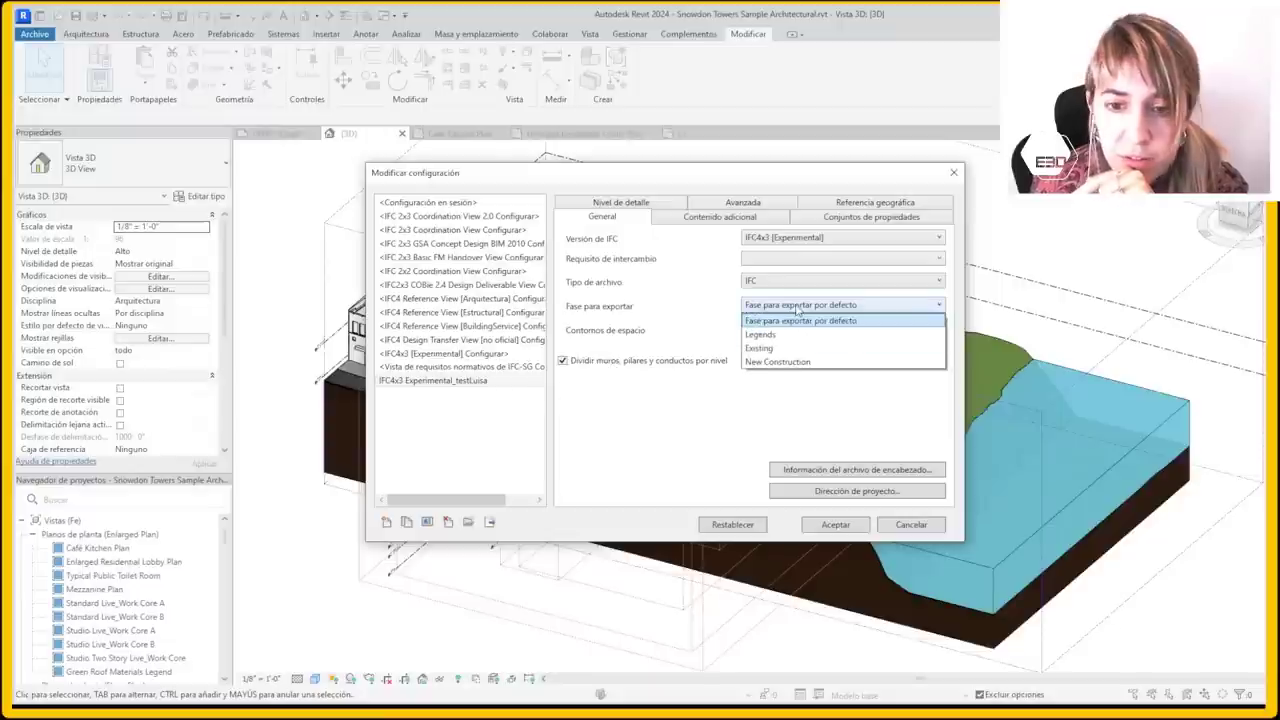
{"action": "left_click", "coordinate": [778, 361]}
Turn on export of Revit property sets in the new setup
{"action": "left_click", "coordinate": [702, 218]}
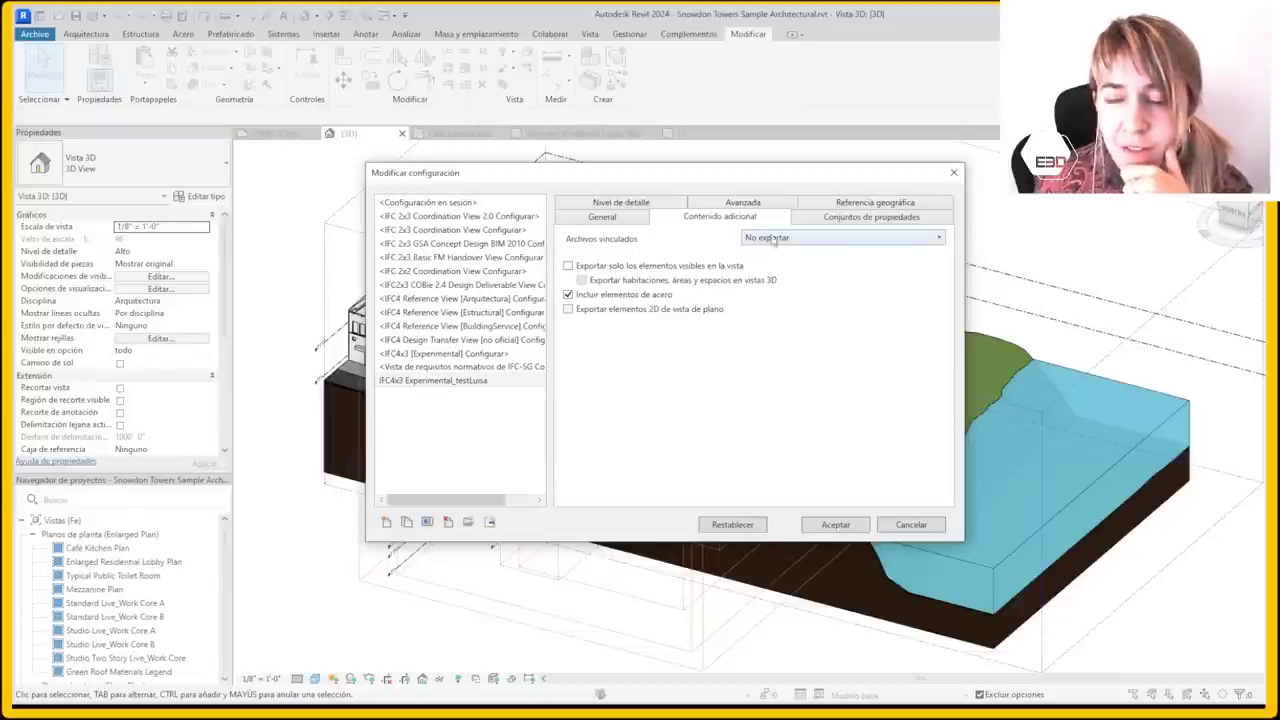
{"action": "left_click", "coordinate": [827, 220]}
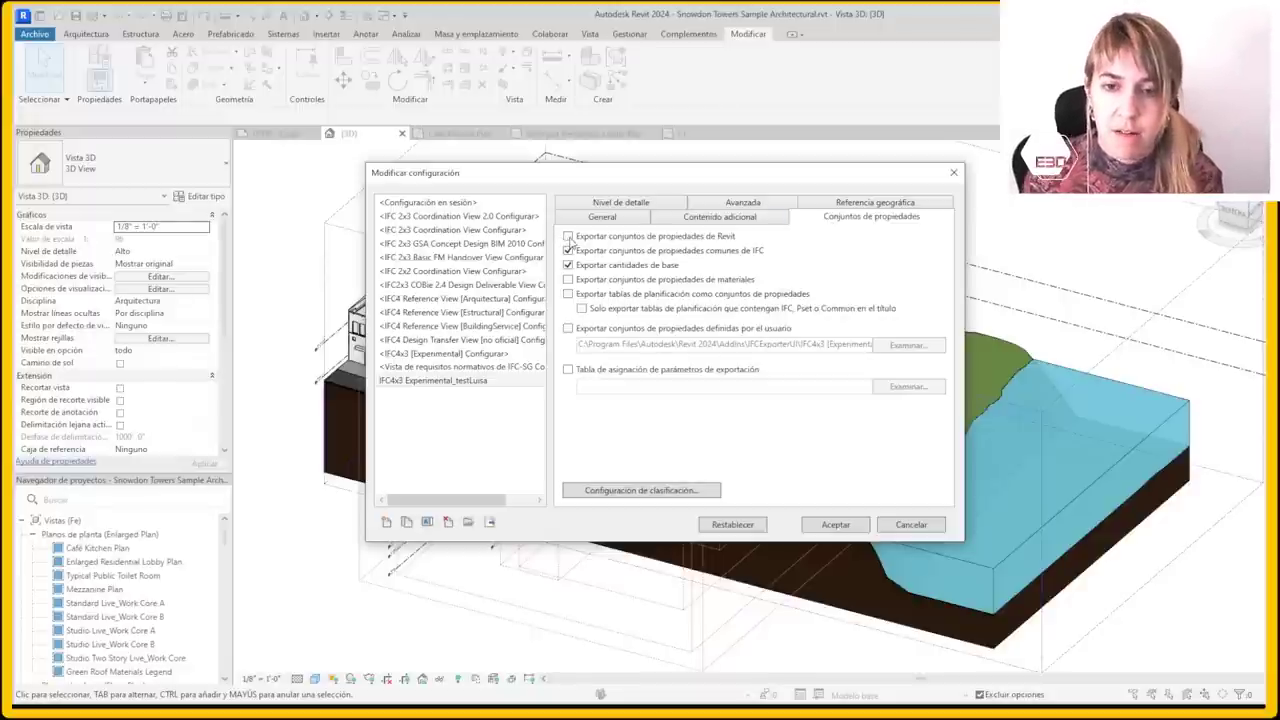
{"action": "left_click", "coordinate": [568, 237]}
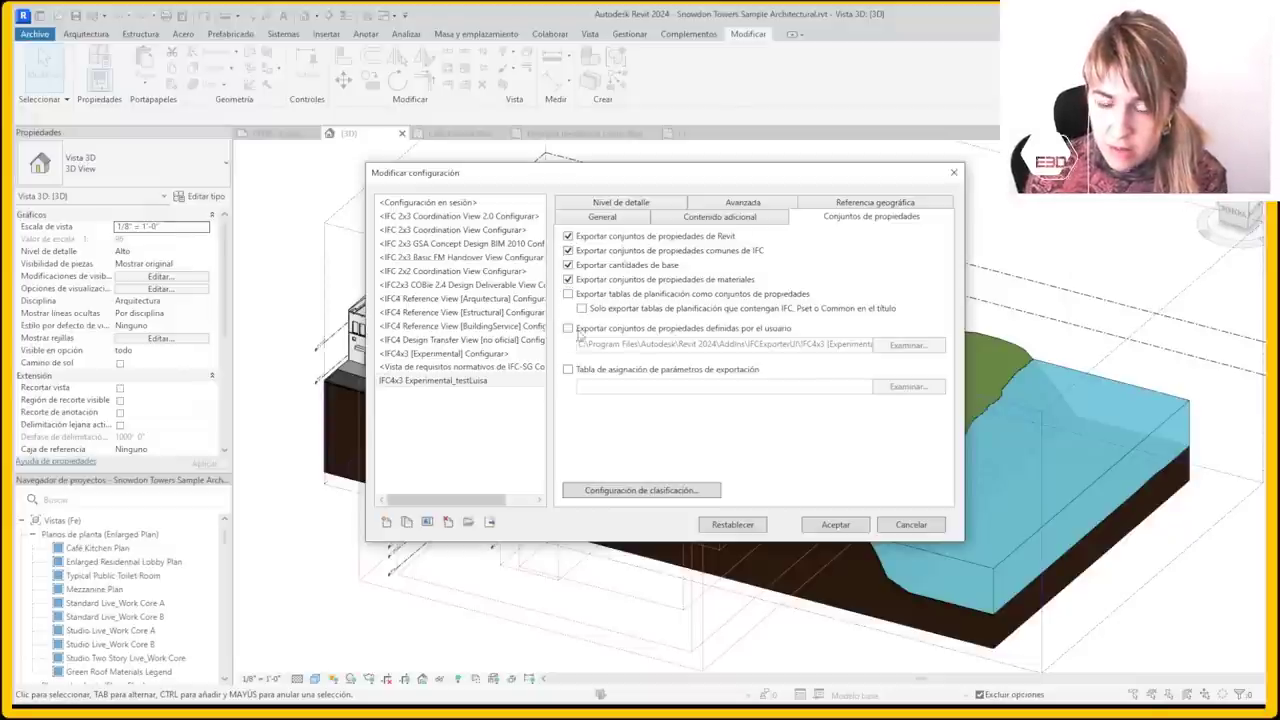
{"action": "left_click", "coordinate": [853, 203]}
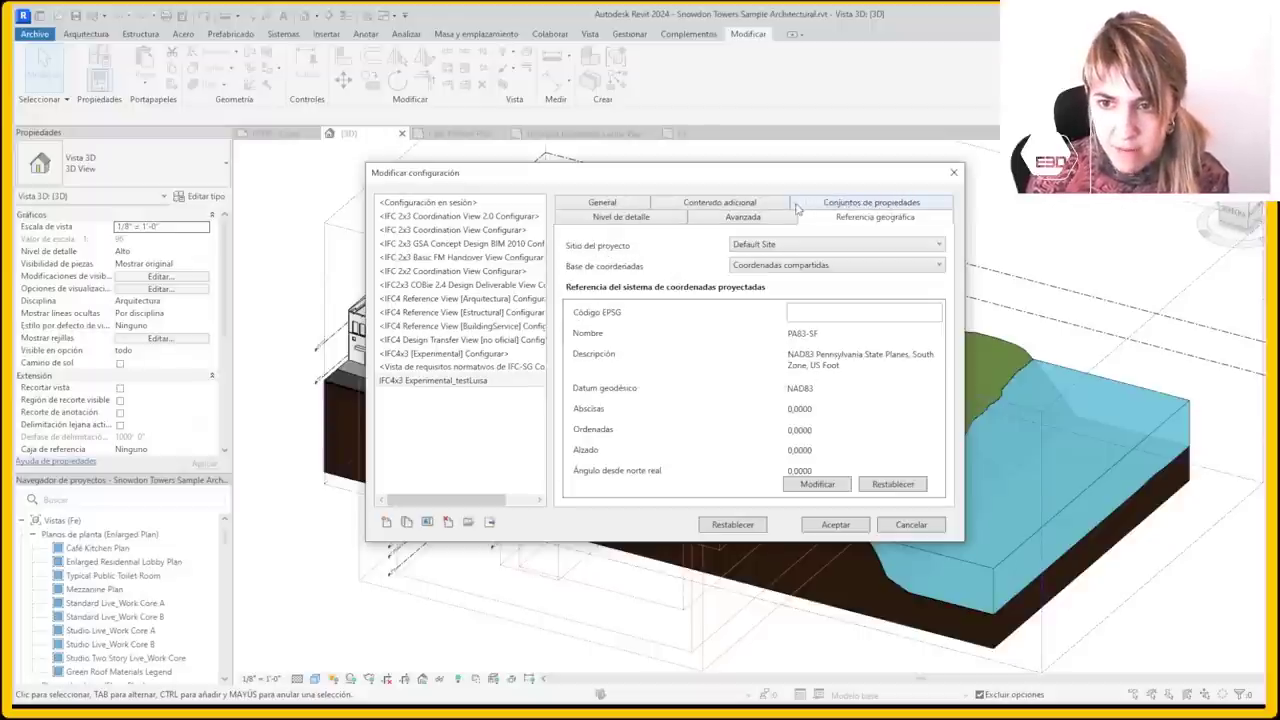
Keep Default Site, and enable type/family names, stored IFC GUIDs and kept triangulation under Advanced
{"action": "left_click", "coordinate": [758, 243]}
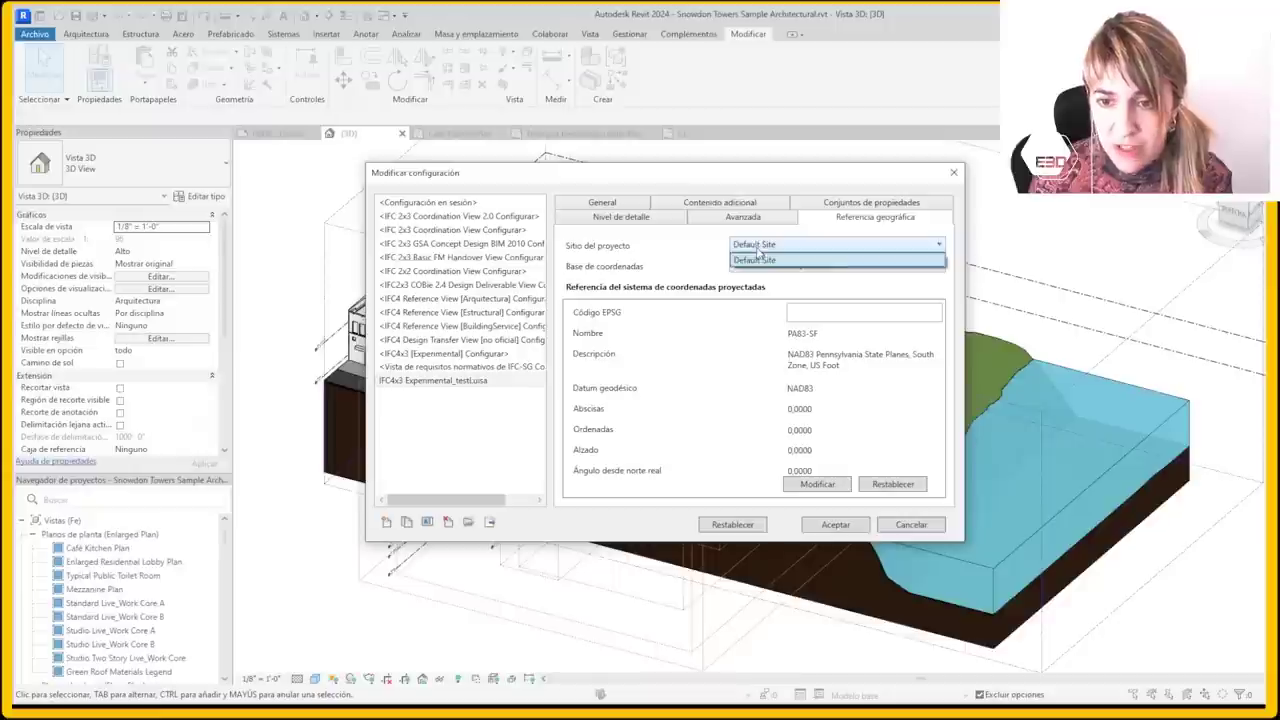
{"action": "left_click", "coordinate": [758, 254]}
{"action": "left_click", "coordinate": [766, 266]}
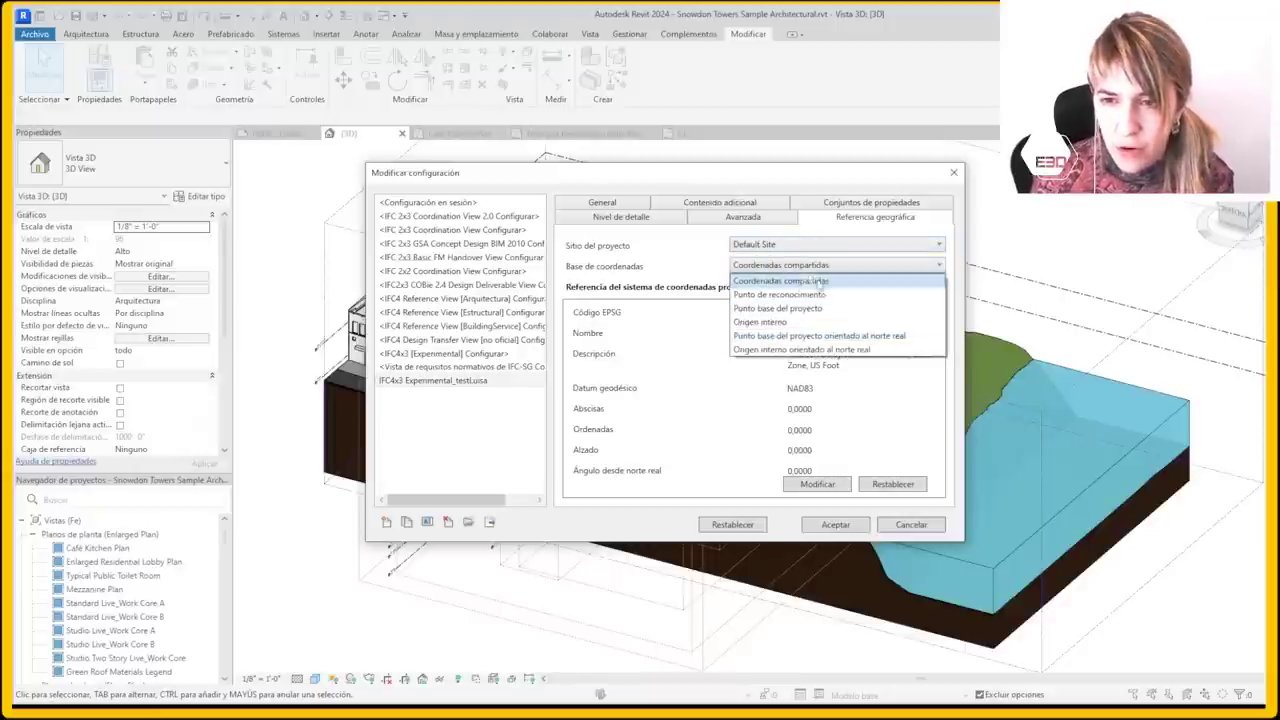
{"action": "left_click", "coordinate": [699, 307]}
{"action": "left_click", "coordinate": [743, 217]}
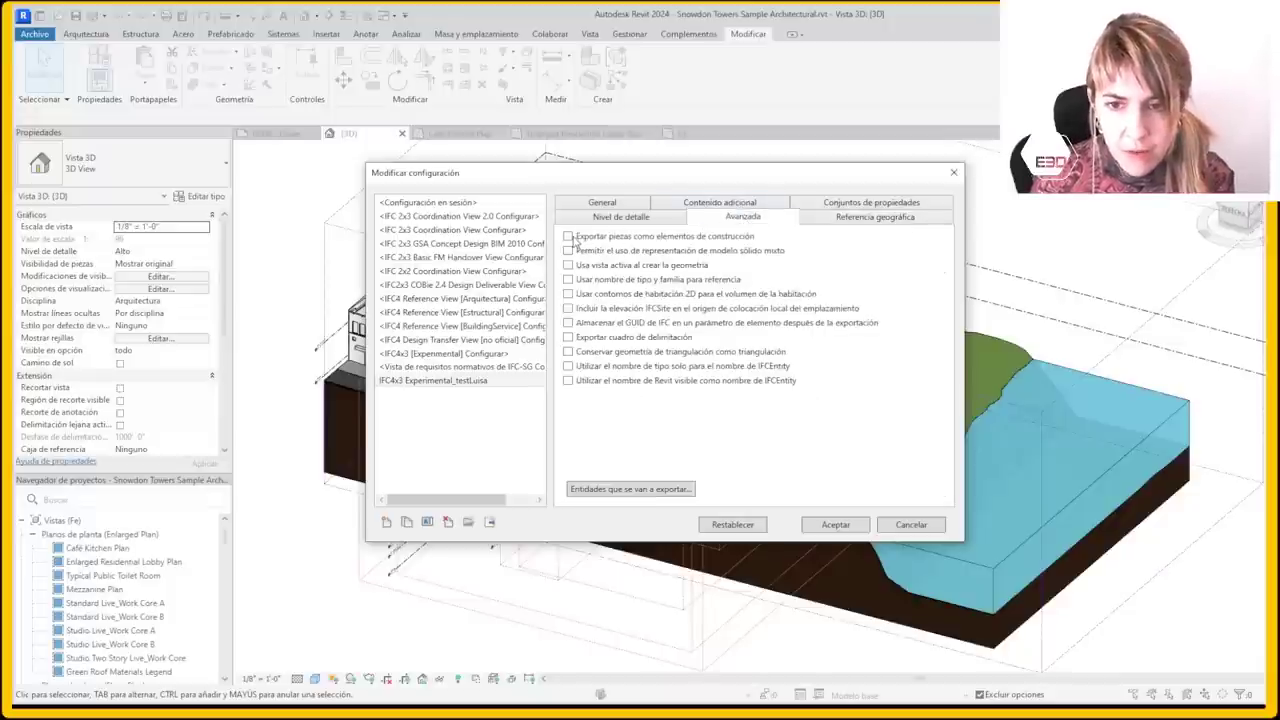
{"action": "left_click", "coordinate": [568, 279]}
{"action": "left_click", "coordinate": [568, 322]}
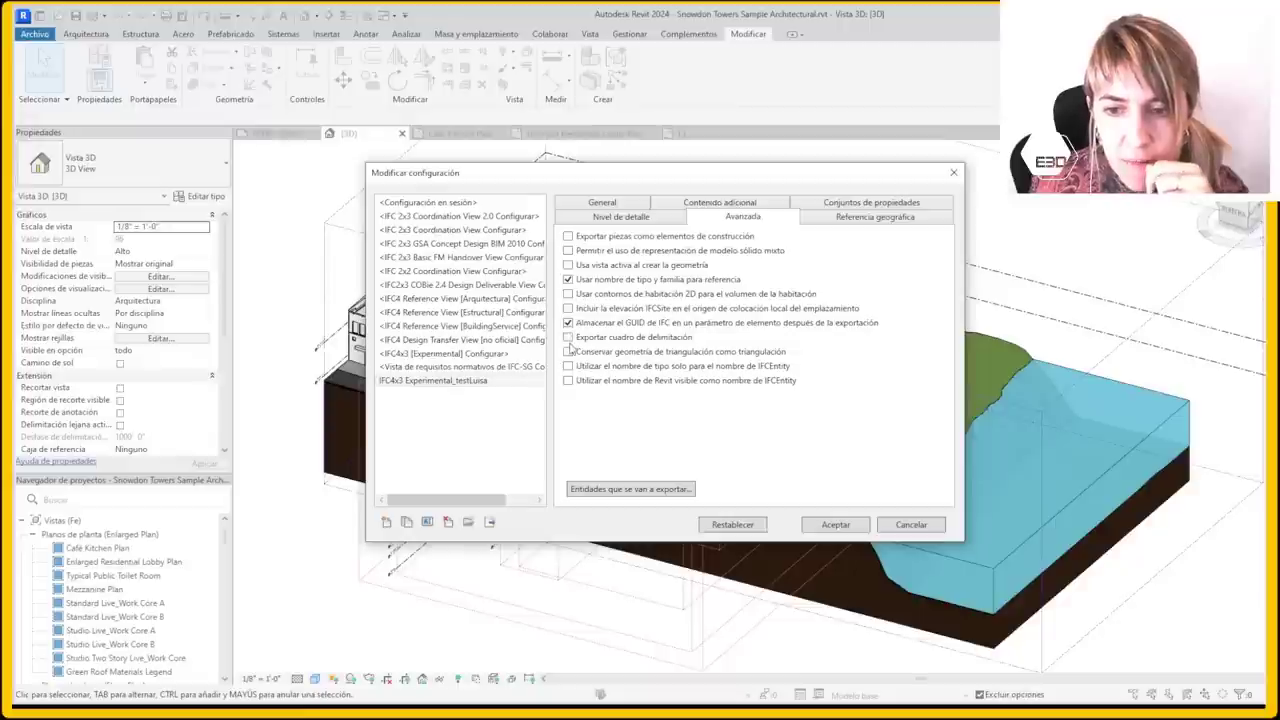
{"action": "left_click", "coordinate": [568, 351]}
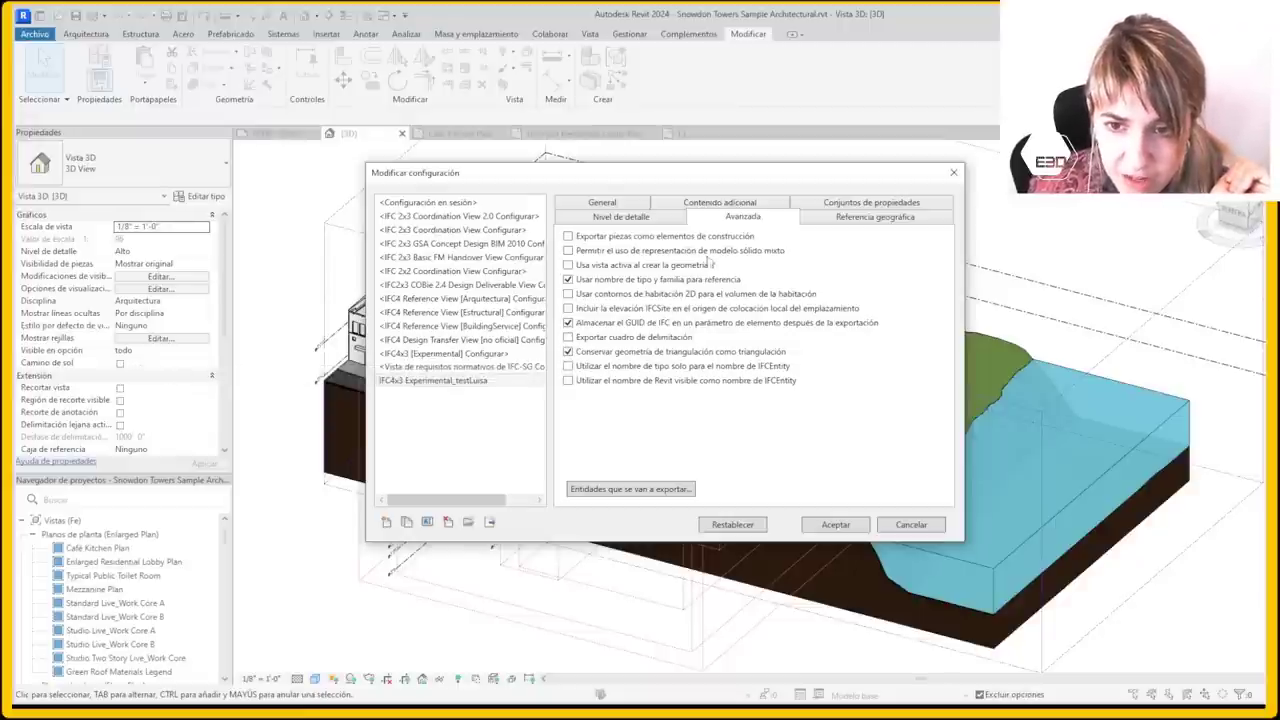
Choose the geometry detail level, review the address and file header, then save the setup
{"action": "left_click", "coordinate": [626, 218]}
{"action": "left_click", "coordinate": [845, 247]}
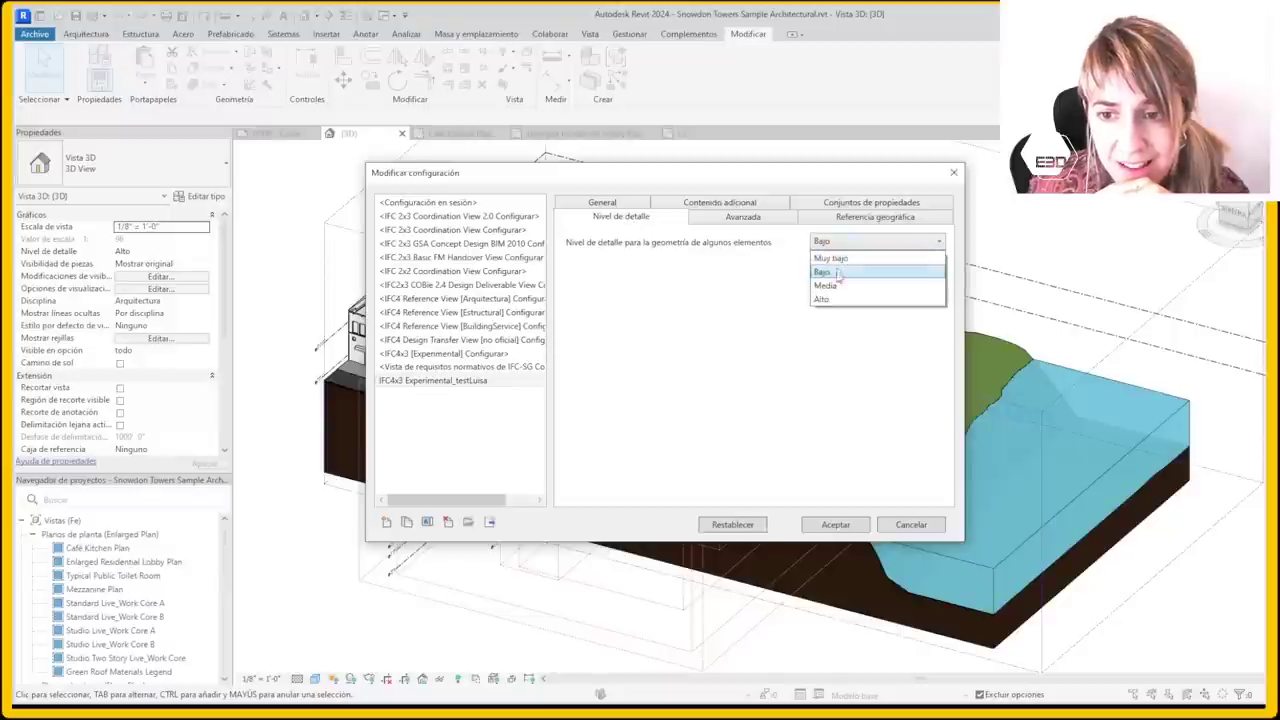
{"action": "left_click", "coordinate": [835, 290]}
{"action": "left_click", "coordinate": [882, 222]}
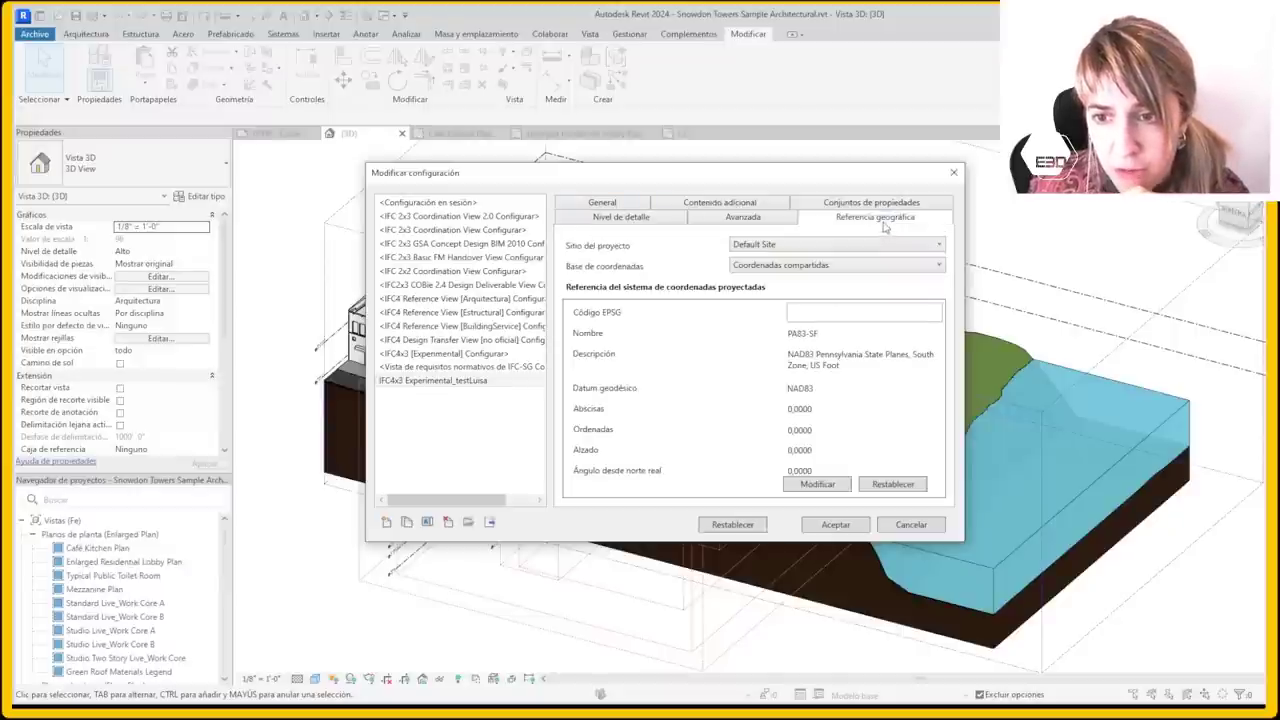
{"action": "left_click", "coordinate": [880, 205]}
{"action": "left_click", "coordinate": [602, 216]}
{"action": "left_click", "coordinate": [898, 491]}
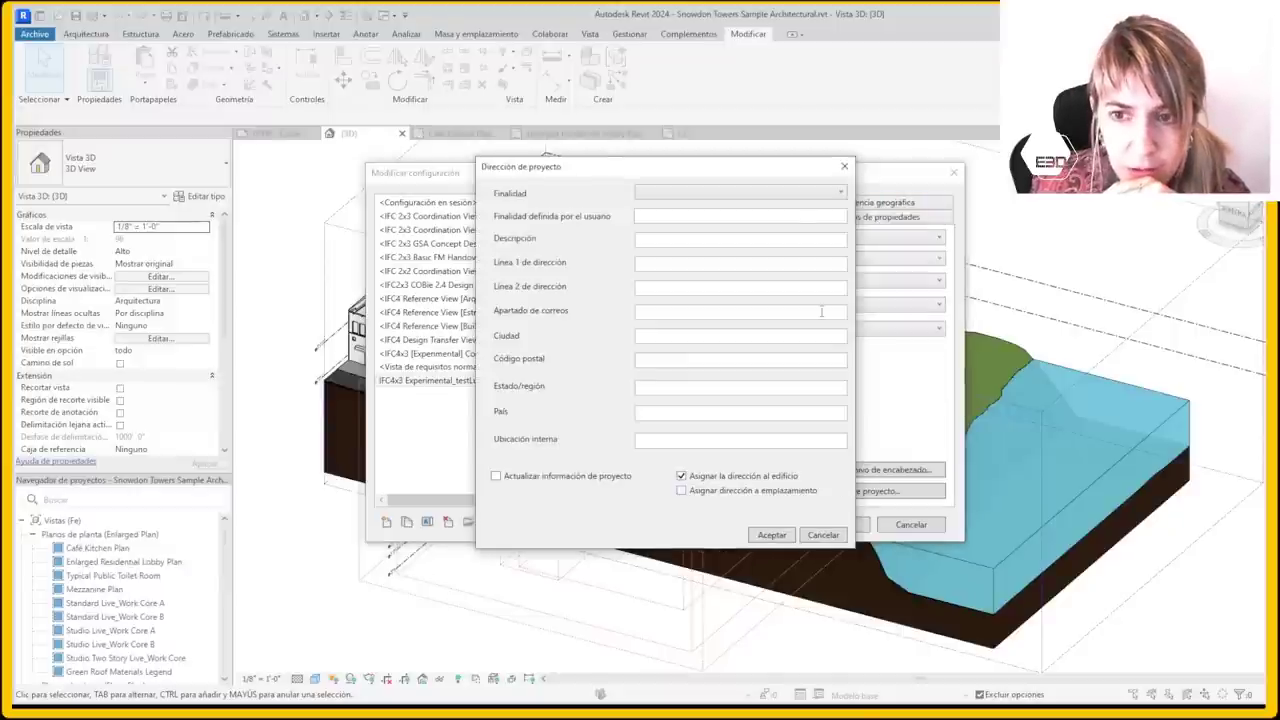
{"action": "left_click", "coordinate": [844, 166]}
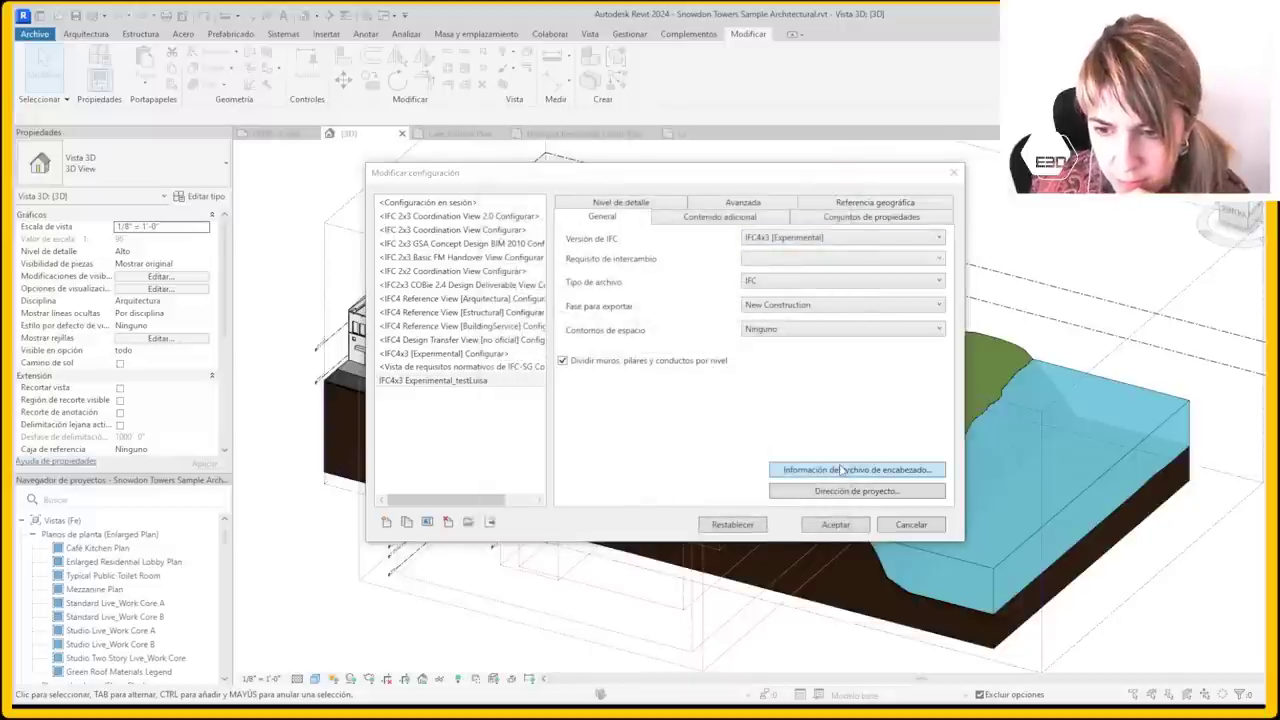
{"action": "left_click", "coordinate": [898, 469]}
{"action": "left_click", "coordinate": [847, 217]}
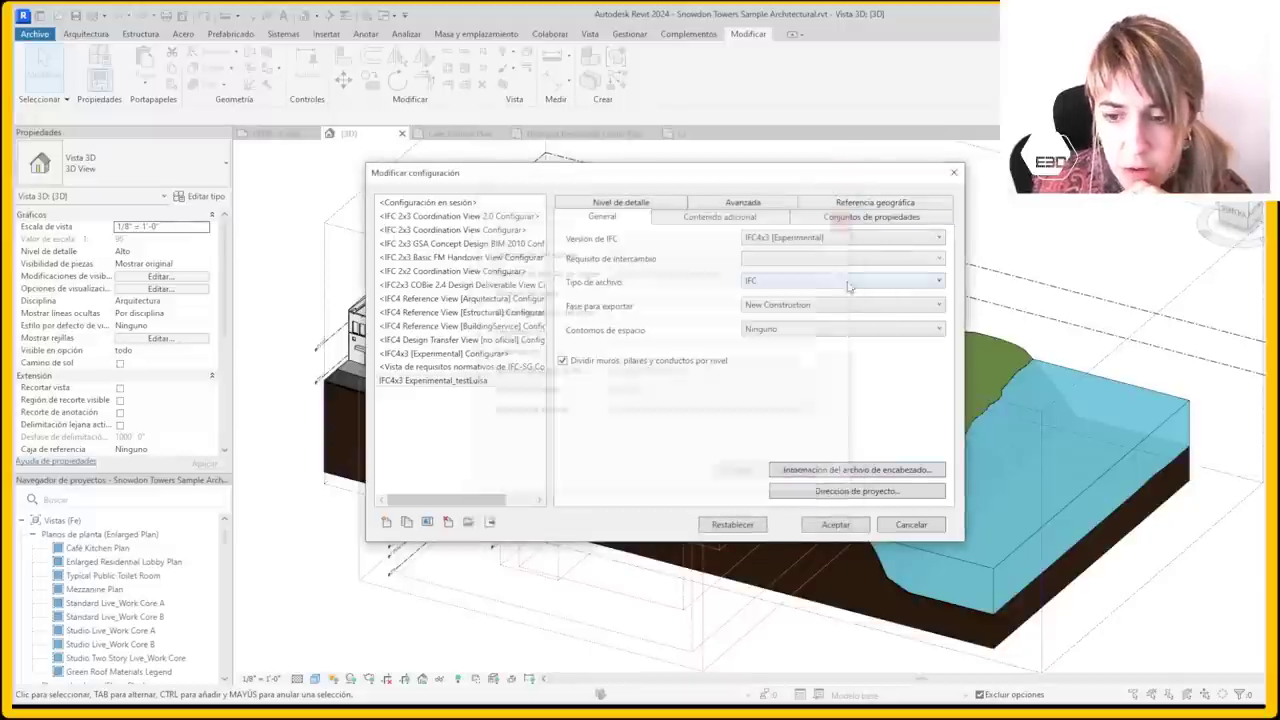
{"action": "left_click", "coordinate": [833, 525]}
Cancel the IFC export after the far-from-origin warning and turn off the 3D view's section box
{"action": "left_click", "coordinate": [818, 485]}
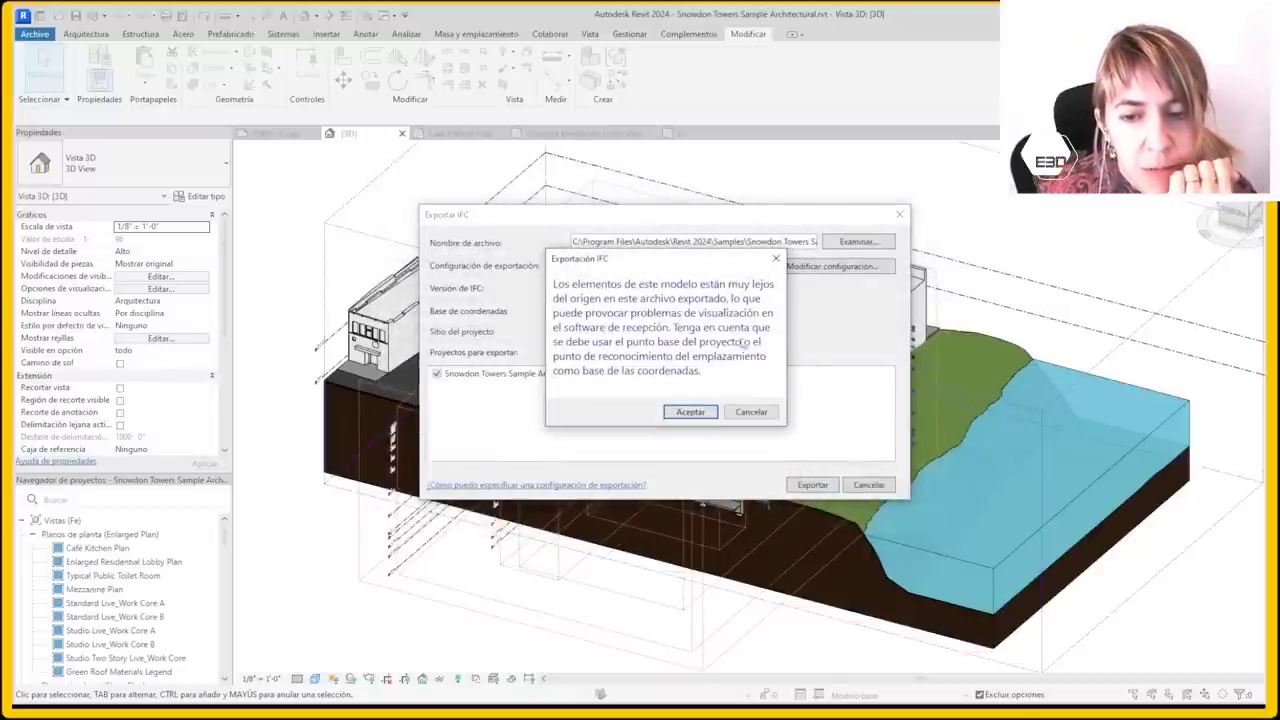
{"action": "left_click", "coordinate": [760, 415]}
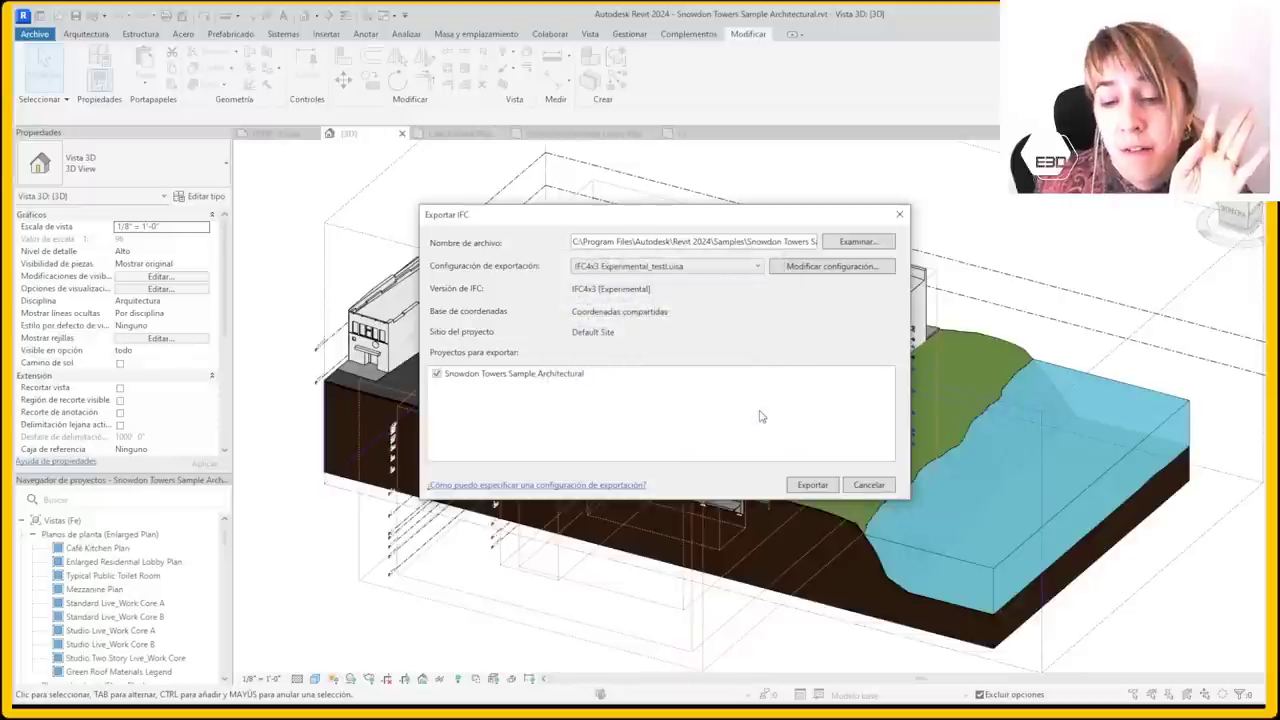
{"action": "left_click", "coordinate": [833, 267]}
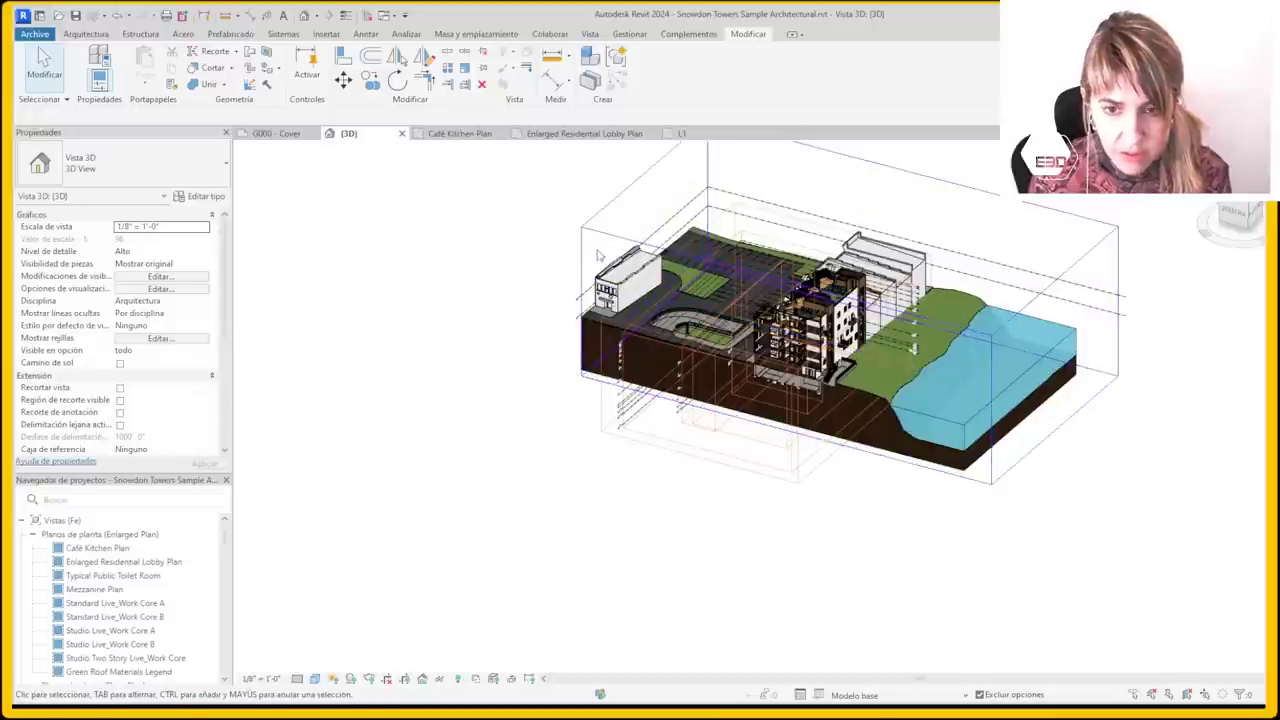
{"action": "scroll", "coordinate": [120, 260], "scroll_direction": "down", "scroll_amount": 5}
{"action": "left_click", "coordinate": [120, 242]}
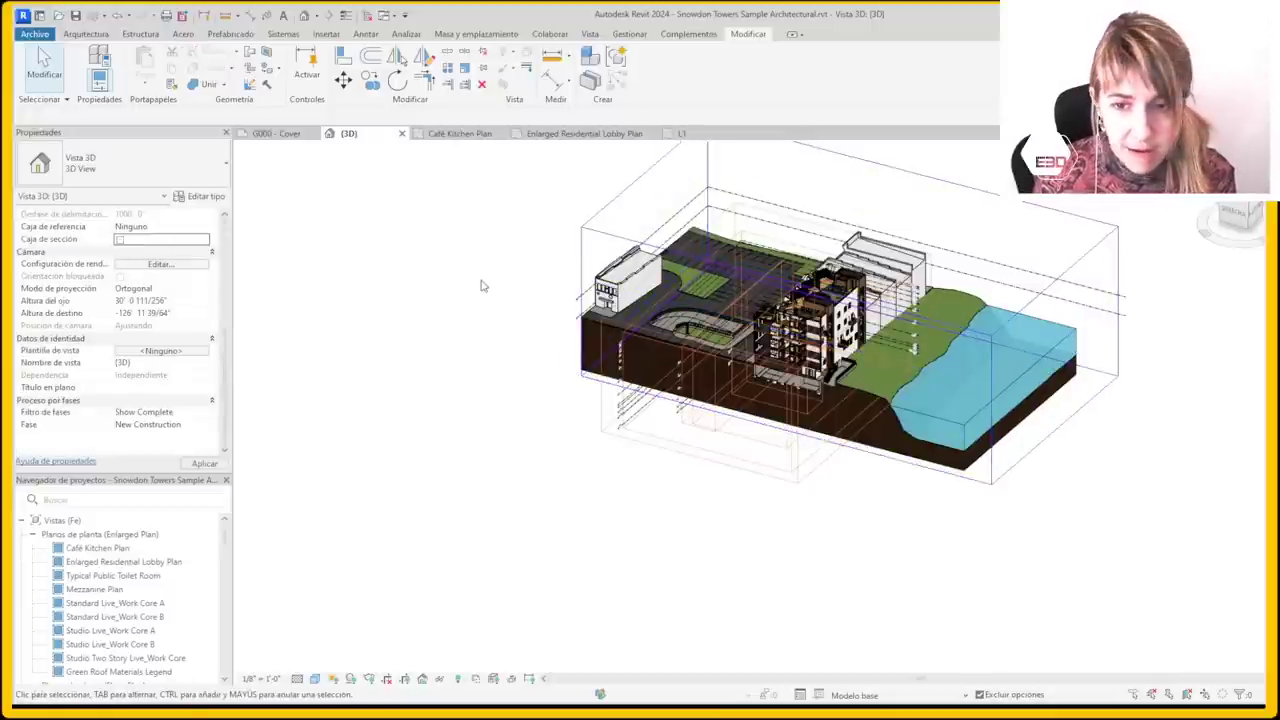
Filter the selection down to just the project base point
{"action": "key", "text": "v"}
{"action": "key", "text": "g"}
{"action": "scroll", "coordinate": [508, 358], "scroll_direction": "down", "scroll_amount": 3}
{"action": "scroll", "coordinate": [508, 358], "scroll_direction": "down", "scroll_amount": 3}
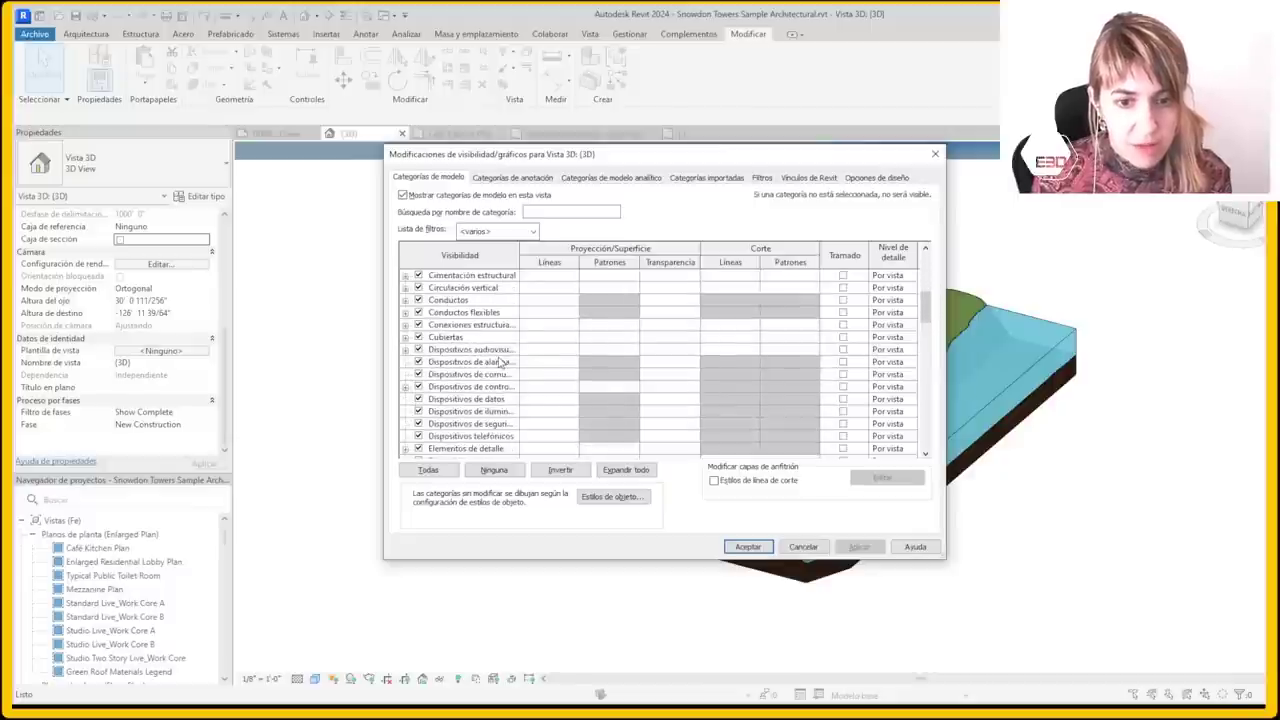
{"action": "scroll", "coordinate": [508, 358], "scroll_direction": "down", "scroll_amount": 3}
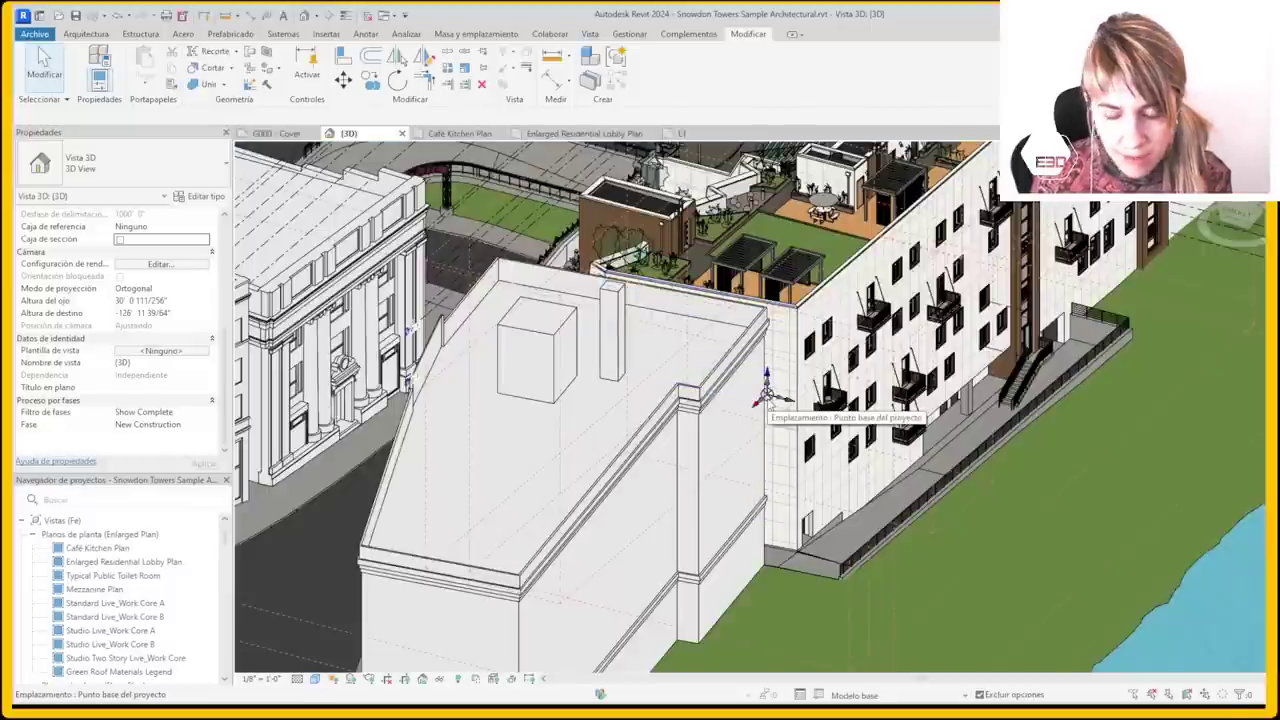
{"action": "scroll", "coordinate": [766, 393], "scroll_direction": "up", "scroll_amount": 3}
{"action": "scroll", "coordinate": [750, 391], "scroll_direction": "up", "scroll_amount": 2}
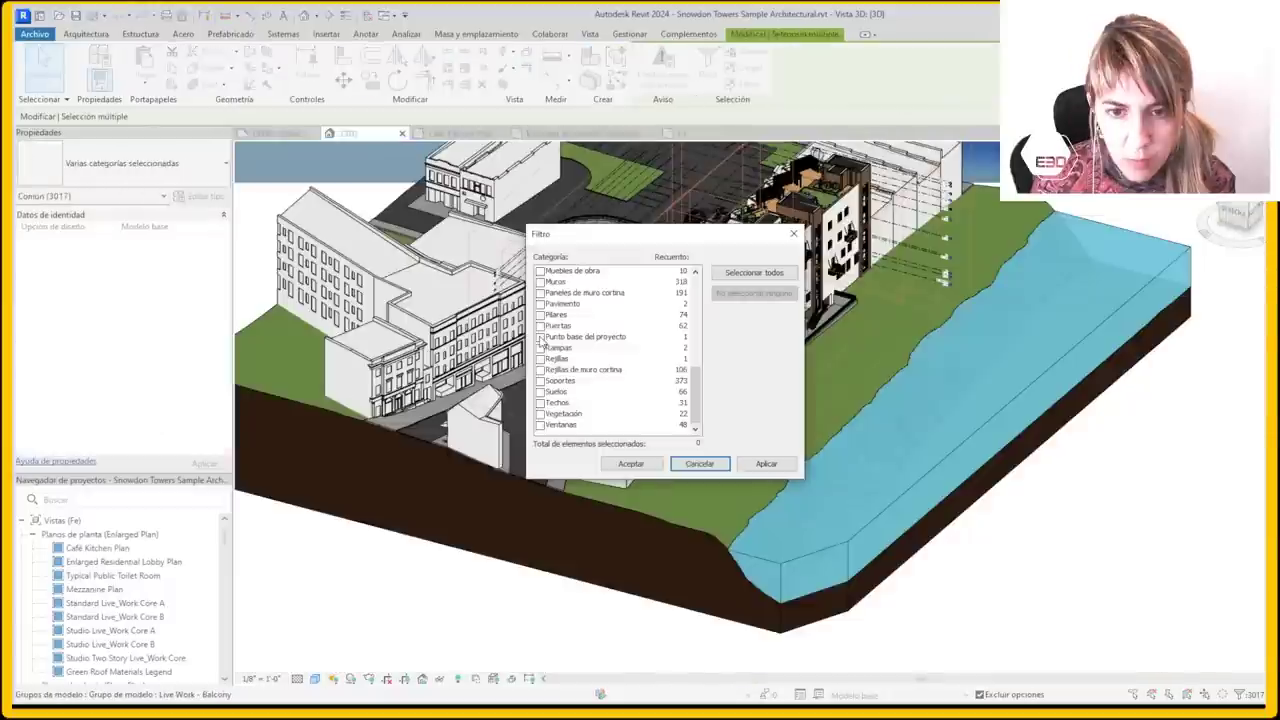
{"action": "left_click", "coordinate": [540, 337]}
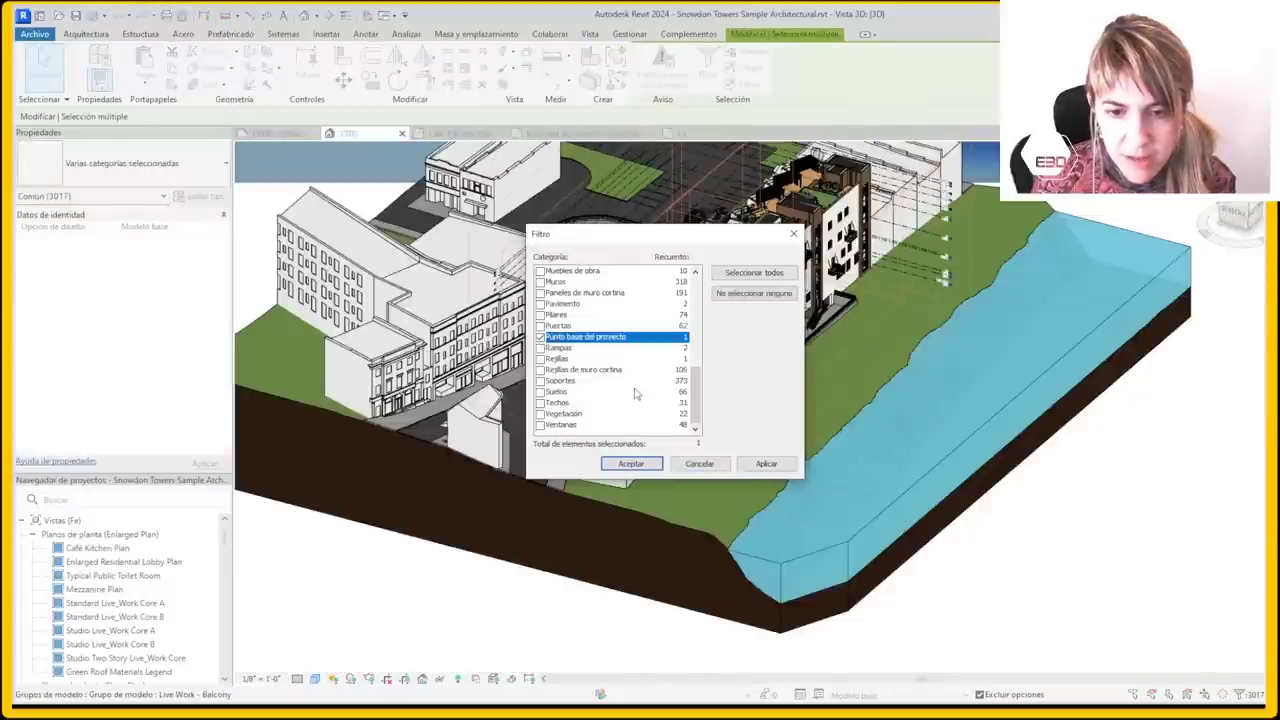
{"action": "scroll", "coordinate": [634, 393], "scroll_direction": "up", "scroll_amount": 6}
{"action": "scroll", "coordinate": [690, 330], "scroll_direction": "up", "scroll_amount": 6}
{"action": "scroll", "coordinate": [695, 295], "scroll_direction": "down", "scroll_amount": 5}
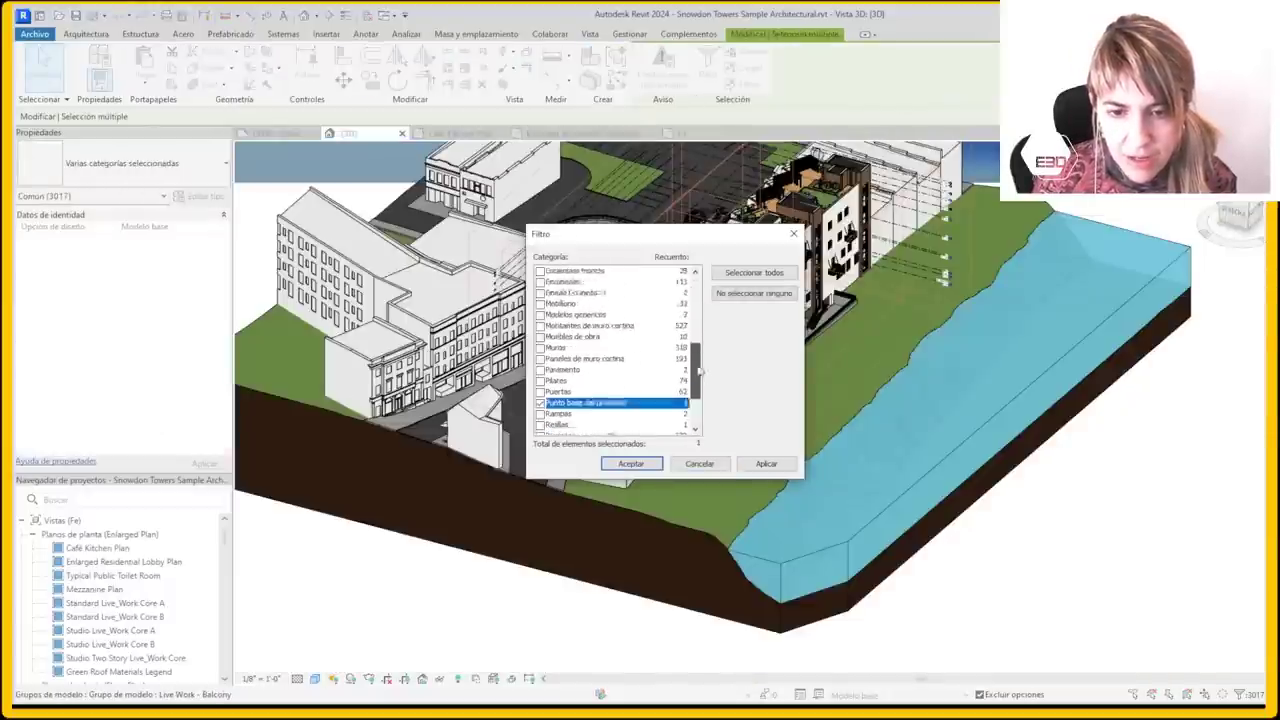
{"action": "scroll", "coordinate": [690, 340], "scroll_direction": "down", "scroll_amount": 3}
{"action": "left_click", "coordinate": [631, 463]}
{"action": "key", "text": "Escape"}
Select the survey point to read its coordinates
{"action": "scroll", "coordinate": [600, 330], "scroll_direction": "down", "scroll_amount": 5}
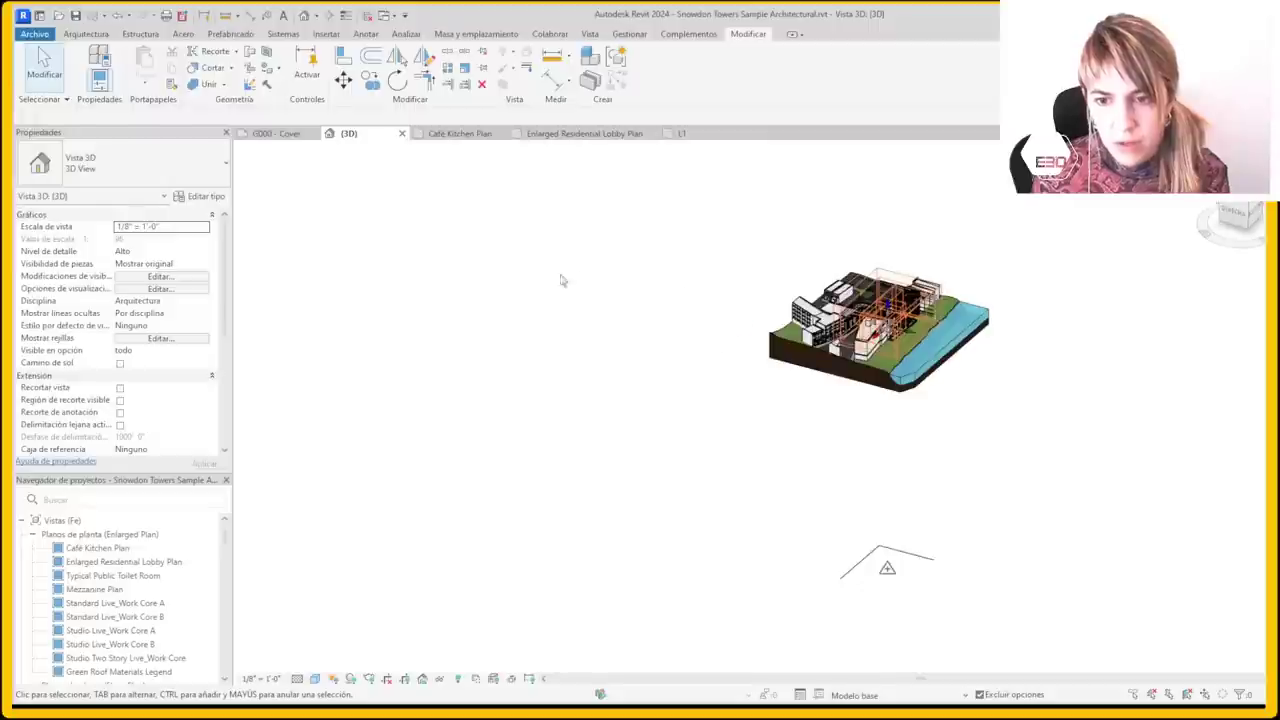
{"action": "scroll", "coordinate": [563, 277], "scroll_direction": "down", "scroll_amount": 2}
{"action": "scroll", "coordinate": [677, 406], "scroll_direction": "up", "scroll_amount": 2}
{"action": "scroll", "coordinate": [714, 429], "scroll_direction": "up", "scroll_amount": 5}
{"action": "left_click", "coordinate": [678, 459]}
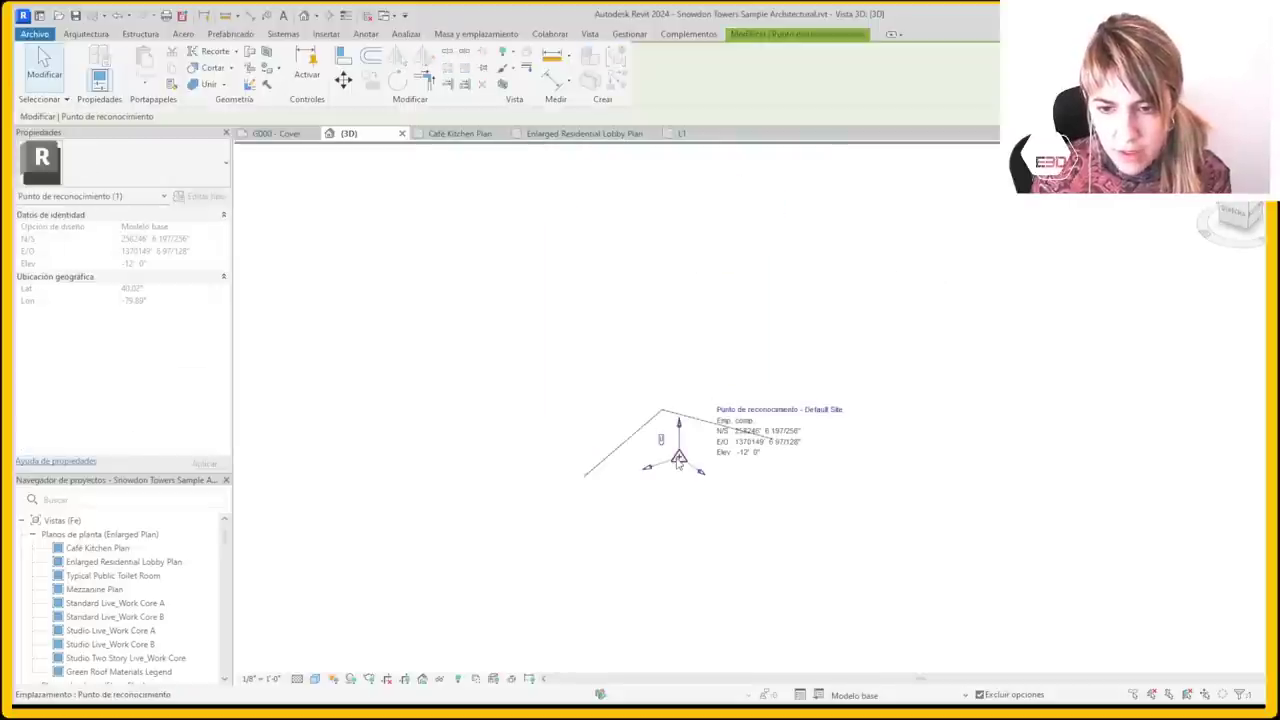
{"action": "left_click", "coordinate": [760, 320]}
Select the project base point to read its coordinates, then zoom out over the whole site
{"action": "scroll", "coordinate": [771, 306], "scroll_direction": "down", "scroll_amount": 2}
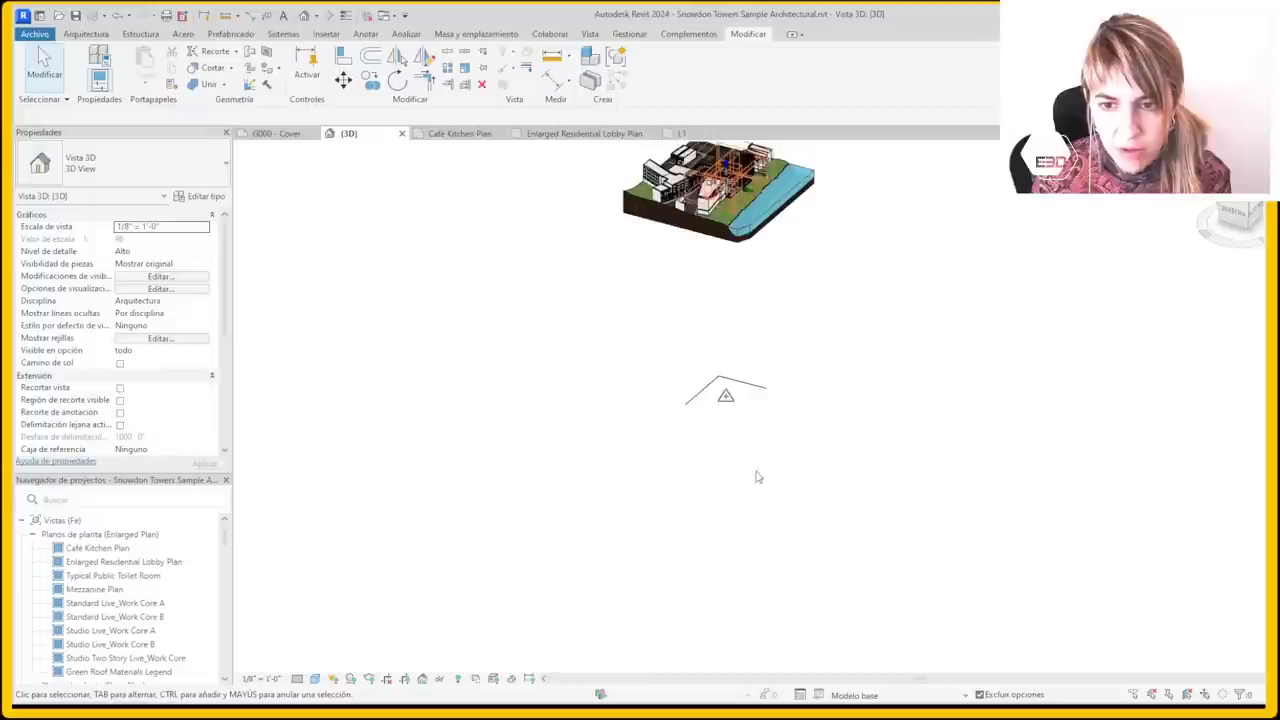
{"action": "scroll", "coordinate": [624, 396], "scroll_direction": "up", "scroll_amount": 2}
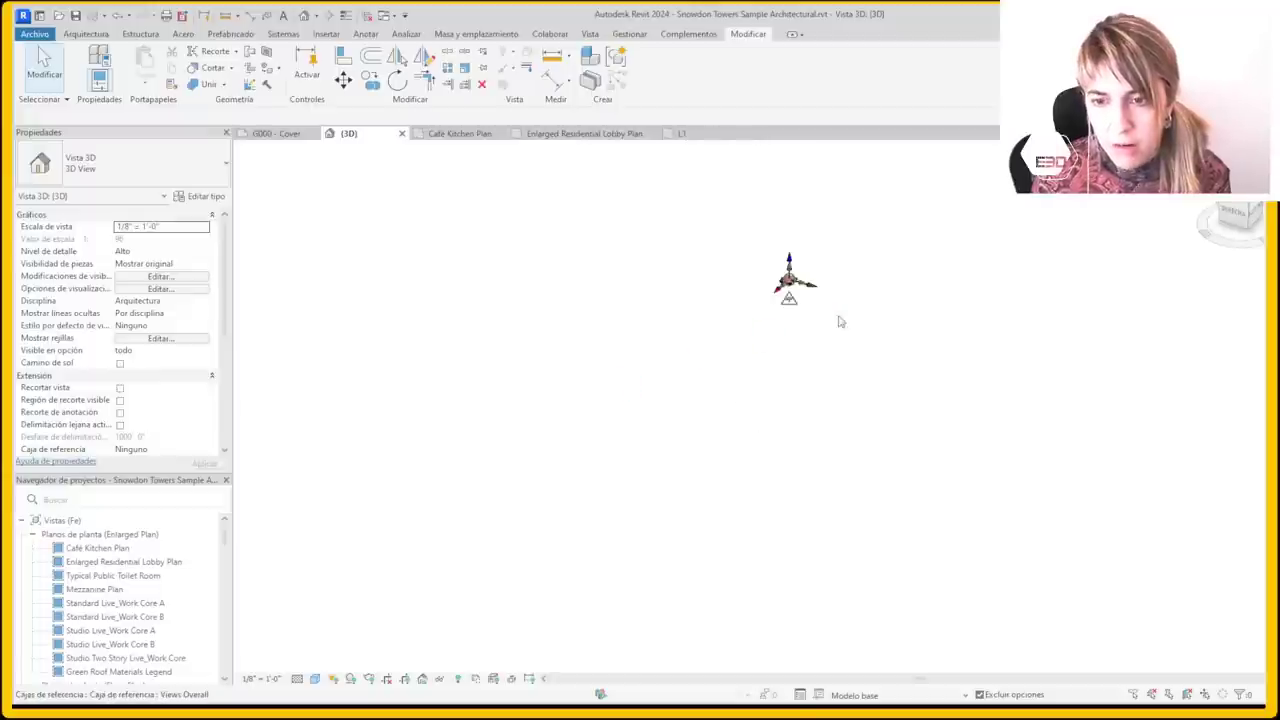
{"action": "scroll", "coordinate": [771, 330], "scroll_direction": "up", "scroll_amount": 5}
{"action": "left_click", "coordinate": [771, 310]}
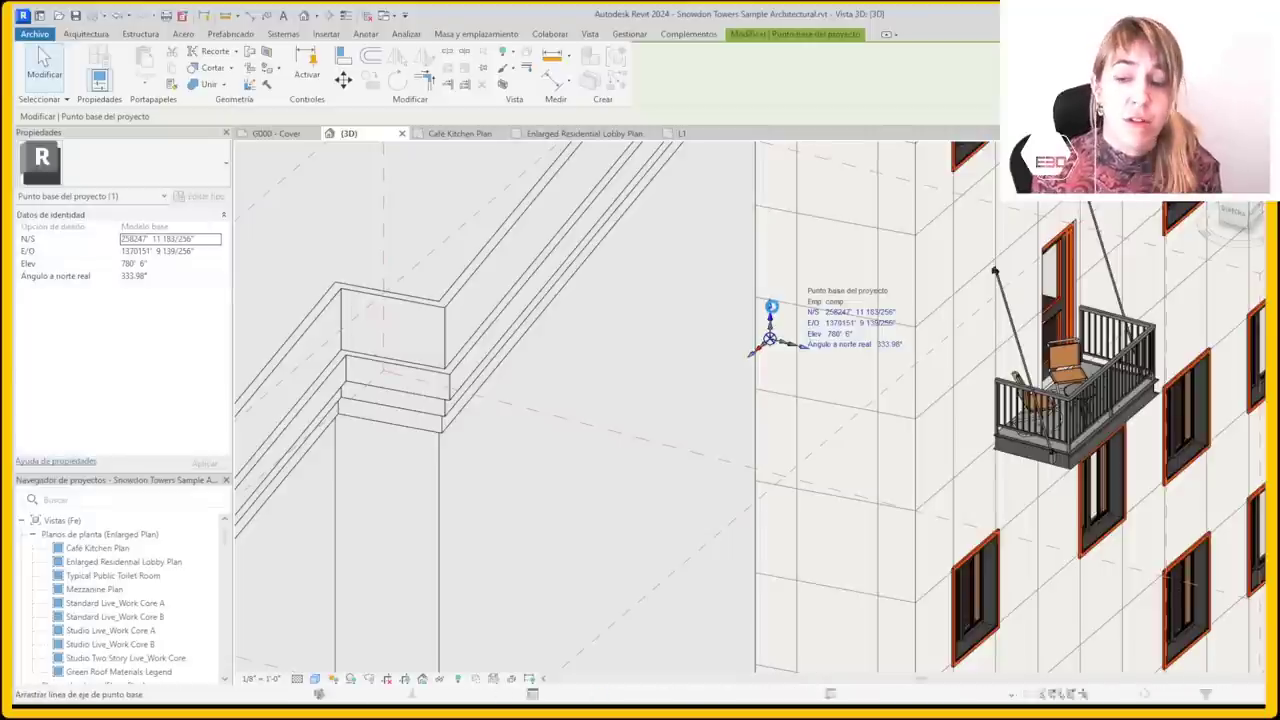
{"action": "scroll", "coordinate": [771, 340], "scroll_direction": "down", "scroll_amount": 5}
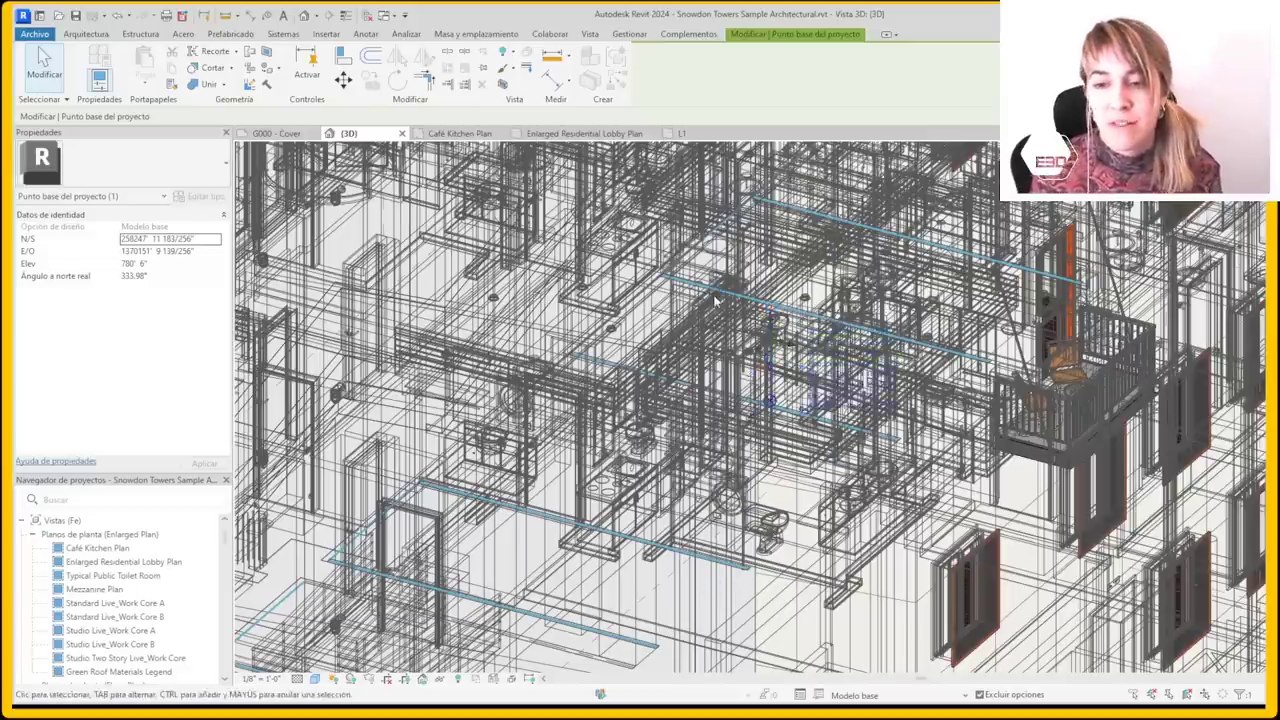
{"action": "scroll", "coordinate": [771, 338], "scroll_direction": "up", "scroll_amount": 5}
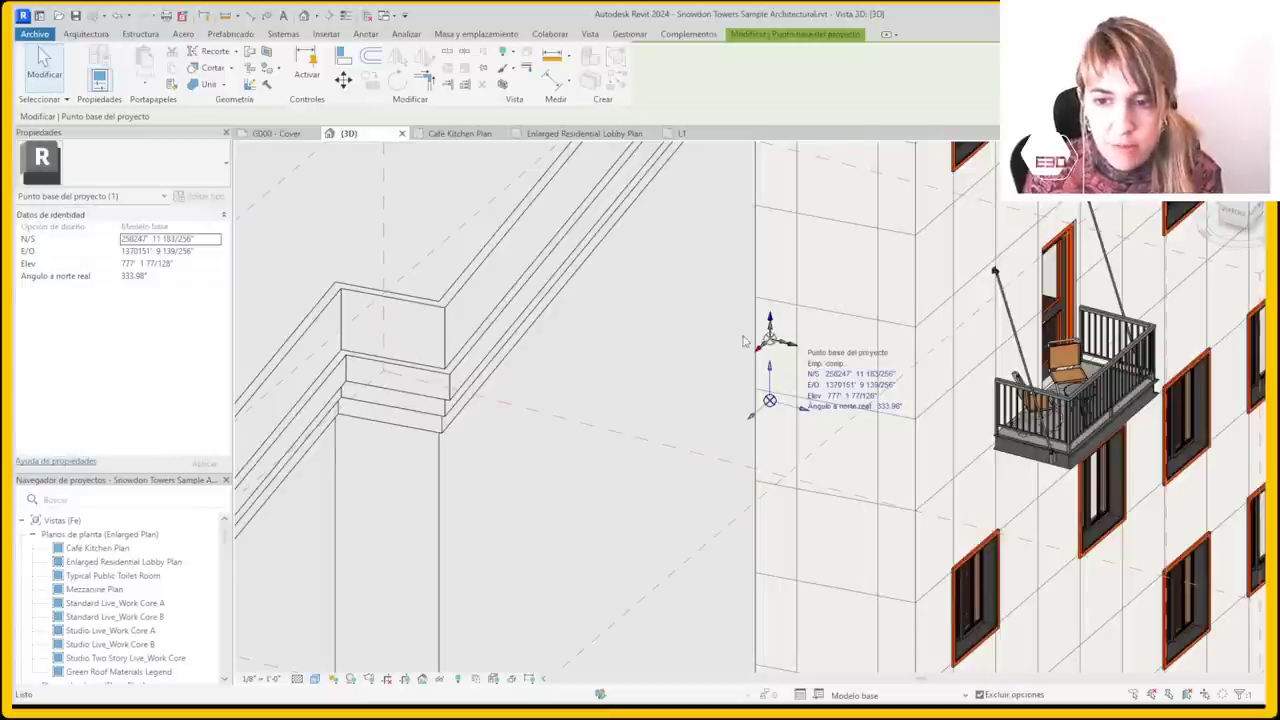
{"action": "left_click", "coordinate": [617, 290]}
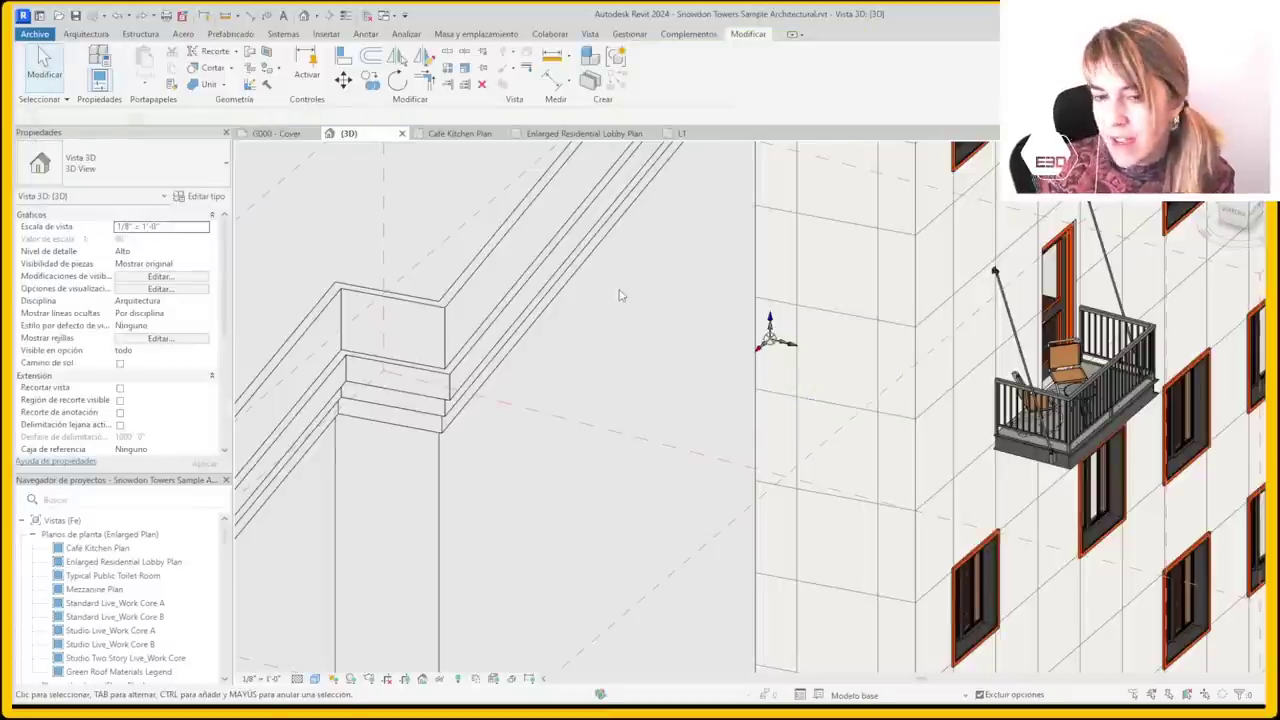
{"action": "scroll", "coordinate": [706, 370], "scroll_direction": "down", "scroll_amount": 3}
{"action": "scroll", "coordinate": [706, 370], "scroll_direction": "down", "scroll_amount": 1}
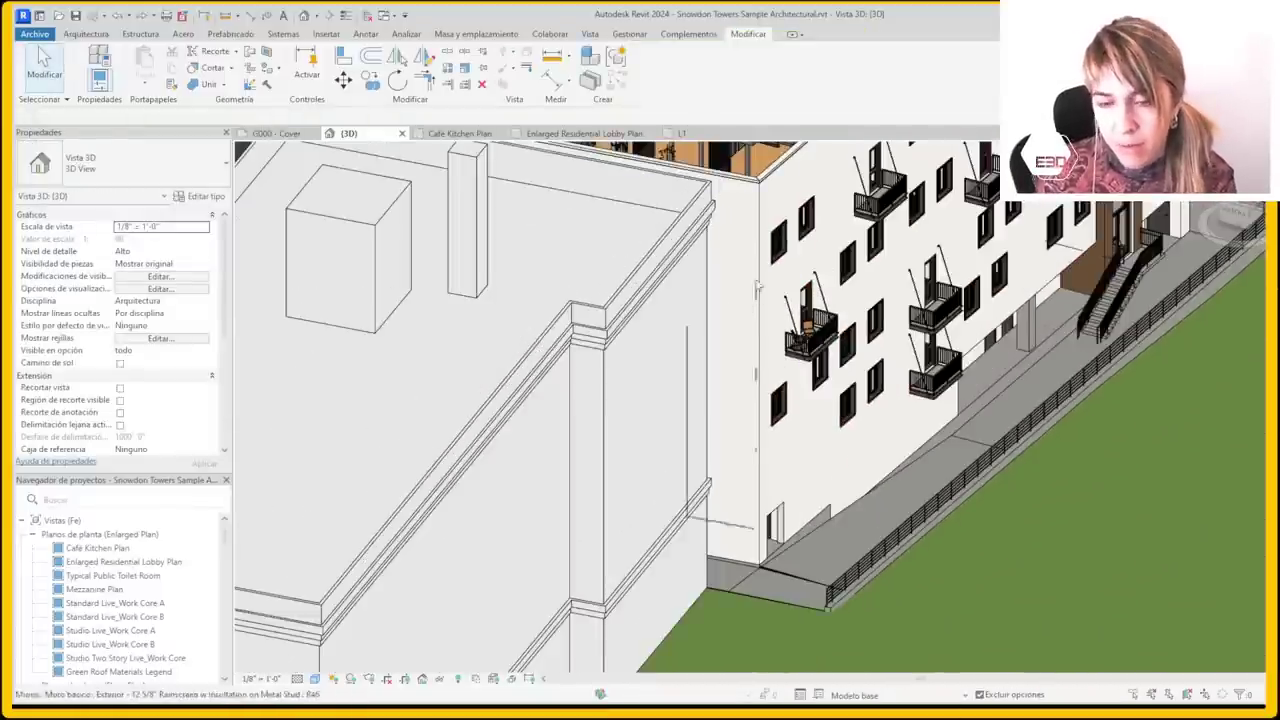
{"action": "scroll", "coordinate": [708, 330], "scroll_direction": "down", "scroll_amount": 2}
{"action": "scroll", "coordinate": [830, 370], "scroll_direction": "down", "scroll_amount": 3}
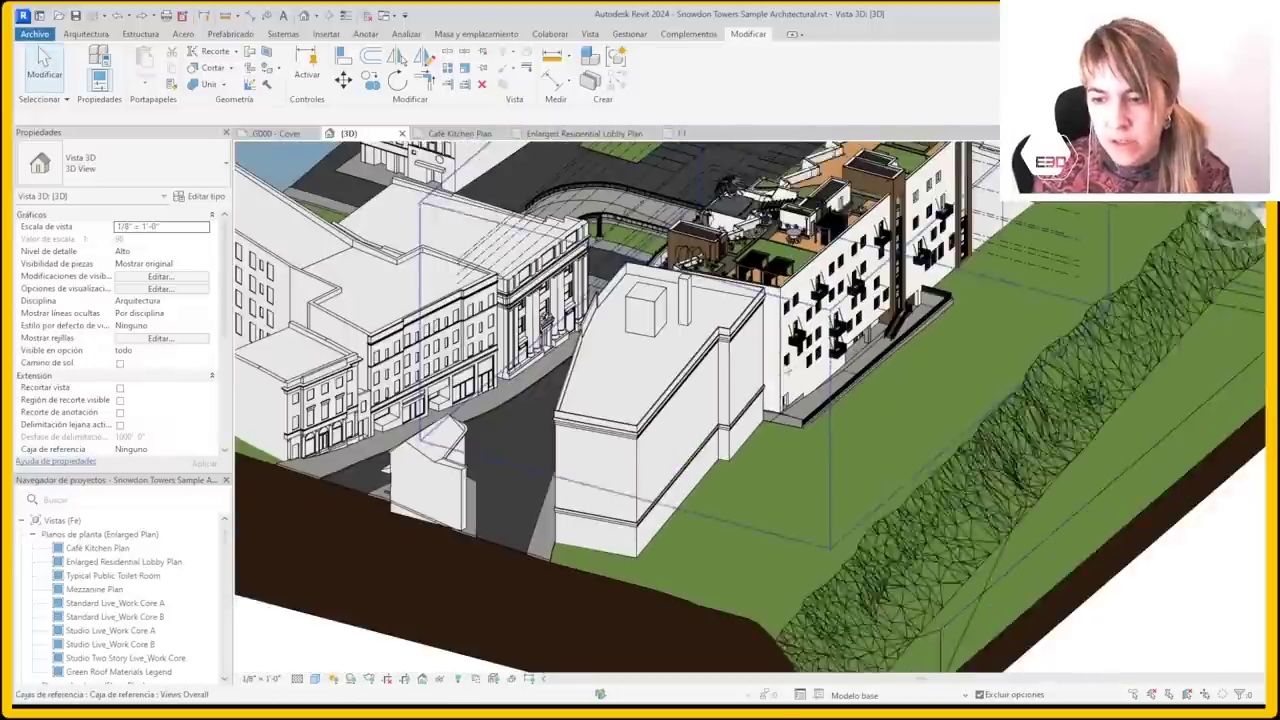
{"action": "scroll", "coordinate": [830, 370], "scroll_direction": "down", "scroll_amount": 2}
{"action": "scroll", "coordinate": [630, 520], "scroll_direction": "up", "scroll_amount": 3}
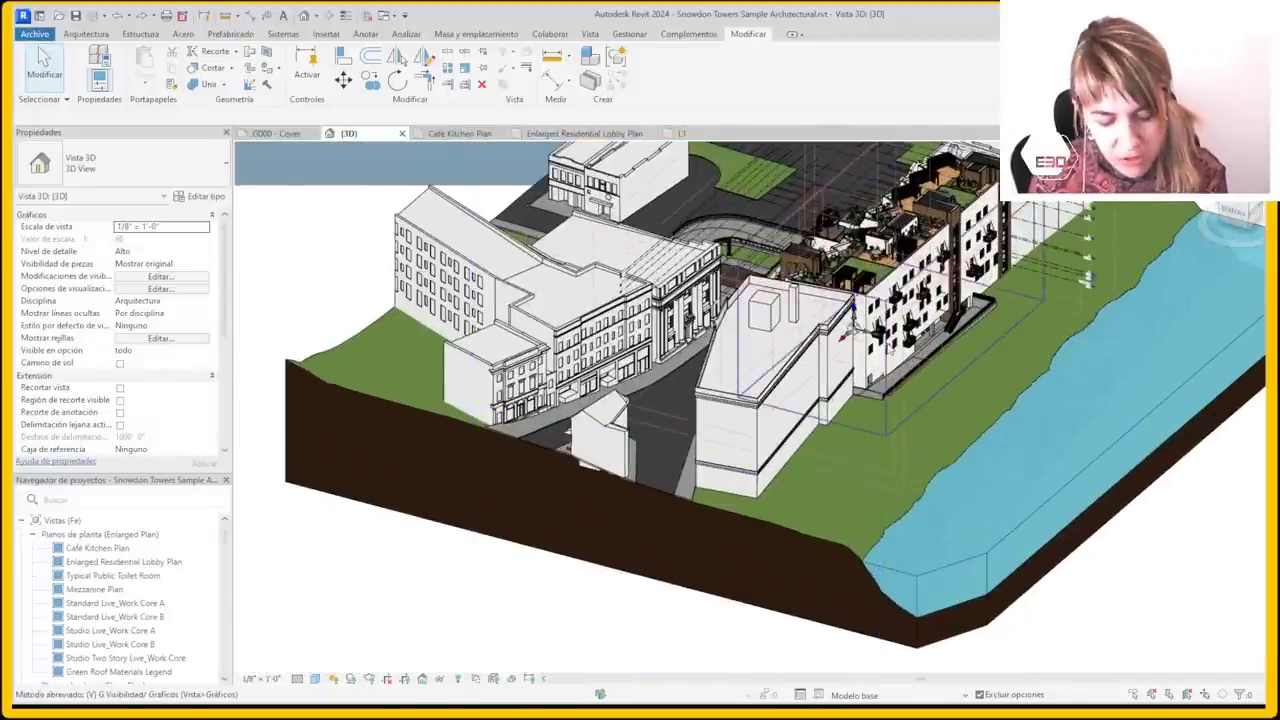
Export the model to IFC with the project base point as coordinate base, then close Device Manager
{"action": "left_click", "coordinate": [34, 33]}
{"action": "mouse_move", "coordinate": [66, 241]}
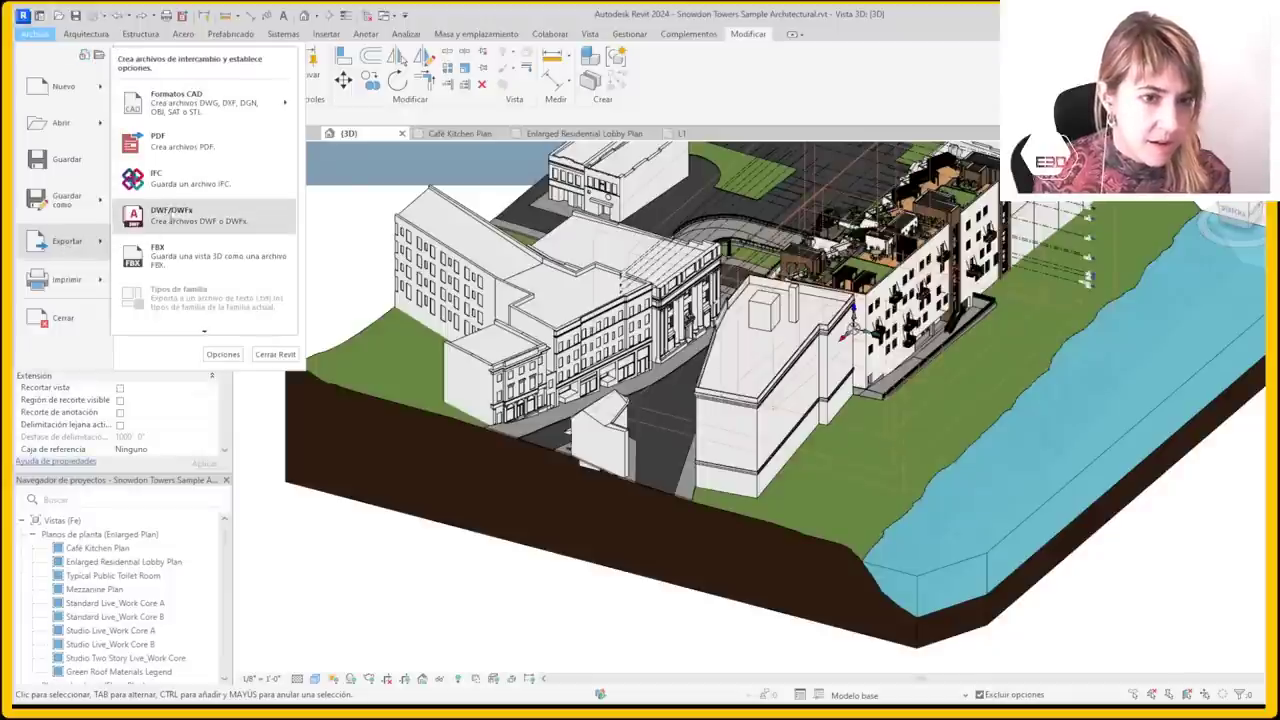
{"action": "left_click", "coordinate": [160, 180]}
{"action": "left_click", "coordinate": [799, 268]}
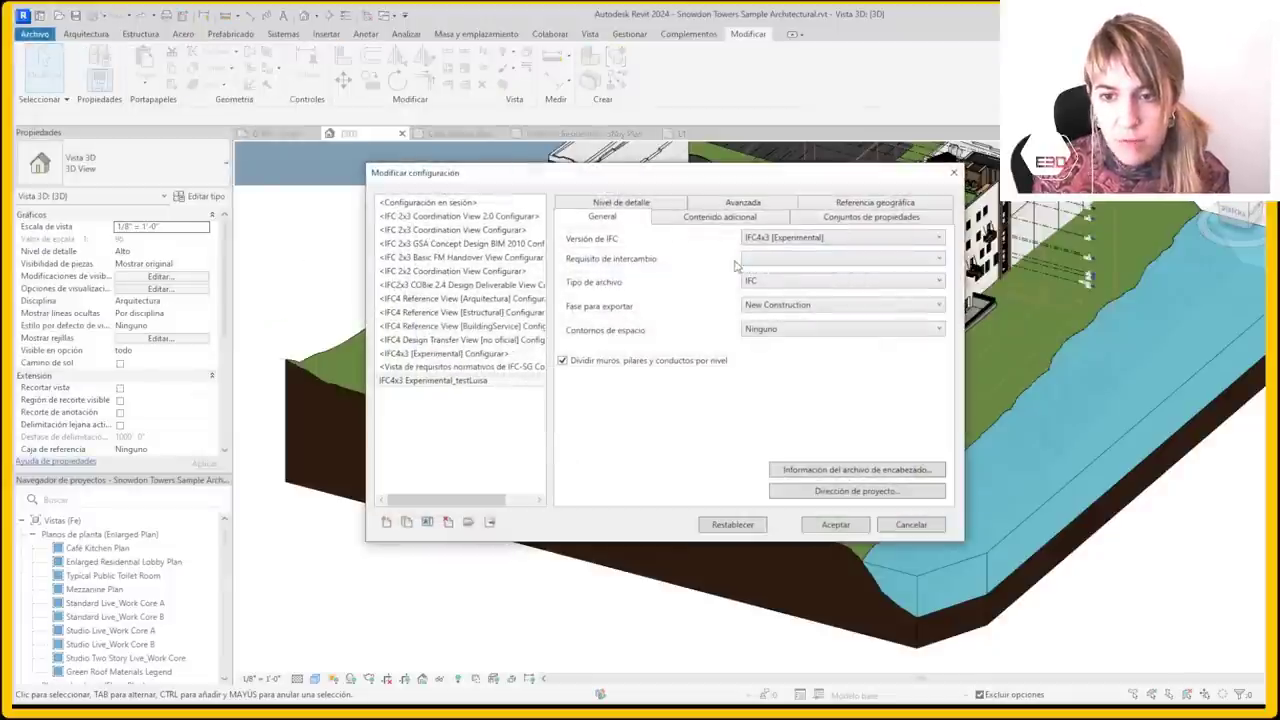
{"action": "left_click", "coordinate": [875, 202]}
{"action": "left_click", "coordinate": [843, 257]}
{"action": "left_click", "coordinate": [794, 312]}
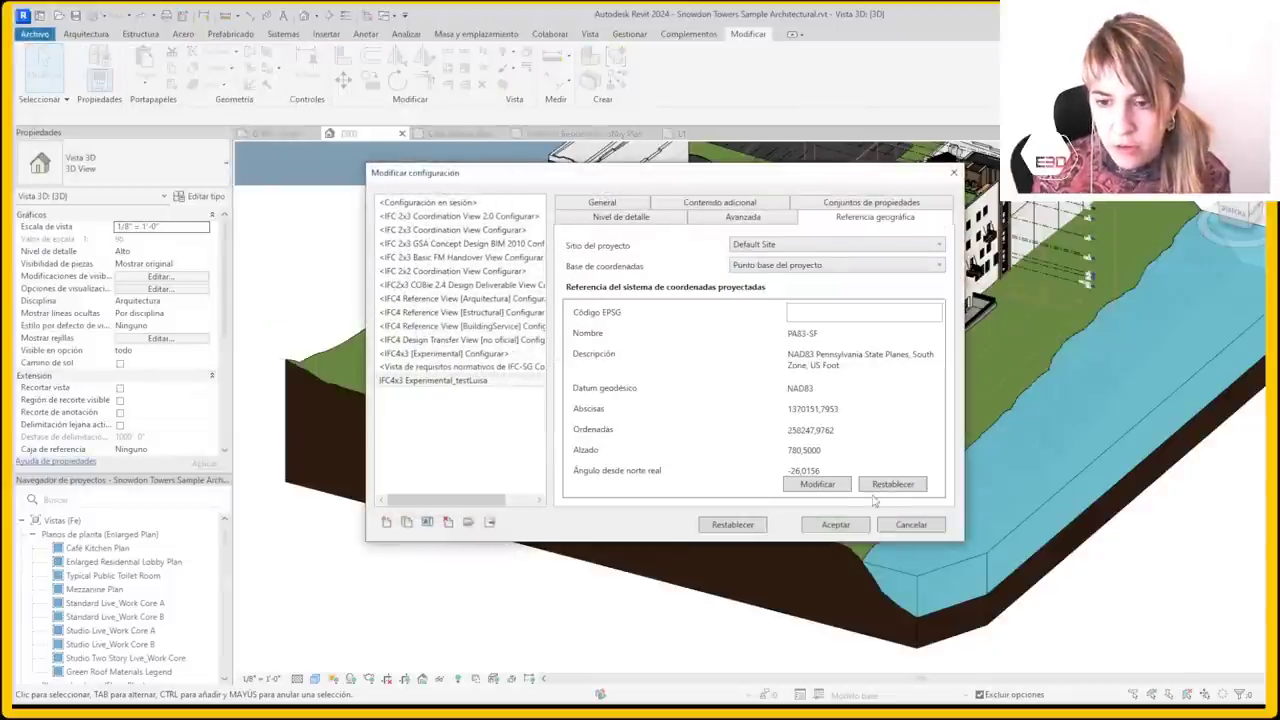
{"action": "left_click", "coordinate": [868, 530]}
{"action": "left_click", "coordinate": [811, 485]}
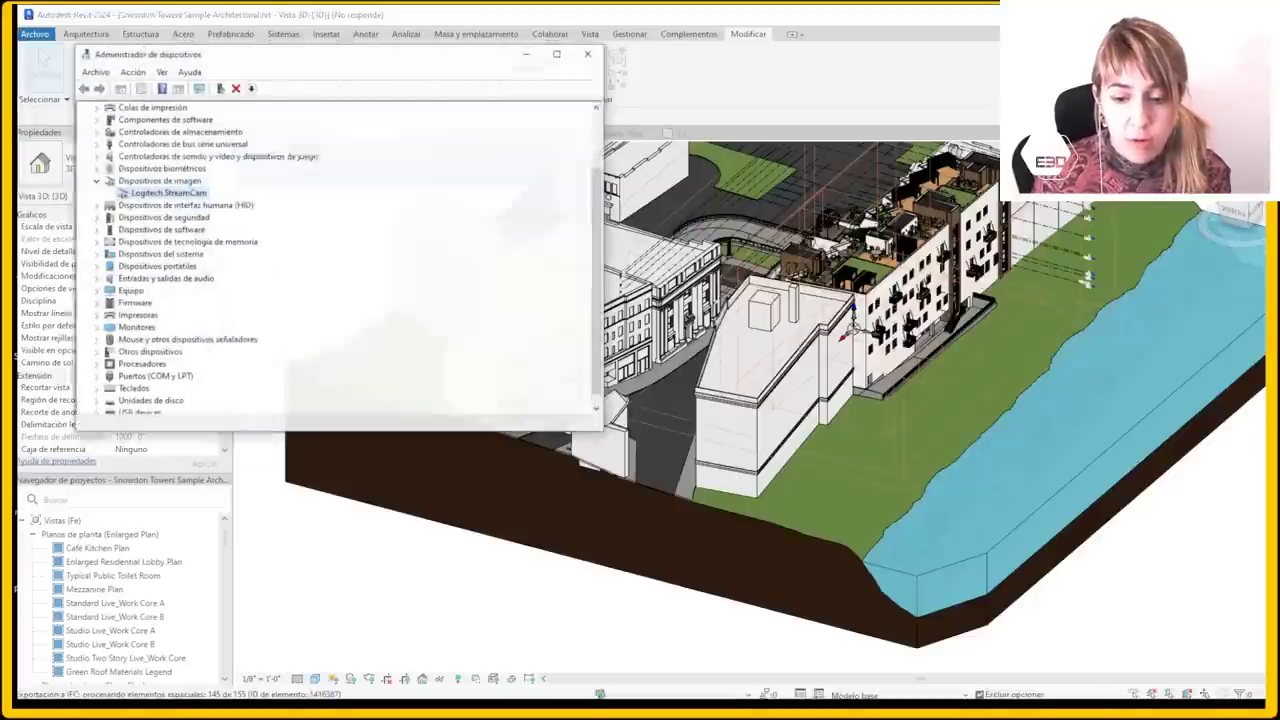
{"action": "left_click", "coordinate": [587, 44]}
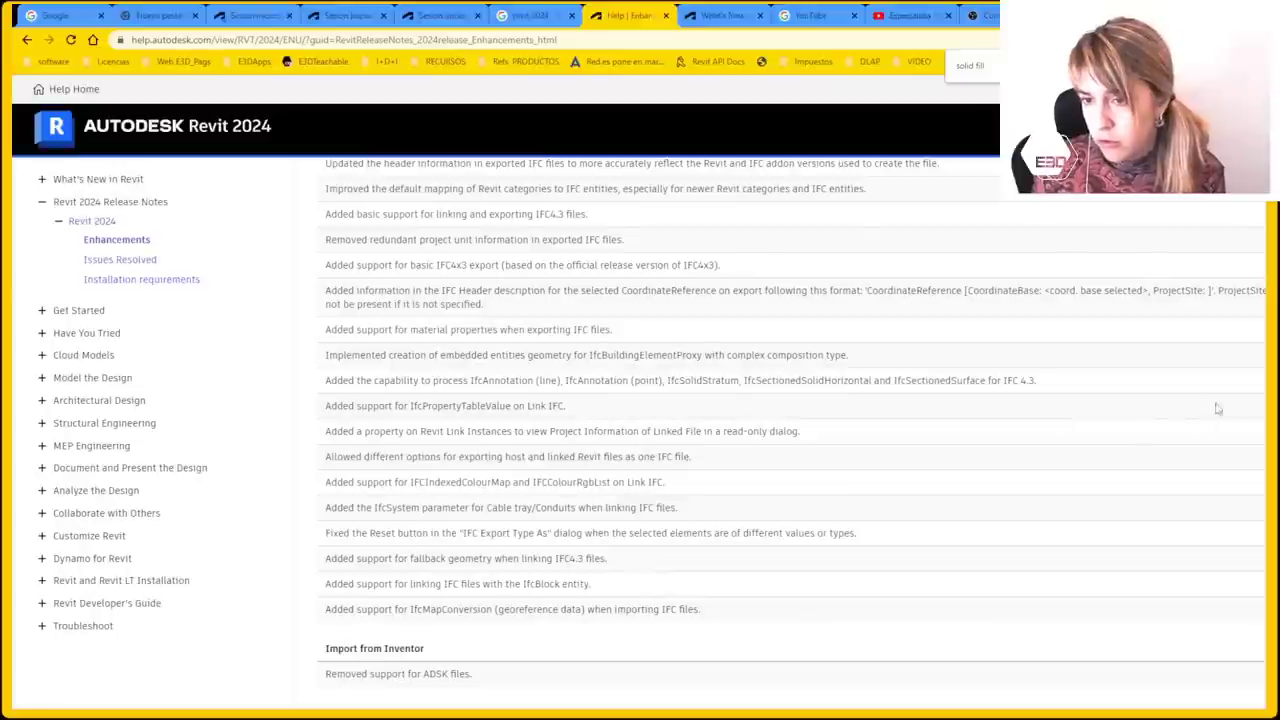
Highlight the IfcSite placement fix and IFC export improvement notes, then switch back to Revit
{"action": "scroll", "coordinate": [790, 430], "scroll_direction": "up", "scroll_amount": 2}
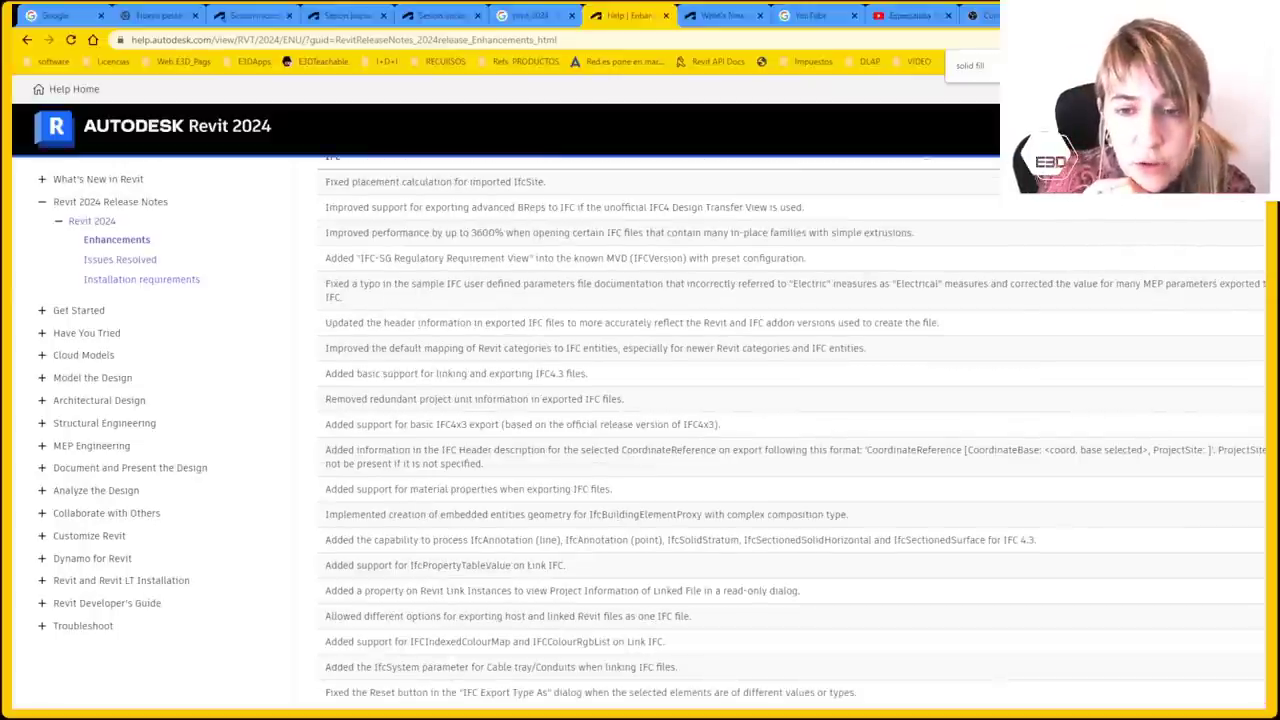
{"action": "scroll", "coordinate": [790, 430], "scroll_direction": "up", "scroll_amount": 1}
{"action": "scroll", "coordinate": [790, 430], "scroll_direction": "down", "scroll_amount": 1}
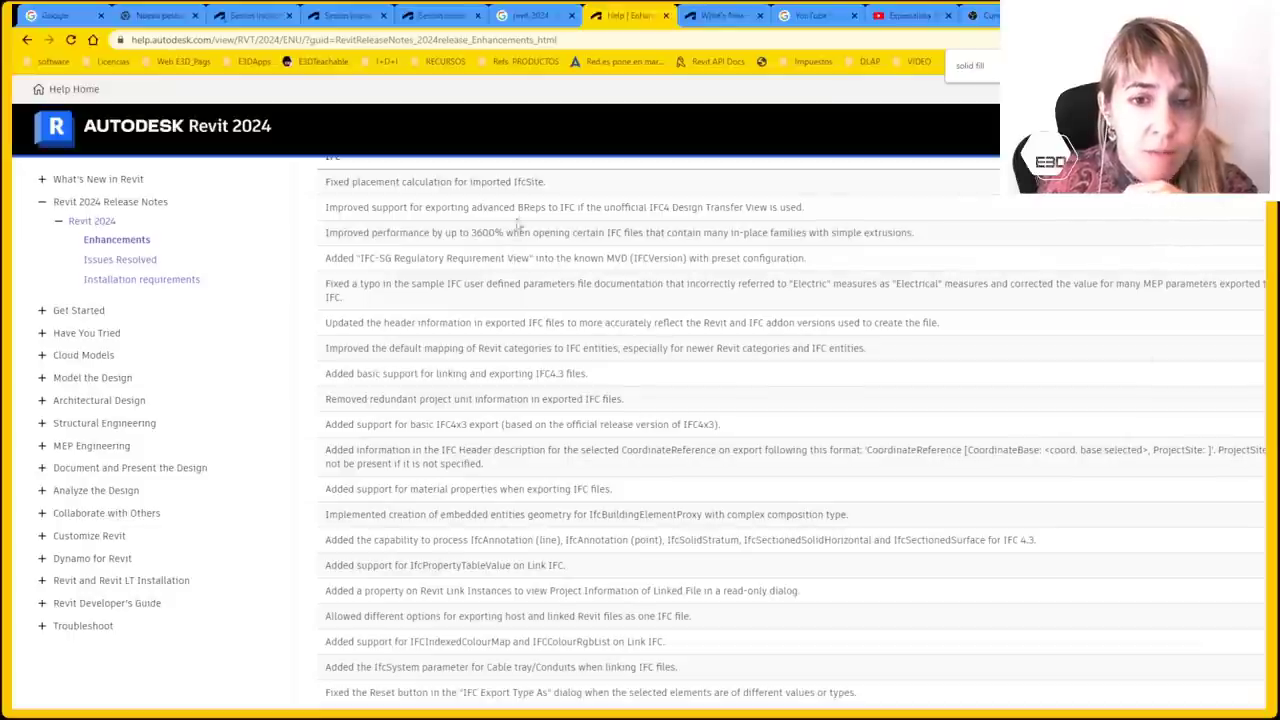
{"action": "left_click_drag", "start_coordinate": [515, 182], "coordinate": [552, 184]}
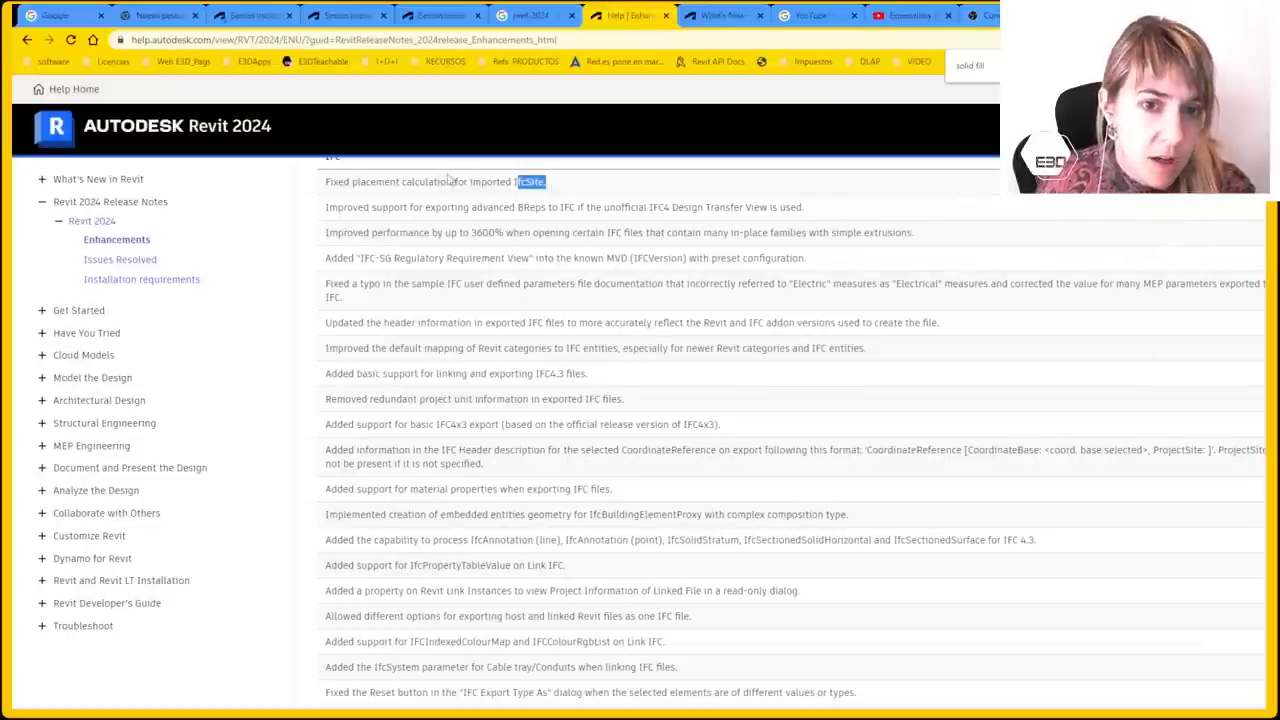
{"action": "mouse_move", "coordinate": [368, 183]}
{"action": "left_mouse_down"}
{"action": "mouse_move", "coordinate": [356, 183]}
{"action": "mouse_move", "coordinate": [552, 192]}
{"action": "left_mouse_up"}
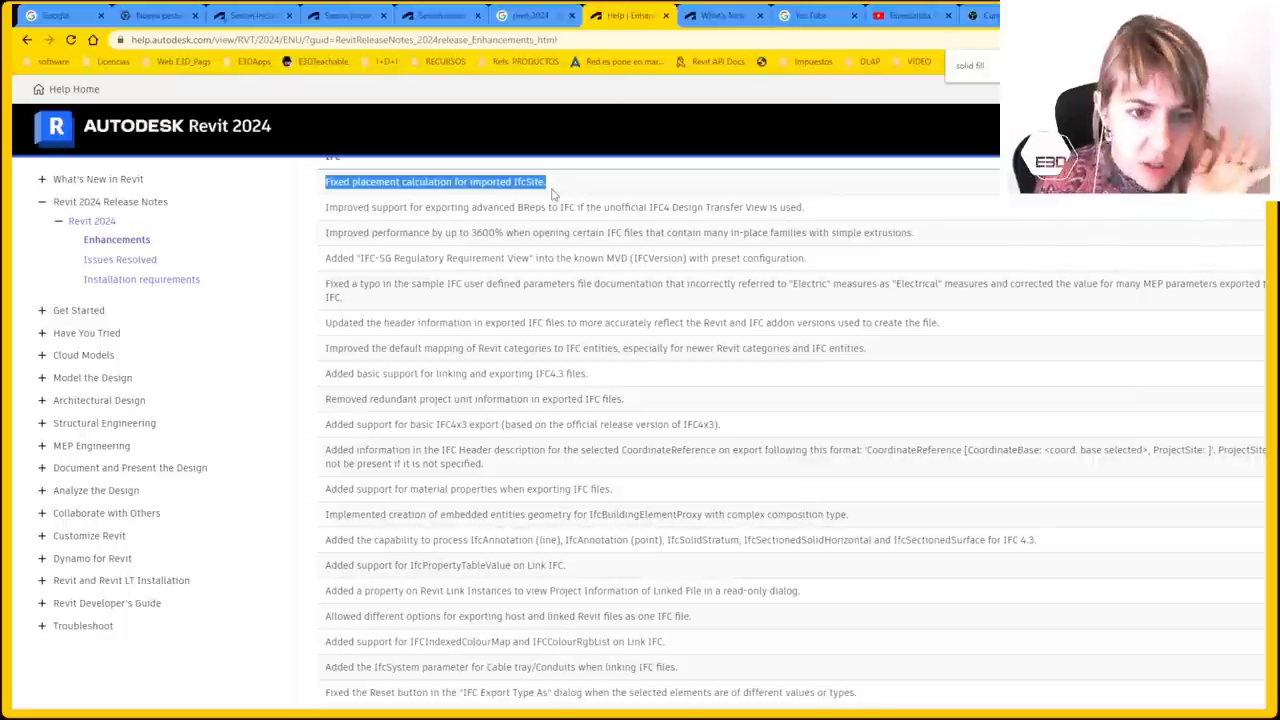
{"action": "left_click_drag", "start_coordinate": [522, 284], "coordinate": [538, 490]}
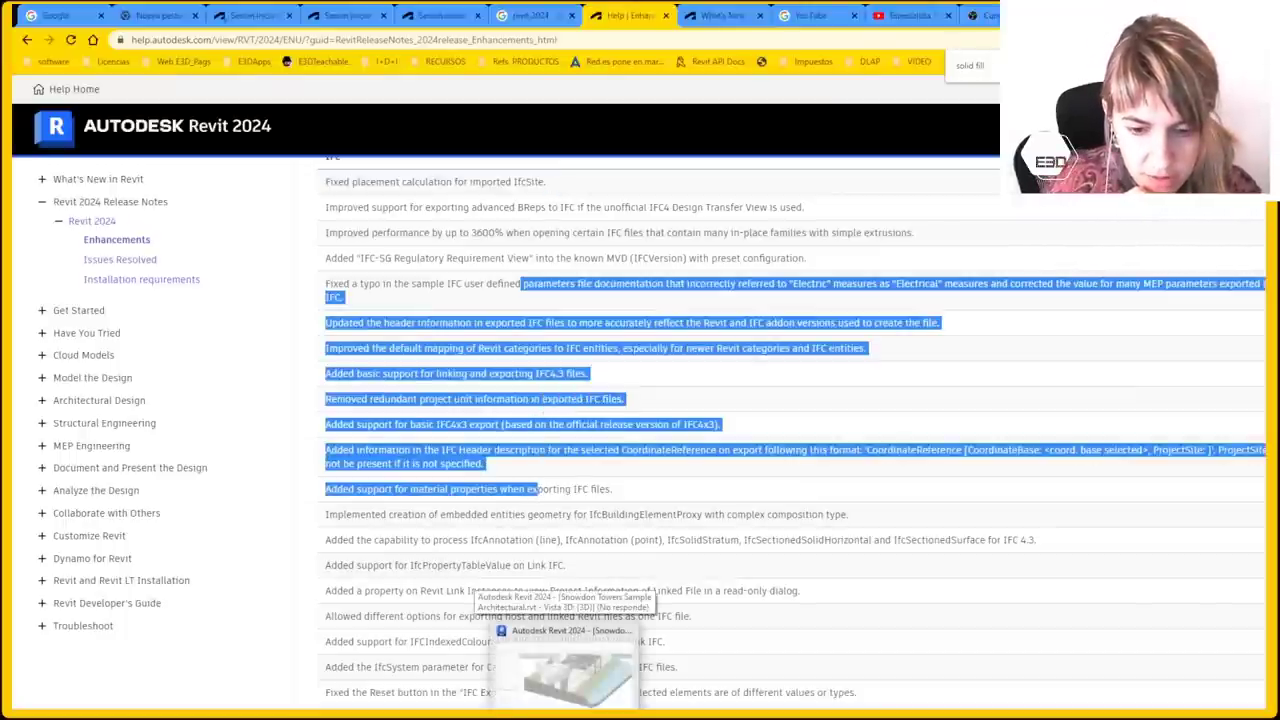
{"action": "left_click", "coordinate": [575, 660]}
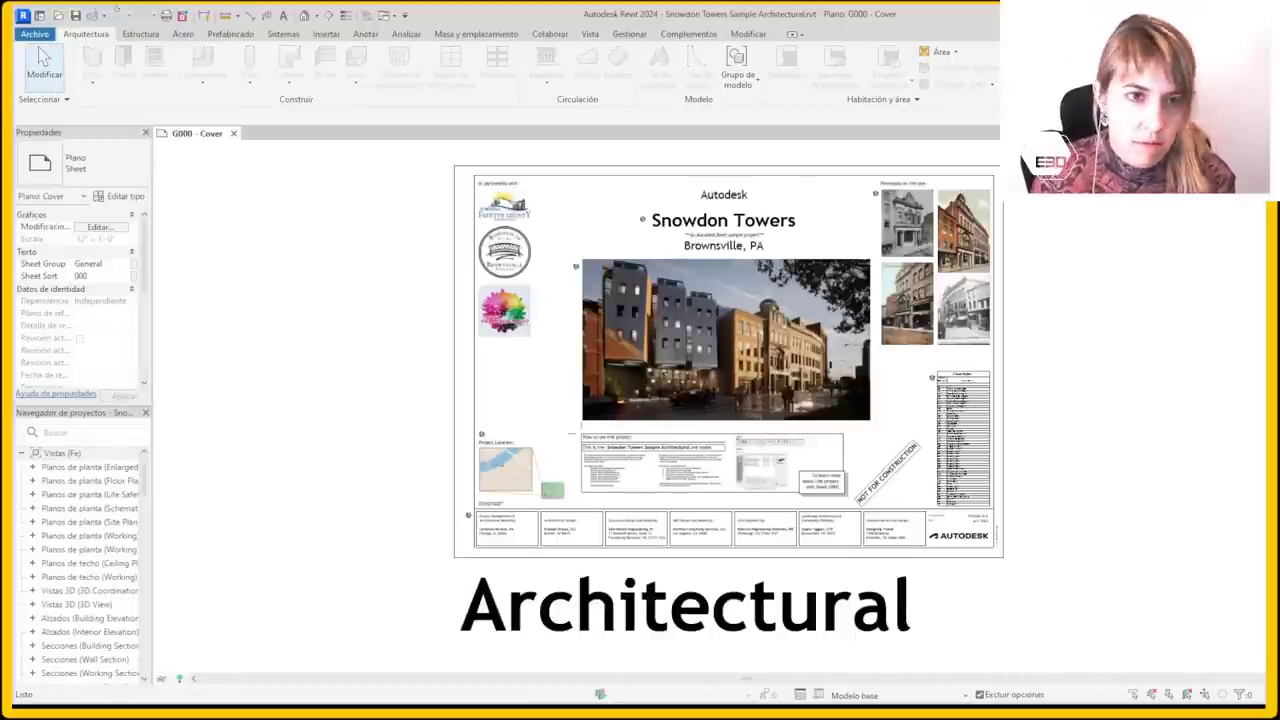
Open the default 3D view and enable its Section Box in Properties
{"action": "left_click", "coordinate": [307, 14]}
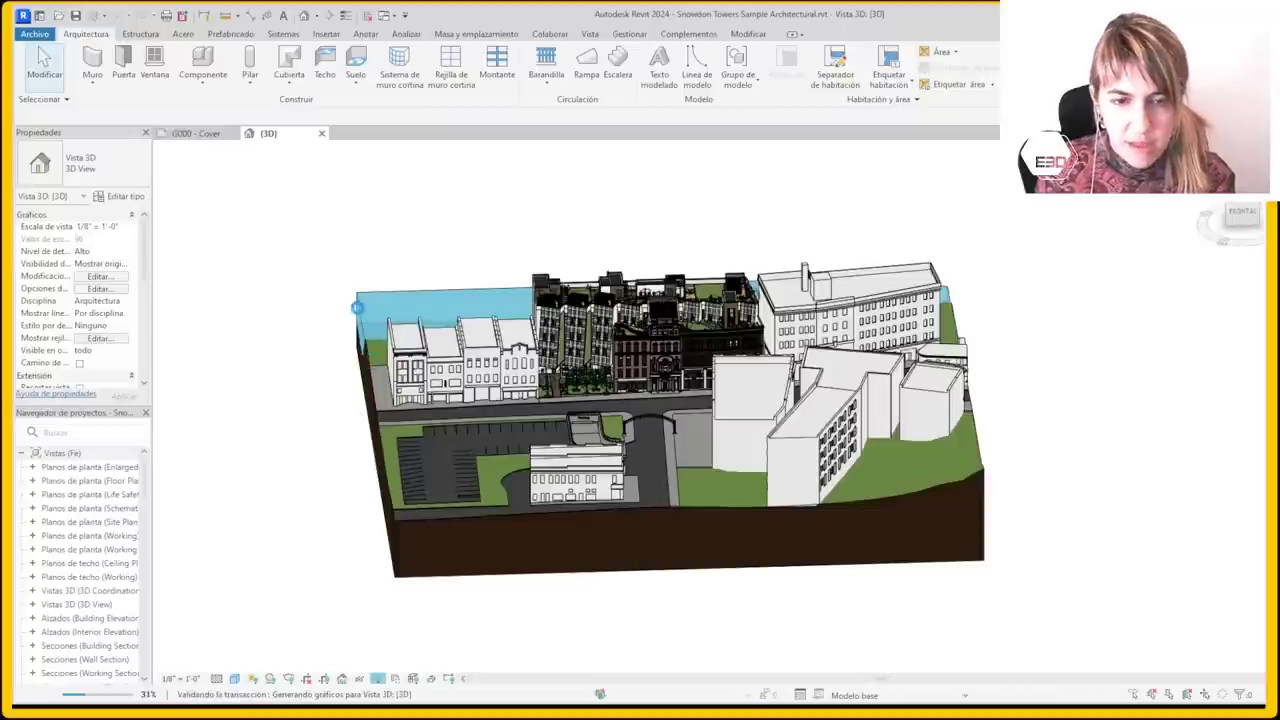
{"action": "left_click", "coordinate": [605, 510]}
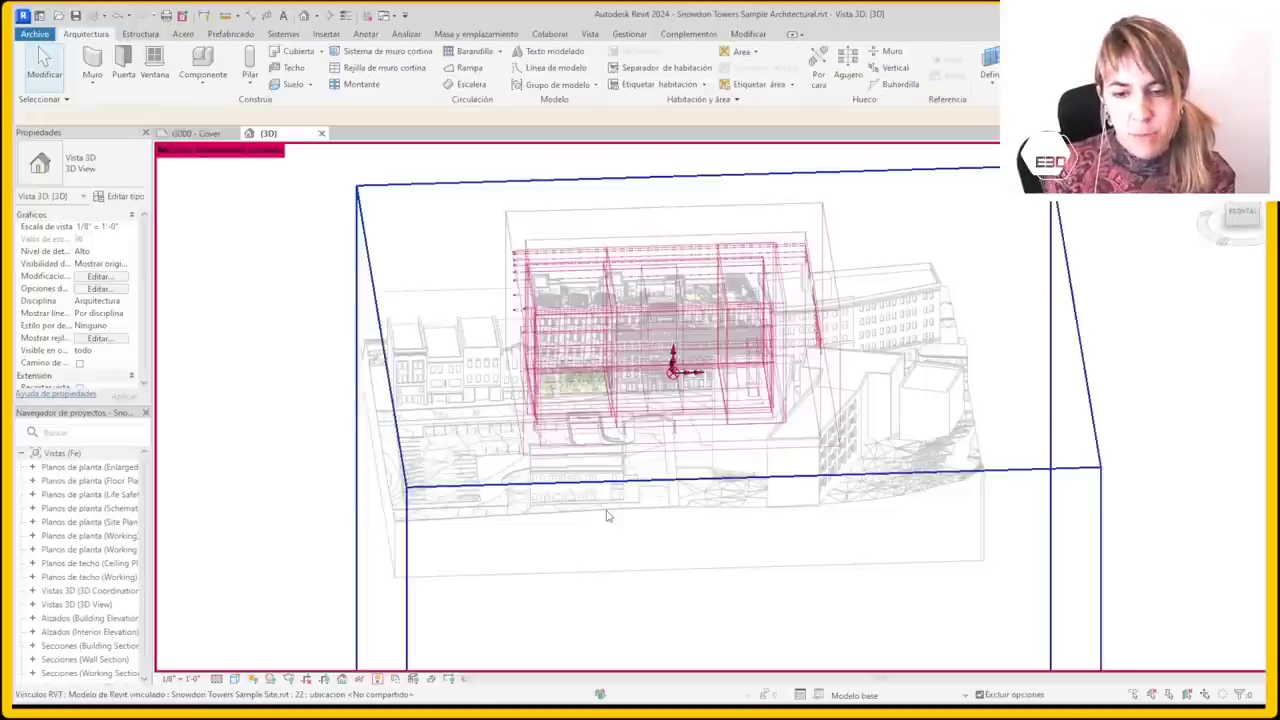
{"action": "left_click", "coordinate": [297, 206]}
{"action": "scroll", "coordinate": [406, 537], "scroll_direction": "down", "scroll_amount": 2}
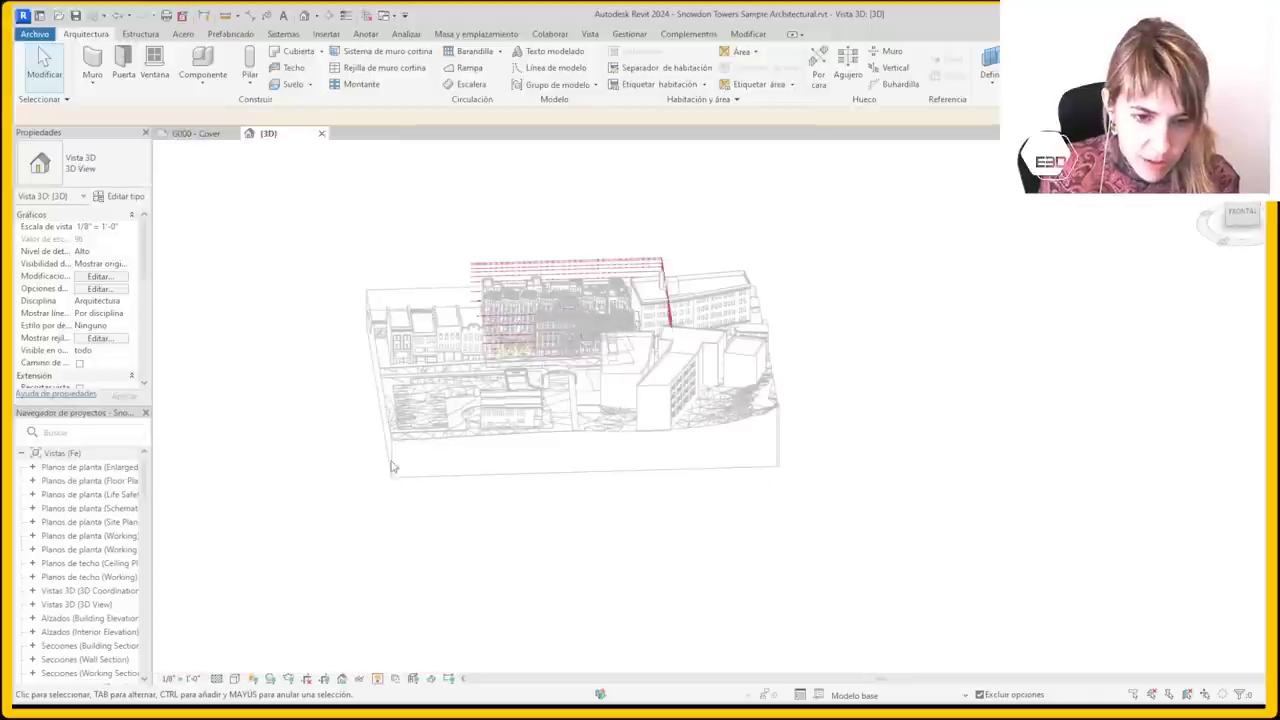
{"action": "scroll", "coordinate": [119, 346], "scroll_direction": "down", "scroll_amount": 5}
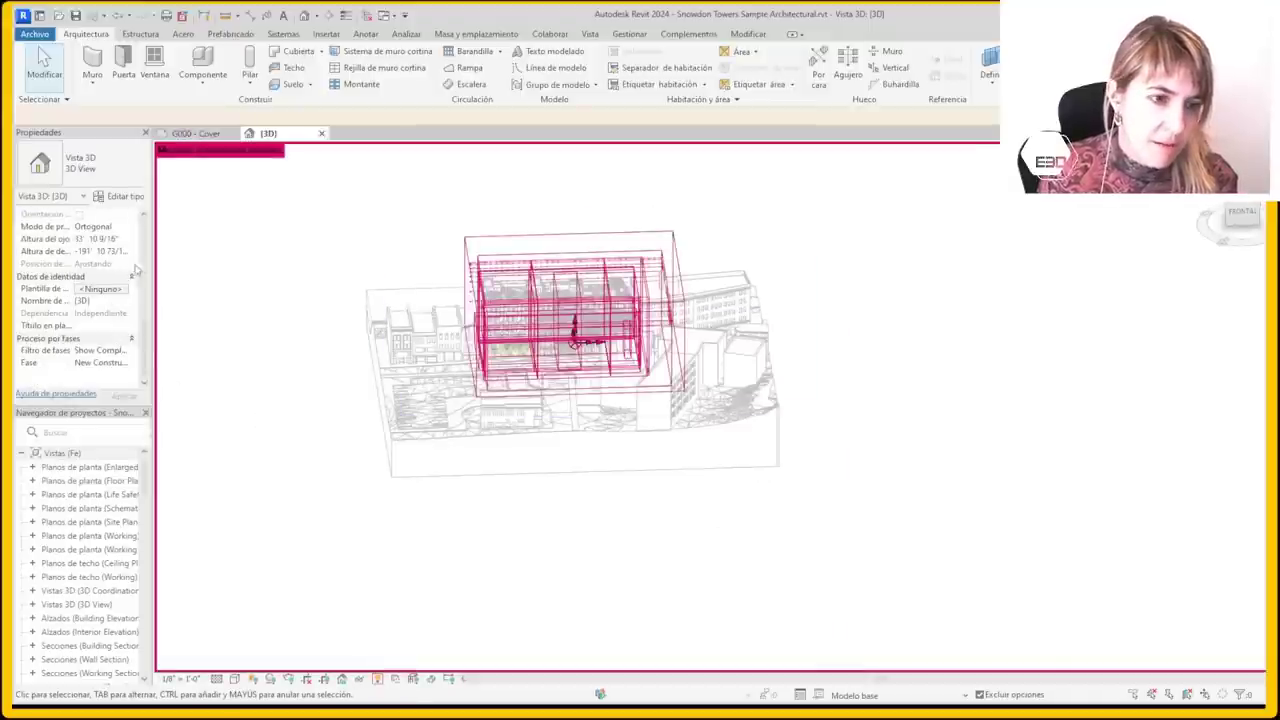
{"action": "scroll", "coordinate": [145, 338], "scroll_direction": "up", "scroll_amount": 2}
{"action": "scroll", "coordinate": [143, 338], "scroll_direction": "up", "scroll_amount": 1}
{"action": "scroll", "coordinate": [148, 327], "scroll_direction": "up", "scroll_amount": 1}
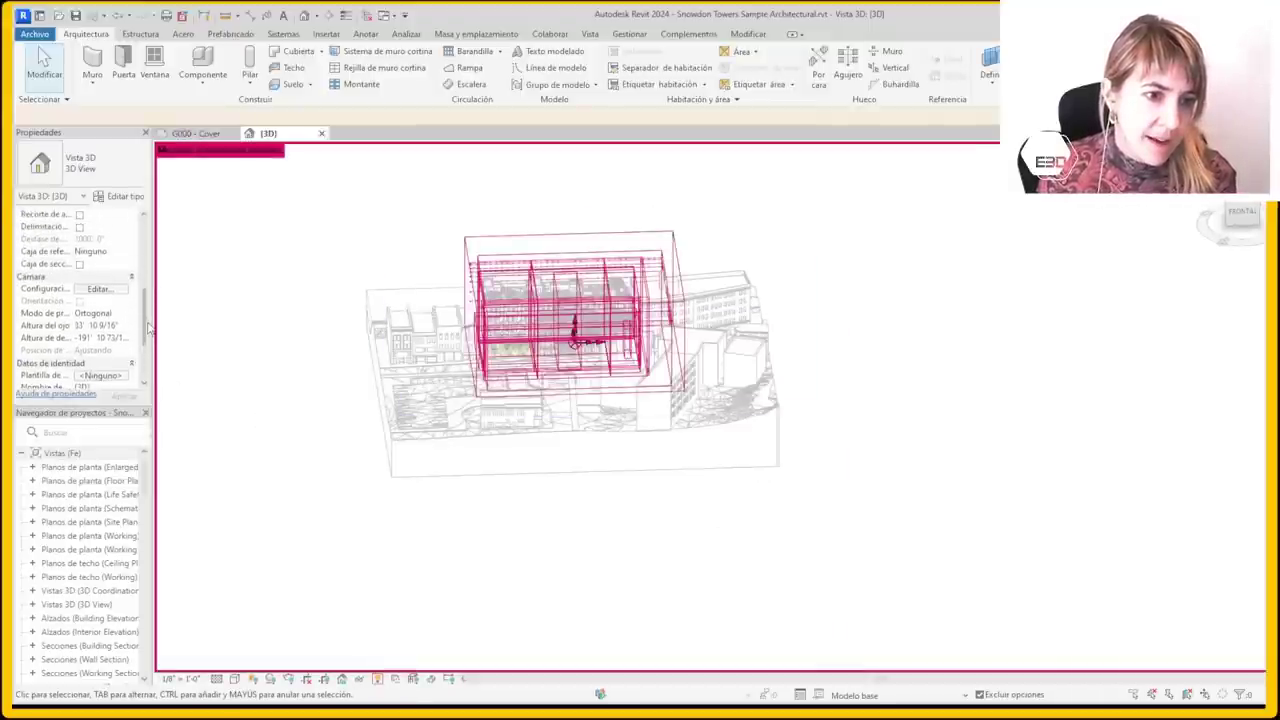
{"action": "left_click", "coordinate": [79, 264]}
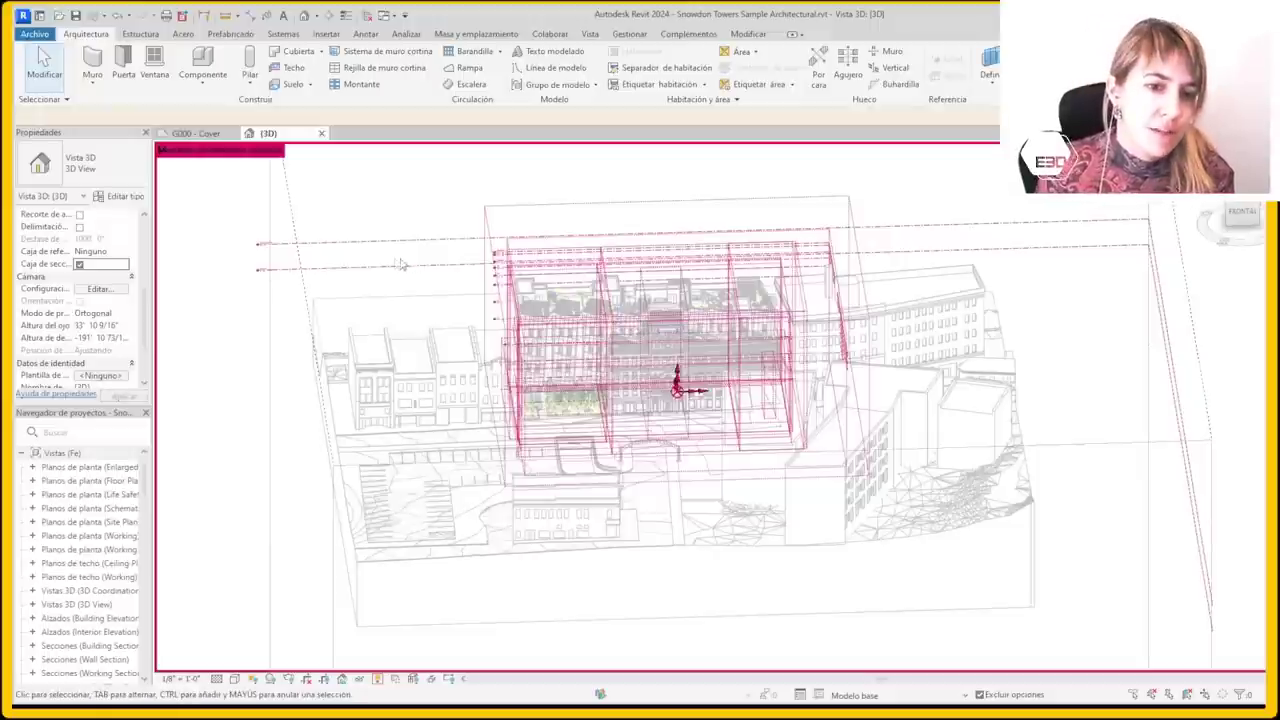
Zoom out, reveal hidden elements with RH, and orbit to view the whole site
{"action": "scroll", "coordinate": [640, 328], "scroll_direction": "down", "scroll_amount": 3}
{"action": "scroll", "coordinate": [777, 331], "scroll_direction": "down", "scroll_amount": 2}
{"action": "scroll", "coordinate": [856, 311], "scroll_direction": "down", "scroll_amount": 2}
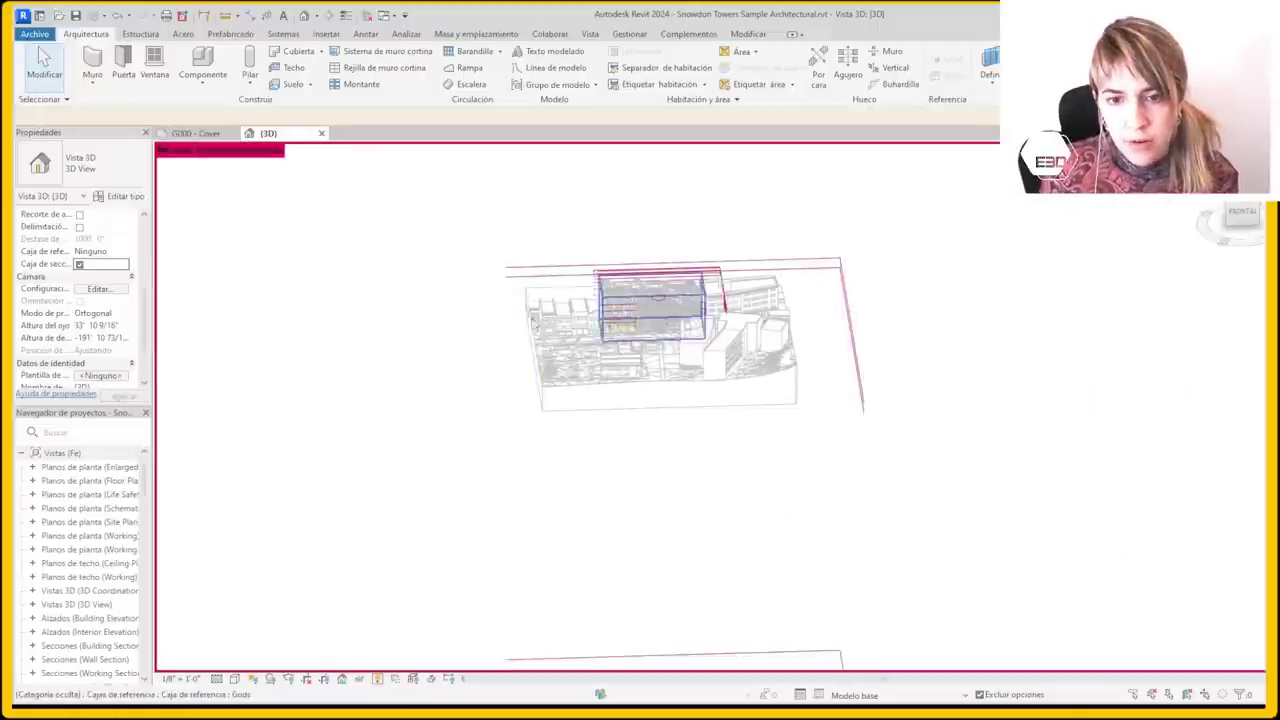
{"action": "middle_click_drag", "start_coordinate": [607, 493], "coordinate": [713, 449], "text": "shift"}
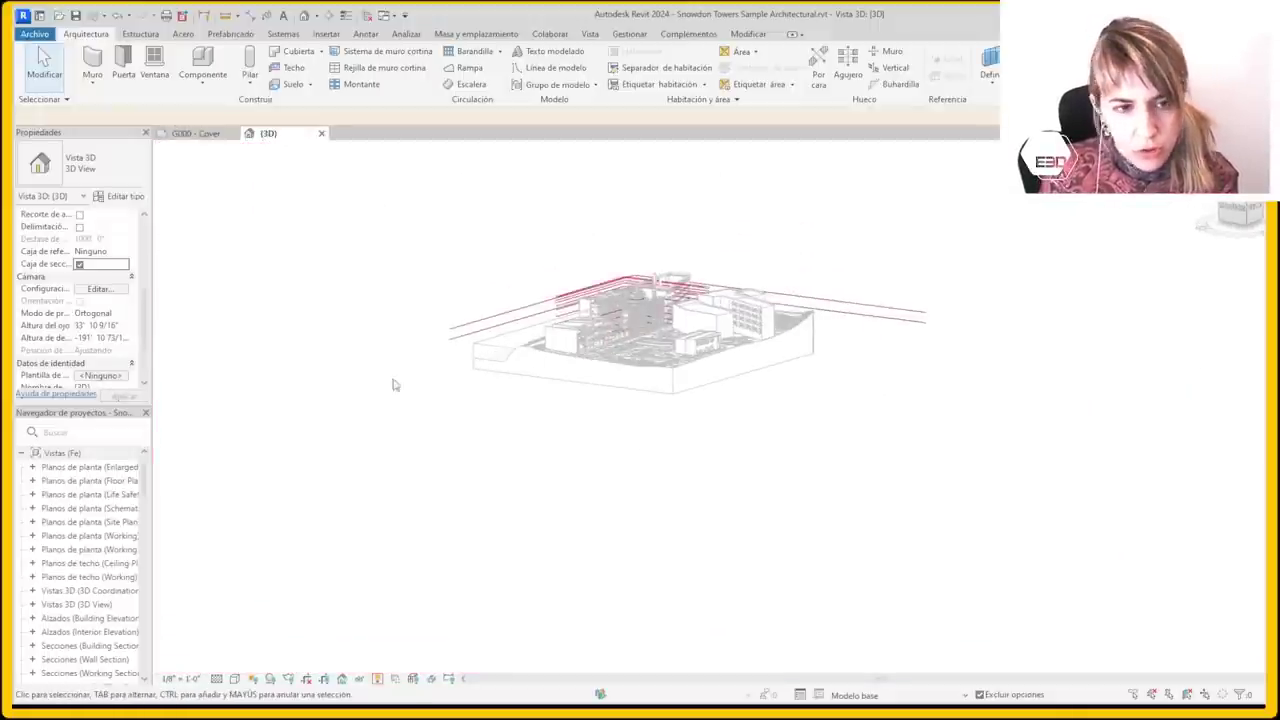
{"action": "key", "text": "r"}
{"action": "key", "text": "h"}
{"action": "mouse_move", "coordinate": [150, 320]}
{"action": "middle_mouse_down", "text": "shift"}
{"action": "mouse_move", "coordinate": [760, 390]}
{"action": "mouse_move", "coordinate": [566, 616]}
{"action": "mouse_move", "coordinate": [529, 594]}
{"action": "middle_mouse_up", "text": "shift"}
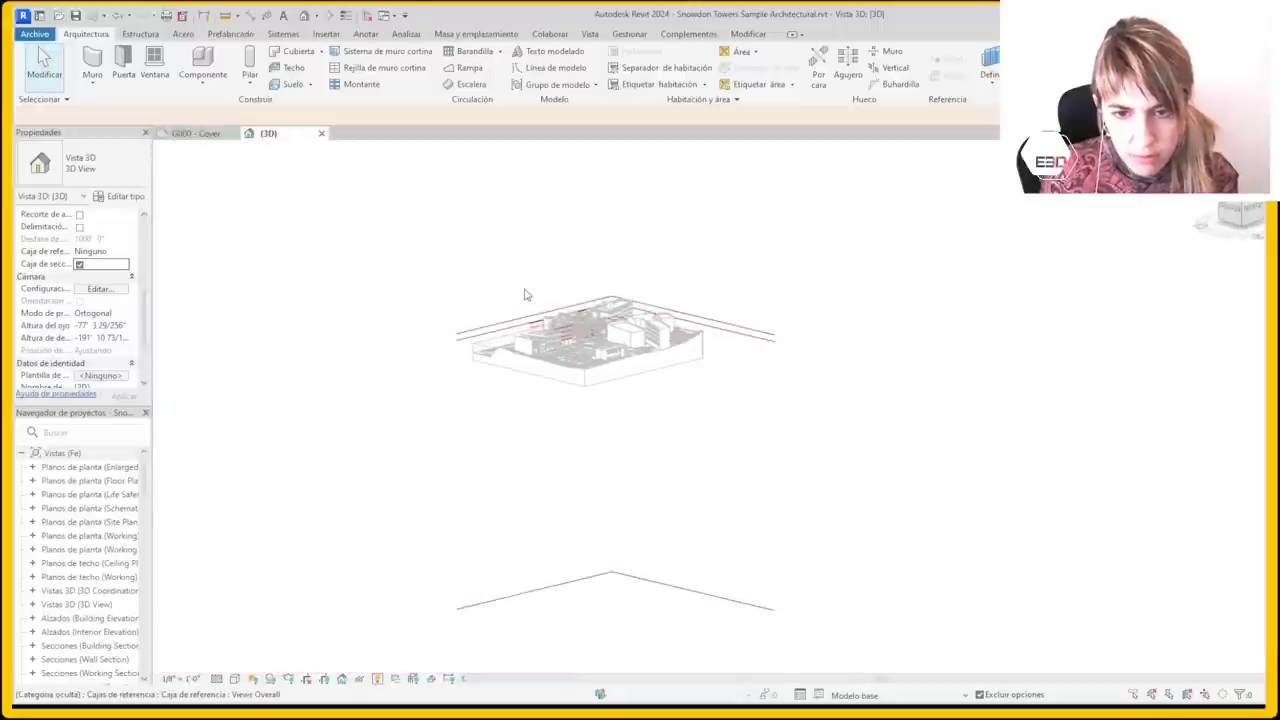
Drag the section box grips in to cut through a single building and orbit to inspect it
{"action": "left_click", "coordinate": [547, 312]}
{"action": "scroll", "coordinate": [547, 312], "scroll_direction": "up", "scroll_amount": 5}
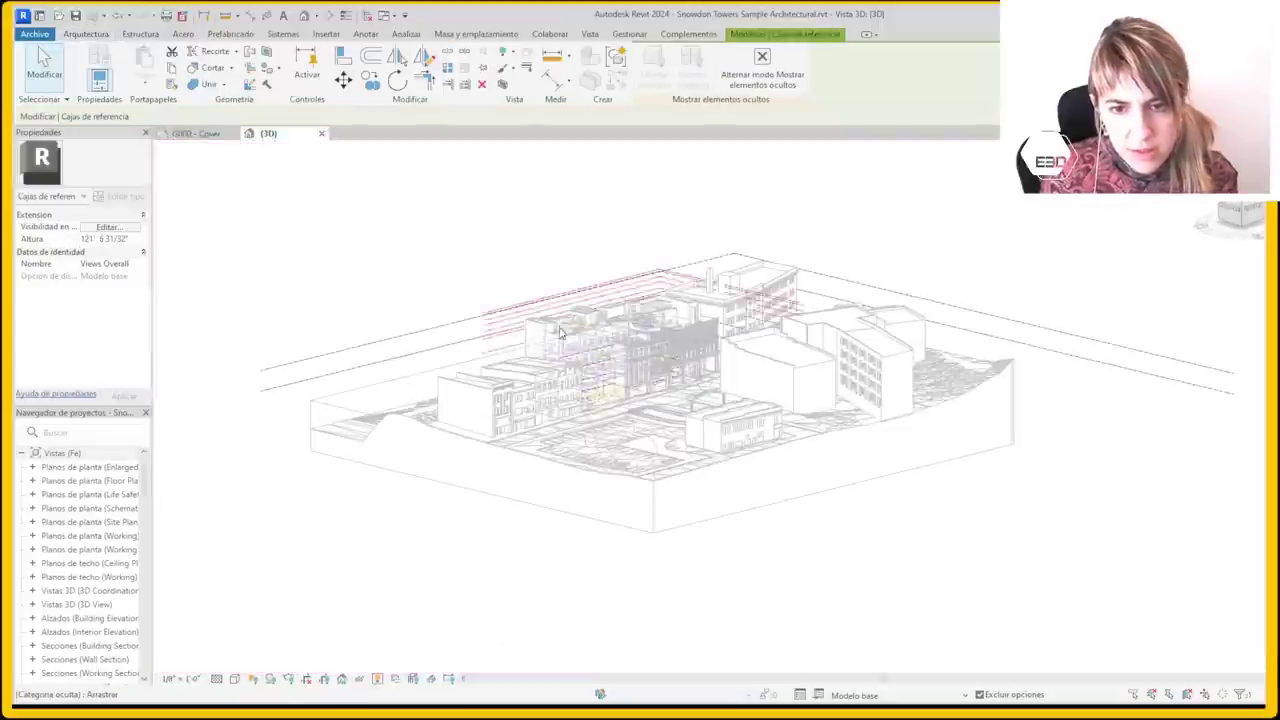
{"action": "scroll", "coordinate": [476, 252], "scroll_direction": "down", "scroll_amount": 5}
{"action": "left_click", "coordinate": [716, 513]}
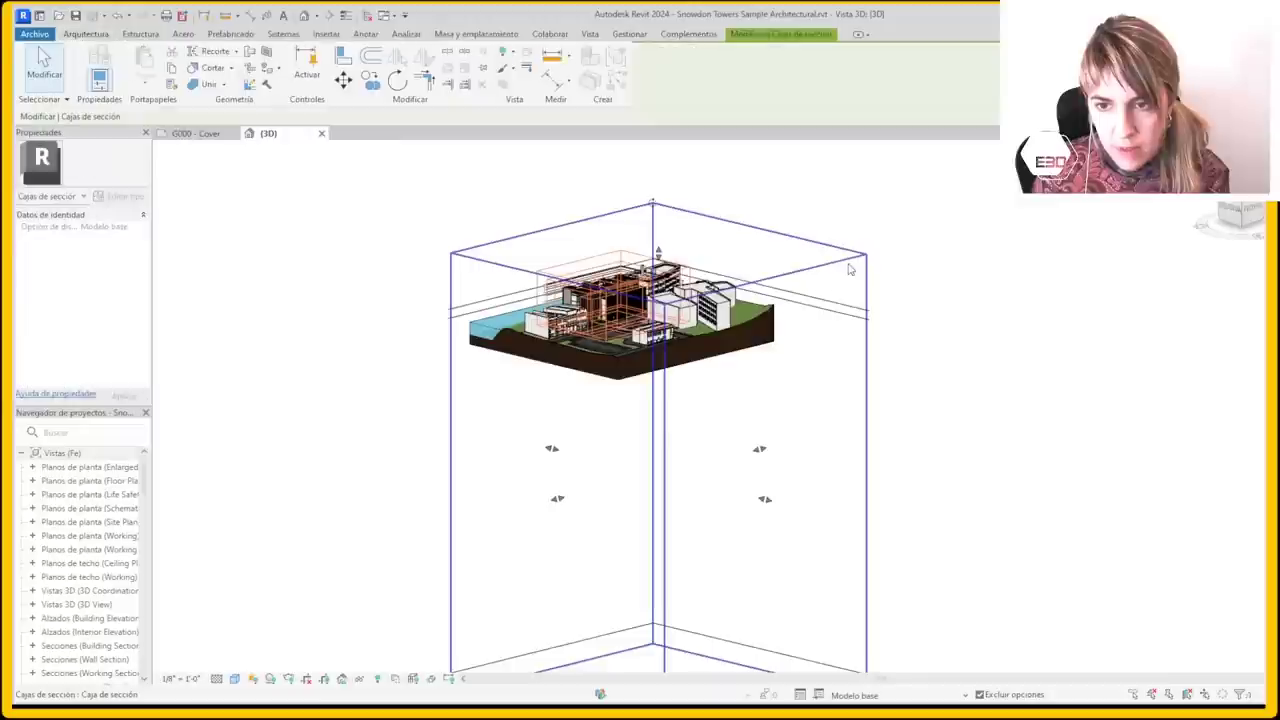
{"action": "left_click_drag", "start_coordinate": [716, 513], "coordinate": [720, 540]}
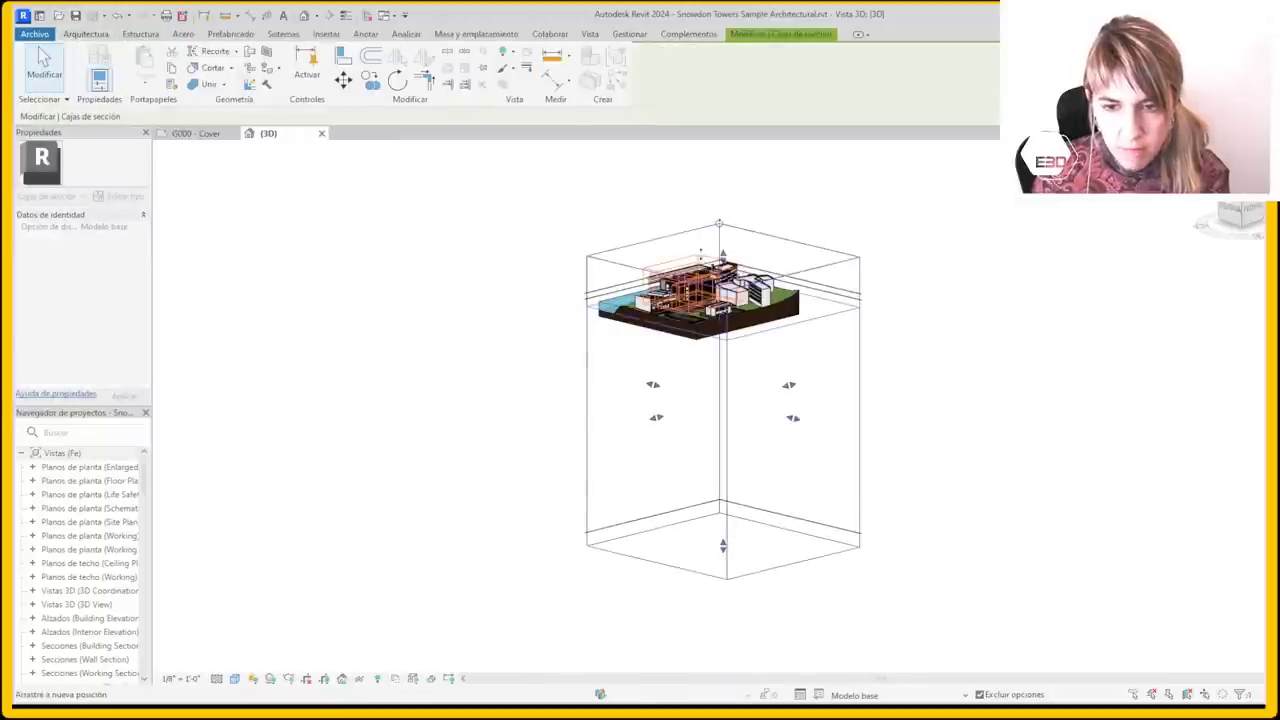
{"action": "scroll", "coordinate": [650, 260], "scroll_direction": "up", "scroll_amount": 5}
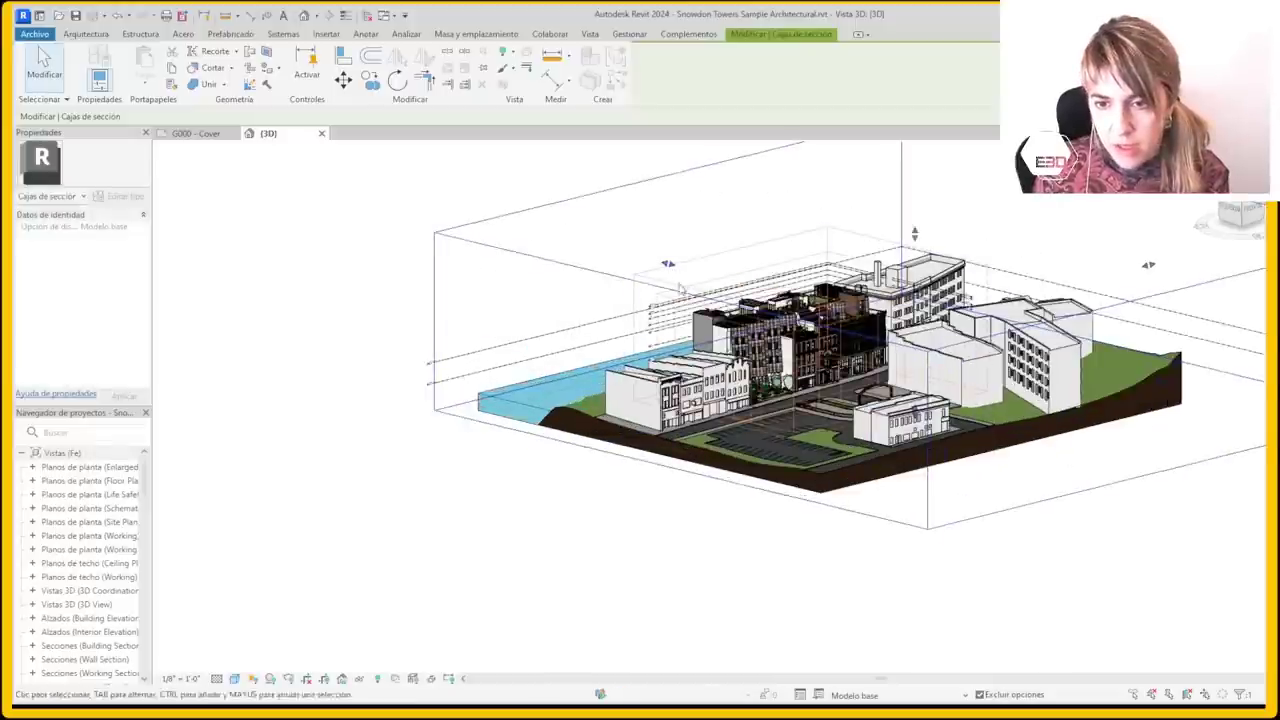
{"action": "mouse_move", "coordinate": [500, 393]}
{"action": "middle_mouse_down", "text": "shift"}
{"action": "mouse_move", "coordinate": [988, 320]}
{"action": "mouse_move", "coordinate": [730, 260]}
{"action": "mouse_move", "coordinate": [571, 180]}
{"action": "middle_mouse_up", "text": "shift"}
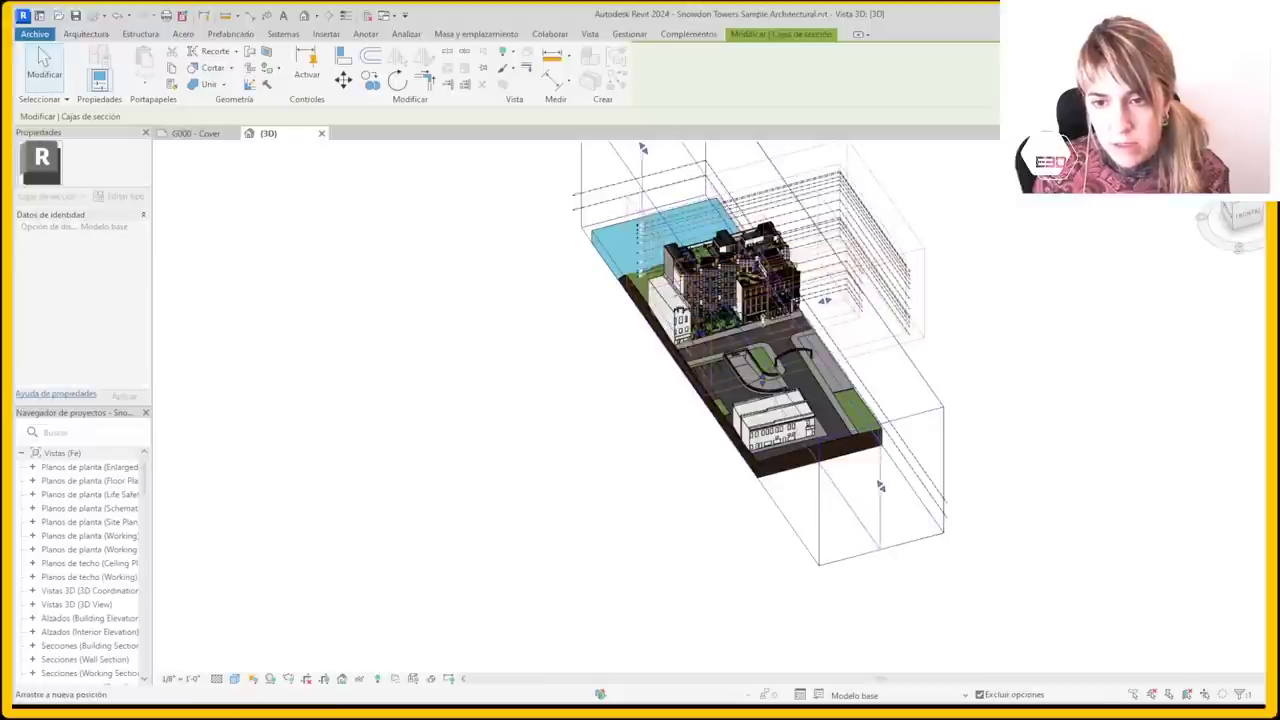
{"action": "middle_click_drag", "start_coordinate": [770, 320], "coordinate": [343, 224], "text": "shift"}
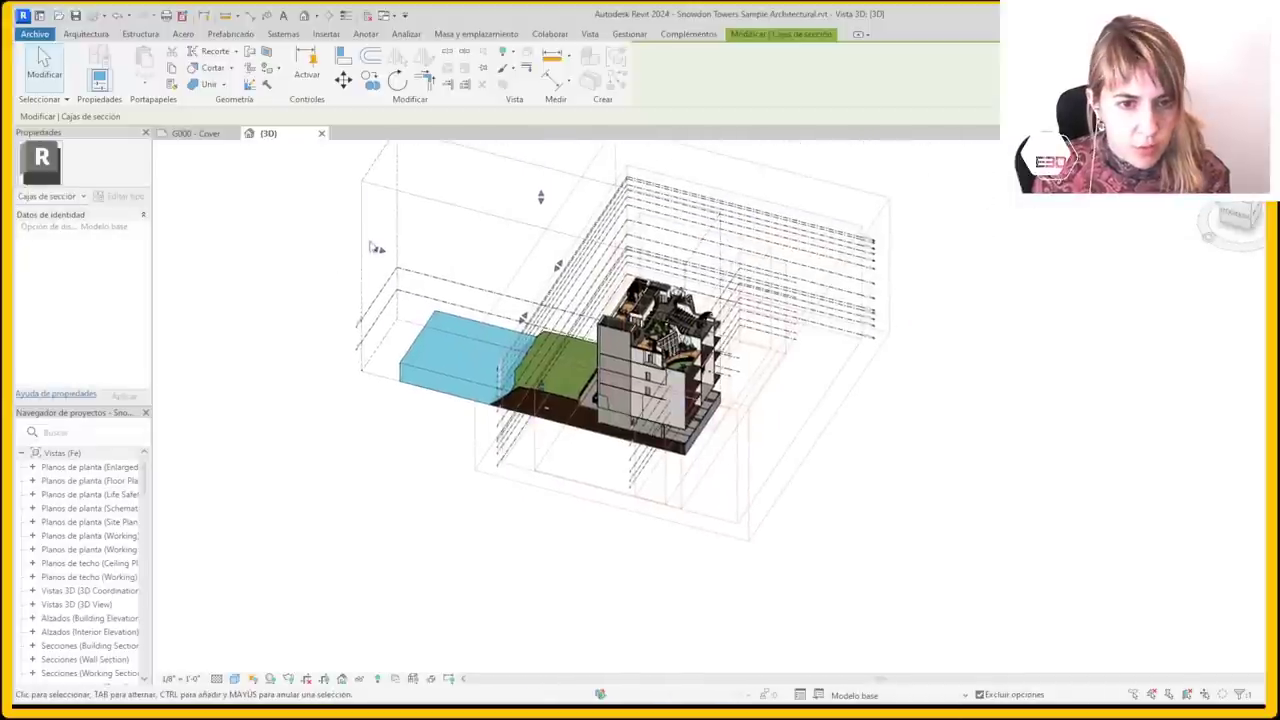
{"action": "scroll", "coordinate": [603, 429], "scroll_direction": "up", "scroll_amount": 3}
{"action": "scroll", "coordinate": [471, 400], "scroll_direction": "up", "scroll_amount": 2}
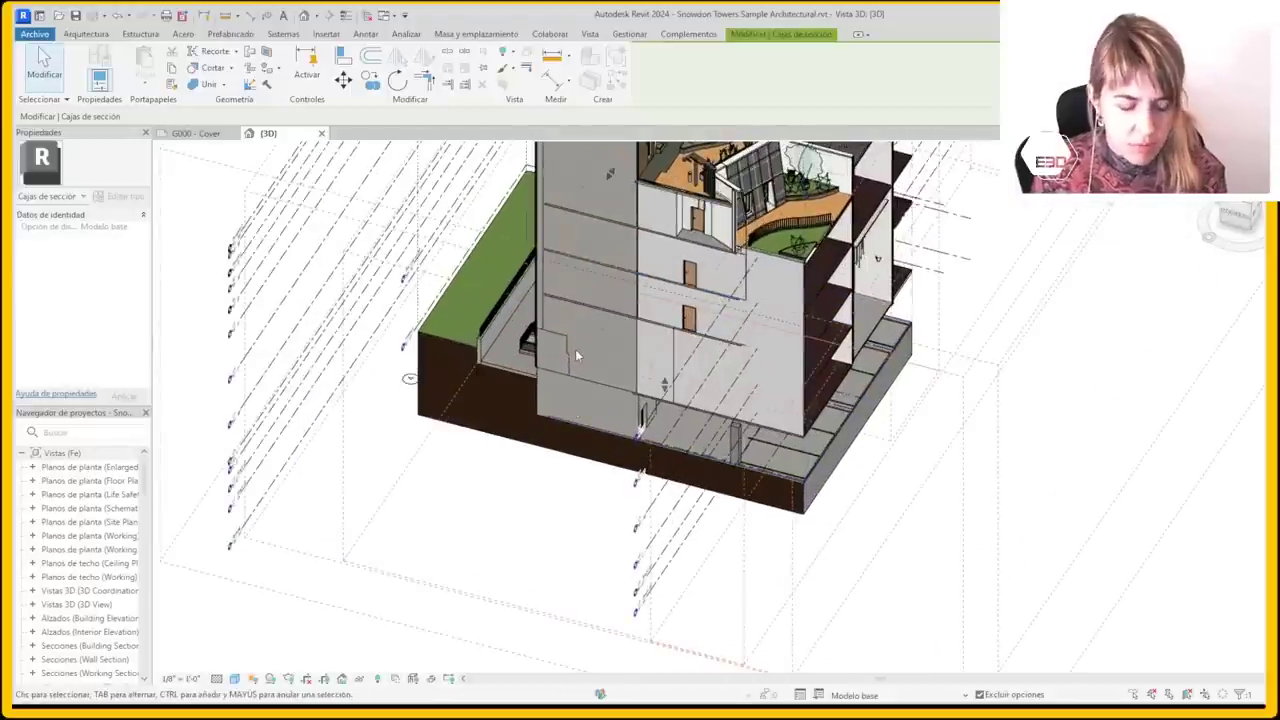
Hide all annotation categories in the 3D view through Visibility/Graphics (VG)
{"action": "key", "text": "v"}
{"action": "key", "text": "v"}
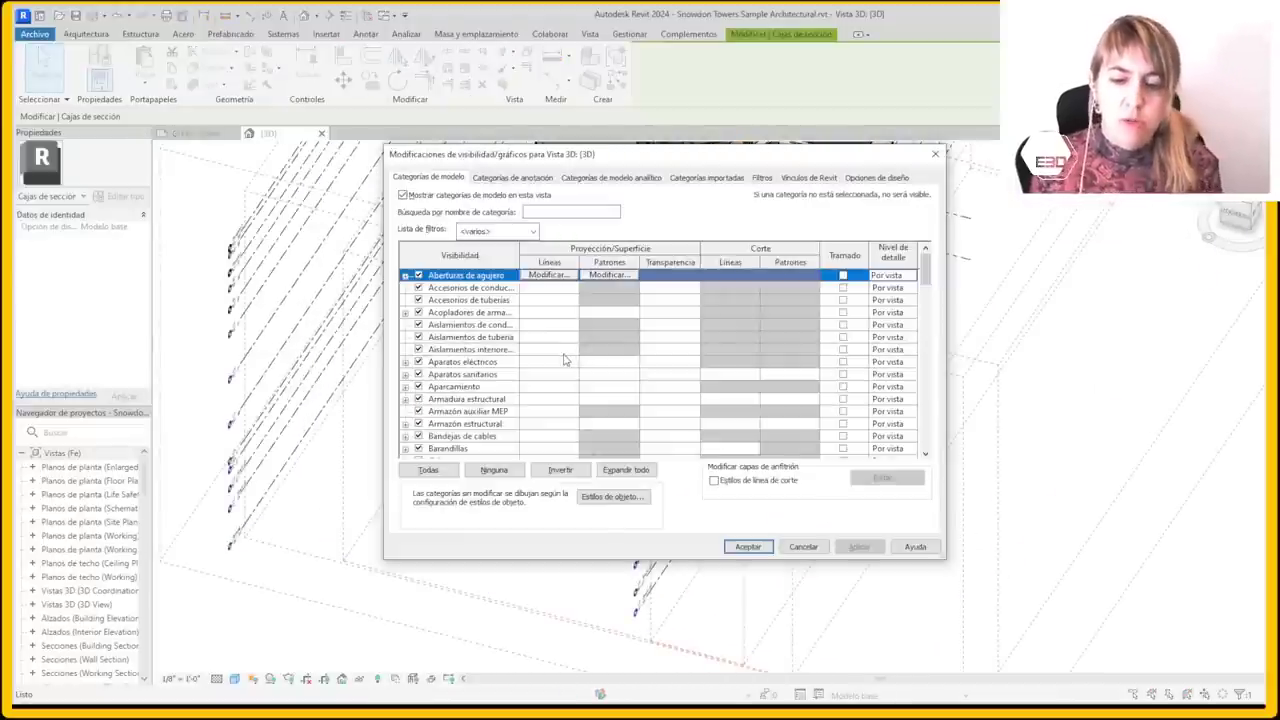
{"action": "left_click", "coordinate": [508, 178]}
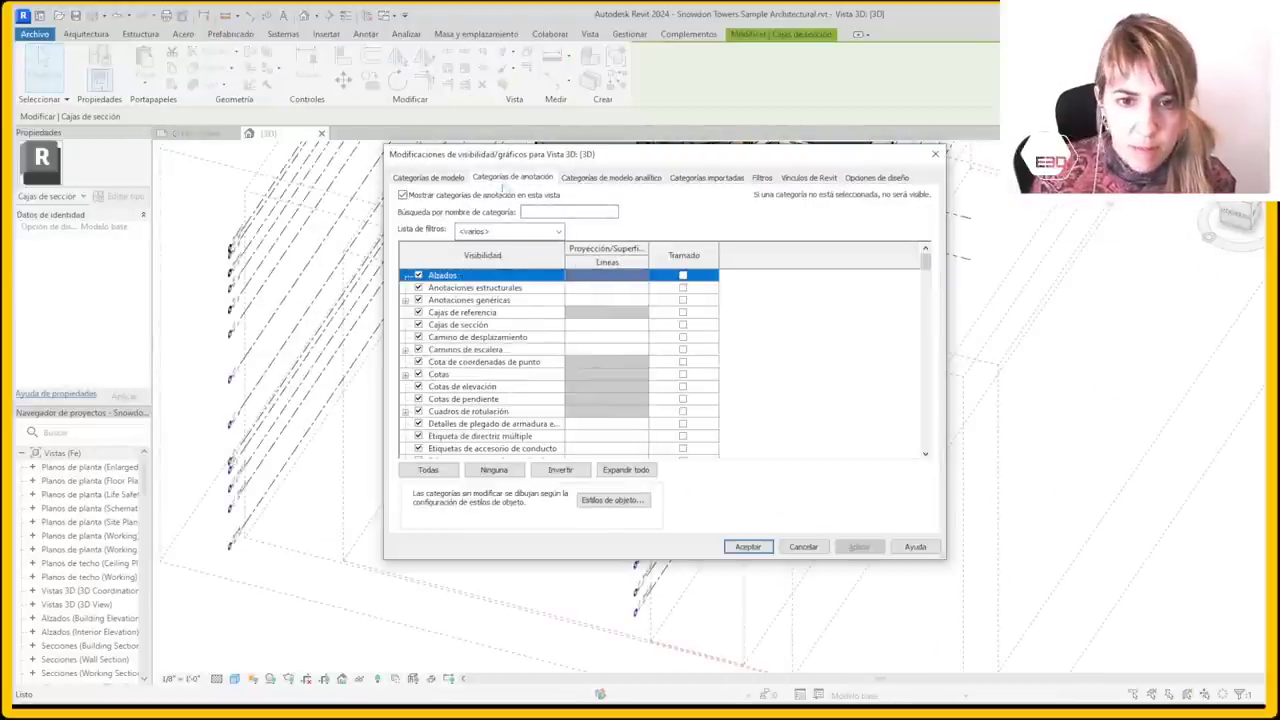
{"action": "left_click", "coordinate": [402, 195]}
{"action": "left_click", "coordinate": [748, 547]}
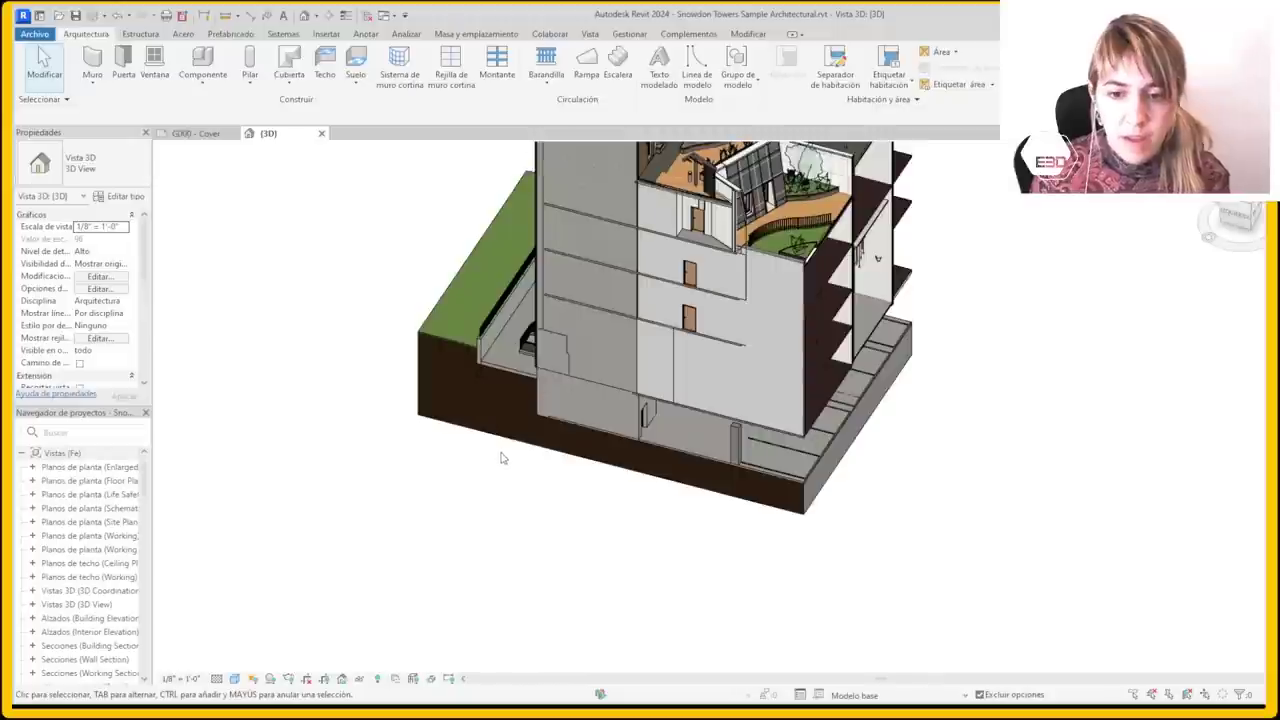
{"action": "scroll", "coordinate": [505, 455], "scroll_direction": "down", "scroll_amount": 3}
Create a new export setup based on IFC4x3 [Experimental], renaming it to end in 'Lu'
{"action": "left_click", "coordinate": [36, 34]}
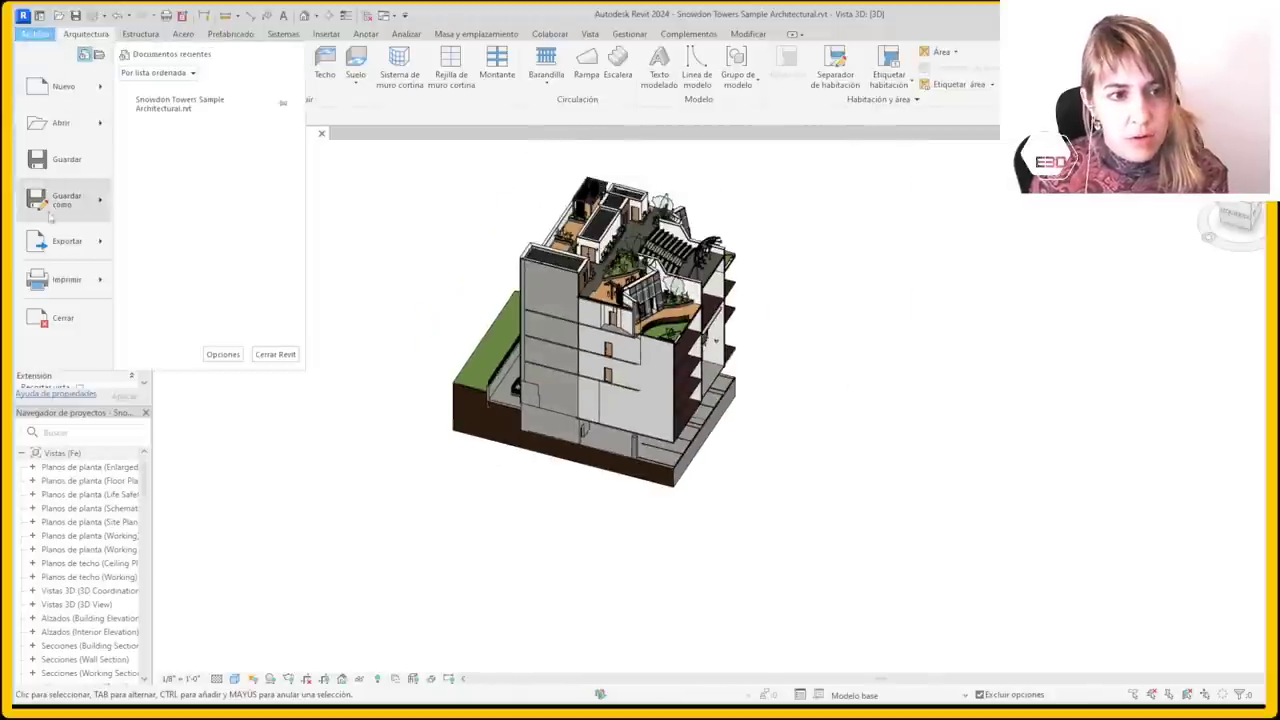
{"action": "mouse_move", "coordinate": [67, 241]}
{"action": "left_click", "coordinate": [120, 250]}
{"action": "left_click", "coordinate": [665, 266]}
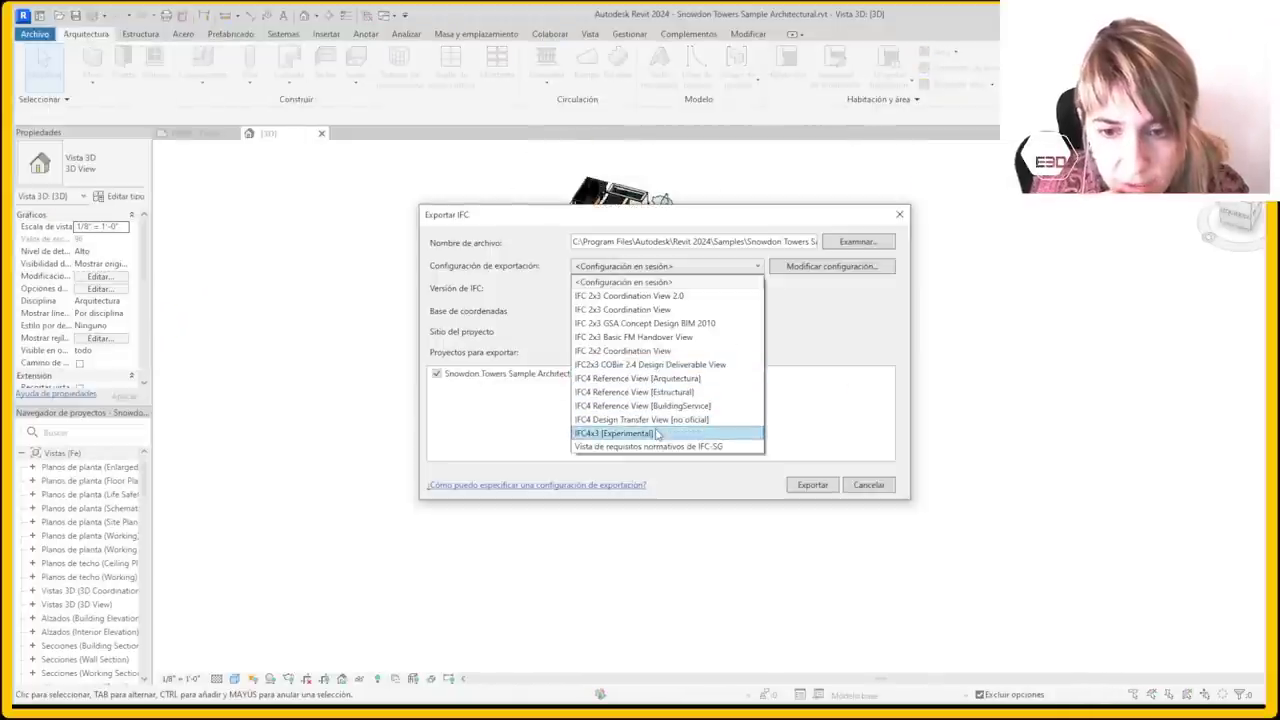
{"action": "left_click", "coordinate": [657, 434]}
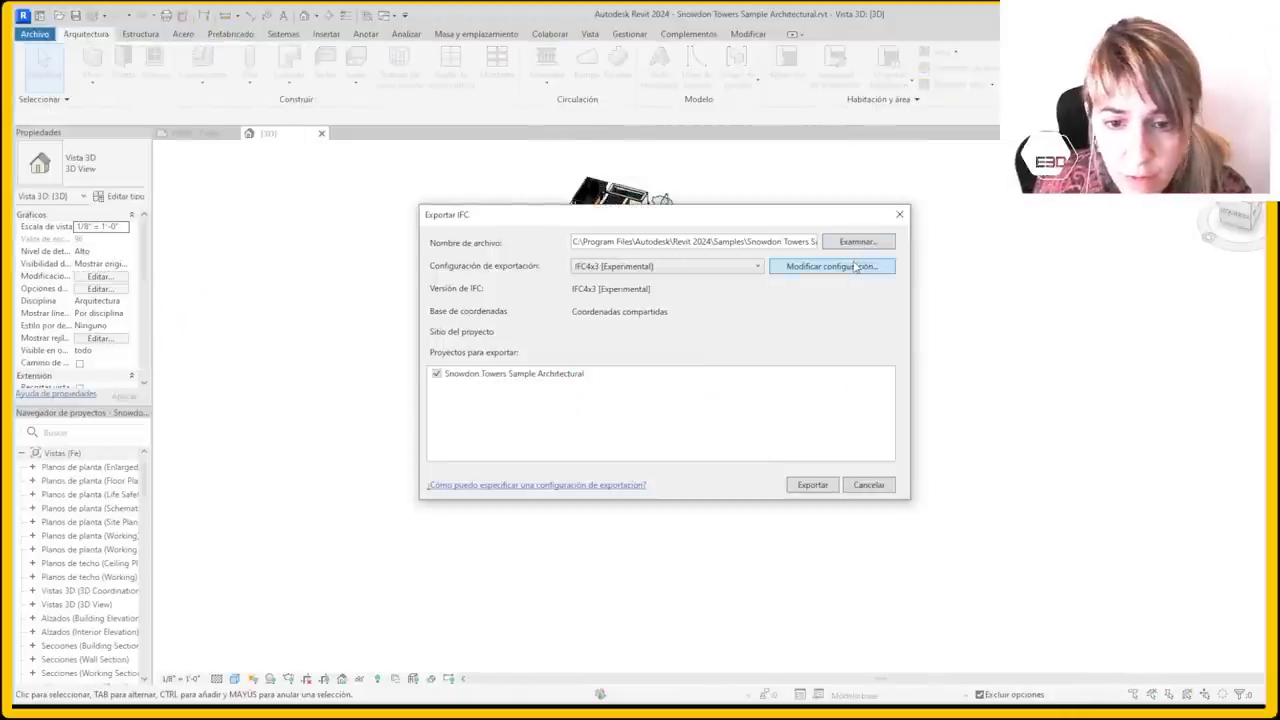
{"action": "left_click", "coordinate": [855, 267]}
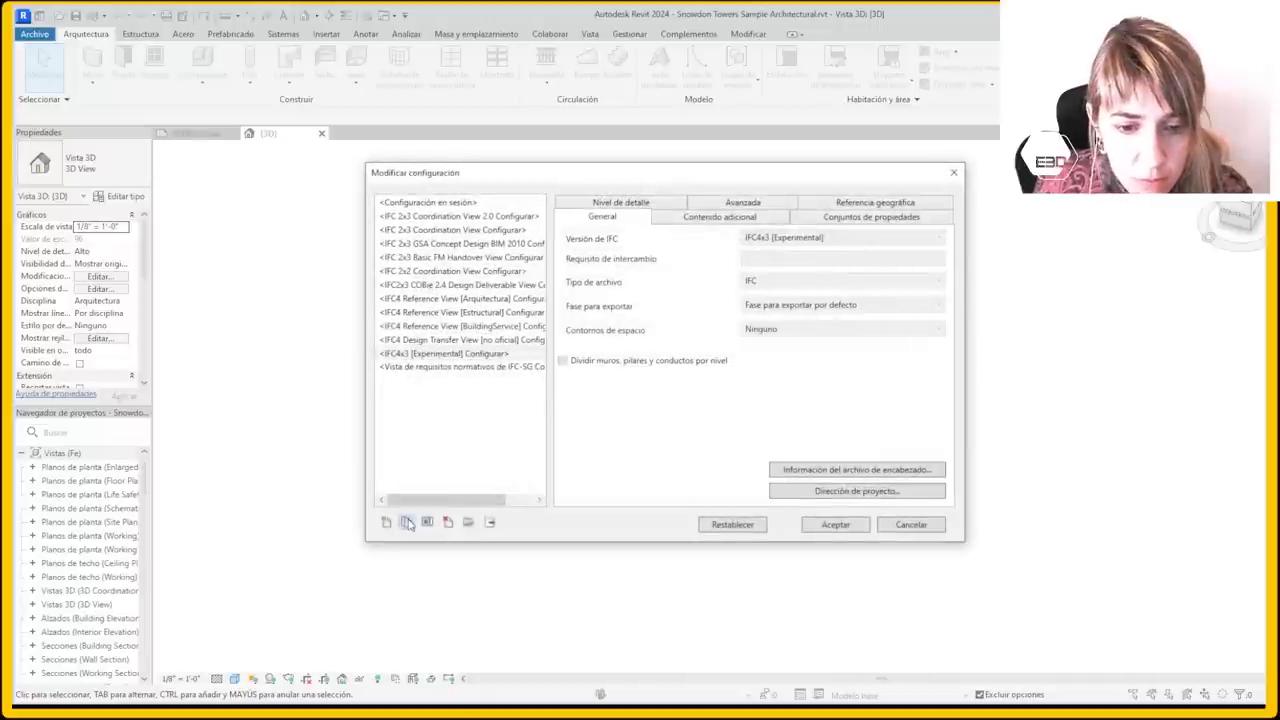
{"action": "left_click", "coordinate": [406, 521]}
{"action": "key", "text": "BackSpace"}
{"action": "type", "text": "Luisa"}
{"action": "key", "text": "Return"}
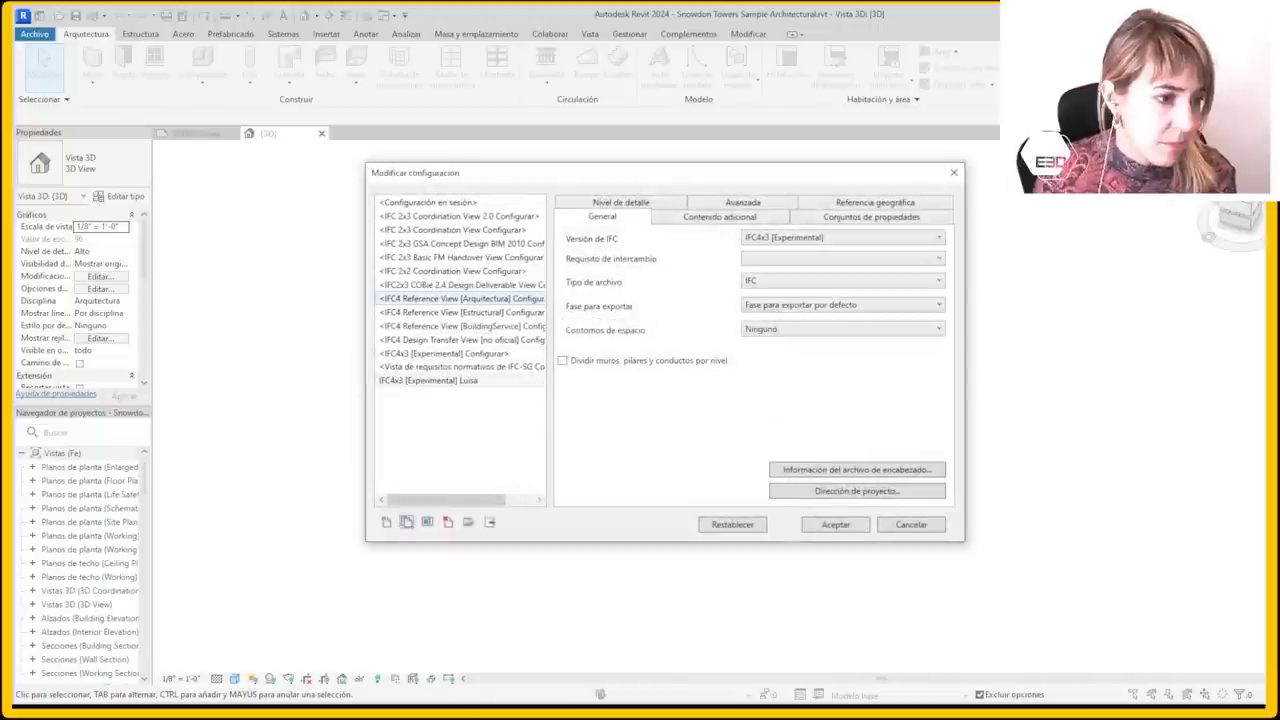
Review Additional Content (linked files not exported), Property Sets and Geographic Reference, then accept the setup
{"action": "left_click", "coordinate": [720, 216]}
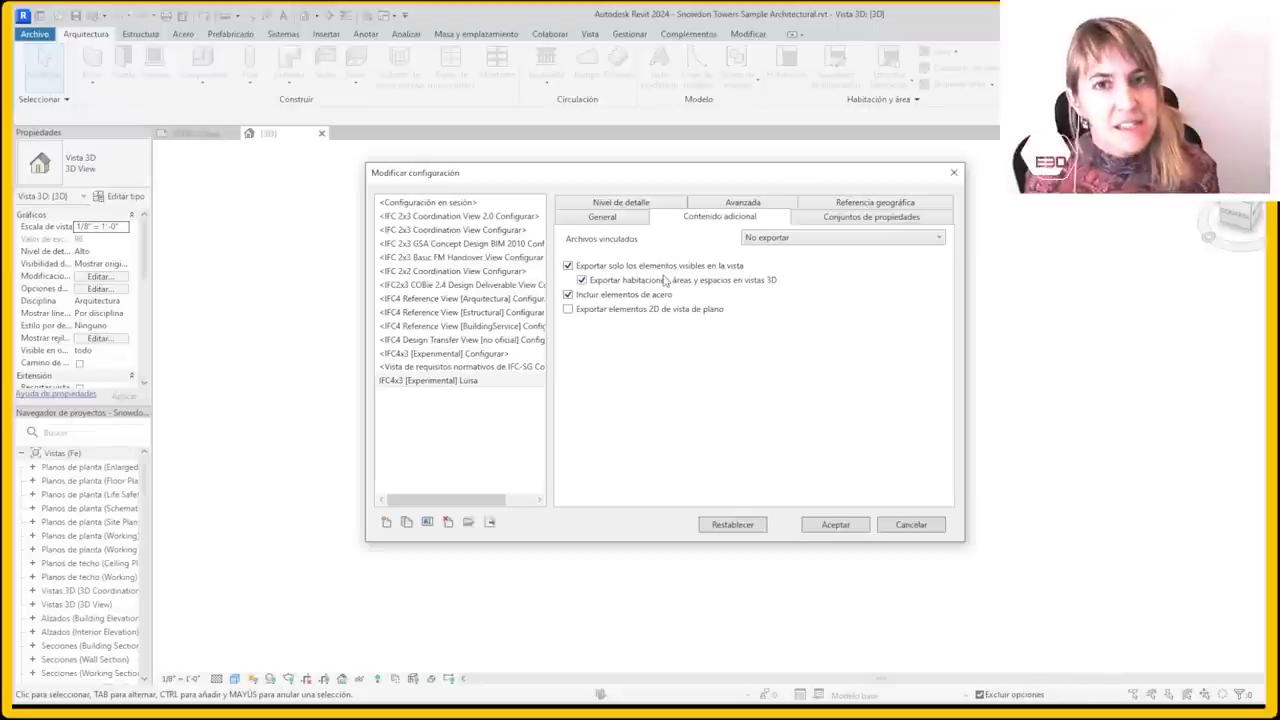
{"action": "left_click", "coordinate": [840, 237]}
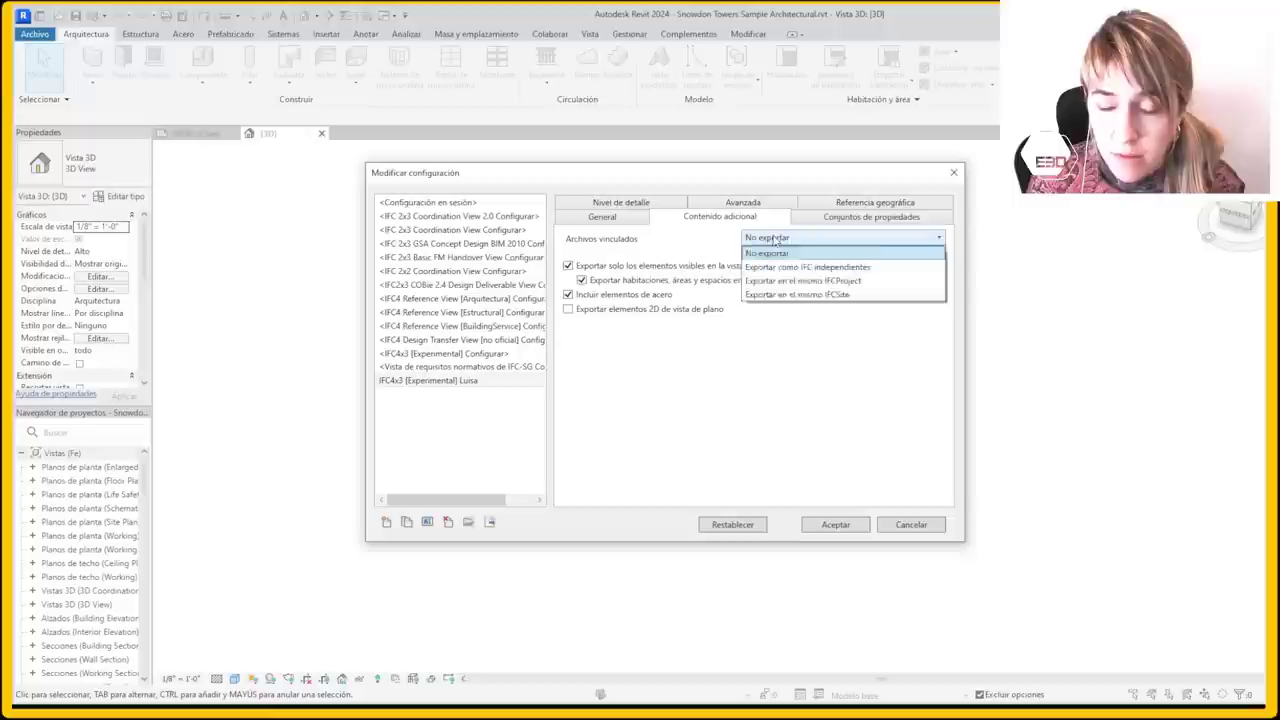
{"action": "left_click", "coordinate": [808, 237]}
{"action": "left_click", "coordinate": [838, 220]}
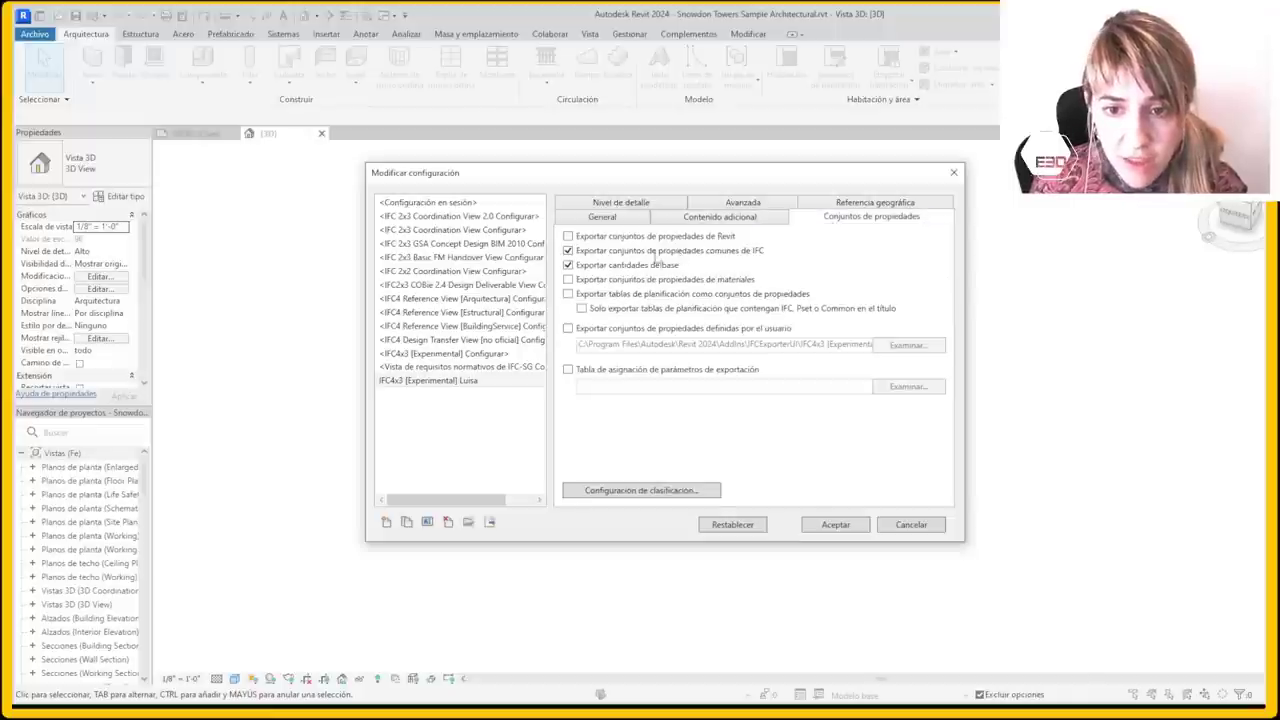
{"action": "left_click", "coordinate": [863, 204]}
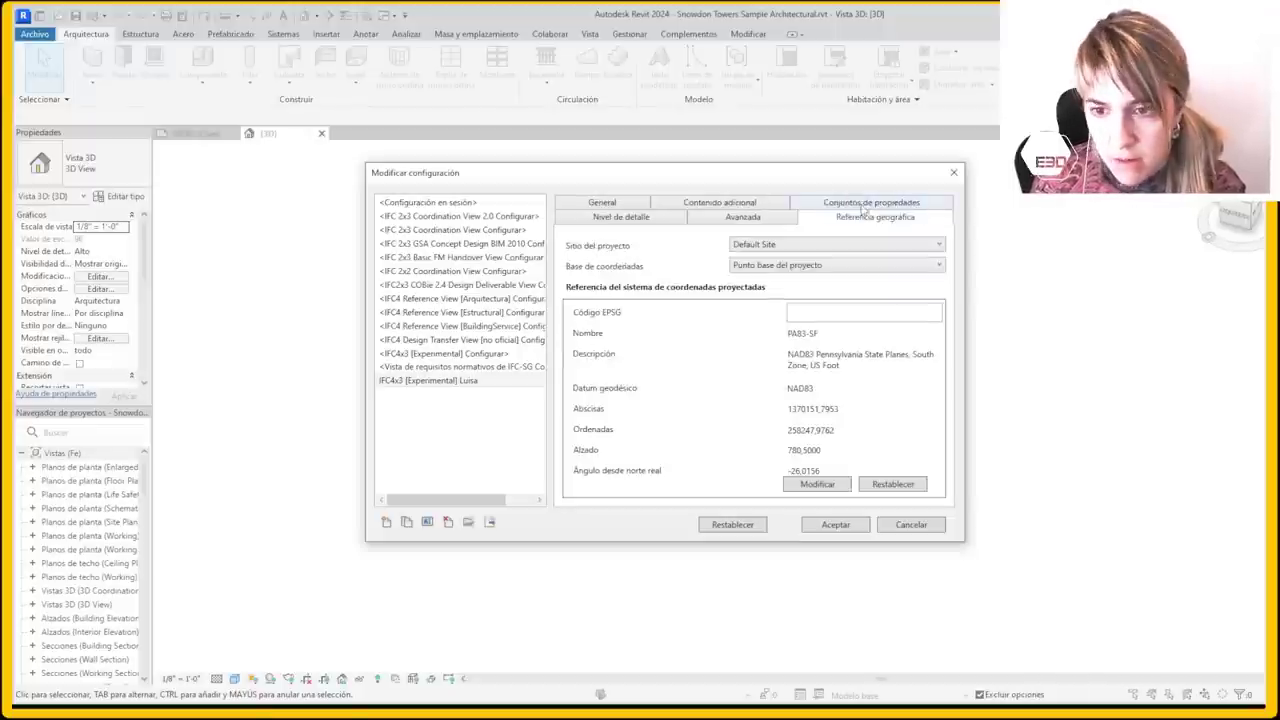
{"action": "left_click", "coordinate": [849, 531]}
Save the IFC export into a new Desktop folder named TestRevit29024
{"action": "scroll", "coordinate": [405, 243], "scroll_direction": "up", "scroll_amount": 15}
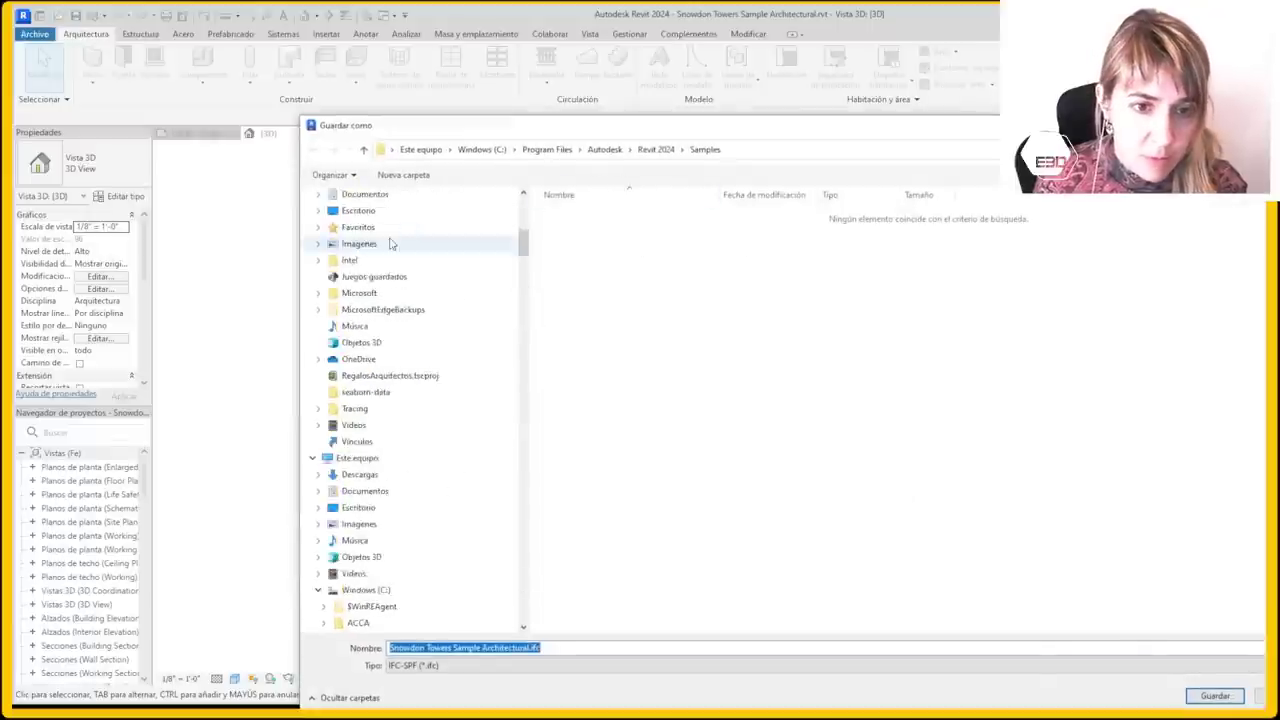
{"action": "scroll", "coordinate": [390, 243], "scroll_direction": "up", "scroll_amount": 10}
{"action": "left_click", "coordinate": [398, 389]}
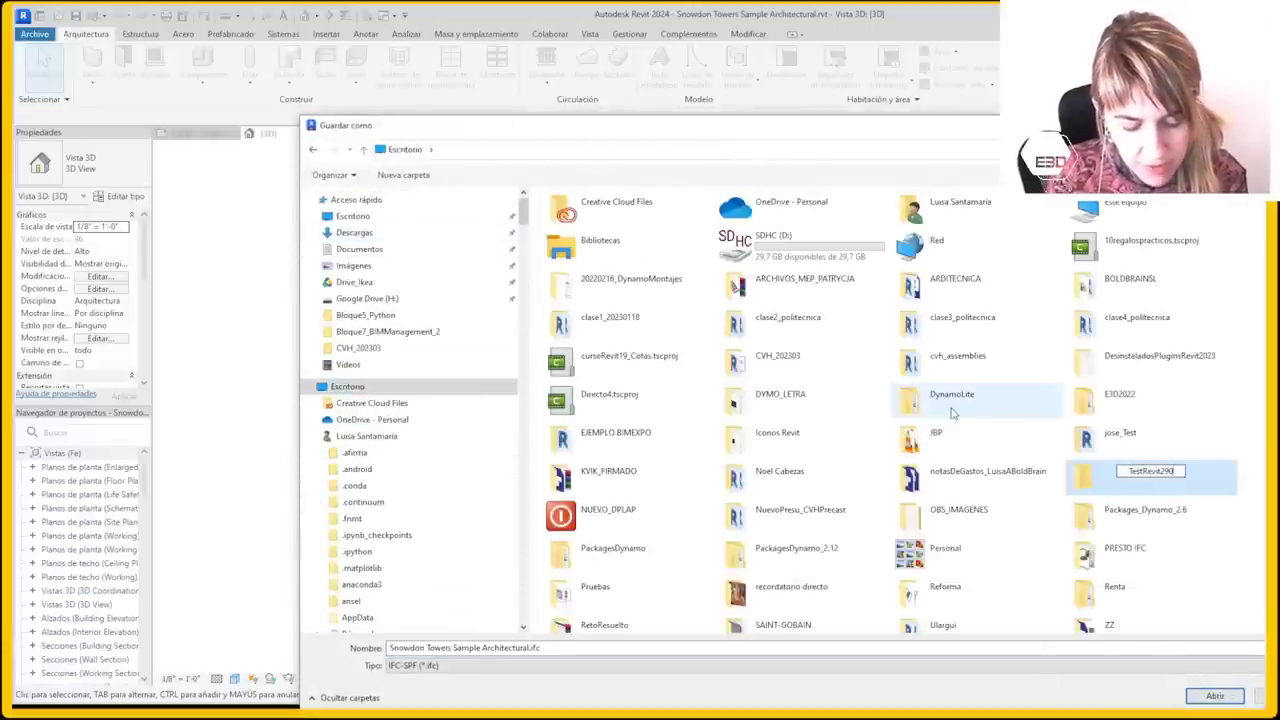
{"action": "type", "text": "24"}
{"action": "key", "text": "Return"}
{"action": "key", "text": "Return"}
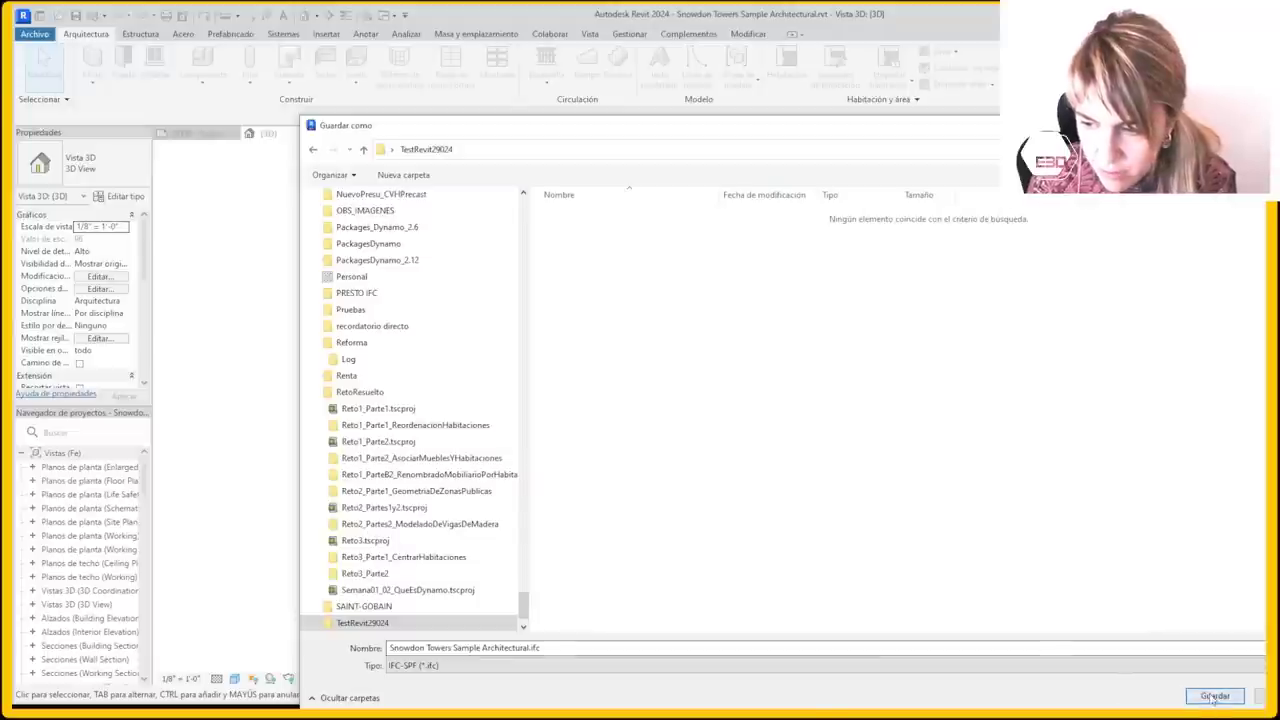
{"action": "left_click", "coordinate": [1214, 697]}
{"action": "left_click", "coordinate": [802, 494]}
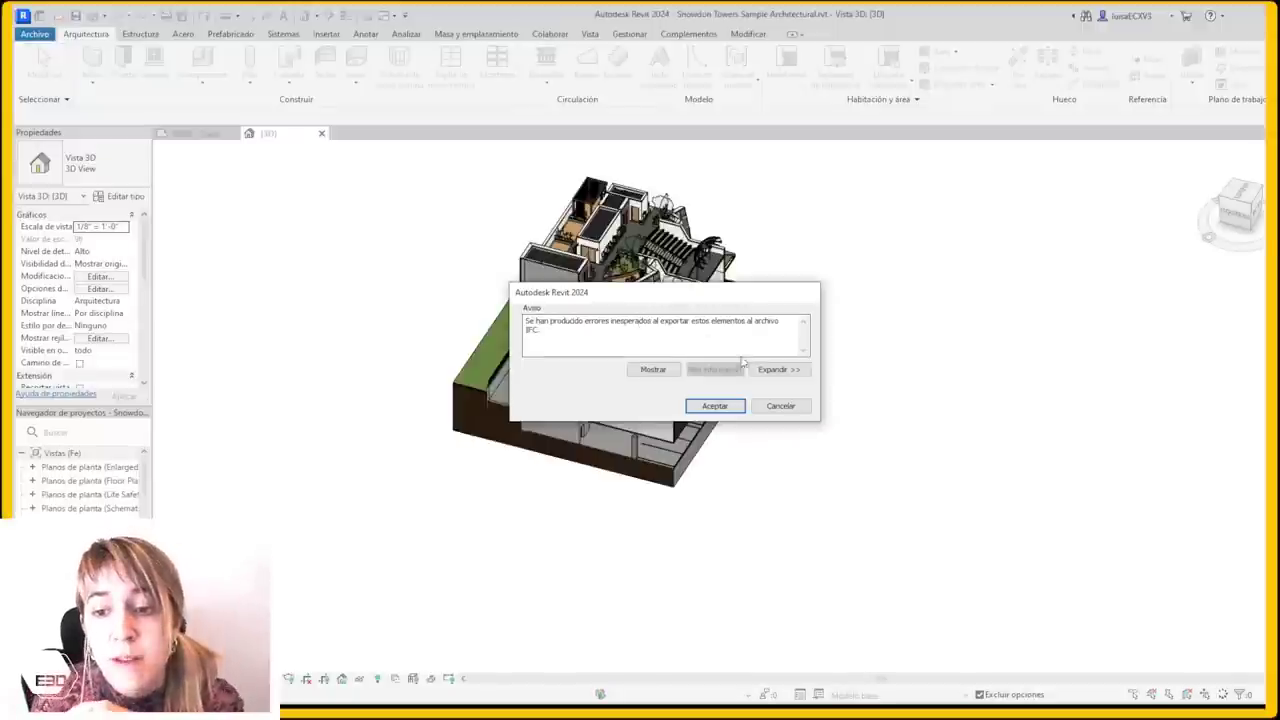
Check the failed polished-concrete floor in the warning, dismiss it, and close the 3D view
{"action": "left_click", "coordinate": [773, 370]}
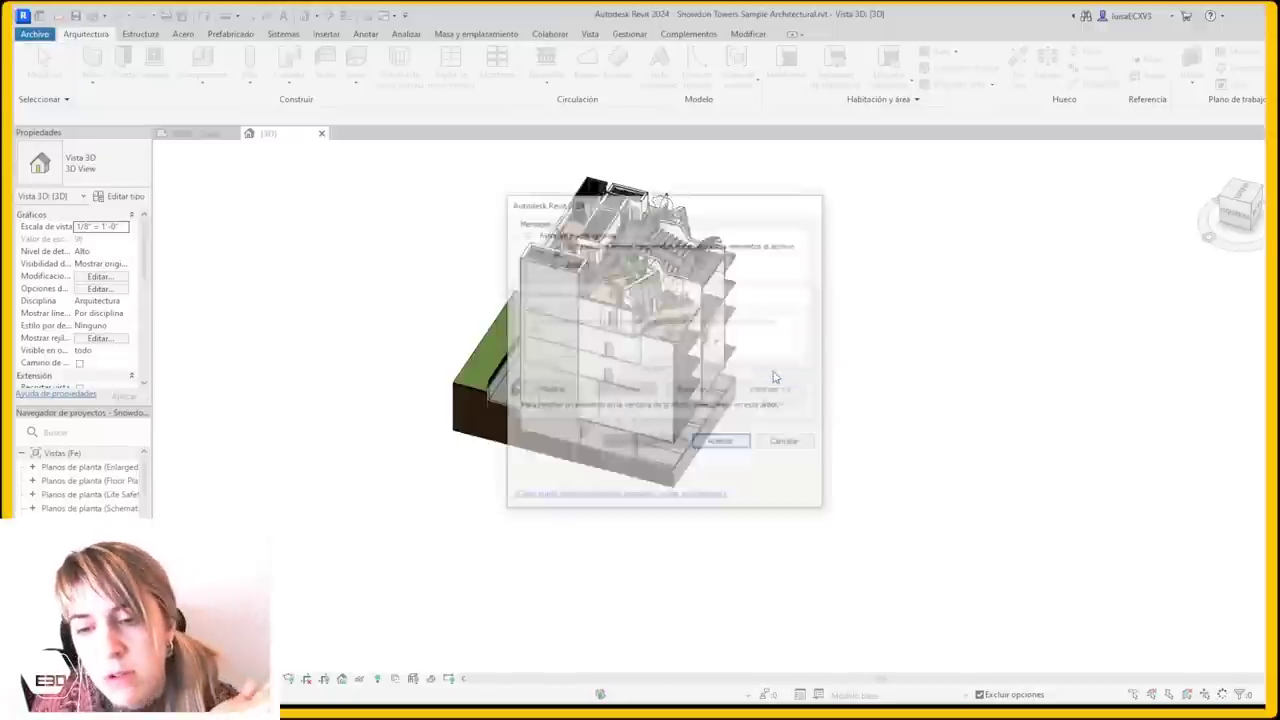
{"action": "double_click", "coordinate": [576, 263]}
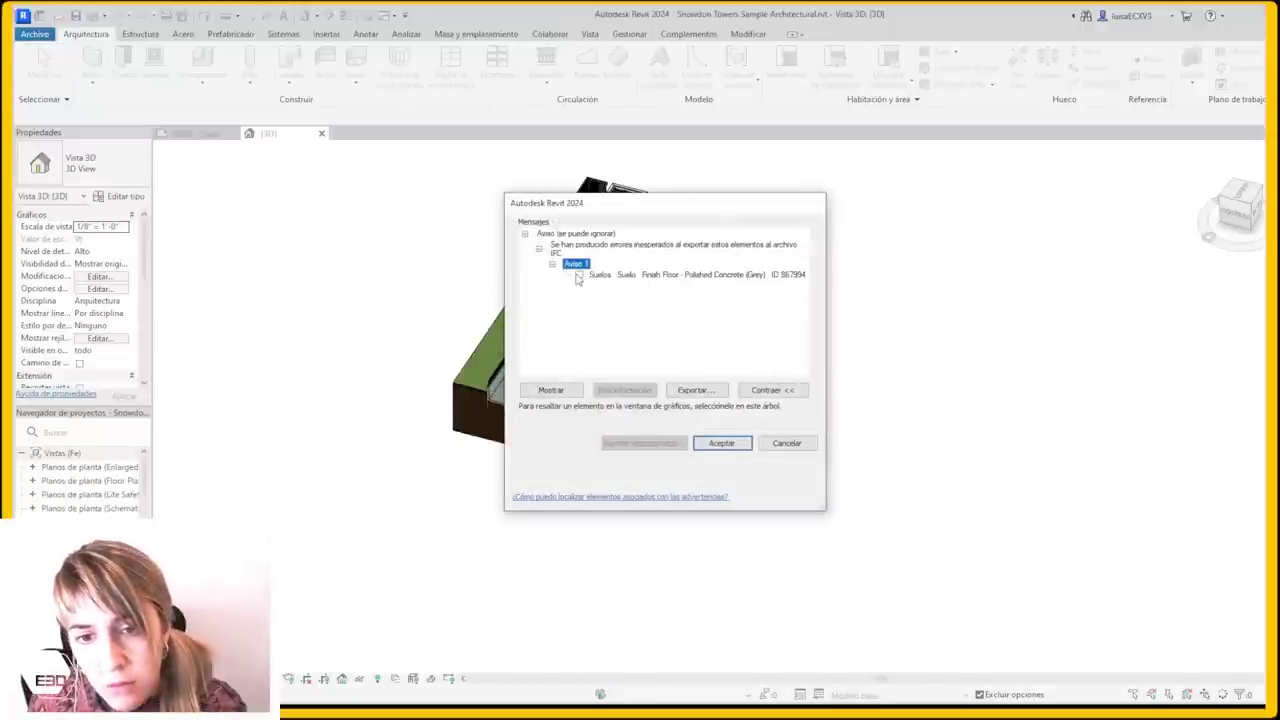
{"action": "left_click", "coordinate": [721, 443]}
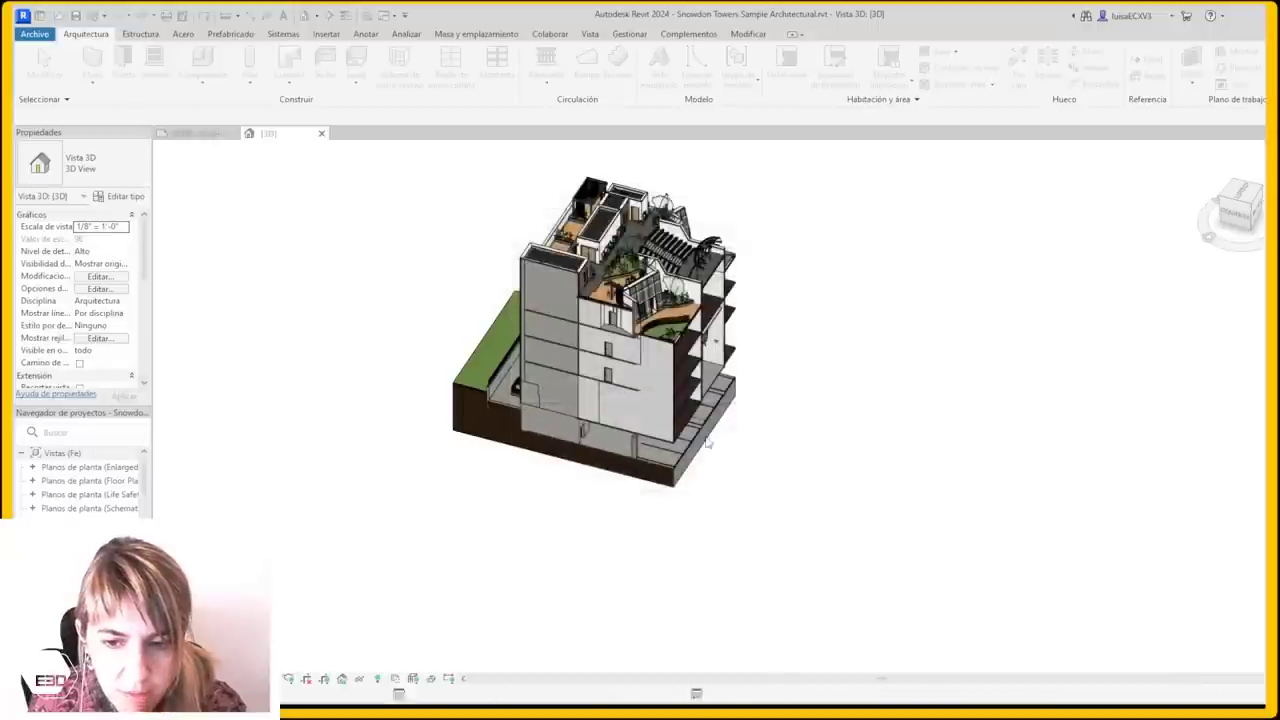
{"action": "left_click", "coordinate": [321, 133]}
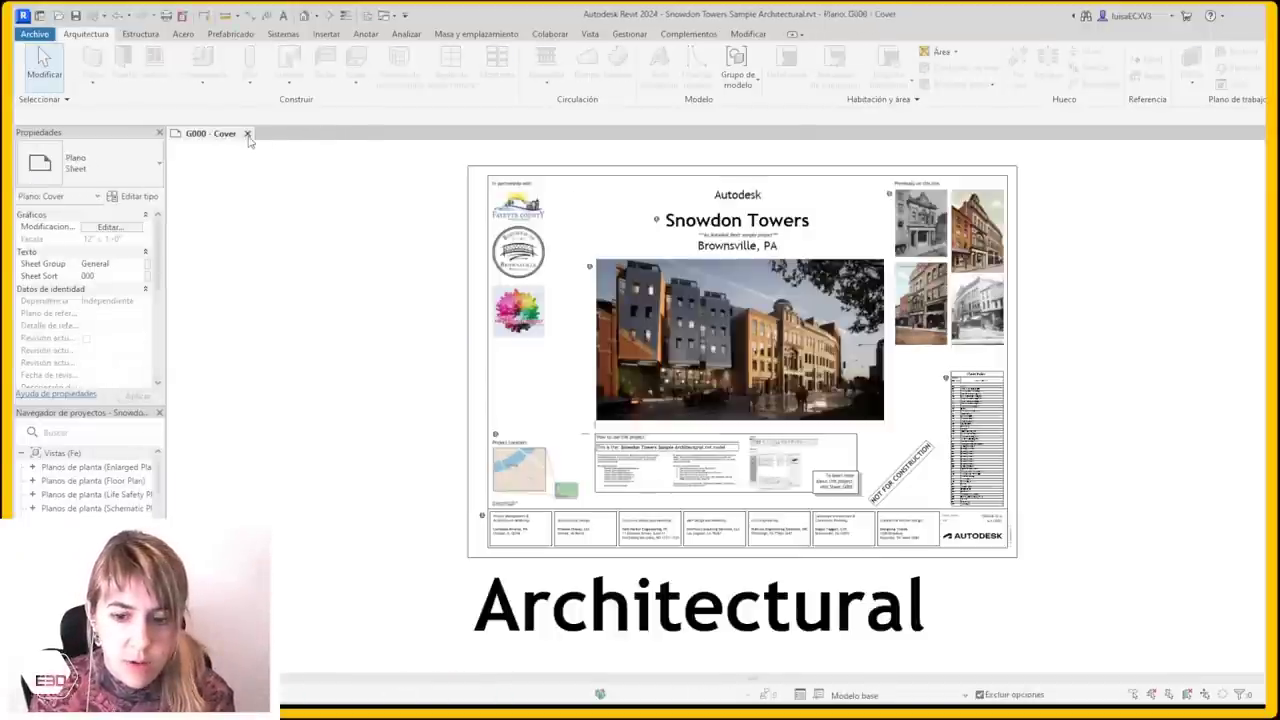
Close the Snowdon Towers project and begin a new project from a browsed template file
{"action": "left_click", "coordinate": [247, 133]}
{"action": "left_click", "coordinate": [660, 375]}
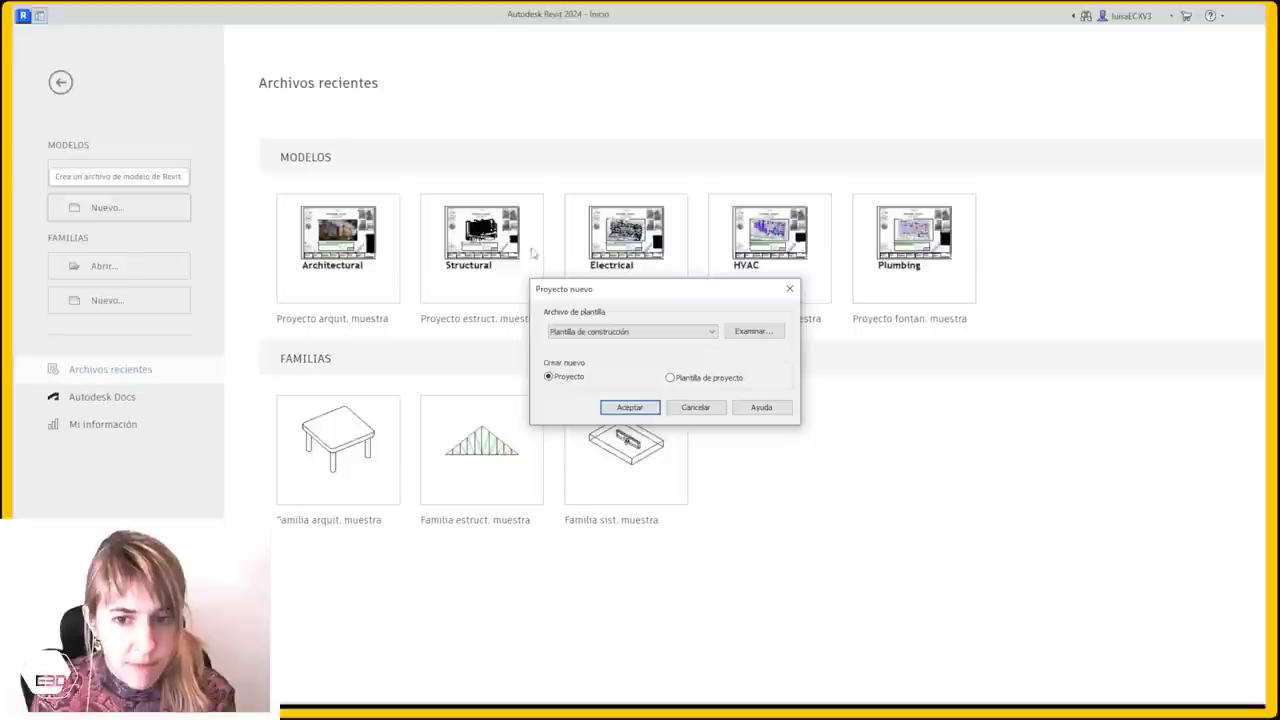
{"action": "left_click", "coordinate": [714, 333]}
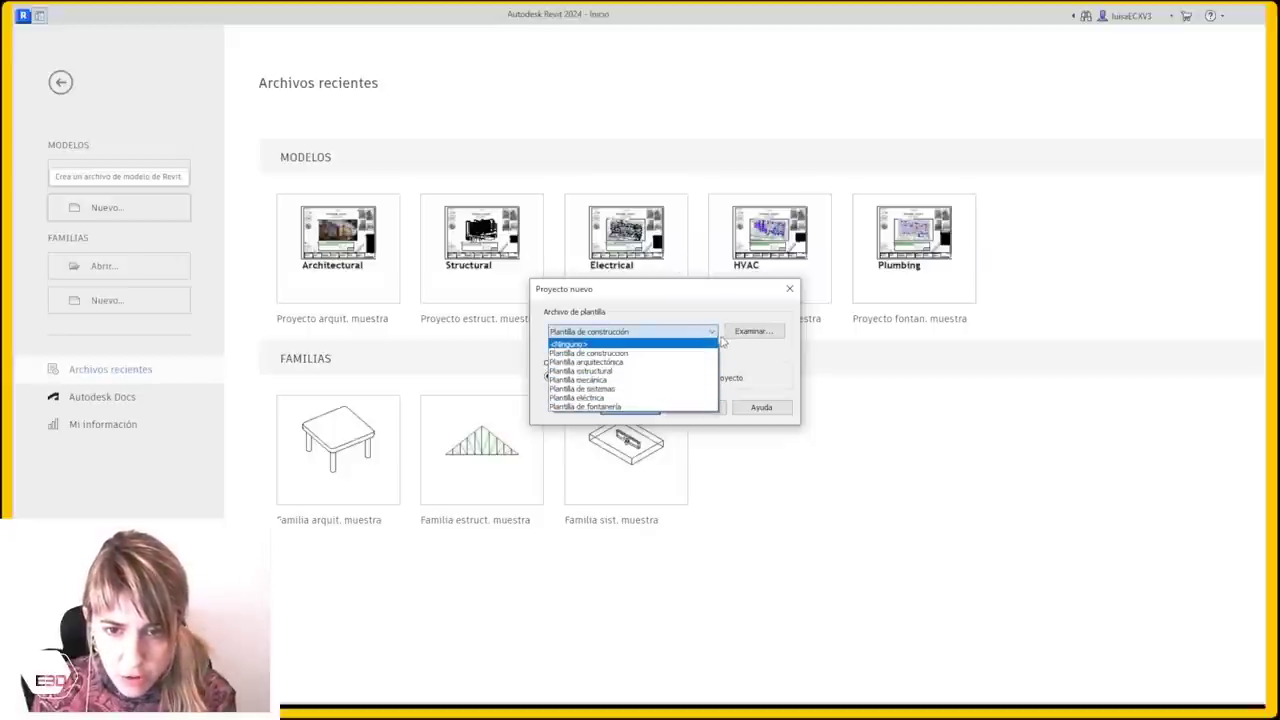
{"action": "left_click", "coordinate": [752, 333]}
{"action": "left_click", "coordinate": [752, 333]}
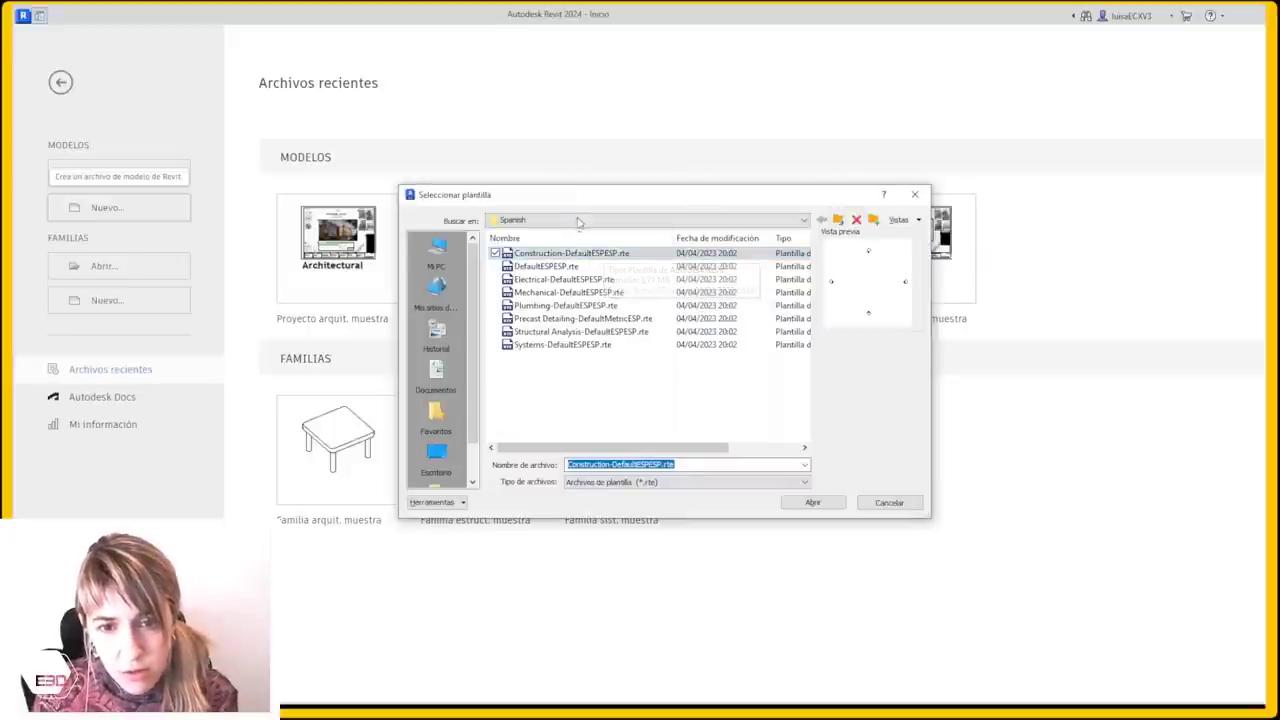
Pick DefaultMetric.rte from Templates > English and create the new project
{"action": "left_click", "coordinate": [578, 220]}
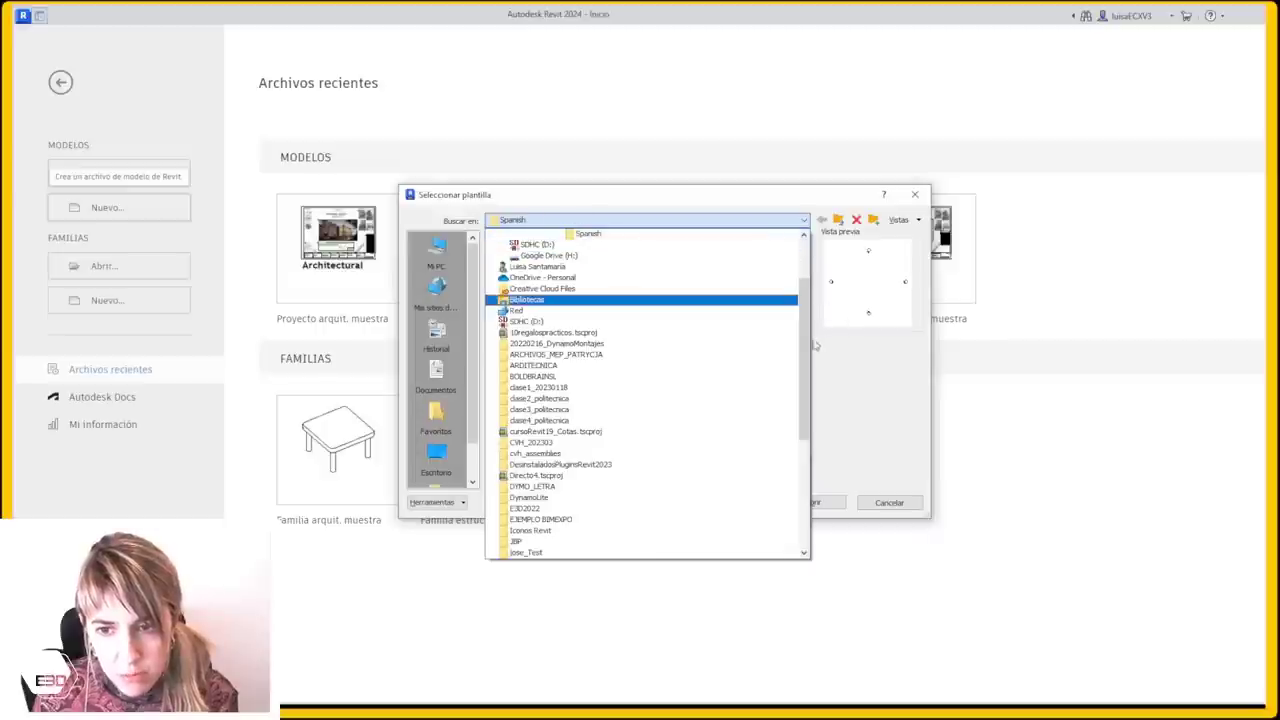
{"action": "left_click", "coordinate": [527, 300]}
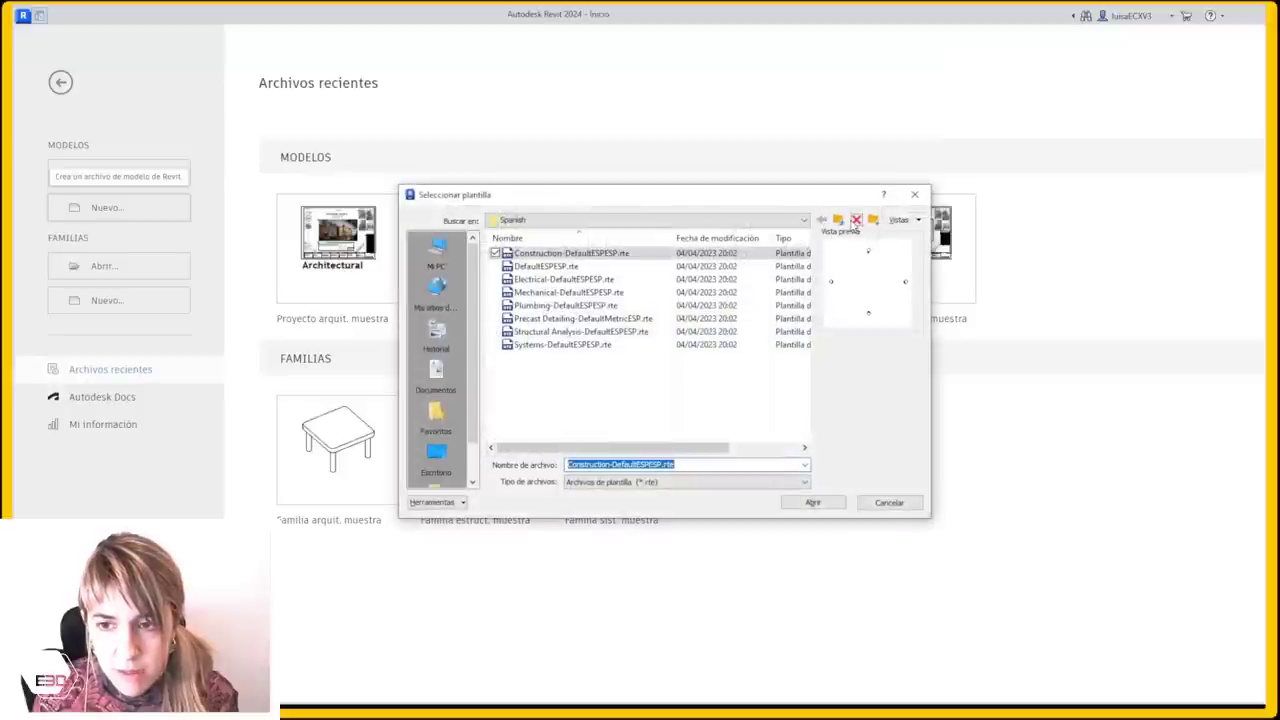
{"action": "left_click", "coordinate": [838, 219]}
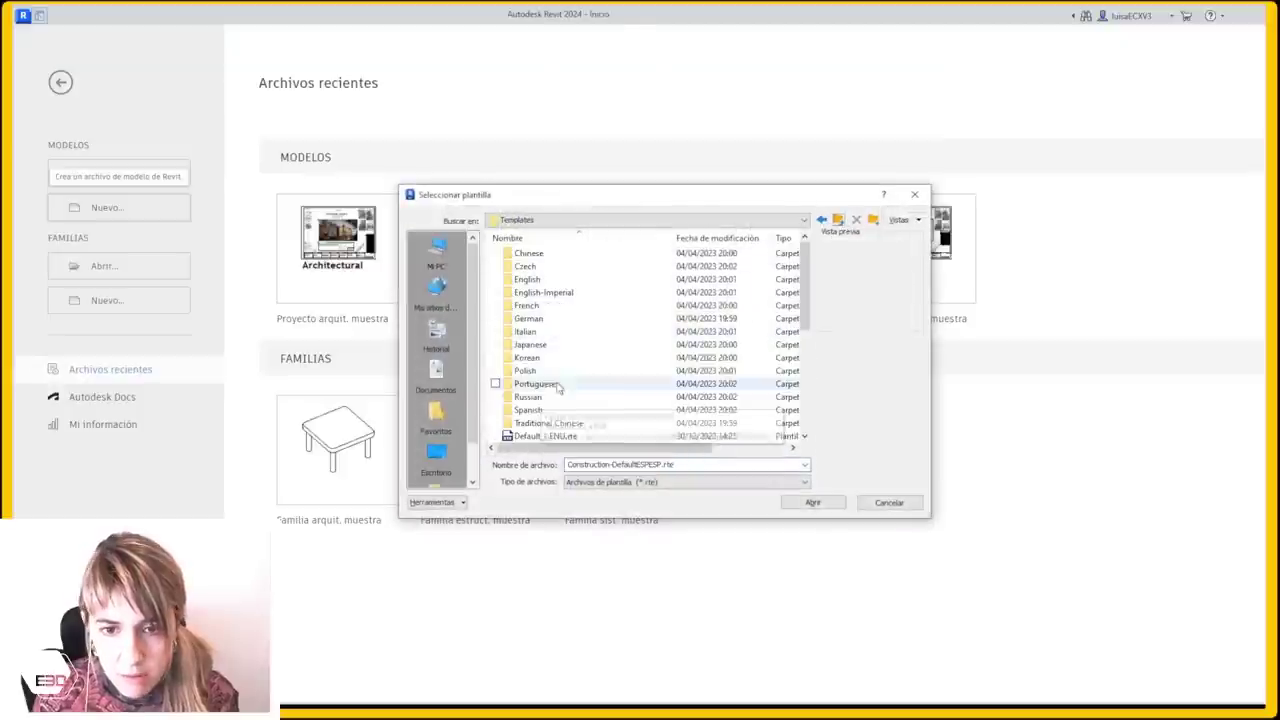
{"action": "double_click", "coordinate": [564, 286]}
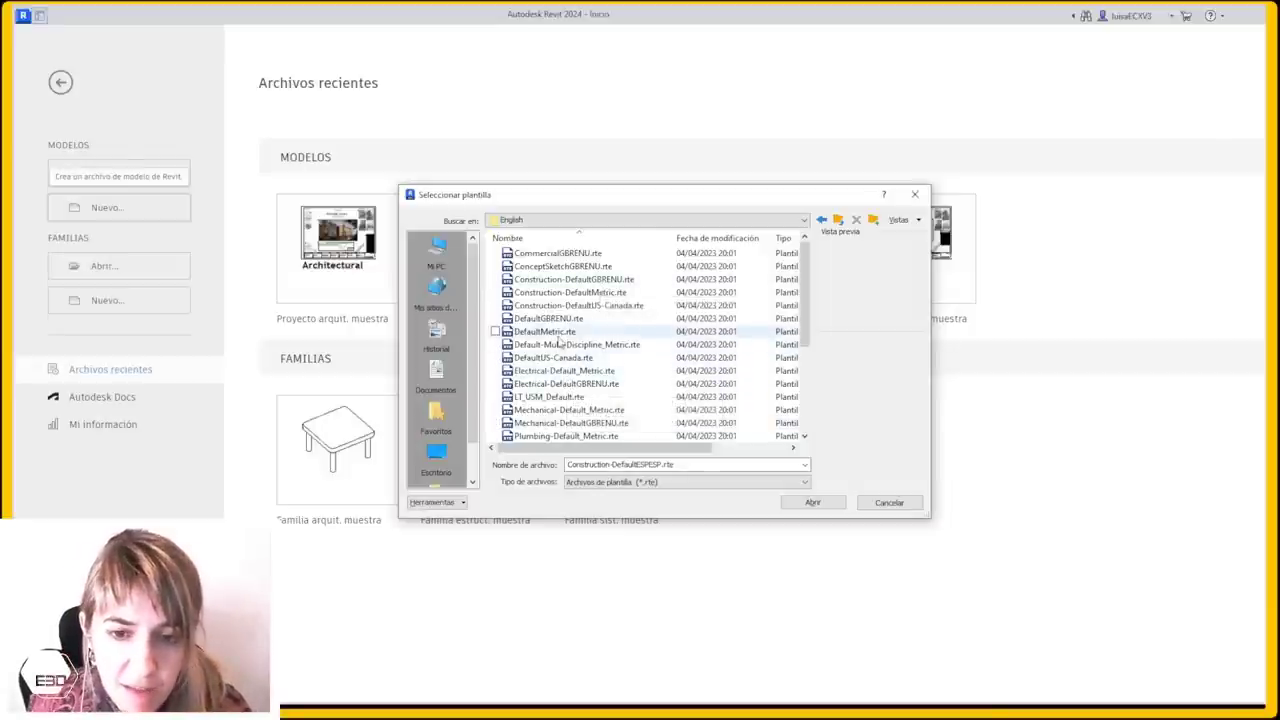
{"action": "left_click", "coordinate": [558, 331]}
{"action": "left_click", "coordinate": [563, 318]}
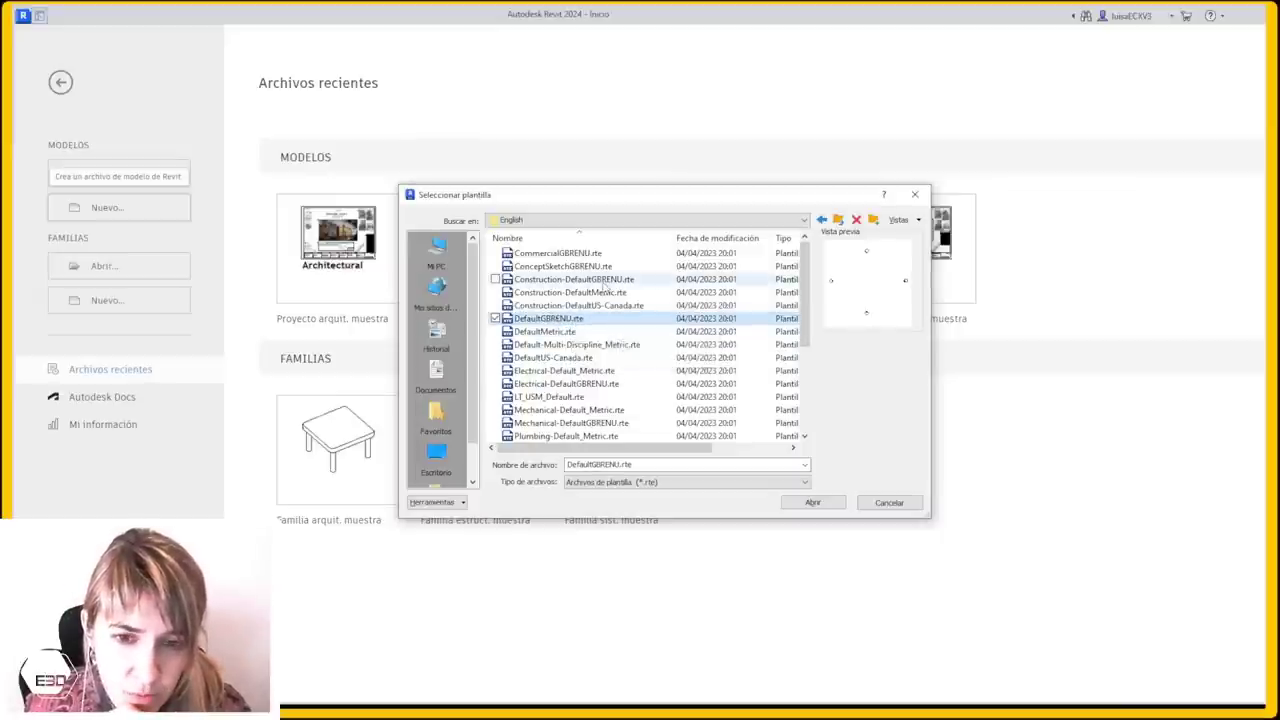
{"action": "scroll", "coordinate": [610, 290], "scroll_direction": "down", "scroll_amount": 4}
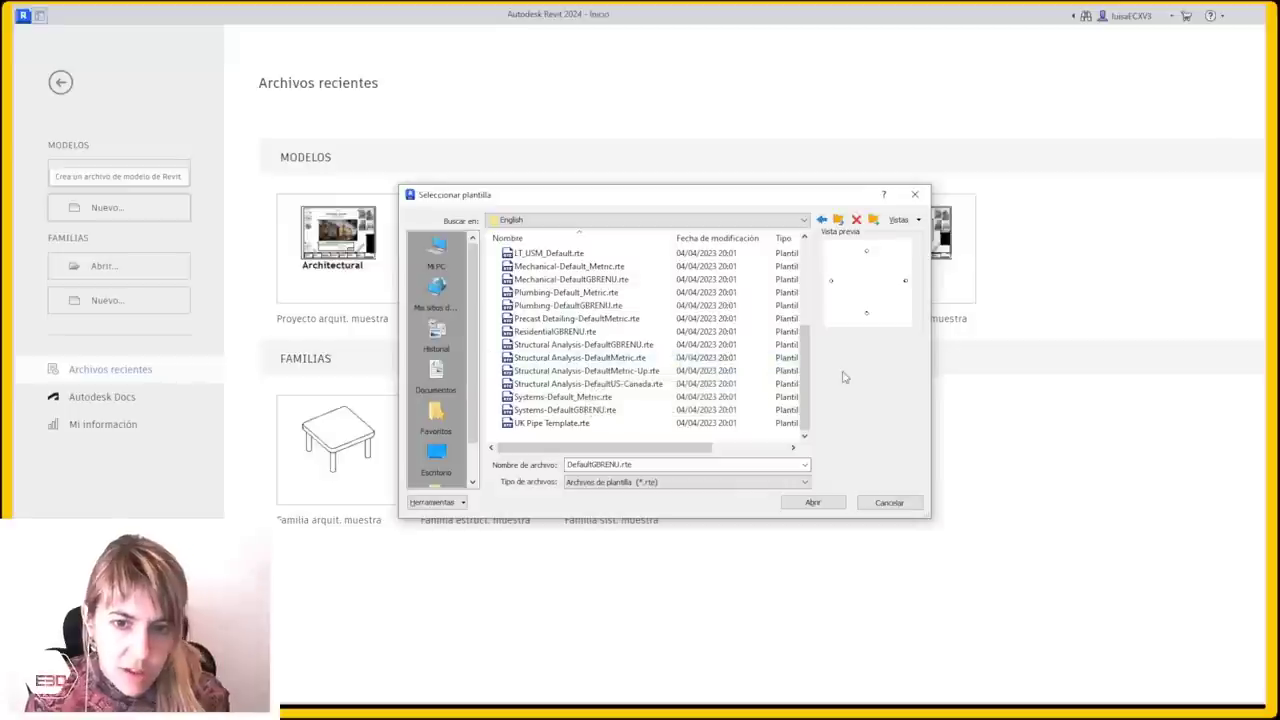
{"action": "left_click_drag", "start_coordinate": [805, 352], "coordinate": [805, 285]}
{"action": "left_click", "coordinate": [545, 305]}
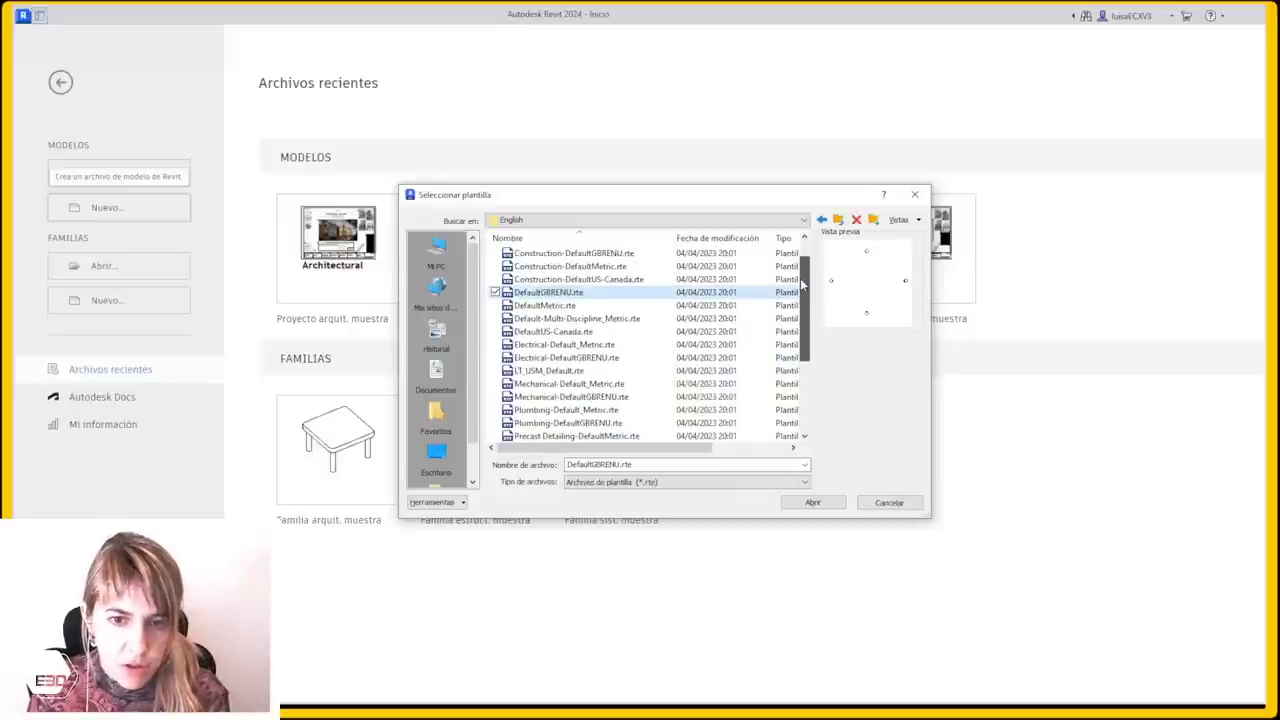
{"action": "left_click", "coordinate": [812, 502]}
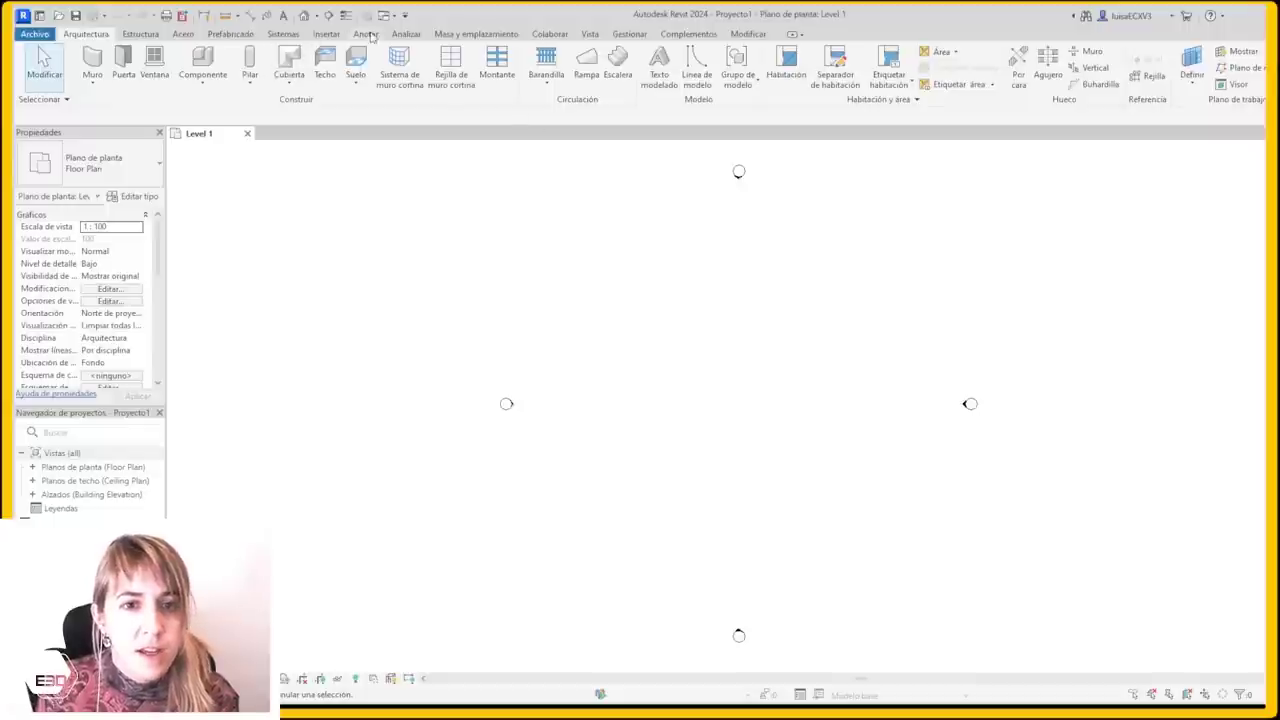
Use Insert > Link IFC to link Snowdon Towers Sample Architectural.ifc from Desktop > TestRevit29024
{"action": "left_click", "coordinate": [335, 35]}
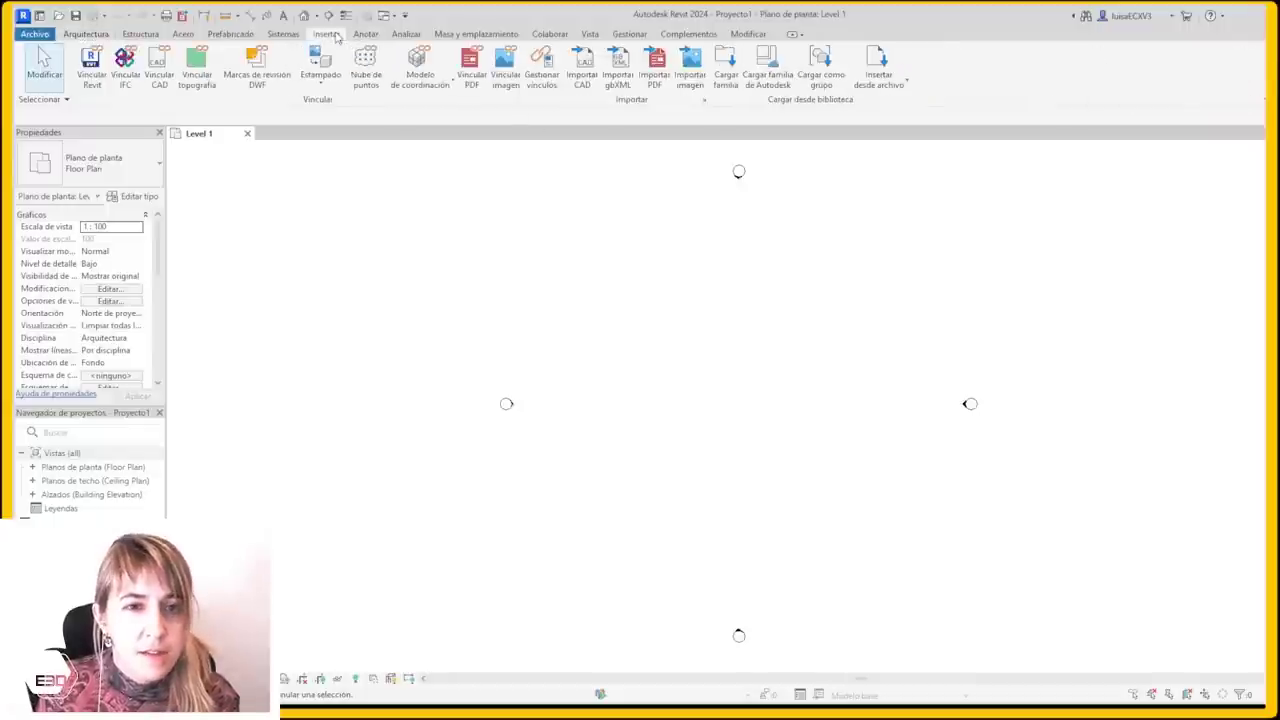
{"action": "left_click", "coordinate": [121, 77]}
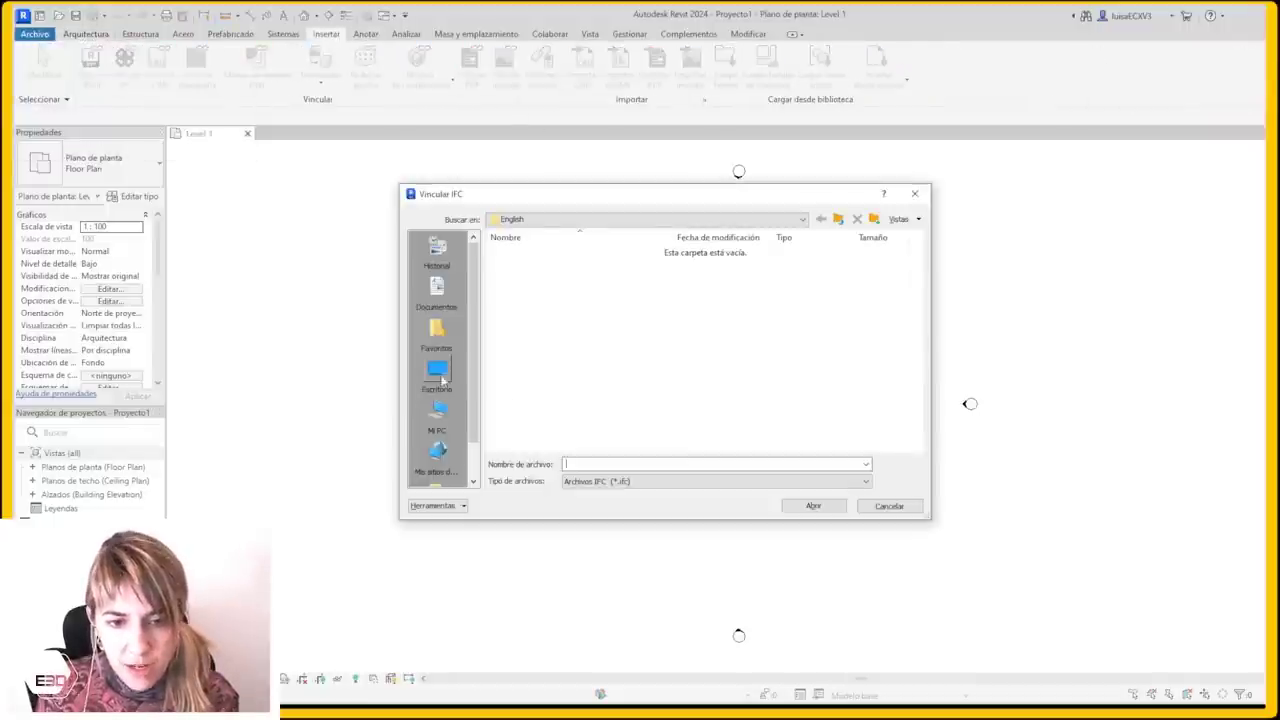
{"action": "left_click", "coordinate": [437, 372]}
{"action": "double_click", "coordinate": [545, 320]}
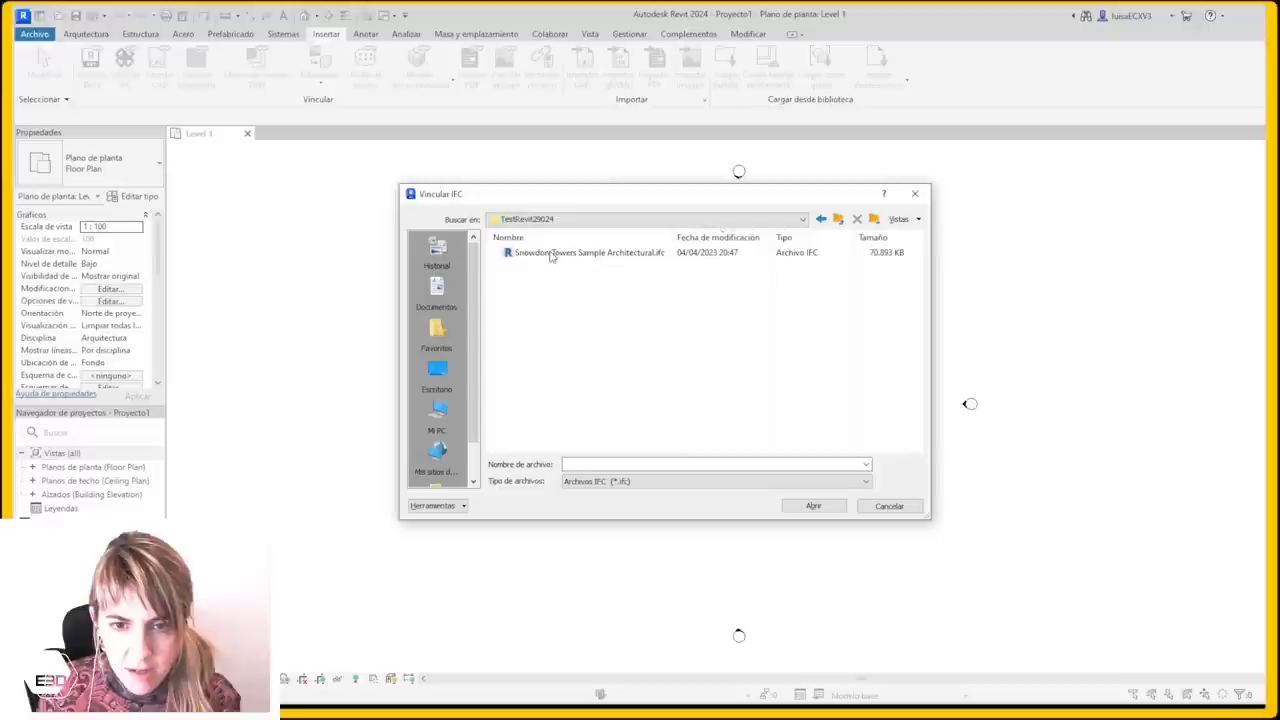
{"action": "left_click", "coordinate": [550, 254]}
{"action": "left_click", "coordinate": [813, 505]}
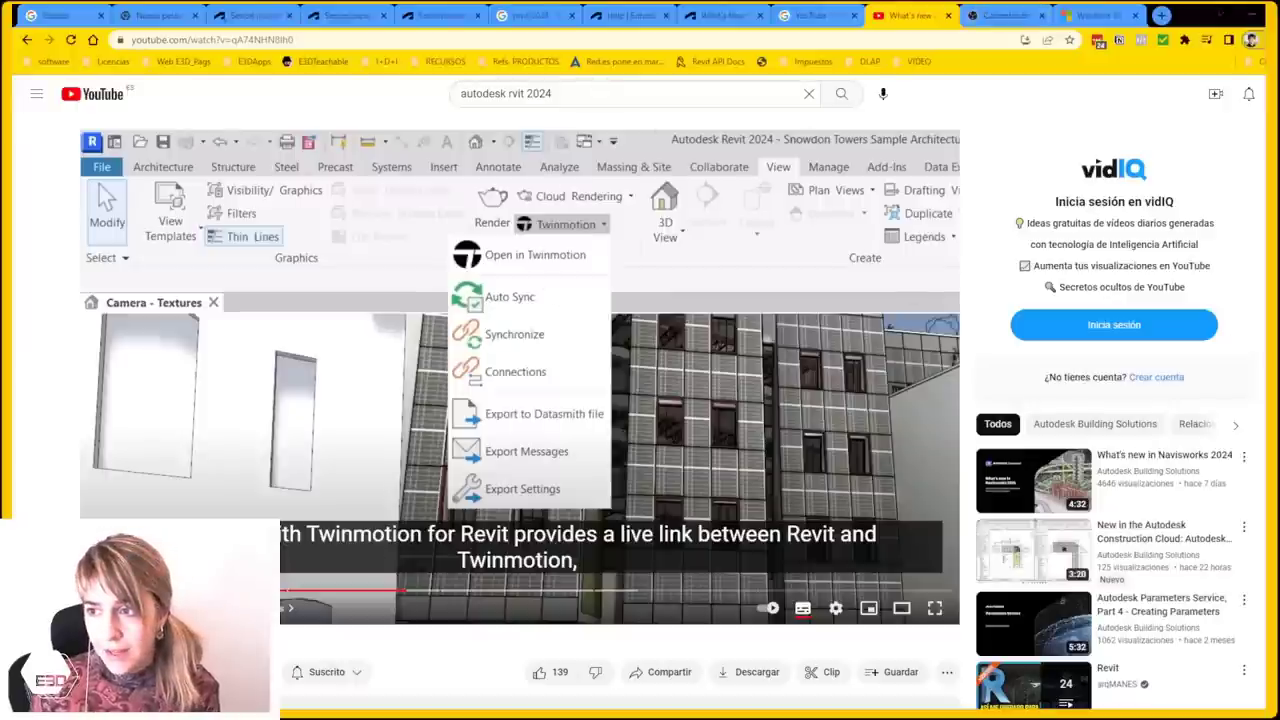
Skim the facade, Twinmotion, energy and interface sections, pause the video, and return to Revit
{"action": "scroll", "coordinate": [1000, 362], "scroll_direction": "down", "scroll_amount": 1}
{"action": "mouse_move", "coordinate": [424, 532]}
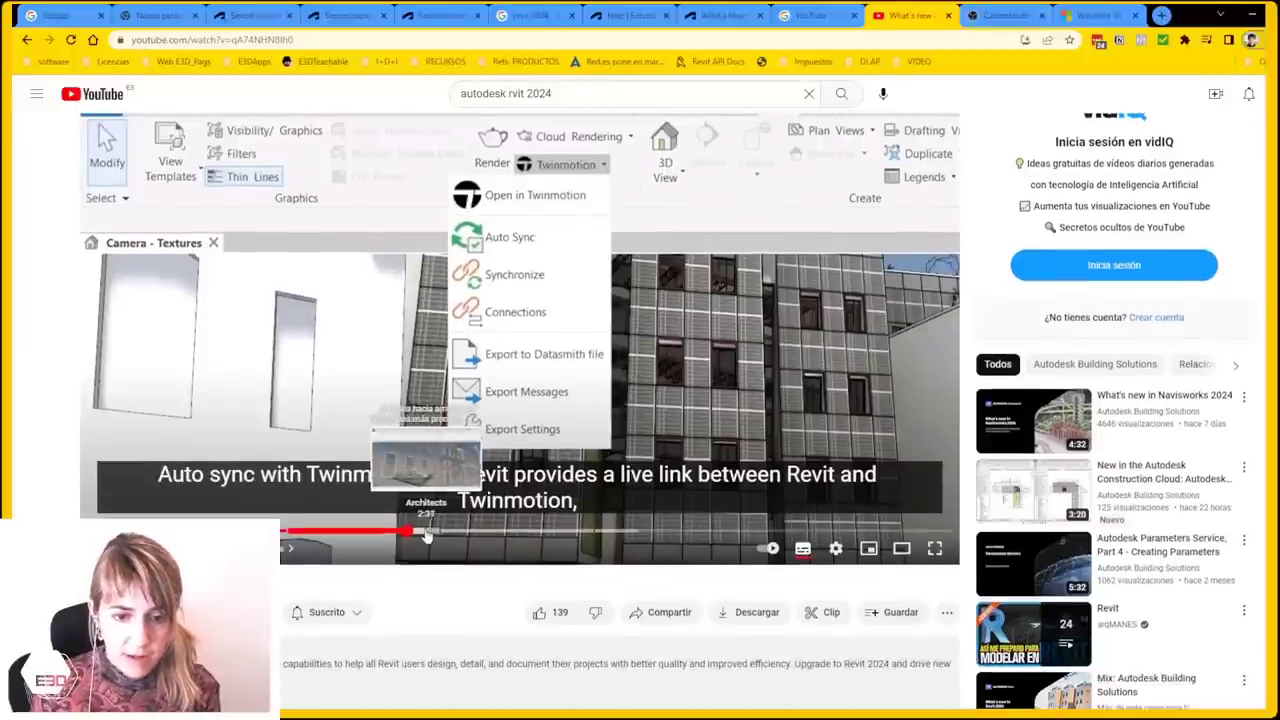
{"action": "left_click_drag", "start_coordinate": [424, 536], "coordinate": [424, 535]}
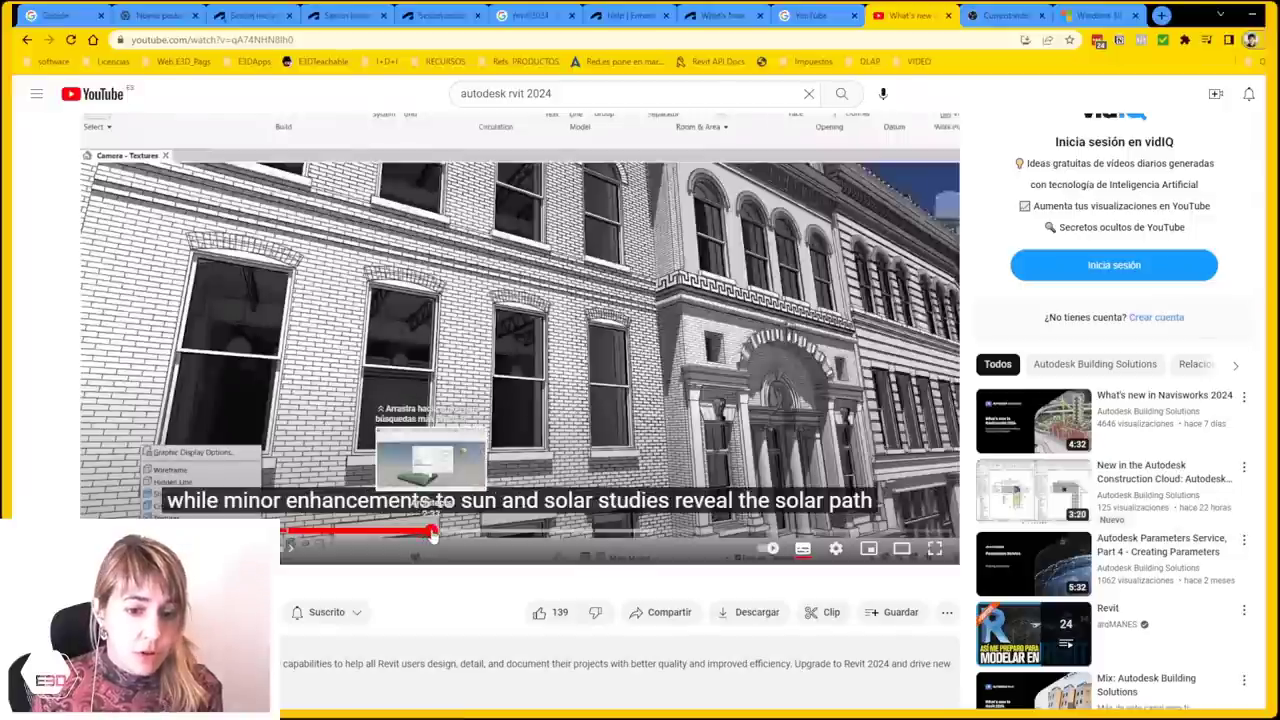
{"action": "left_click", "coordinate": [424, 535]}
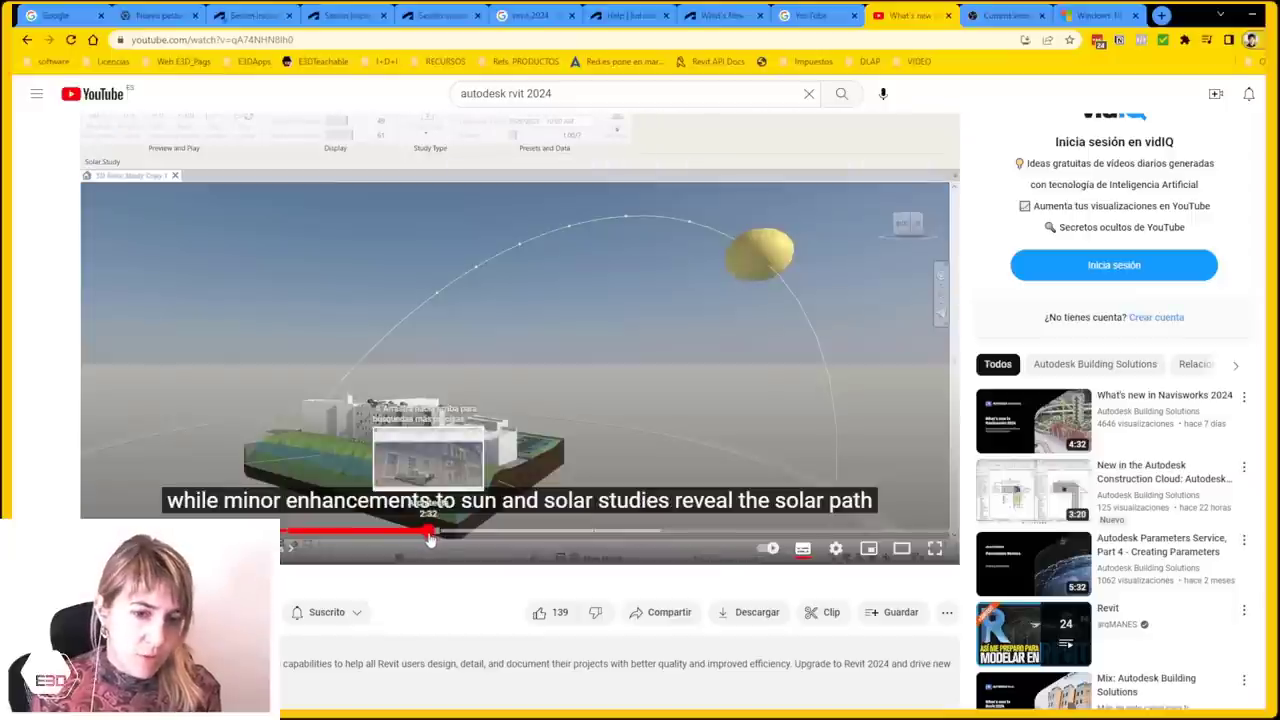
{"action": "left_click", "coordinate": [406, 537]}
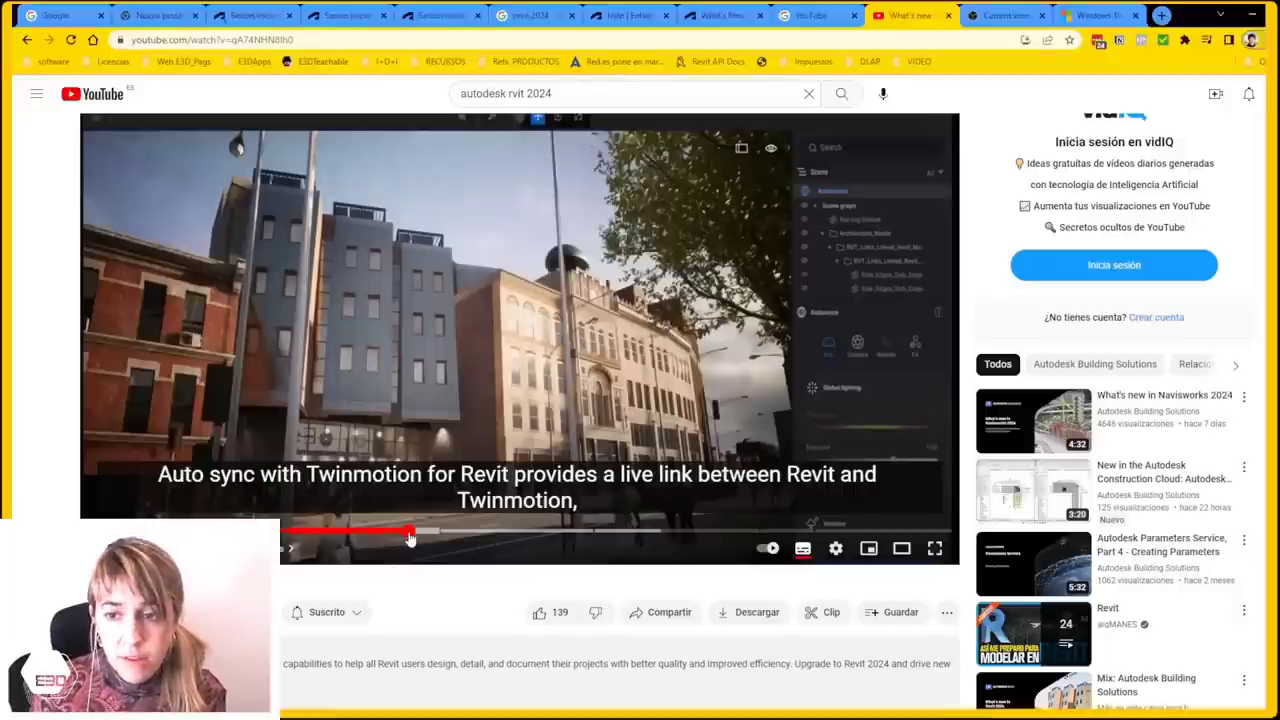
{"action": "left_click_drag", "start_coordinate": [409, 538], "coordinate": [478, 535]}
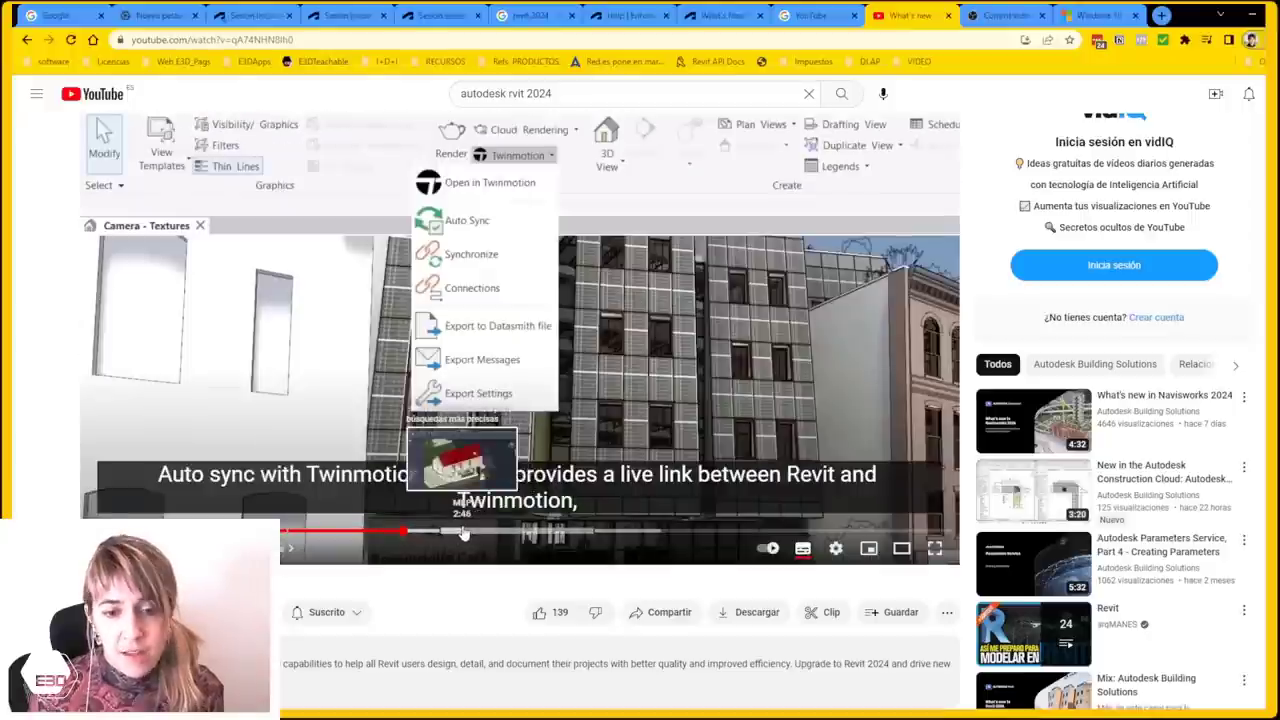
{"action": "left_click_drag", "start_coordinate": [478, 535], "coordinate": [463, 532]}
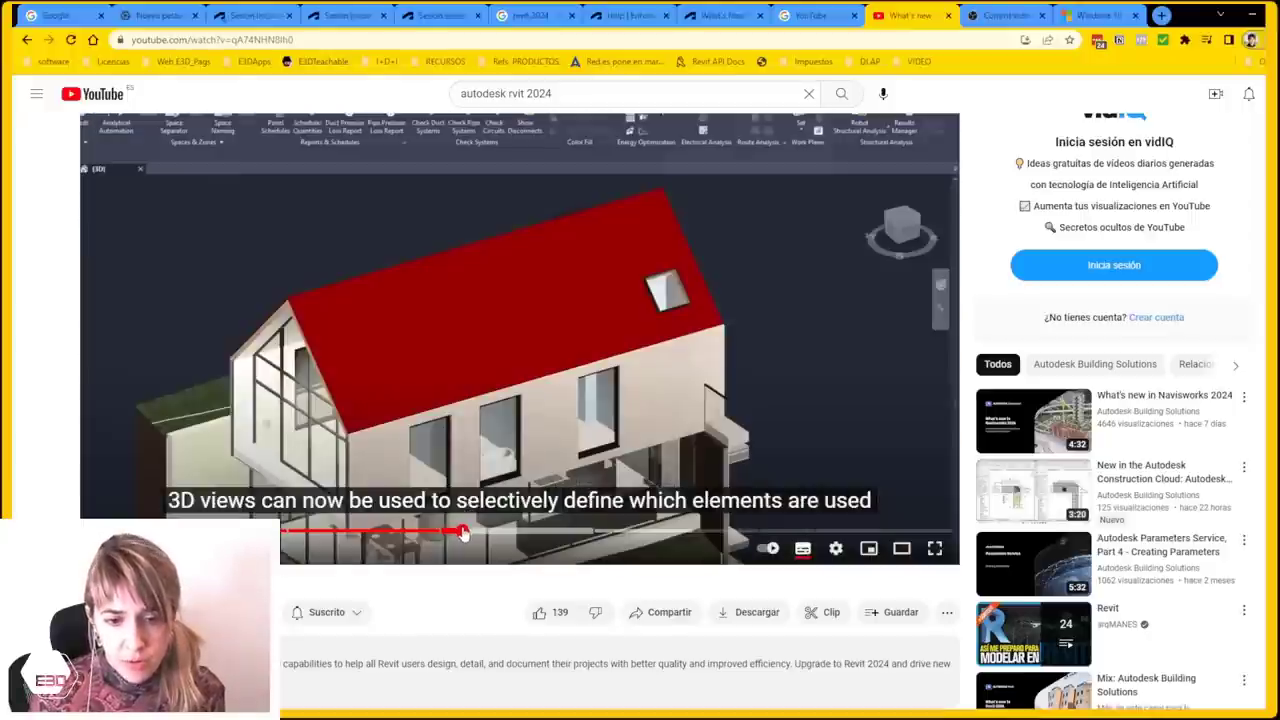
{"action": "scroll", "coordinate": [283, 250], "scroll_direction": "up", "scroll_amount": 1}
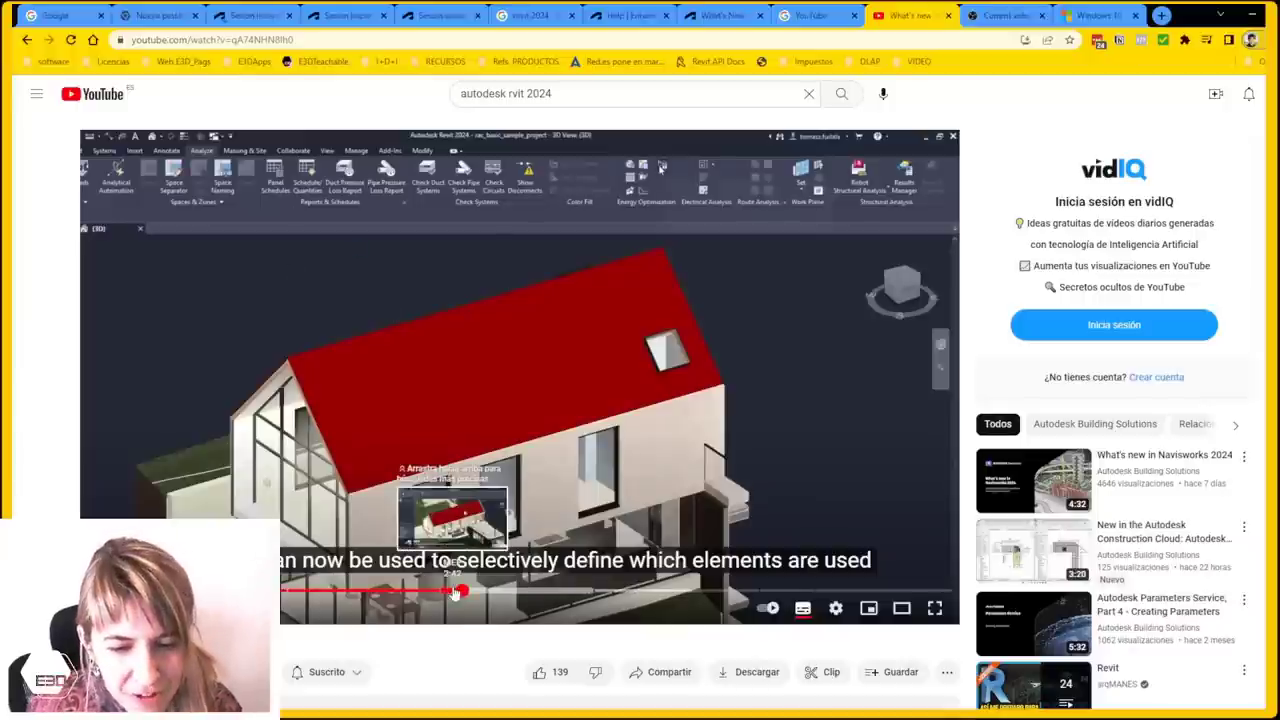
{"action": "left_click", "coordinate": [453, 593]}
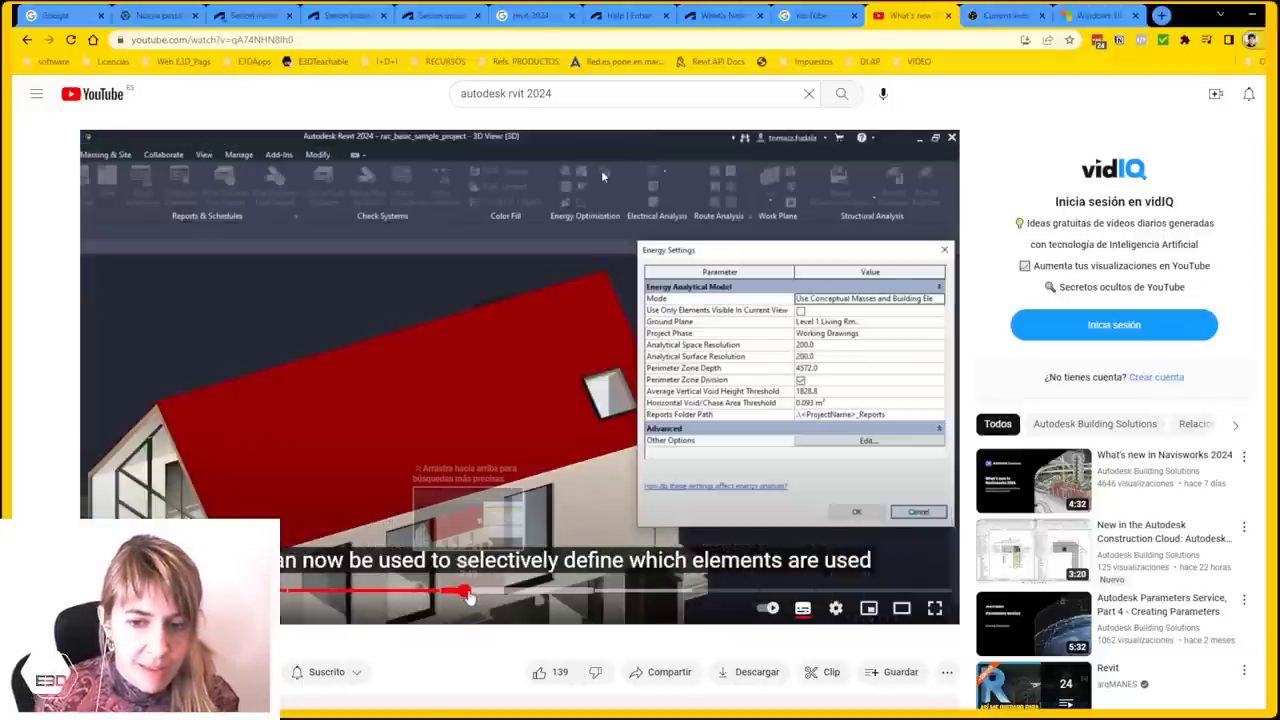
{"action": "mouse_move", "coordinate": [456, 592]}
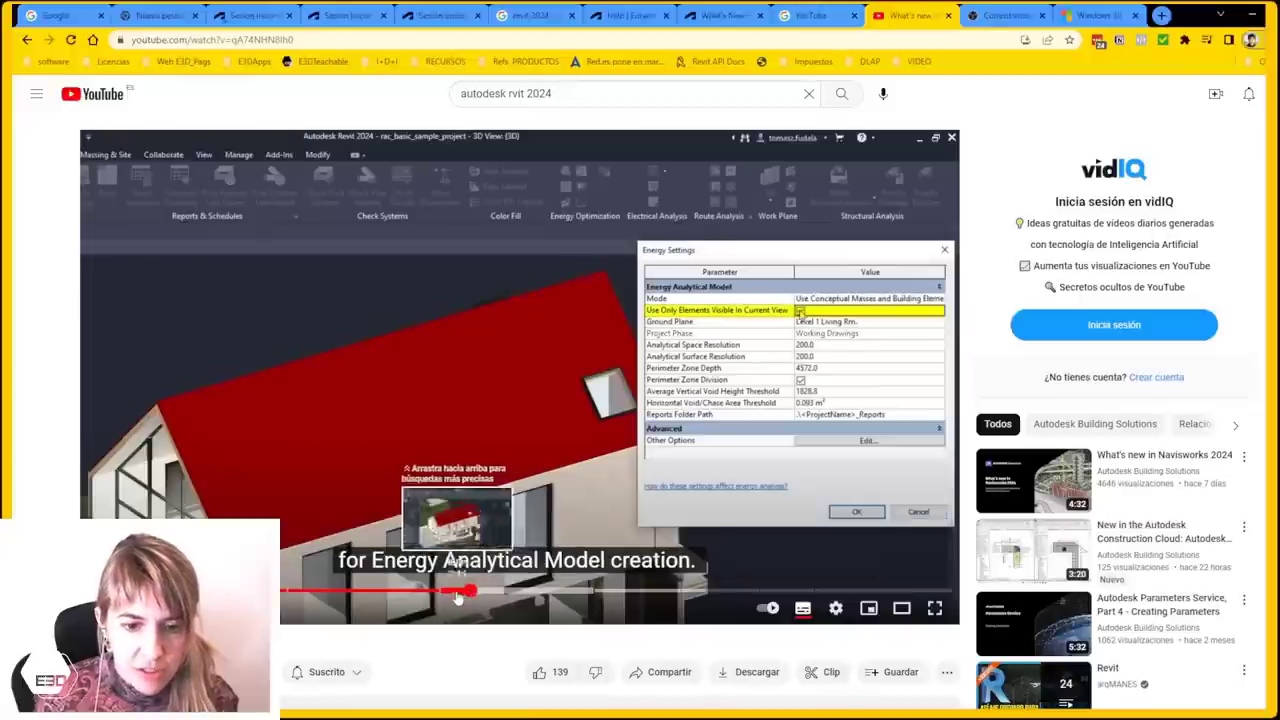
{"action": "left_click", "coordinate": [172, 593]}
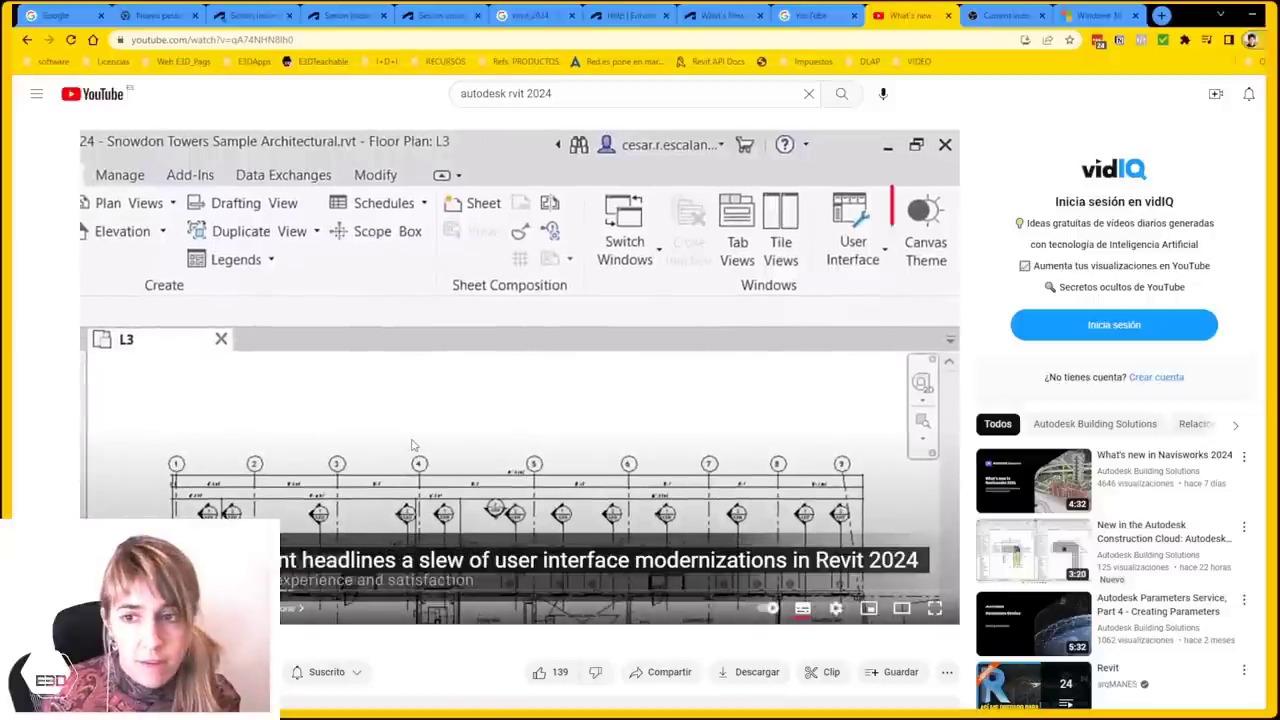
{"action": "left_click", "coordinate": [411, 445]}
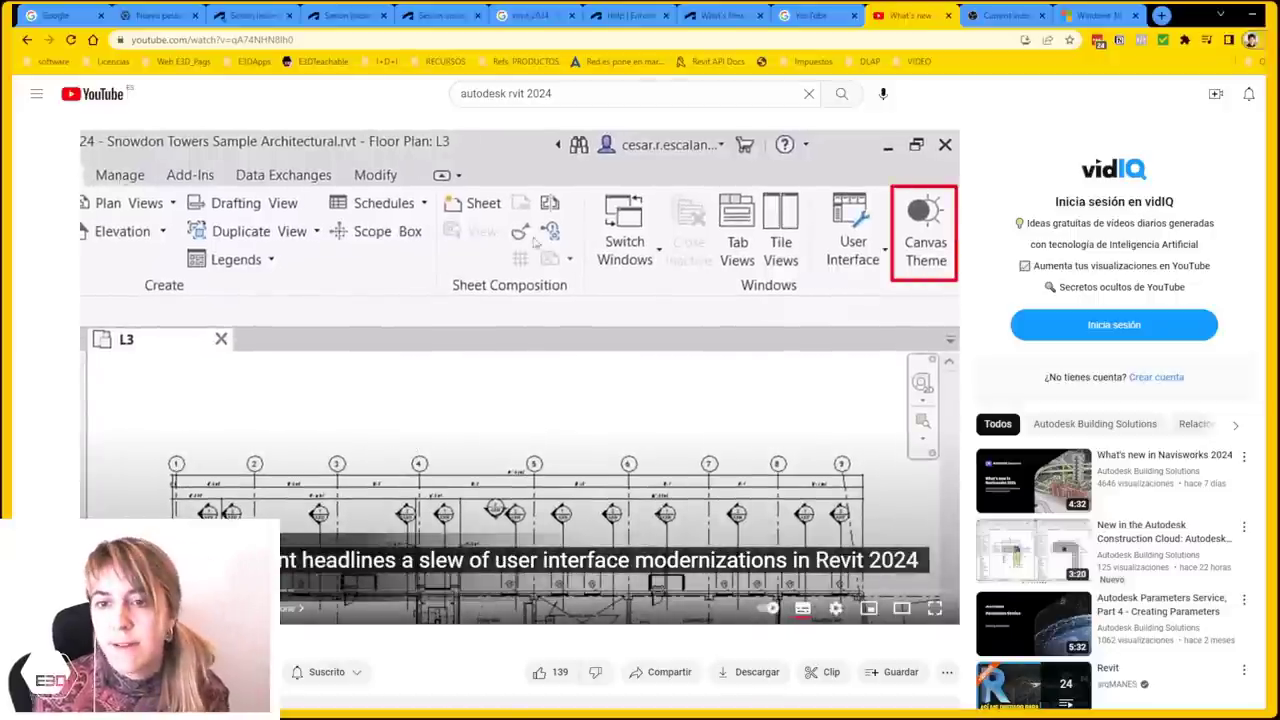
{"action": "left_click", "coordinate": [1252, 14]}
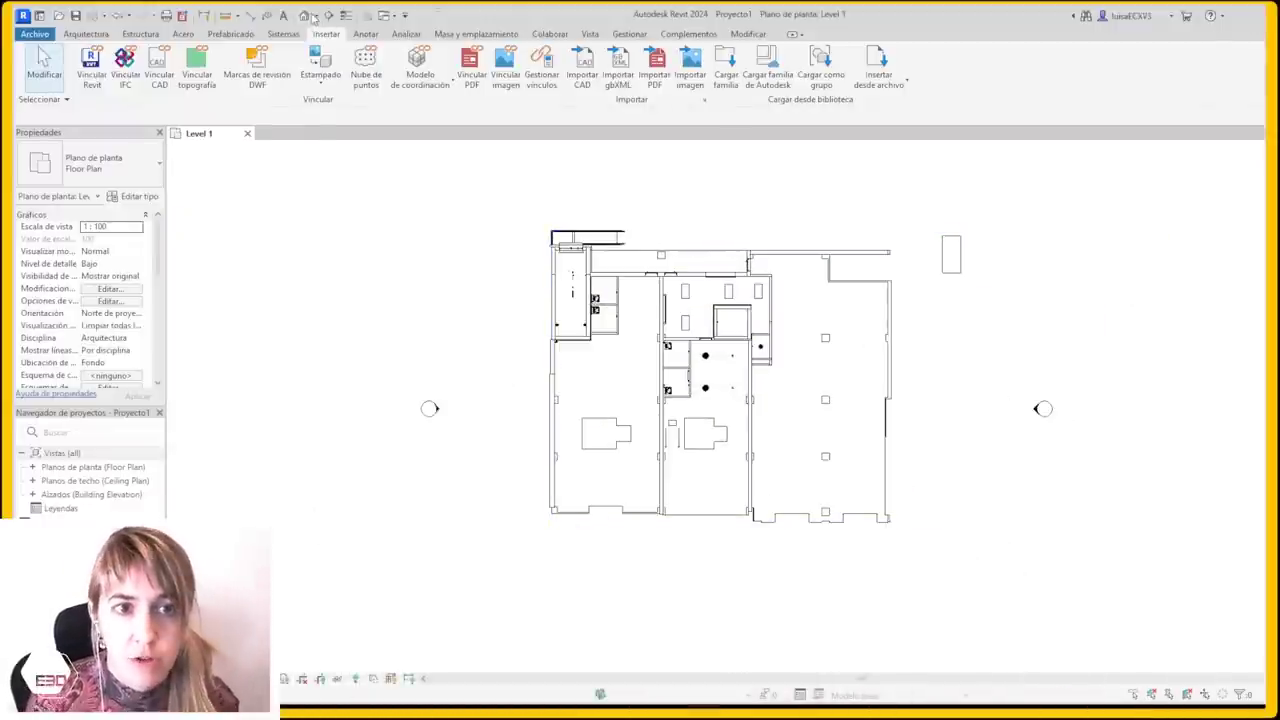
Open the default 3D view and inspect Properties of the linked model and one of its walls
{"action": "left_click", "coordinate": [305, 16]}
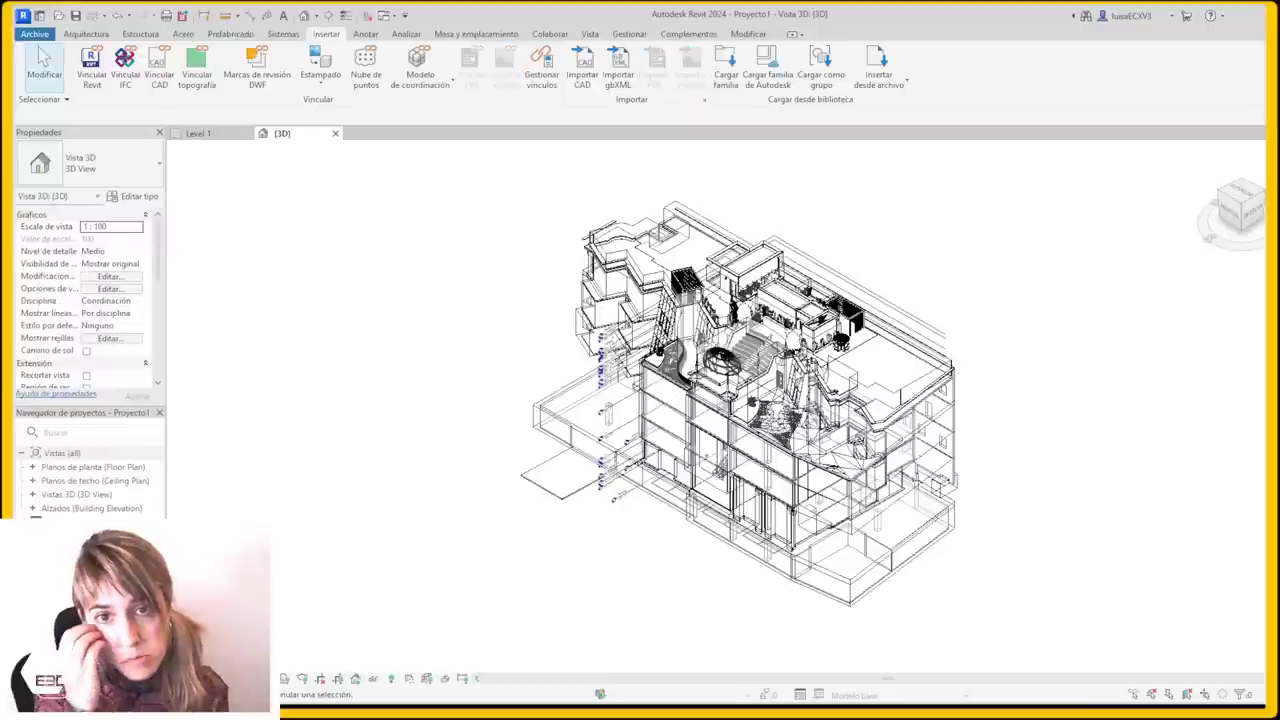
{"action": "scroll", "coordinate": [790, 560], "scroll_direction": "up", "scroll_amount": 3}
{"action": "left_click", "coordinate": [640, 545]}
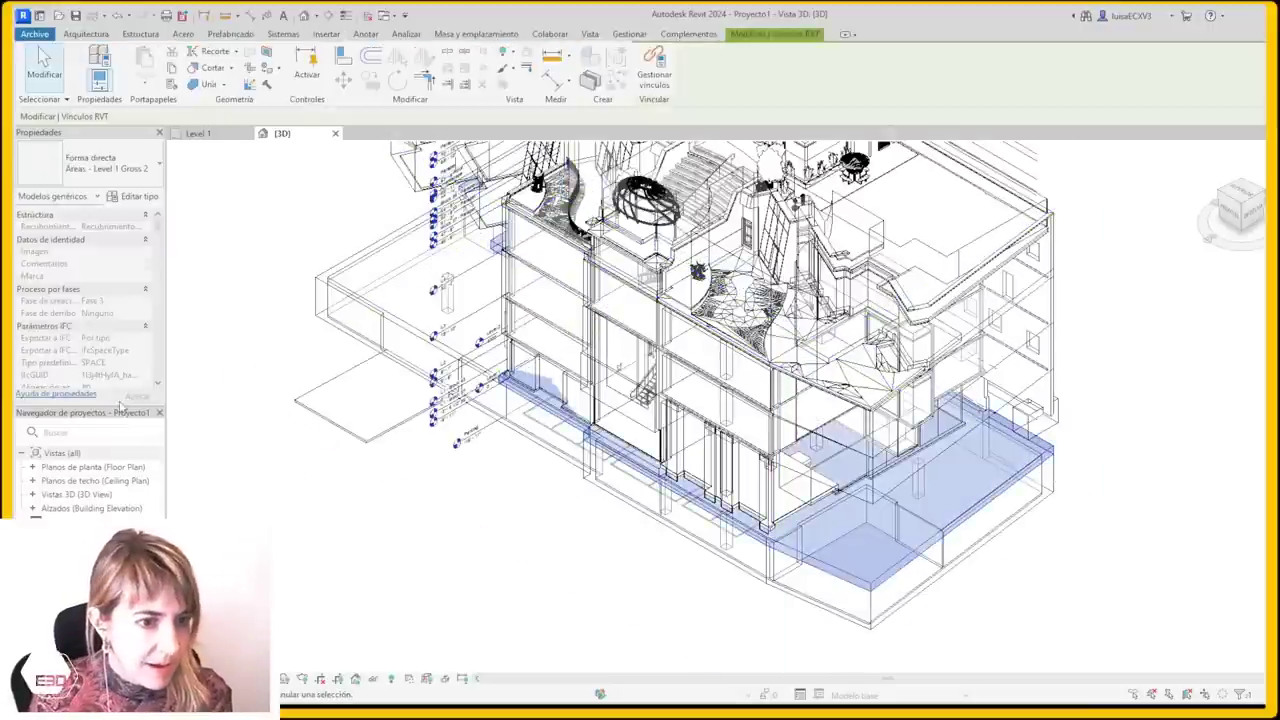
{"action": "scroll", "coordinate": [141, 385], "scroll_direction": "down", "scroll_amount": 5}
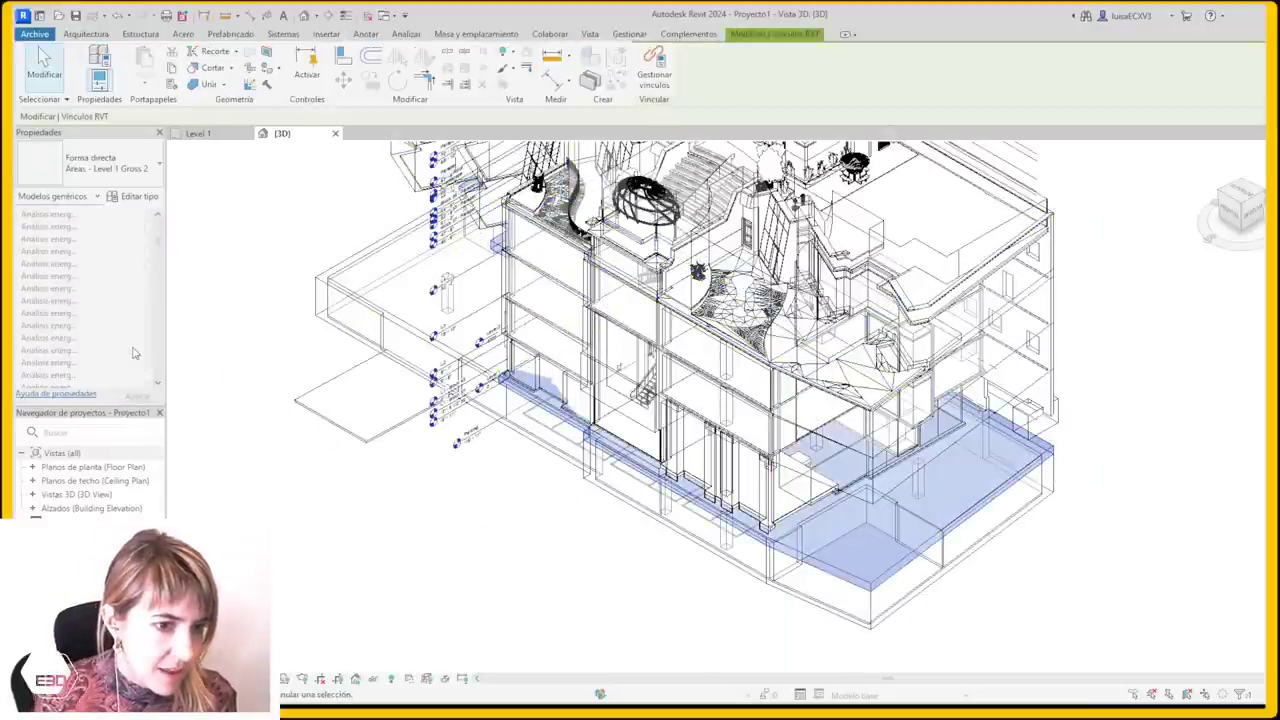
{"action": "left_click_drag", "start_coordinate": [157, 245], "coordinate": [157, 276]}
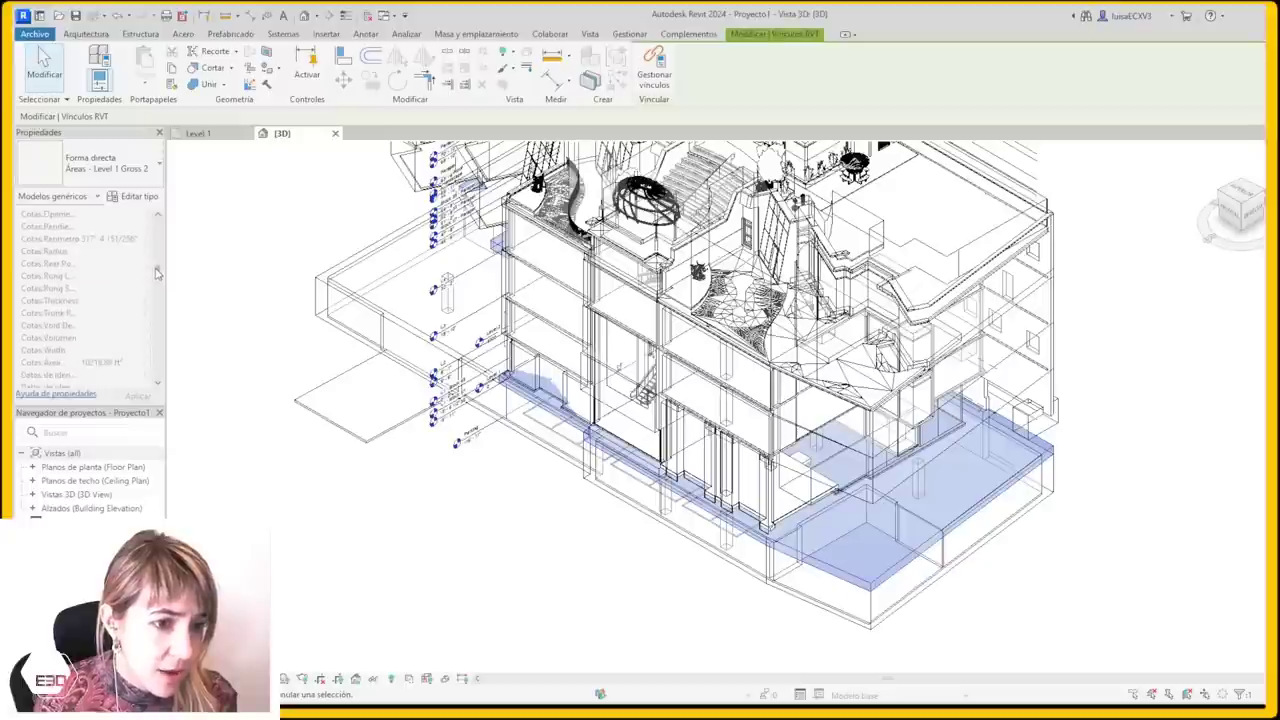
{"action": "left_click_drag", "start_coordinate": [156, 272], "coordinate": [156, 307]}
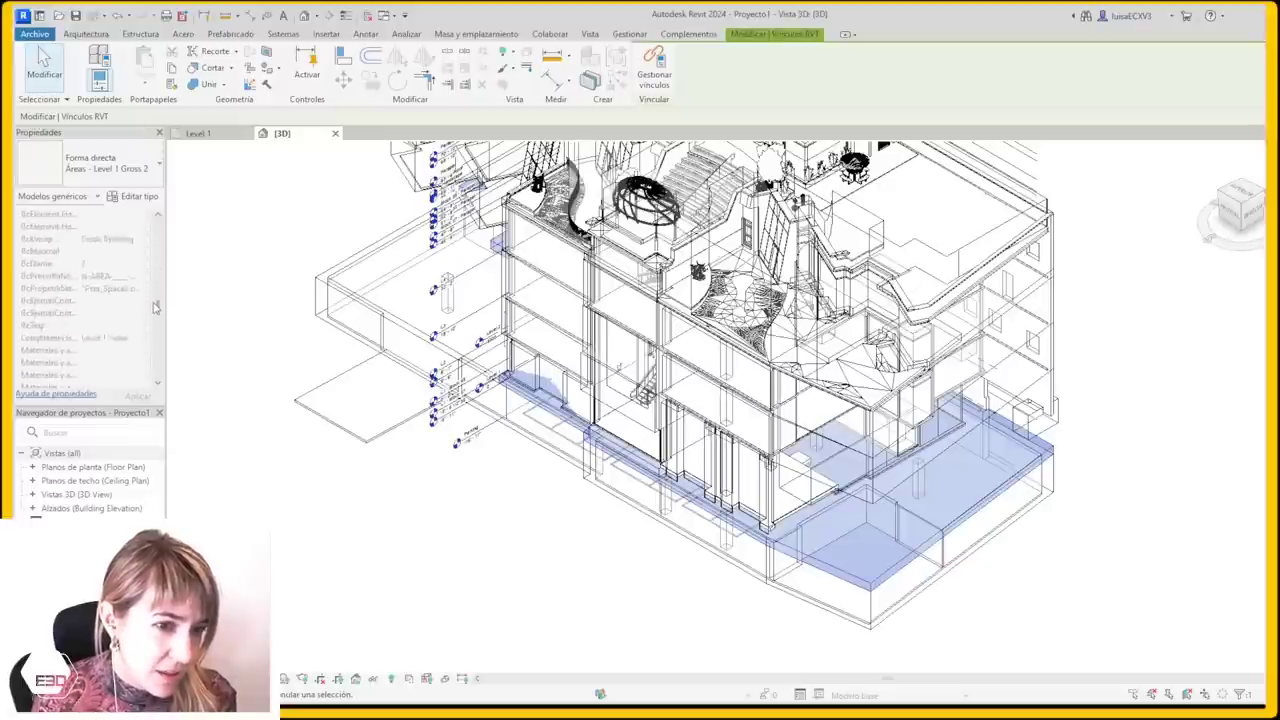
{"action": "key", "text": "Escape"}
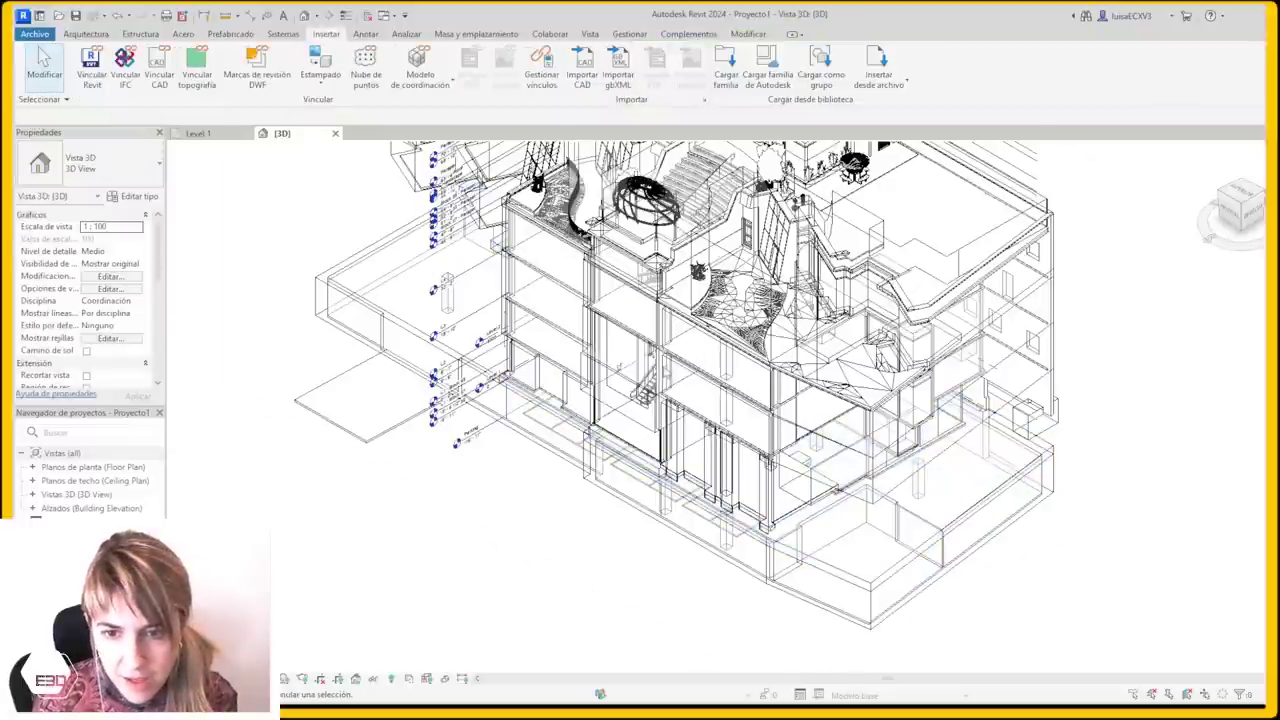
{"action": "left_click", "coordinate": [667, 372]}
{"action": "scroll", "coordinate": [667, 372], "scroll_direction": "up", "scroll_amount": 3}
{"action": "scroll", "coordinate": [654, 312], "scroll_direction": "down", "scroll_amount": 2}
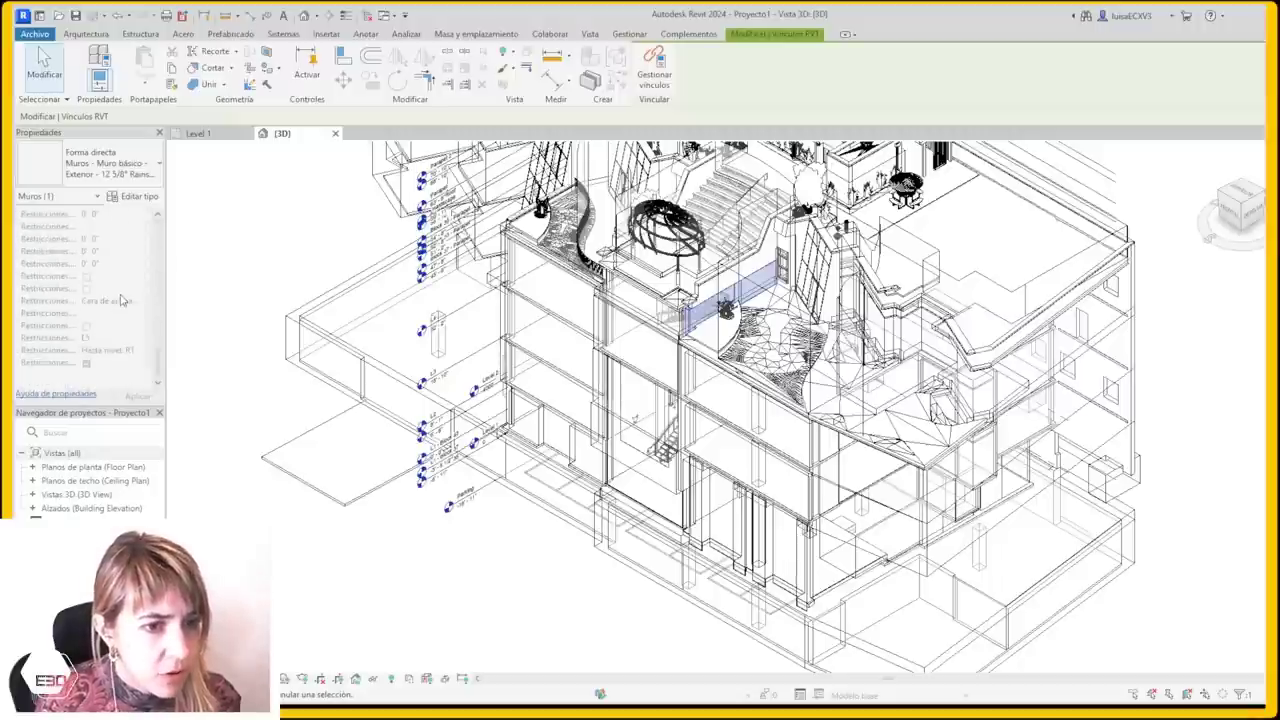
{"action": "scroll", "coordinate": [700, 400], "scroll_direction": "down", "scroll_amount": 4}
{"action": "left_click", "coordinate": [1140, 374]}
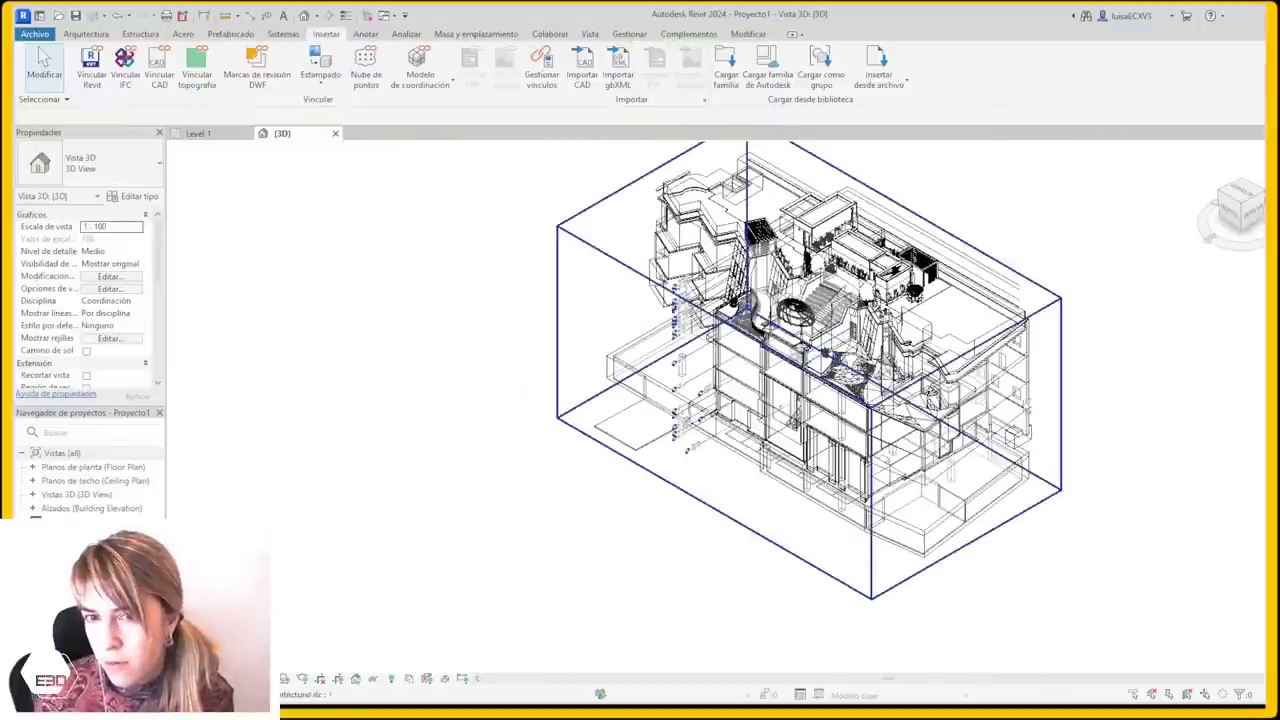
Orbit around the linked building's stairs and rooftop, clear the selection, and close the 3D view
{"action": "middle_click_drag", "start_coordinate": [1140, 374], "coordinate": [1000, 380], "text": "shift"}
{"action": "scroll", "coordinate": [559, 362], "scroll_direction": "up", "scroll_amount": 3}
{"action": "scroll", "coordinate": [559, 362], "scroll_direction": "up", "scroll_amount": 3}
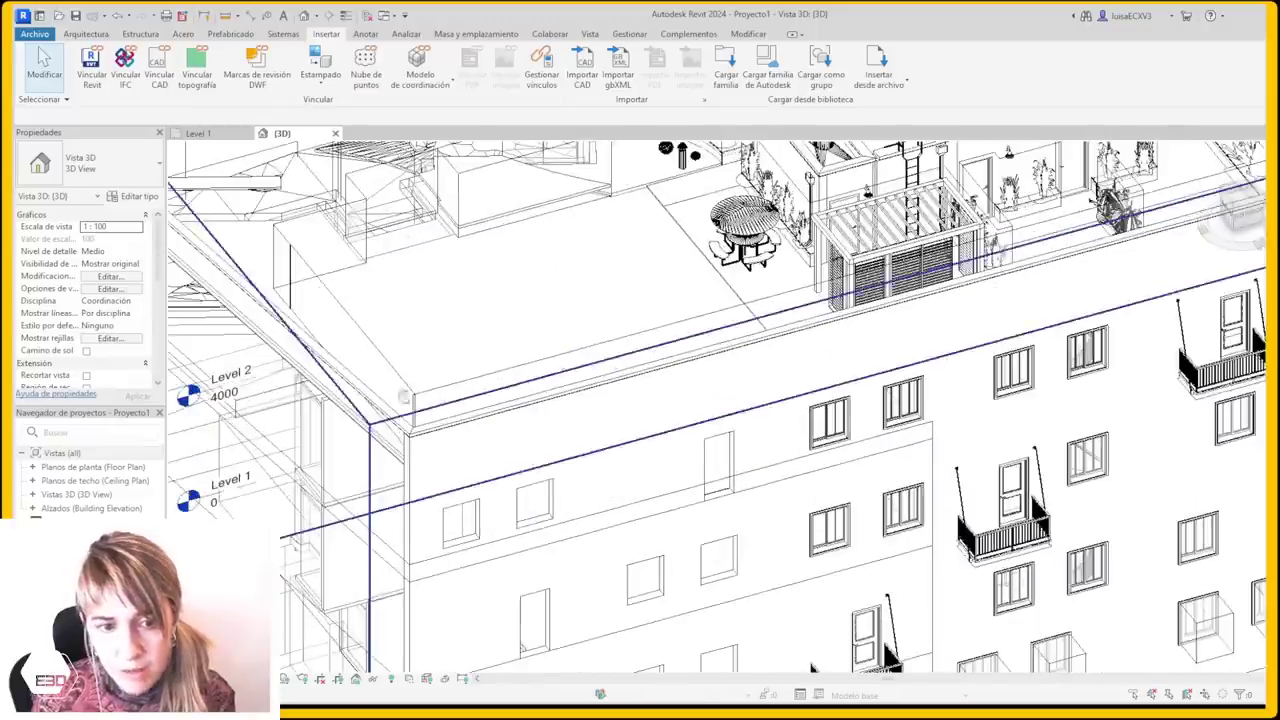
{"action": "middle_click_drag", "start_coordinate": [403, 397], "coordinate": [538, 375], "text": "shift"}
{"action": "scroll", "coordinate": [506, 371], "scroll_direction": "down", "scroll_amount": 5}
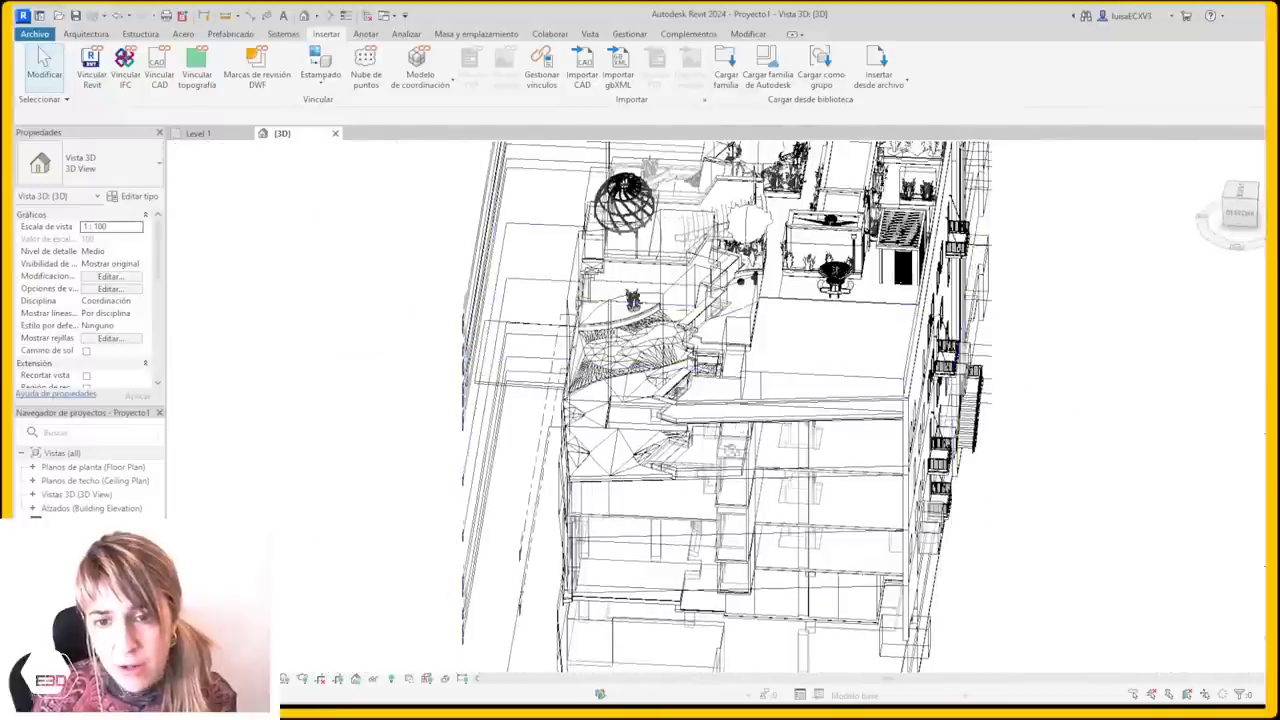
{"action": "middle_click_drag", "start_coordinate": [414, 386], "coordinate": [540, 338], "text": "shift"}
{"action": "scroll", "coordinate": [540, 338], "scroll_direction": "up", "scroll_amount": 2}
{"action": "scroll", "coordinate": [539, 329], "scroll_direction": "up", "scroll_amount": 3}
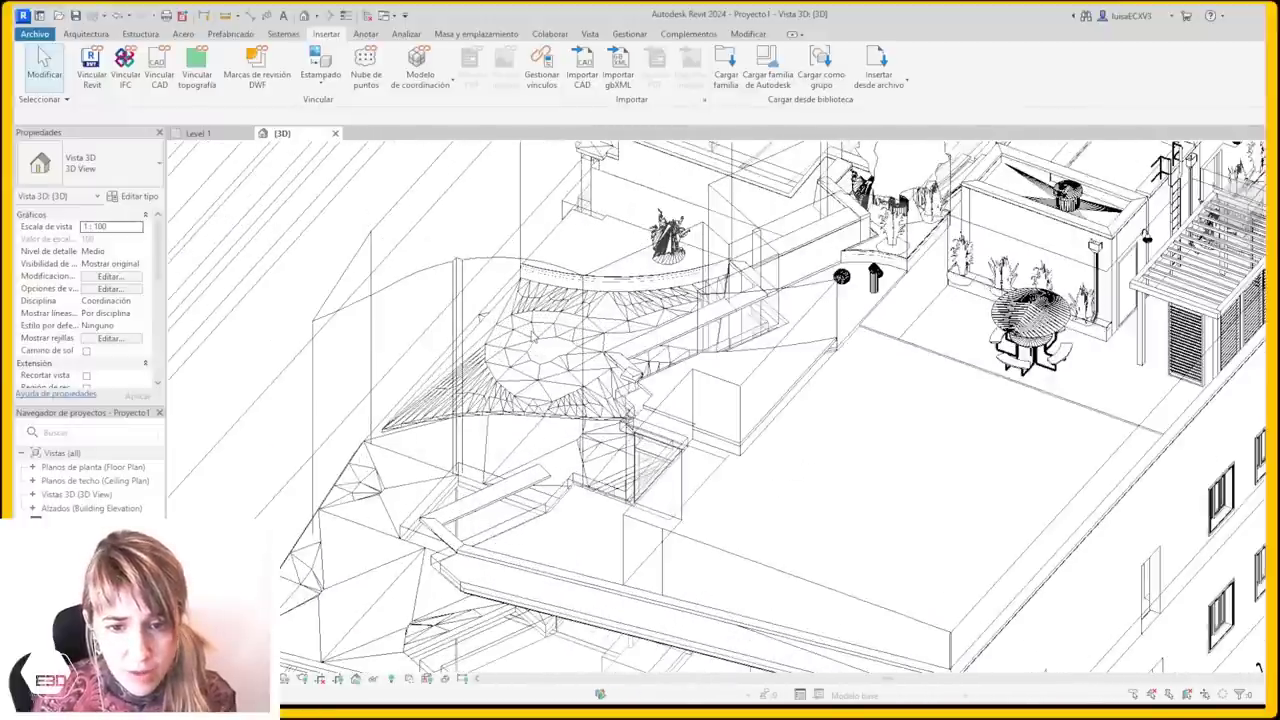
{"action": "scroll", "coordinate": [720, 400], "scroll_direction": "down", "scroll_amount": 3}
{"action": "mouse_move", "coordinate": [720, 400]}
{"action": "middle_mouse_down", "text": "shift"}
{"action": "mouse_move", "coordinate": [820, 380]}
{"action": "mouse_move", "coordinate": [730, 472]}
{"action": "middle_mouse_up", "text": "shift"}
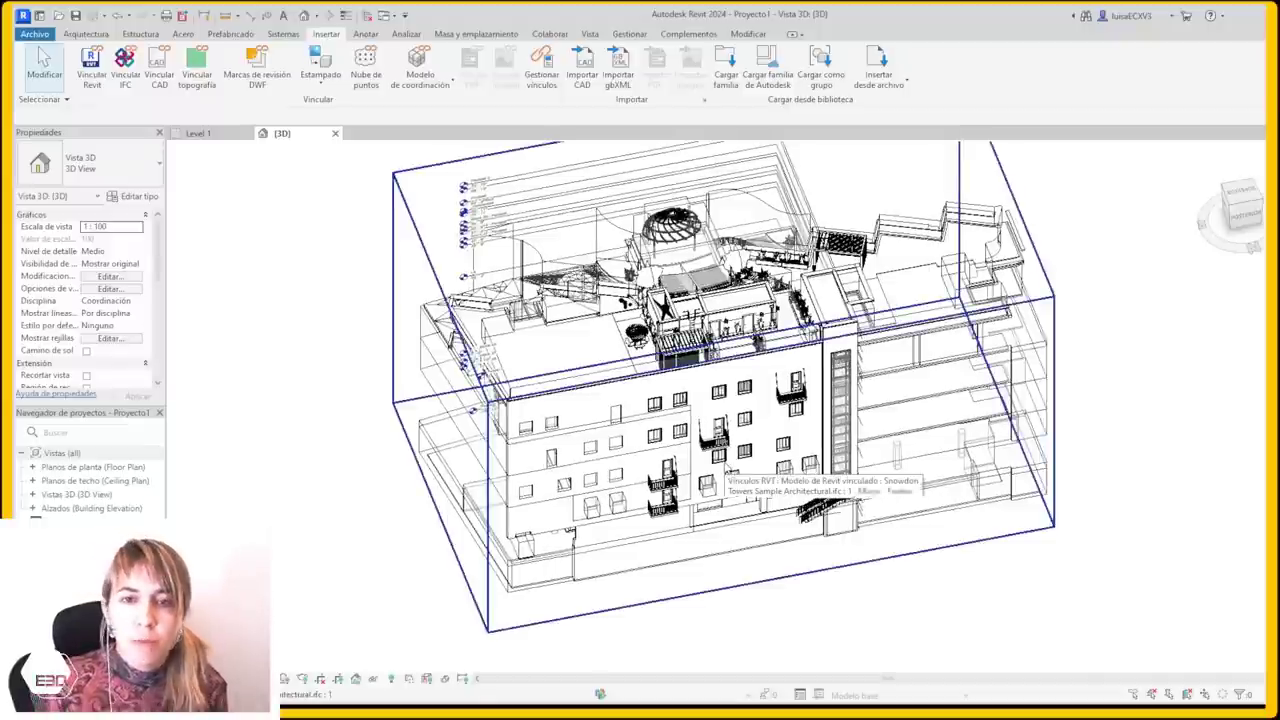
{"action": "key", "text": "Escape"}
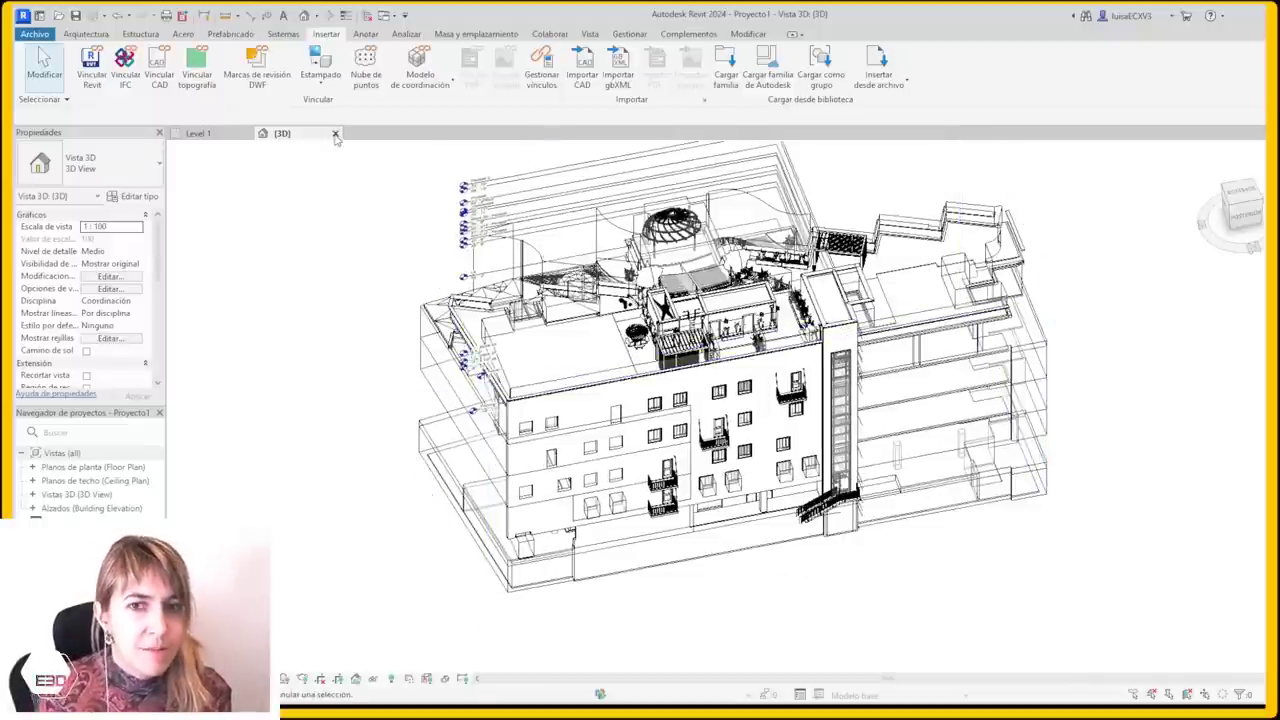
{"action": "left_click", "coordinate": [335, 134]}
Close the Level 1 view and open Snowdon Towers Sample Site.rvt from the Revit sample files
{"action": "left_click", "coordinate": [247, 133]}
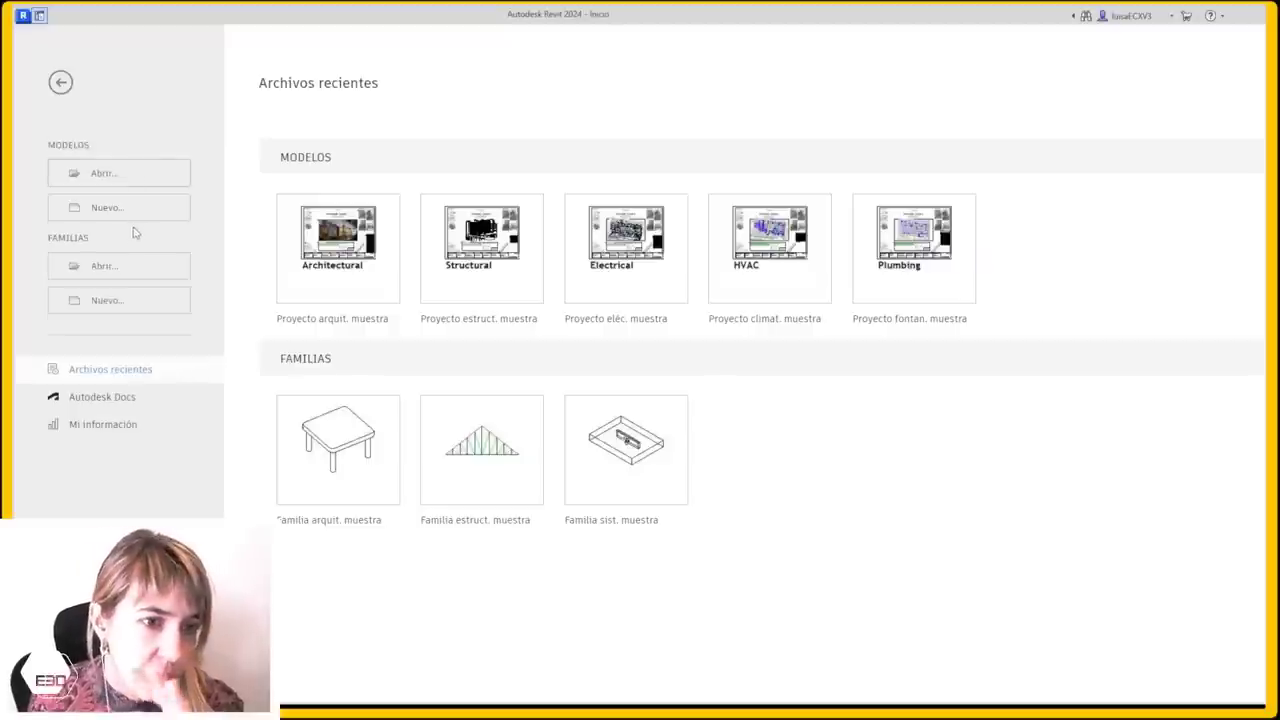
{"action": "left_click", "coordinate": [151, 175]}
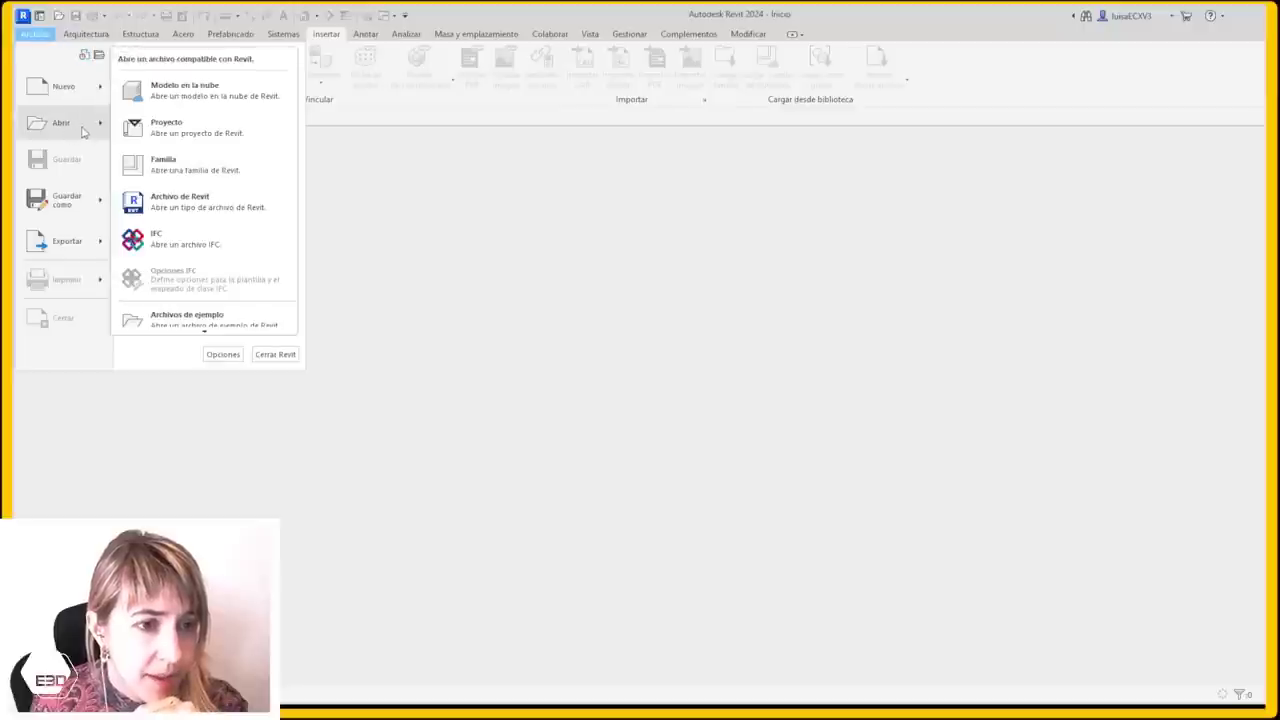
{"action": "left_click", "coordinate": [187, 316]}
{"action": "scroll", "coordinate": [600, 380], "scroll_direction": "down", "scroll_amount": 2}
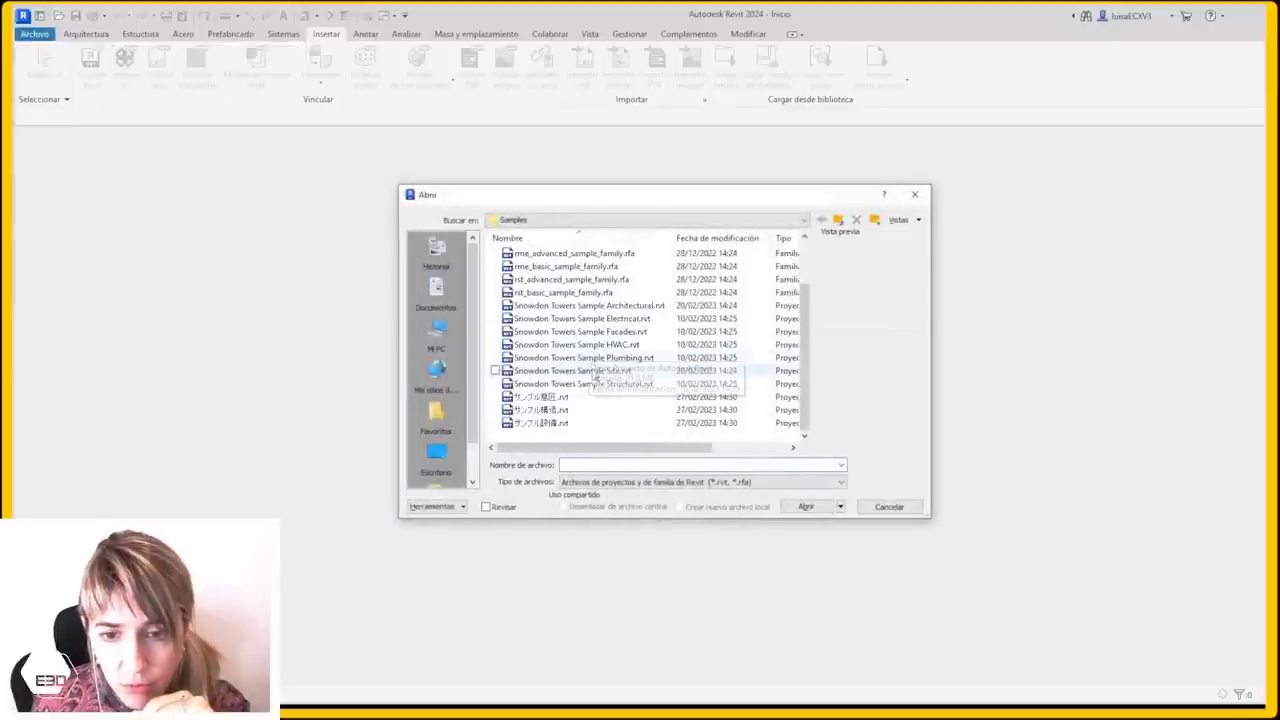
{"action": "double_click", "coordinate": [600, 371]}
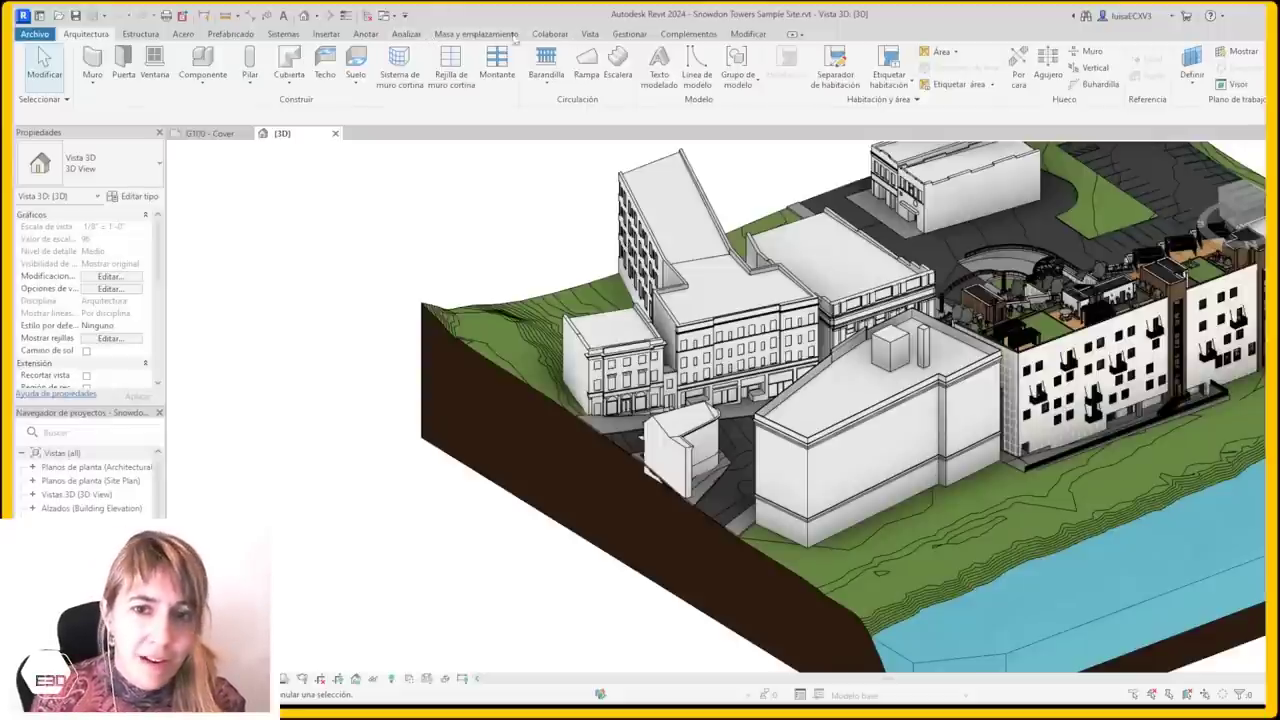
Select the Grassland toposolid, review its layer structure in Type Properties, then dismiss it
{"action": "left_click", "coordinate": [590, 33]}
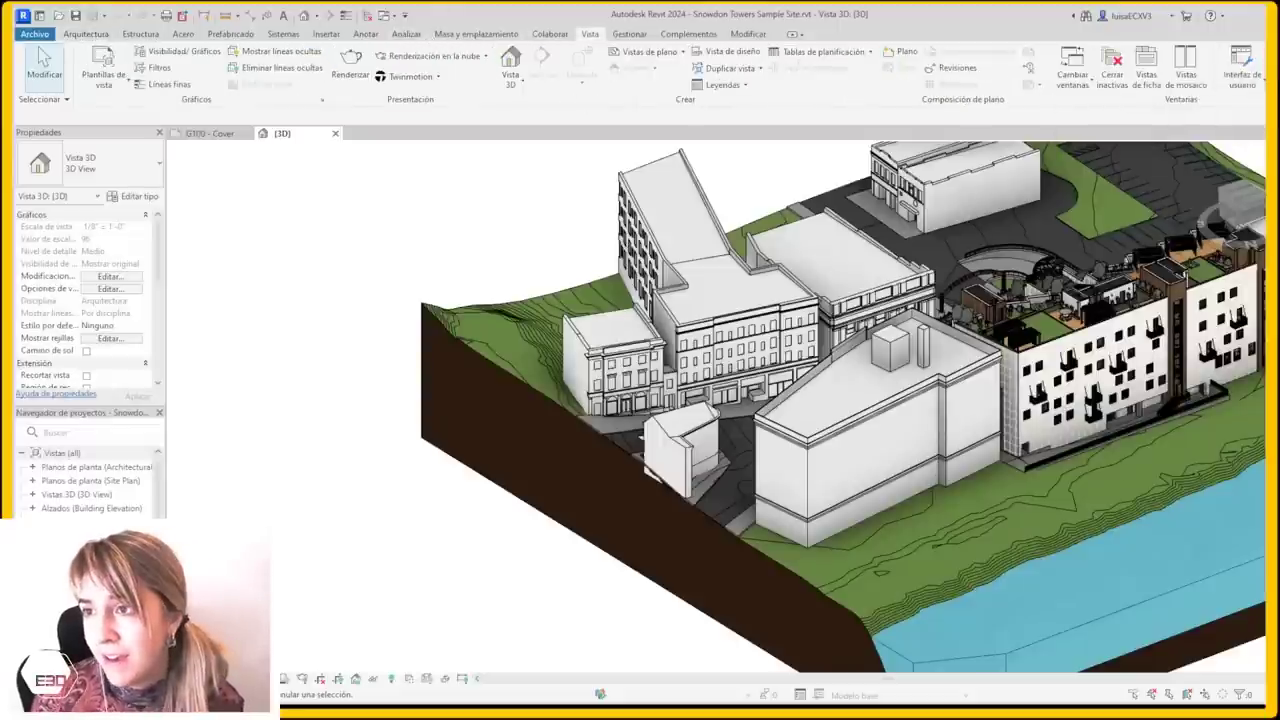
{"action": "scroll", "coordinate": [326, 320], "scroll_direction": "down", "scroll_amount": 2}
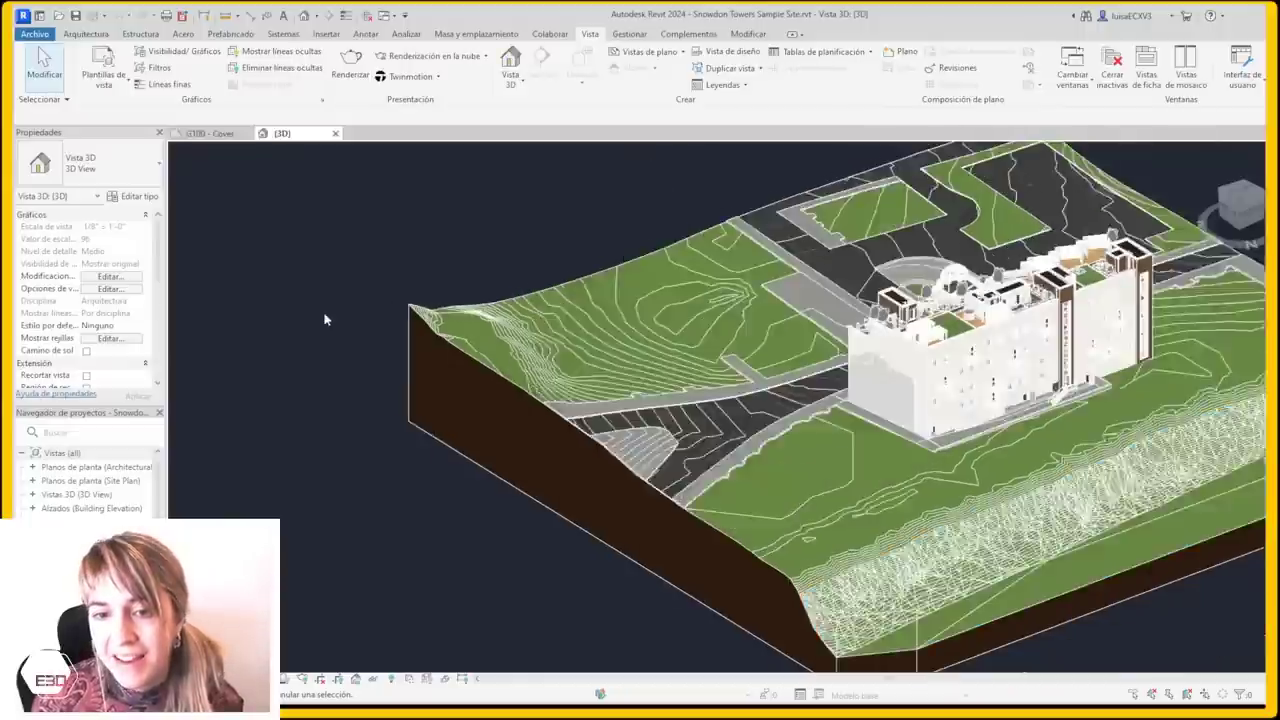
{"action": "scroll", "coordinate": [340, 360], "scroll_direction": "down", "scroll_amount": 2}
{"action": "scroll", "coordinate": [340, 360], "scroll_direction": "up", "scroll_amount": 1}
{"action": "scroll", "coordinate": [578, 476], "scroll_direction": "up", "scroll_amount": 3}
{"action": "scroll", "coordinate": [337, 286], "scroll_direction": "down", "scroll_amount": 1}
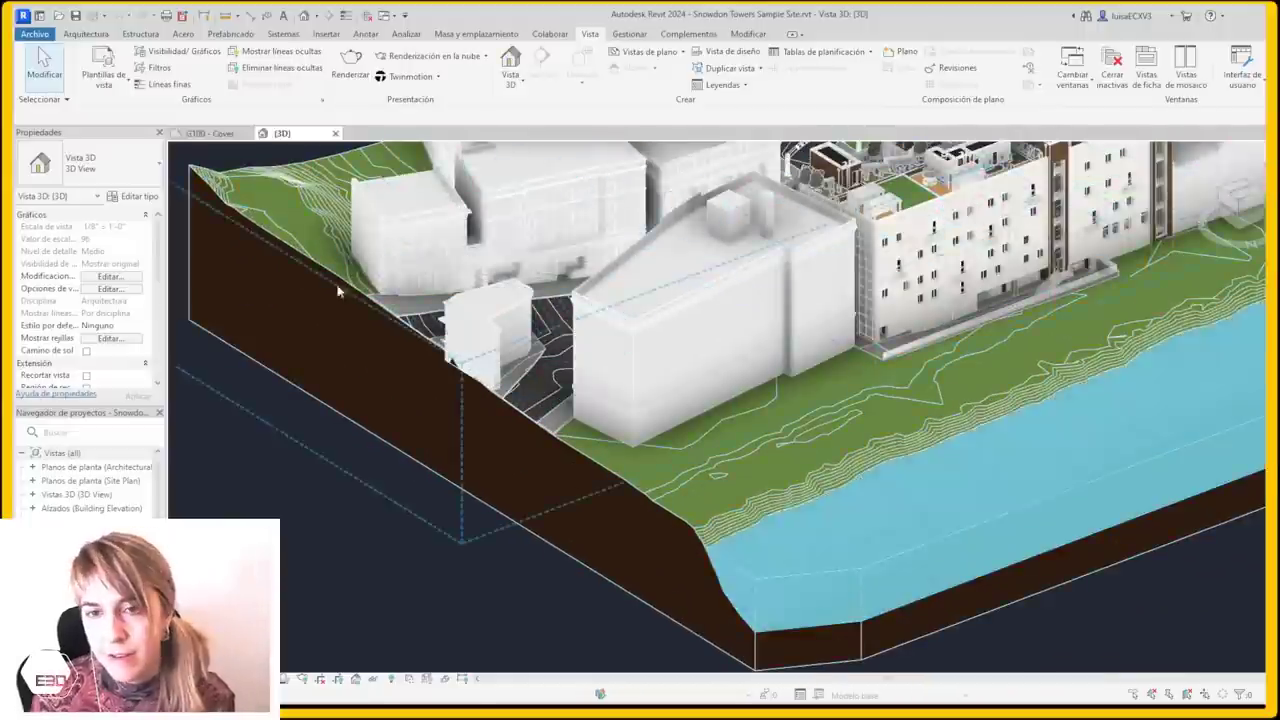
{"action": "scroll", "coordinate": [374, 418], "scroll_direction": "down", "scroll_amount": 1}
{"action": "scroll", "coordinate": [457, 434], "scroll_direction": "up", "scroll_amount": 1}
{"action": "scroll", "coordinate": [477, 505], "scroll_direction": "up", "scroll_amount": 2}
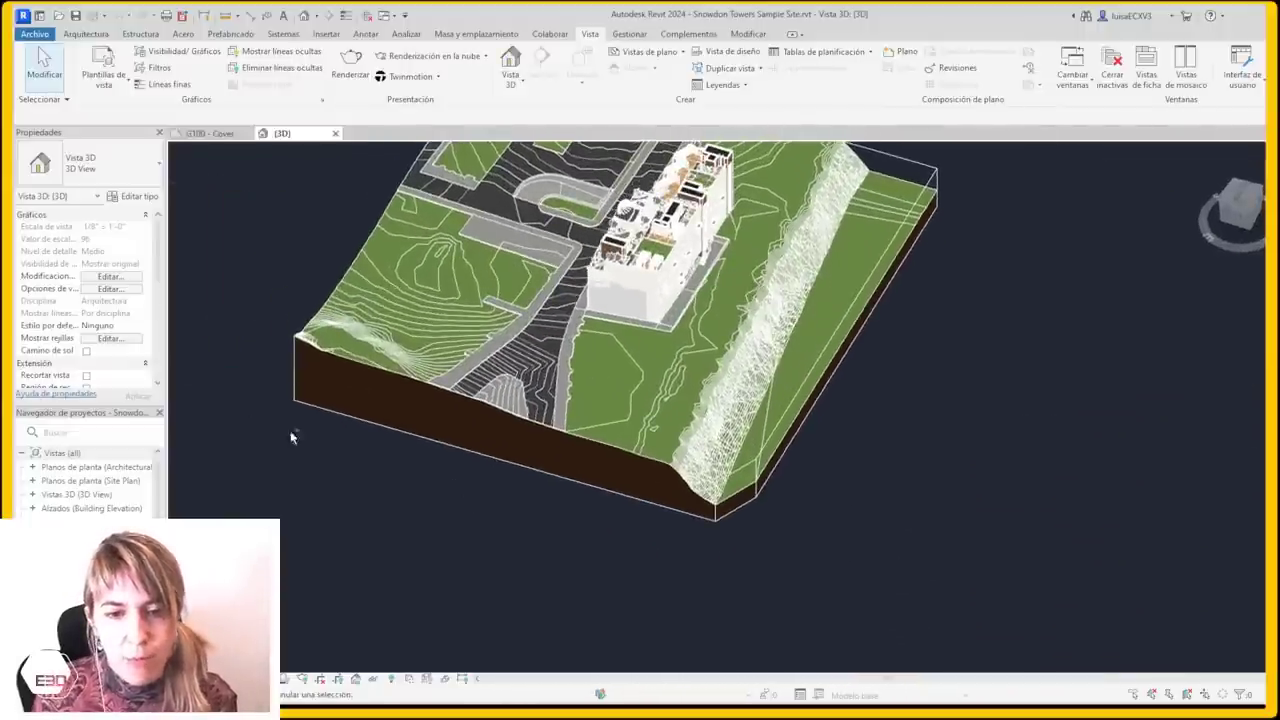
{"action": "scroll", "coordinate": [265, 366], "scroll_direction": "up", "scroll_amount": 2}
{"action": "left_click", "coordinate": [380, 345]}
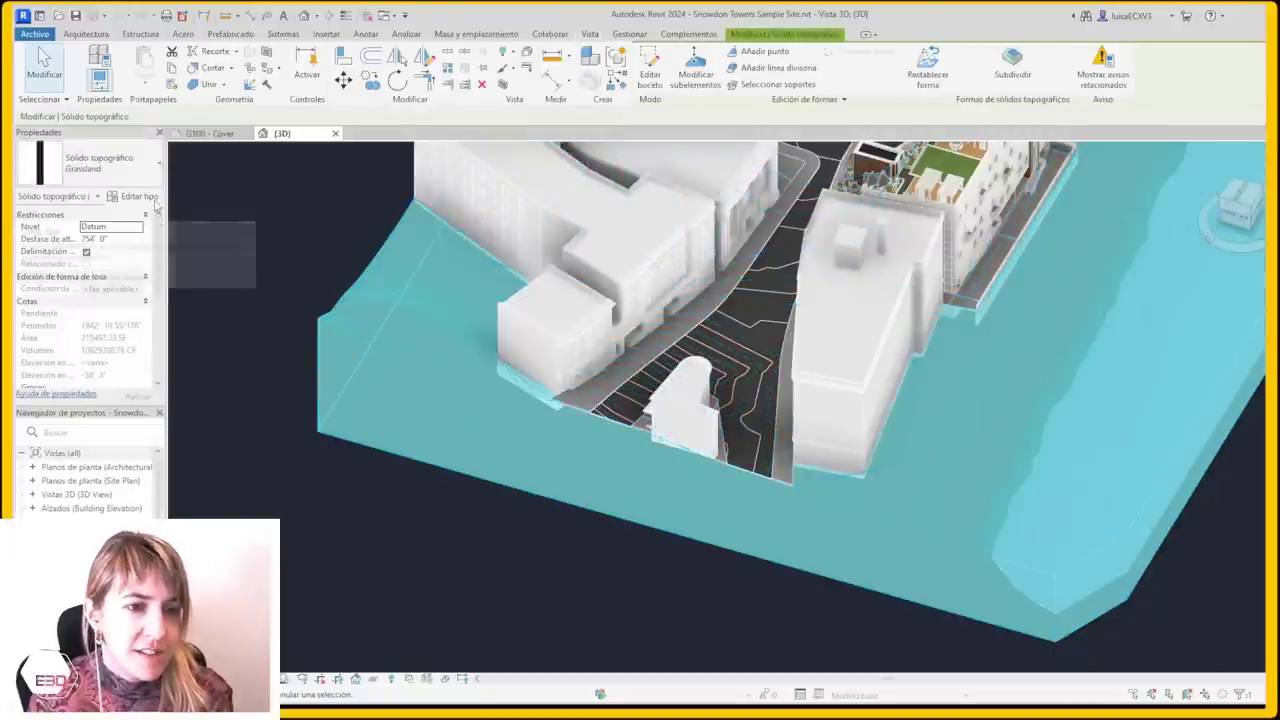
{"action": "left_click", "coordinate": [150, 197]}
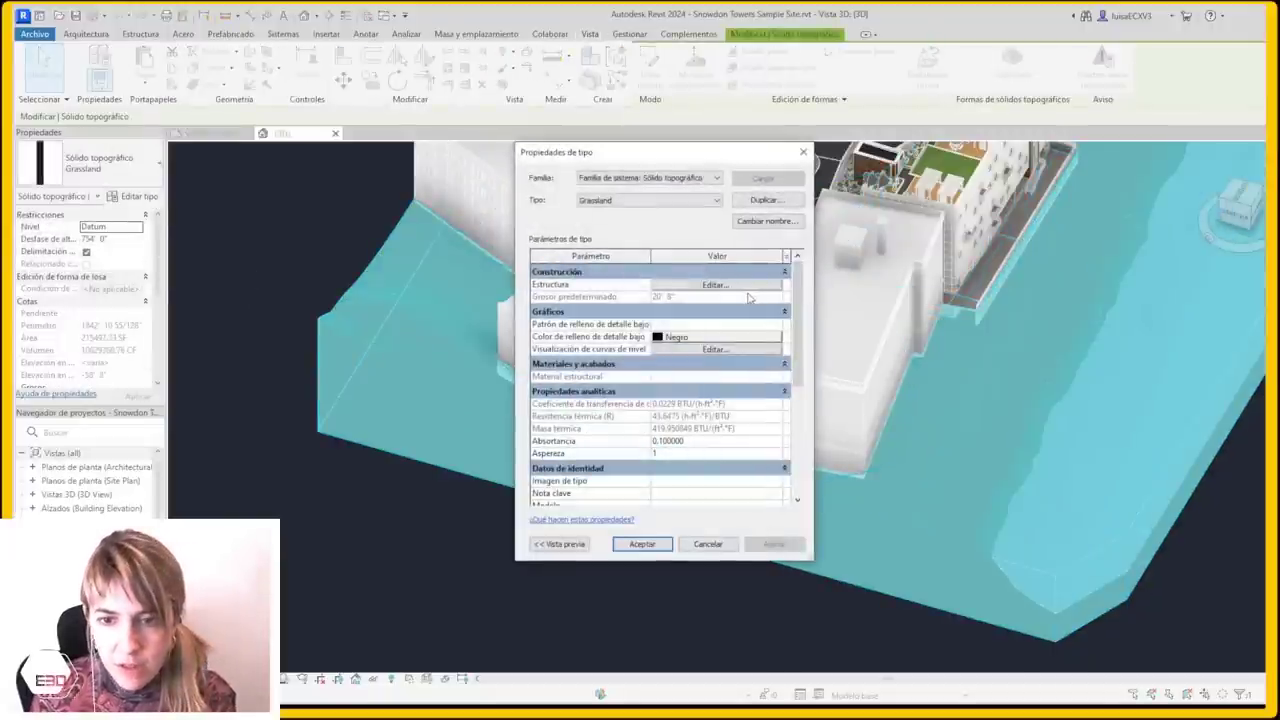
{"action": "left_click", "coordinate": [752, 297]}
{"action": "mouse_move", "coordinate": [586, 269]}
{"action": "left_mouse_down"}
{"action": "mouse_move", "coordinate": [643, 265]}
{"action": "mouse_move", "coordinate": [606, 270]}
{"action": "left_mouse_up"}
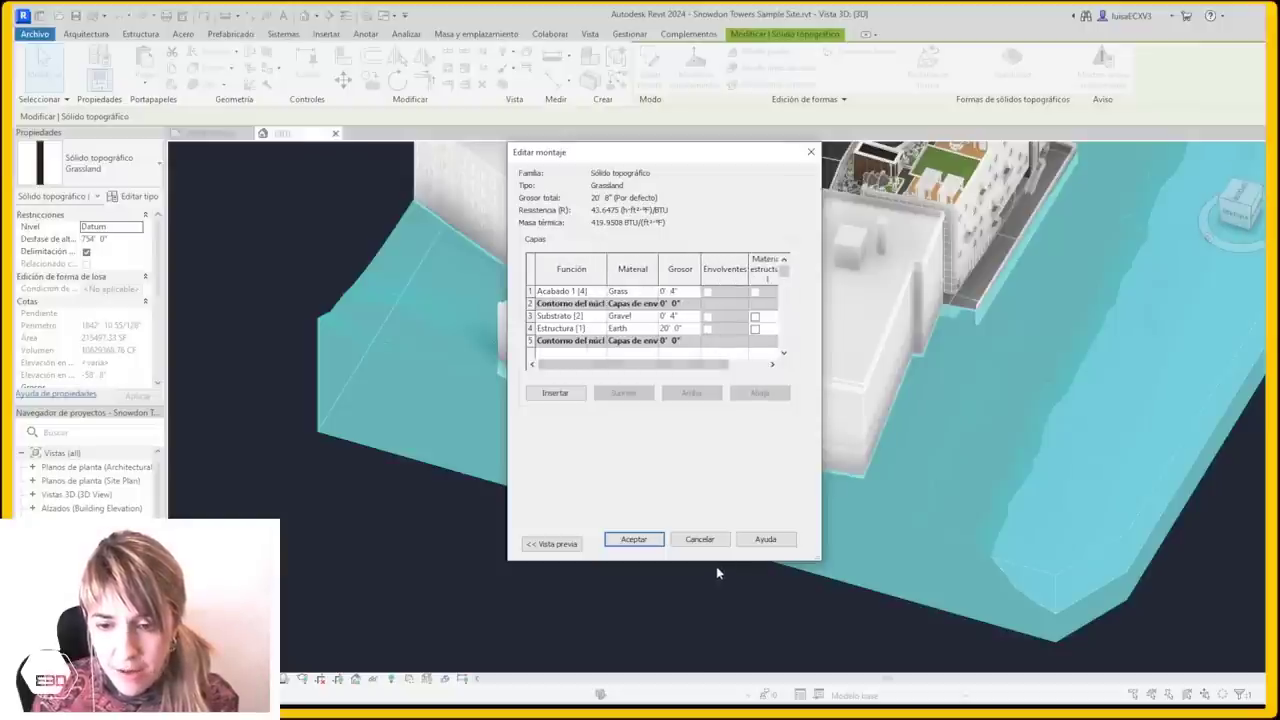
{"action": "key", "text": "Escape"}
Orbit the site view, expand the Shape Editing panel, and deselect the toposolid
{"action": "mouse_move", "coordinate": [716, 573]}
{"action": "middle_mouse_down", "text": "shift"}
{"action": "mouse_move", "coordinate": [574, 462]}
{"action": "mouse_move", "coordinate": [580, 406]}
{"action": "mouse_move", "coordinate": [840, 256]}
{"action": "middle_mouse_up", "text": "shift"}
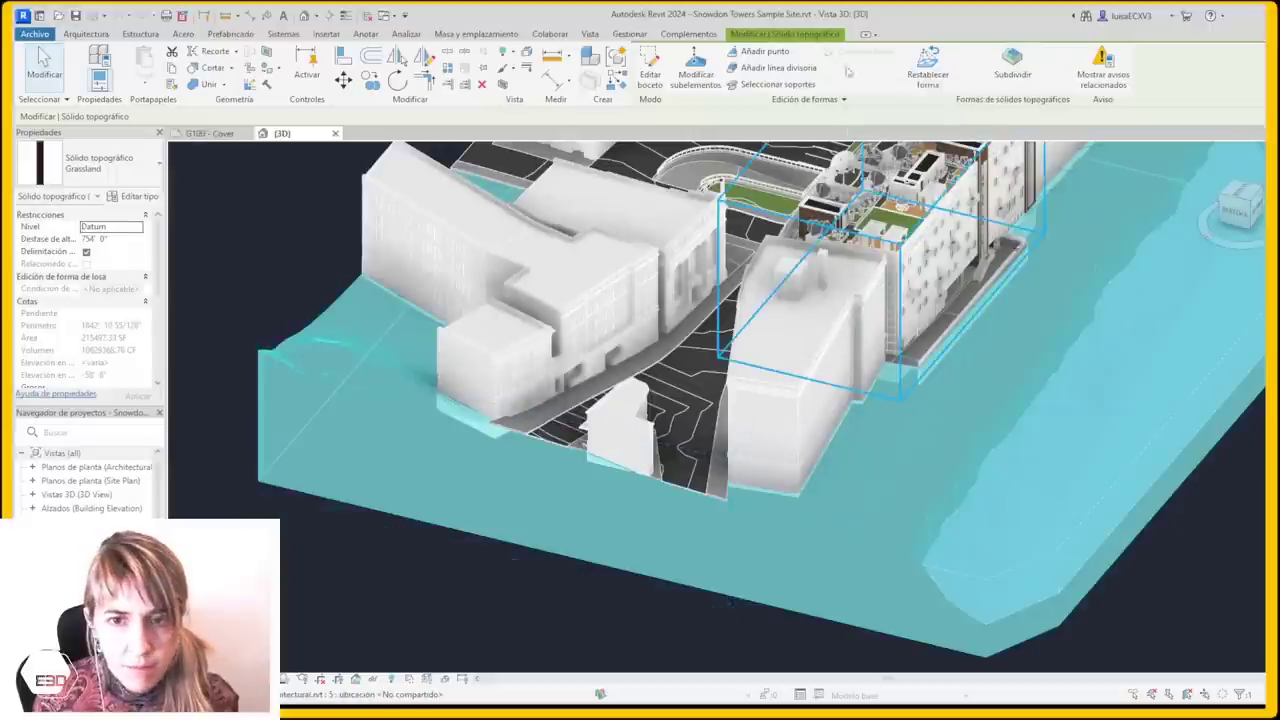
{"action": "scroll", "coordinate": [462, 478], "scroll_direction": "up", "scroll_amount": 2}
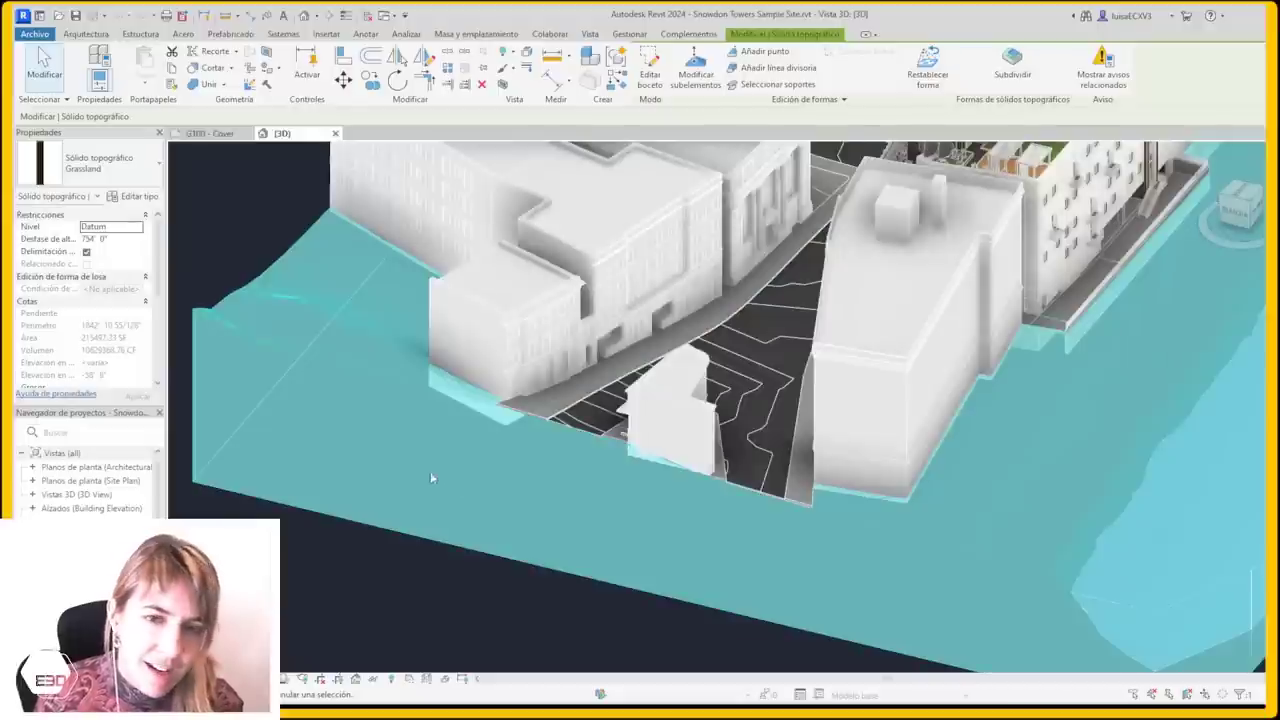
{"action": "scroll", "coordinate": [430, 471], "scroll_direction": "down", "scroll_amount": 2}
{"action": "mouse_move", "coordinate": [427, 471]}
{"action": "middle_mouse_down", "text": "shift"}
{"action": "mouse_move", "coordinate": [508, 489]}
{"action": "mouse_move", "coordinate": [640, 480]}
{"action": "middle_mouse_up", "text": "shift"}
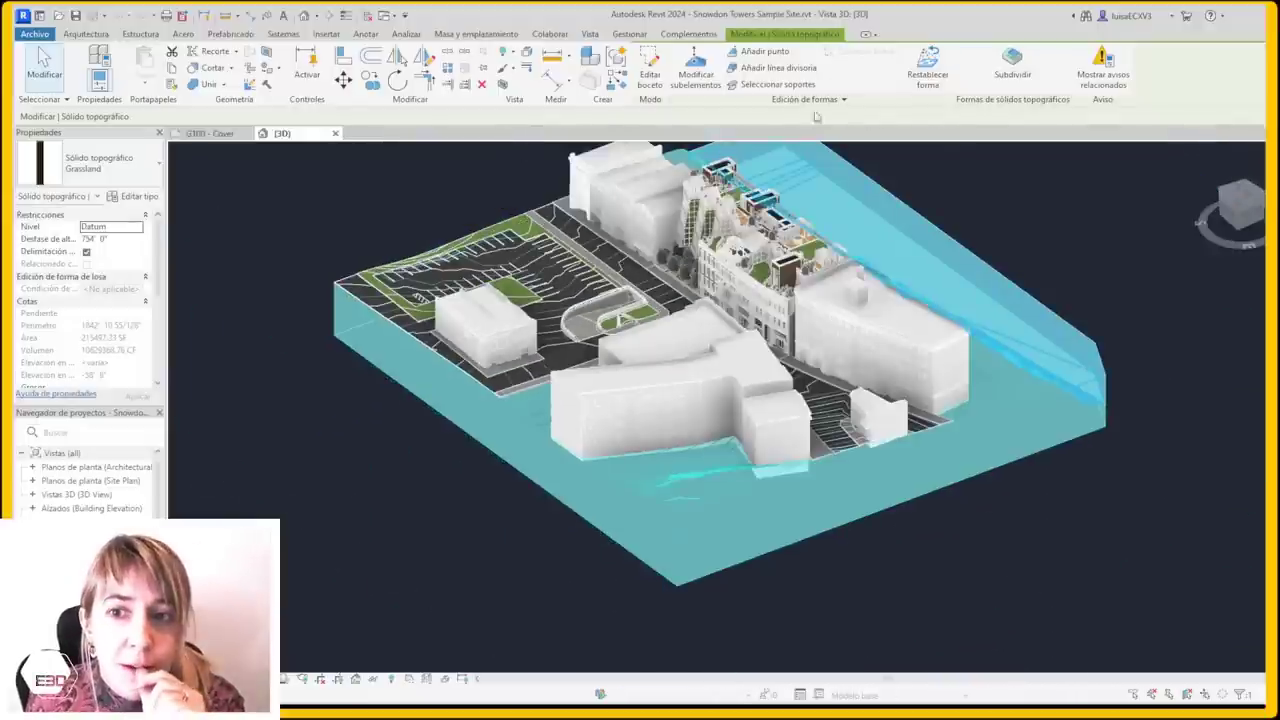
{"action": "left_click", "coordinate": [778, 99]}
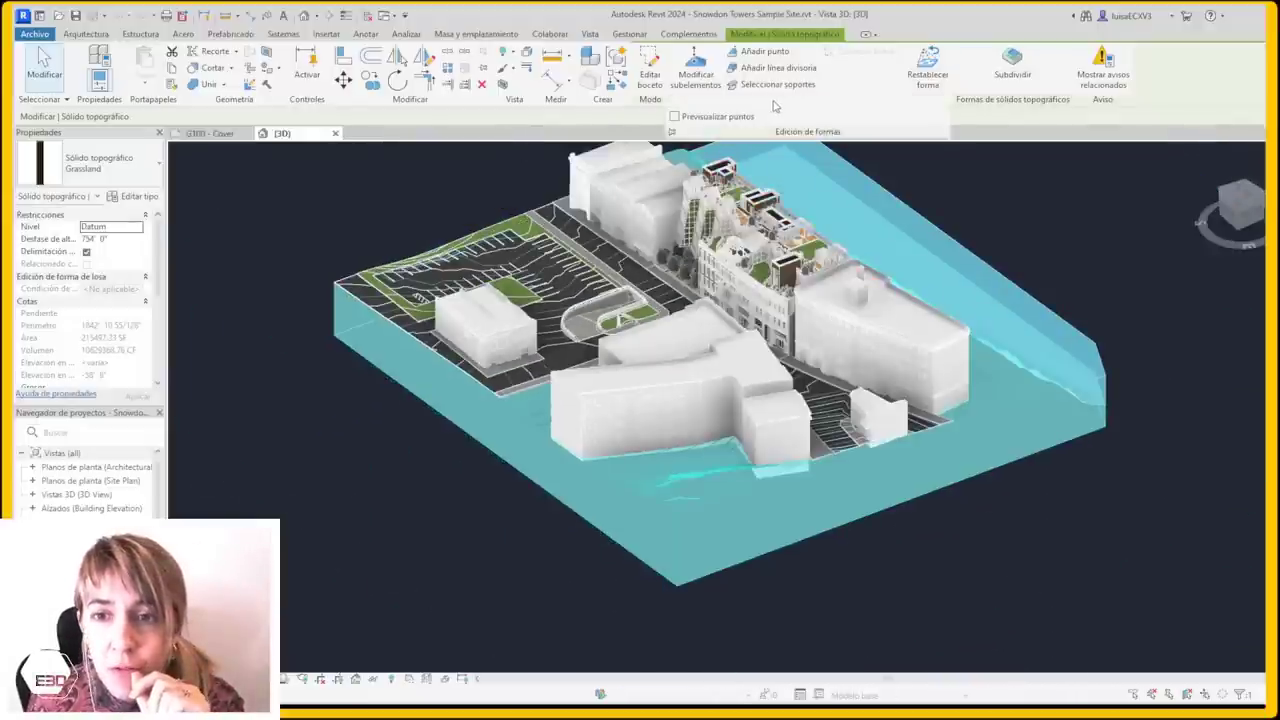
{"action": "left_click", "coordinate": [443, 537]}
{"action": "scroll", "coordinate": [443, 537], "scroll_direction": "down", "scroll_amount": 5}
{"action": "scroll", "coordinate": [563, 355], "scroll_direction": "up", "scroll_amount": 3}
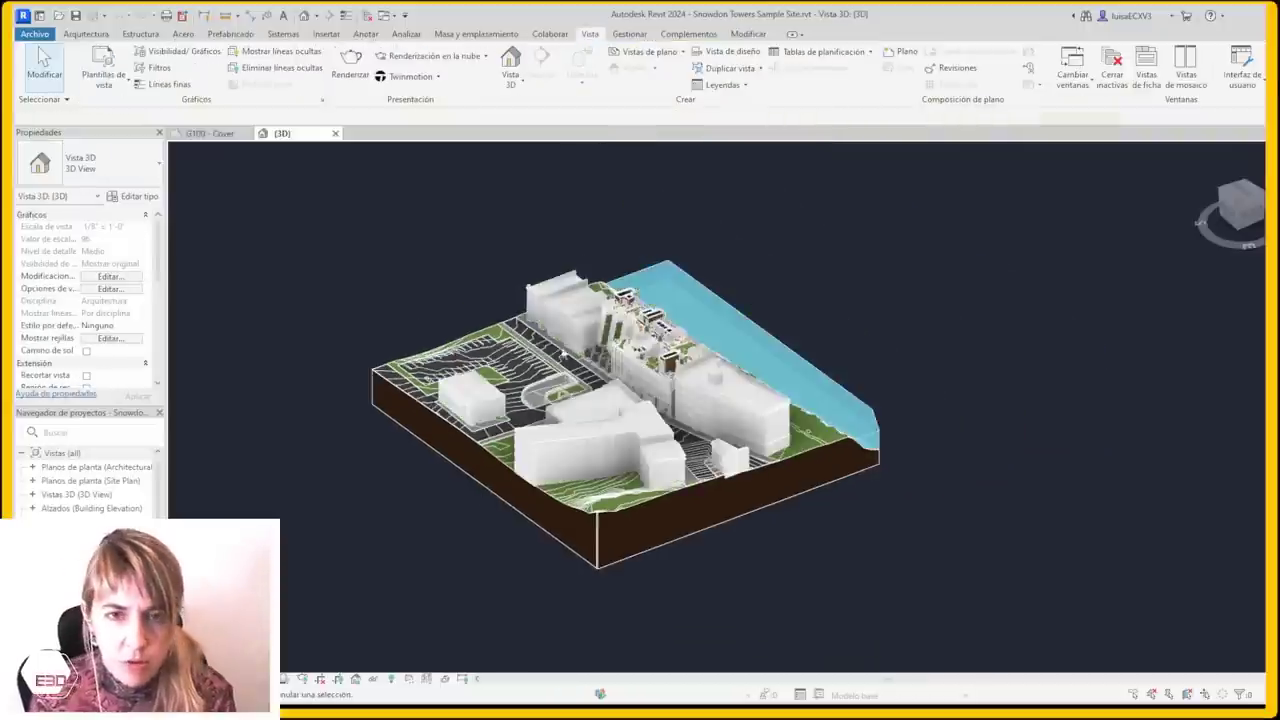
Launch Dynamo from Manage, dismiss the data agreement, and check the Dynamo version information
{"action": "left_click", "coordinate": [629, 33]}
{"action": "left_click", "coordinate": [1222, 72]}
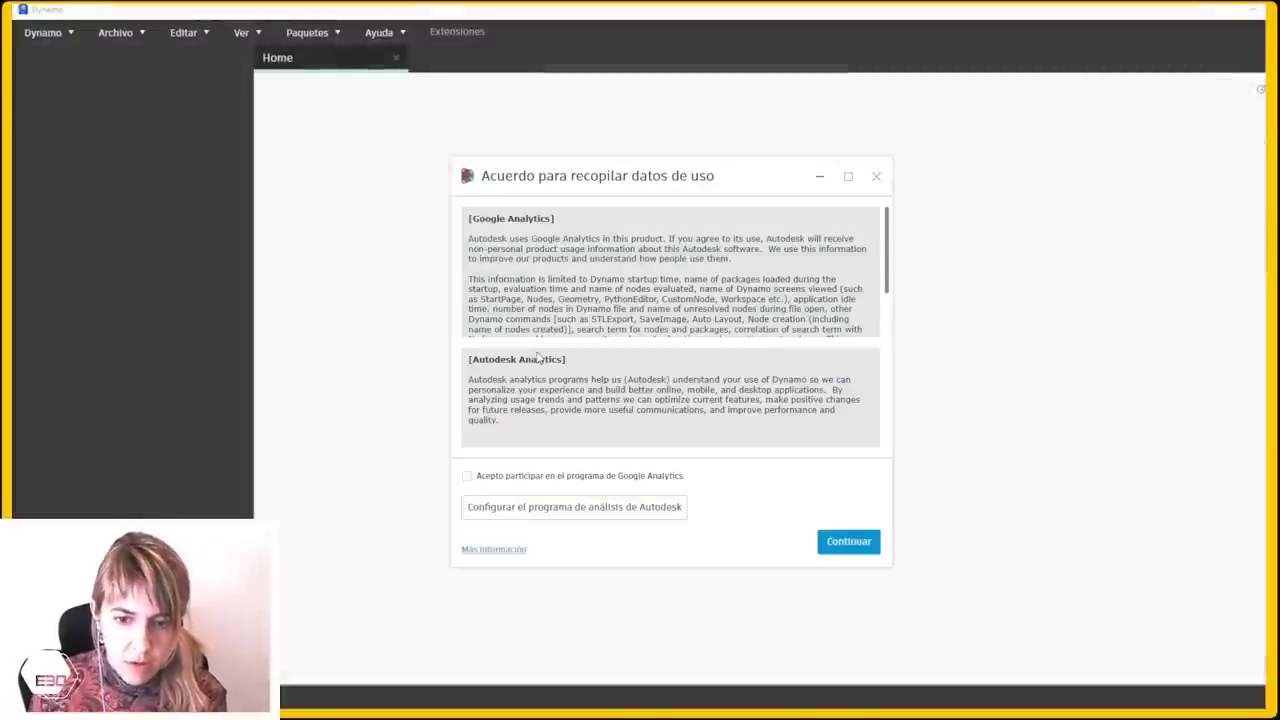
{"action": "left_click", "coordinate": [866, 543]}
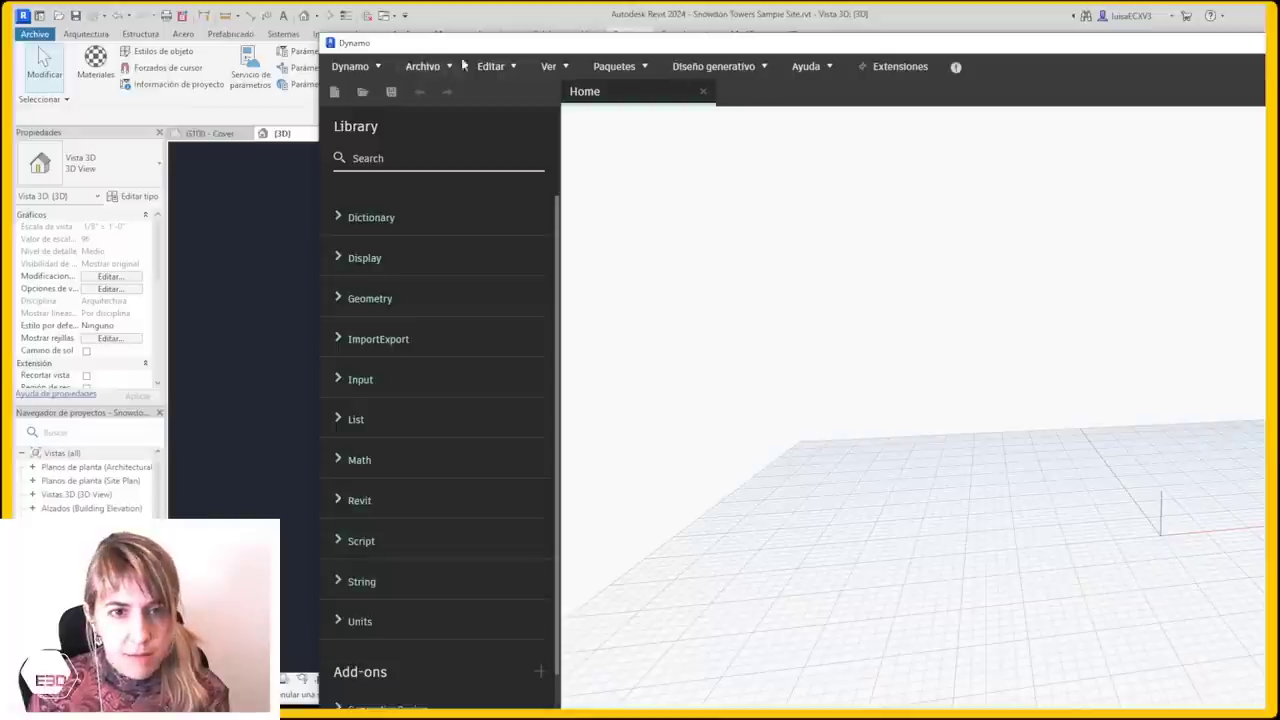
{"action": "left_click", "coordinate": [350, 66]}
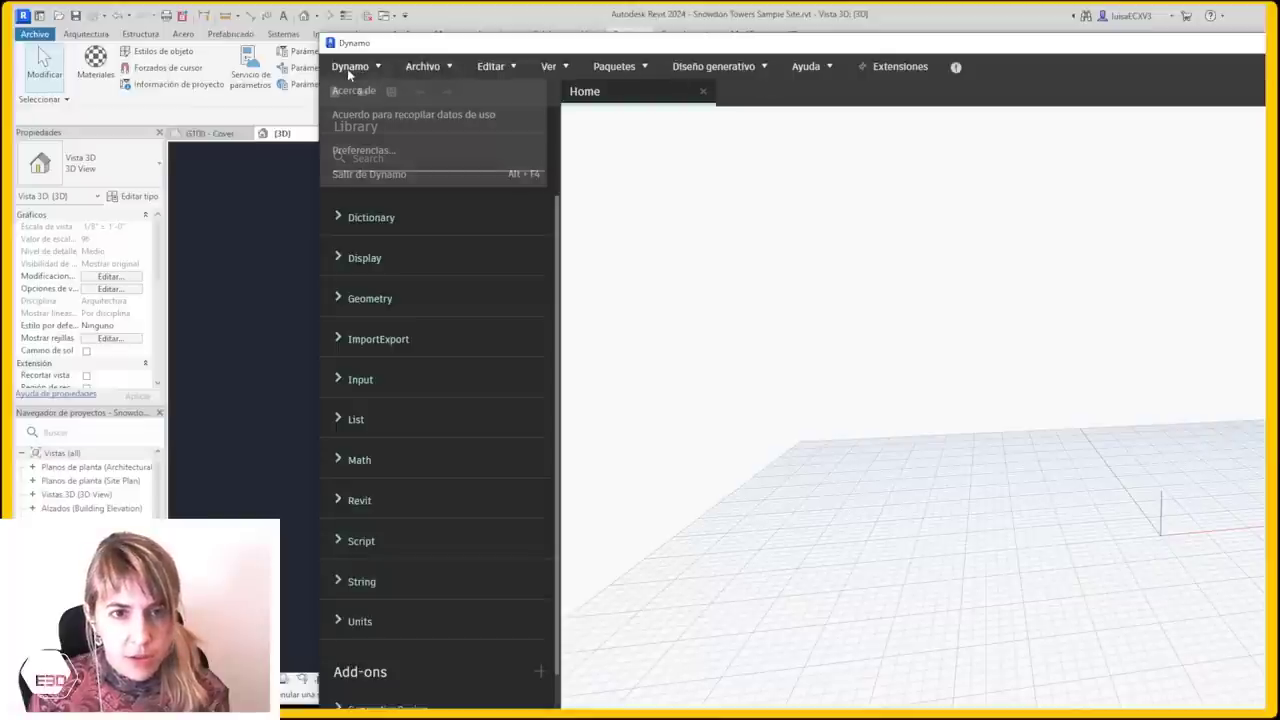
{"action": "key", "text": "Escape"}
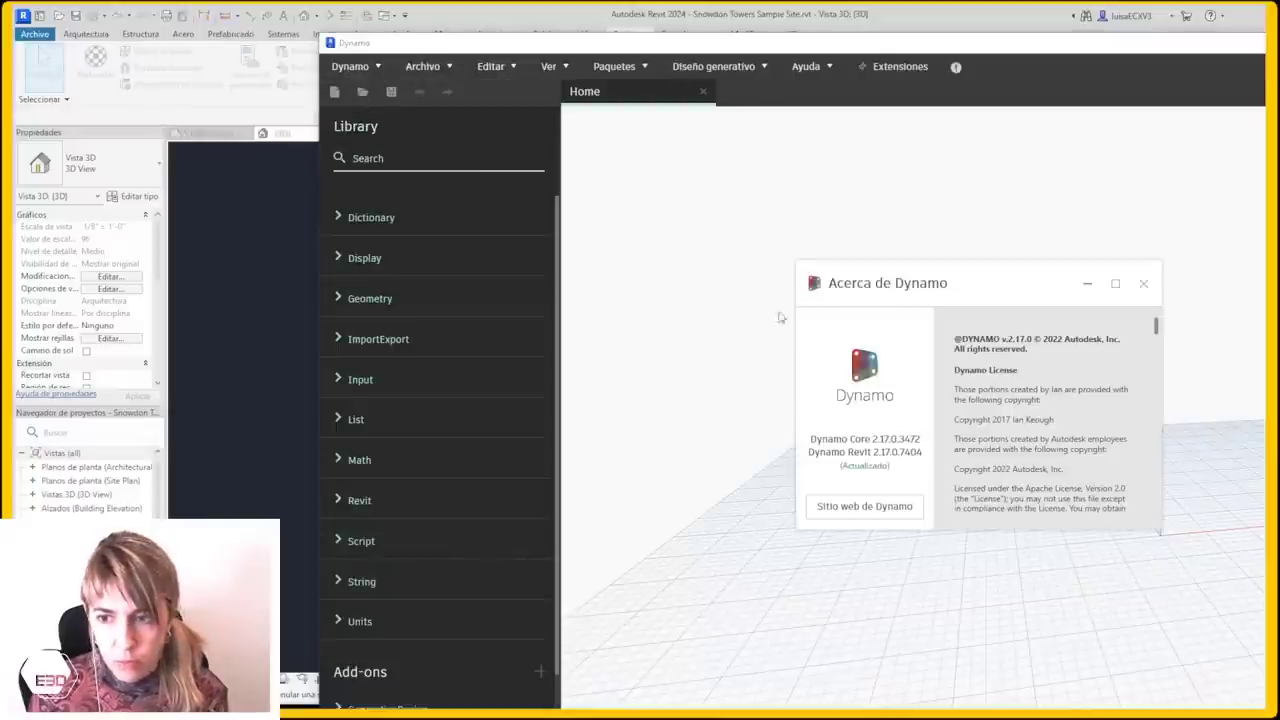
{"action": "left_click", "coordinate": [1146, 286]}
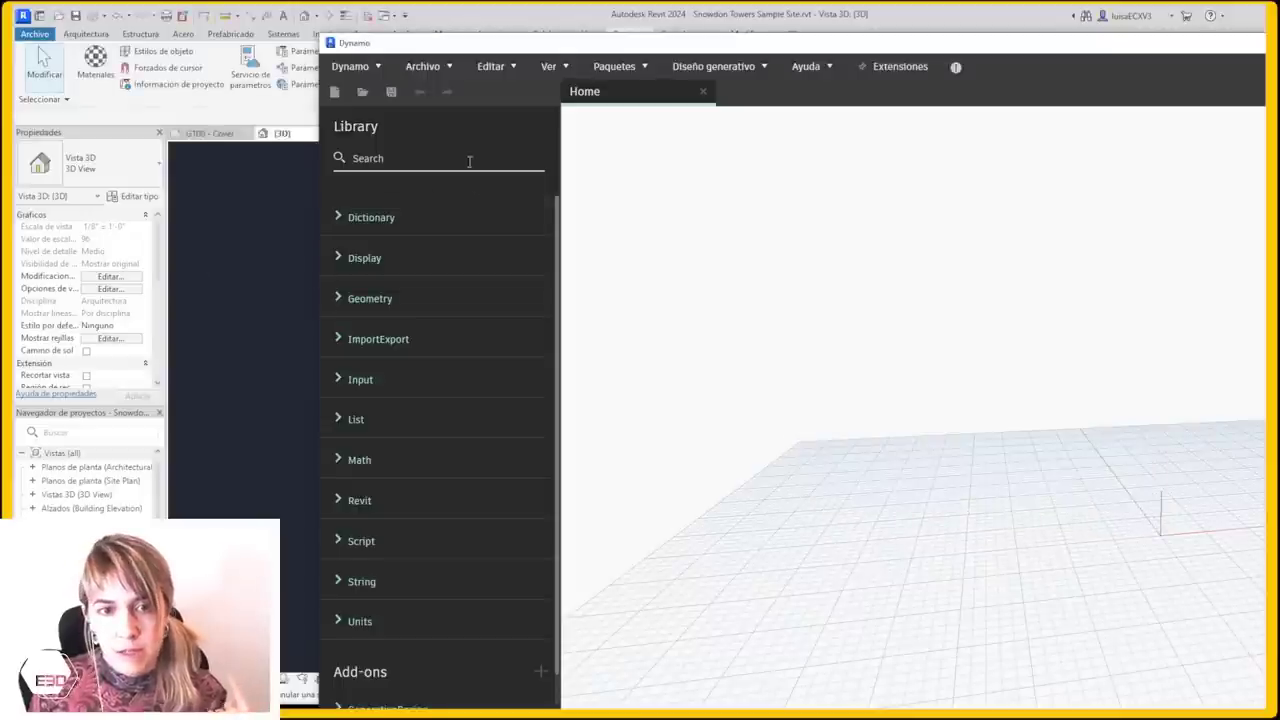
Search the Library for 'select model' and add a Select Model Element node
{"action": "type", "text": "select model"}
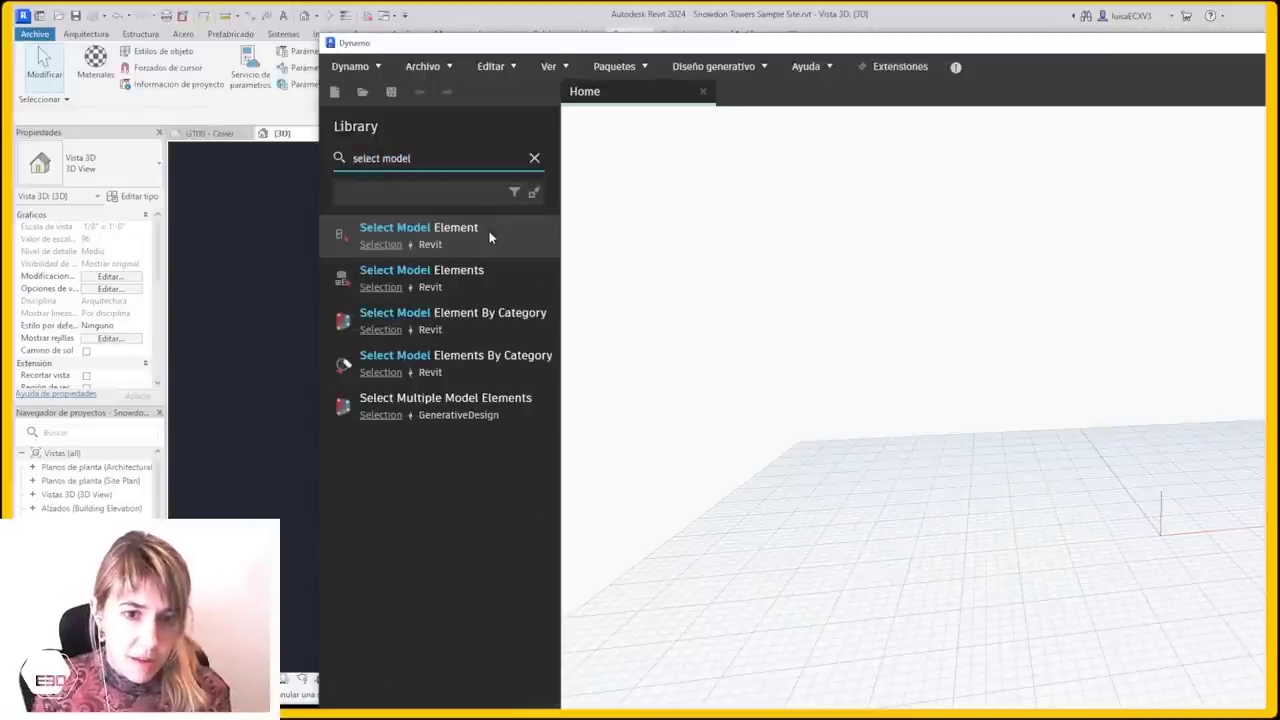
{"action": "left_click", "coordinate": [489, 231]}
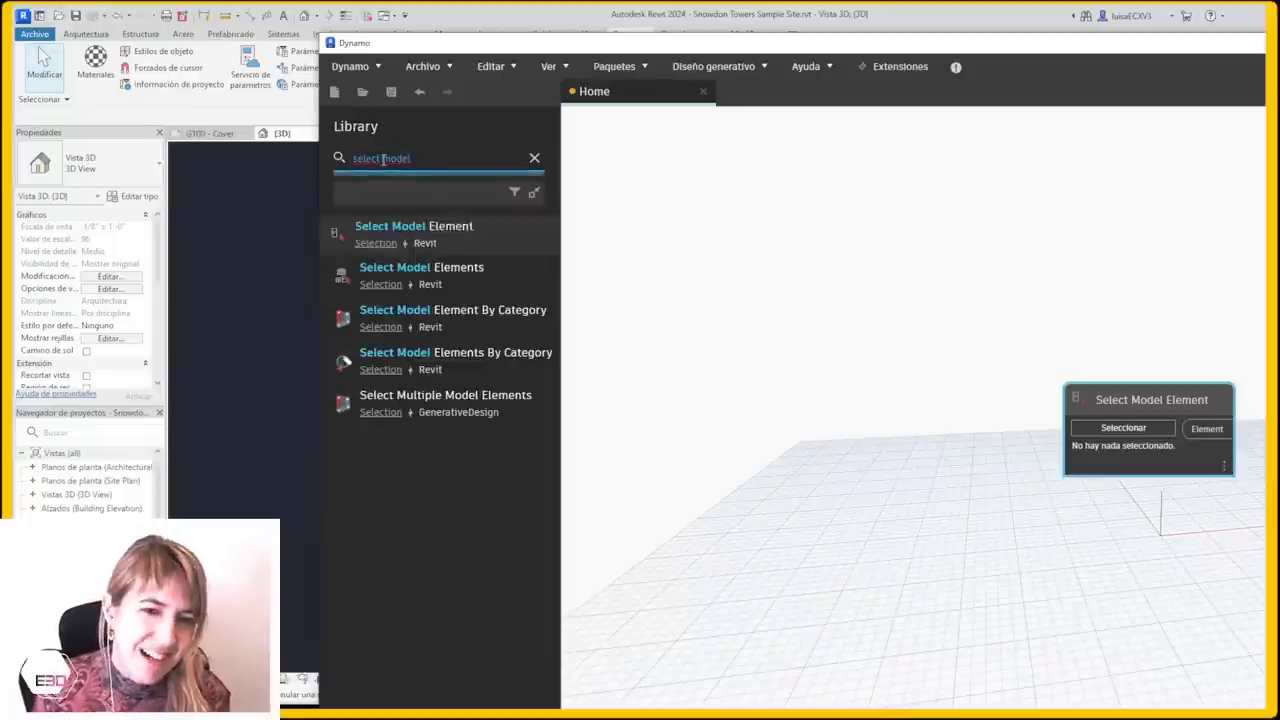
{"action": "mouse_move", "coordinate": [626, 45]}
{"action": "left_mouse_down"}
{"action": "mouse_move", "coordinate": [588, 76]}
{"action": "mouse_move", "coordinate": [2, 90]}
{"action": "mouse_move", "coordinate": [626, 68]}
{"action": "left_mouse_up"}
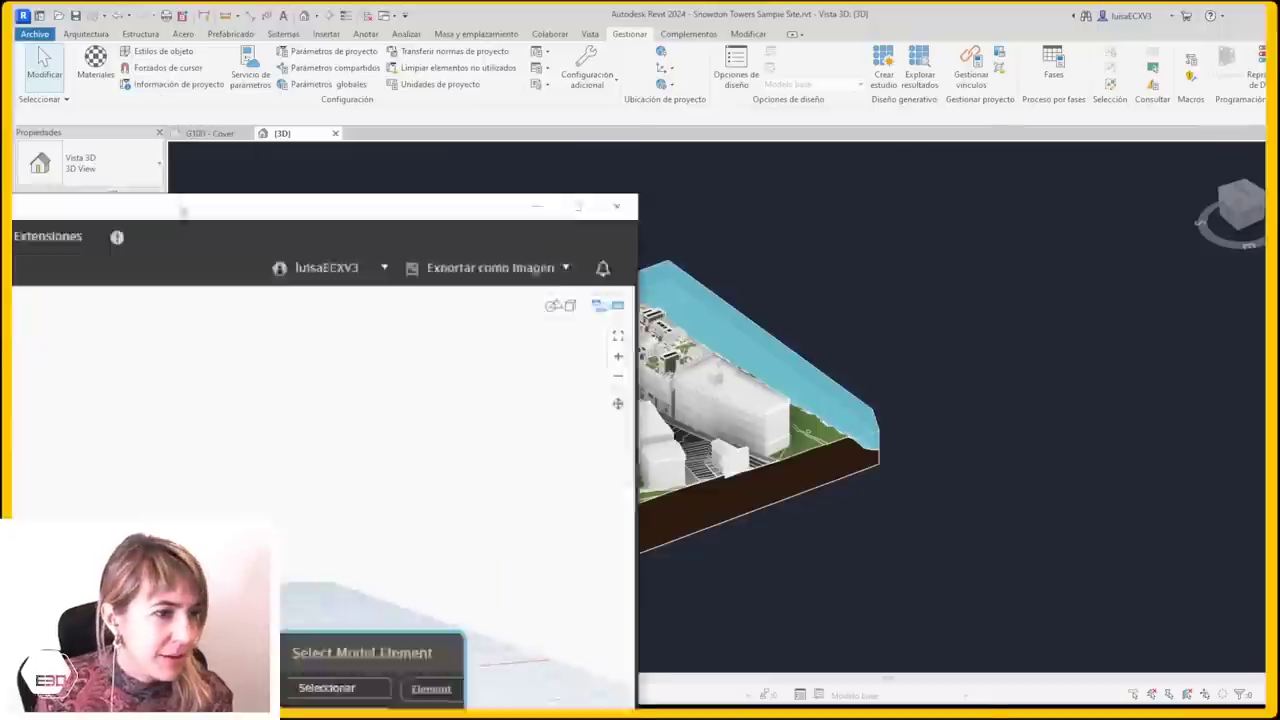
Pick the site toposolid in Revit with the Select Model Element node
{"action": "scroll", "coordinate": [1112, 393], "scroll_direction": "down", "scroll_amount": 5}
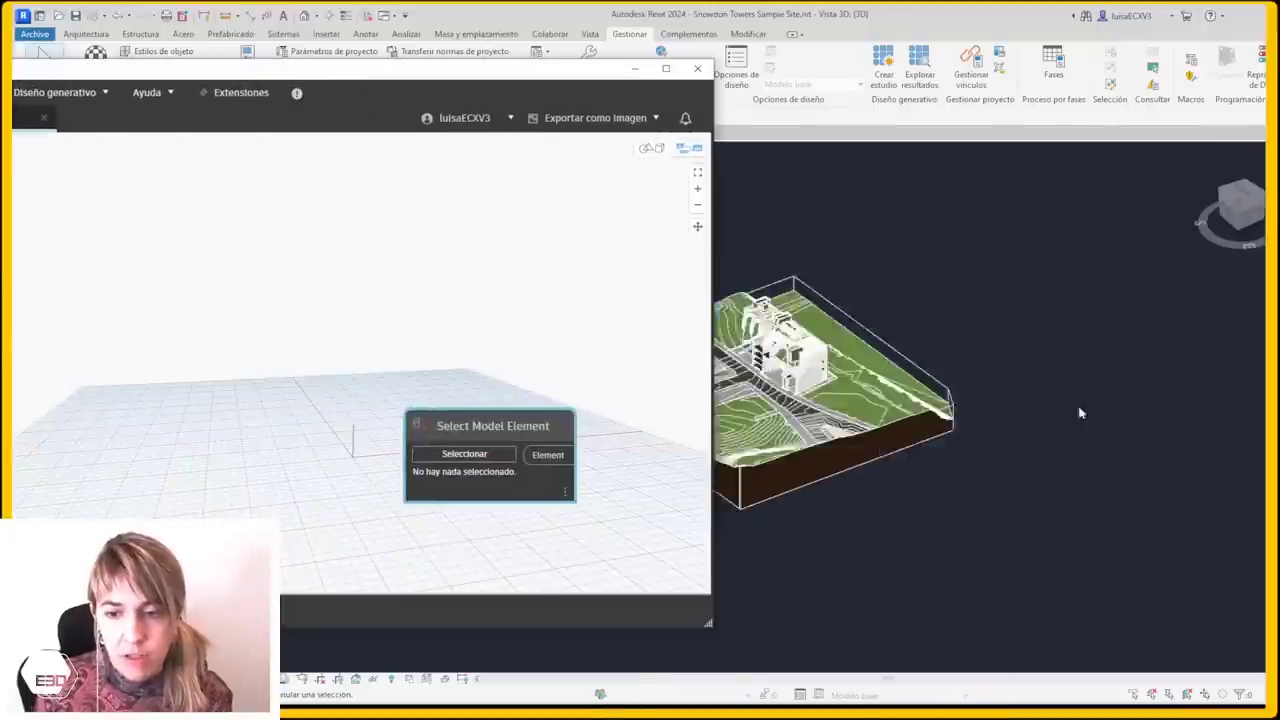
{"action": "left_click", "coordinate": [500, 459]}
{"action": "left_click", "coordinate": [886, 449]}
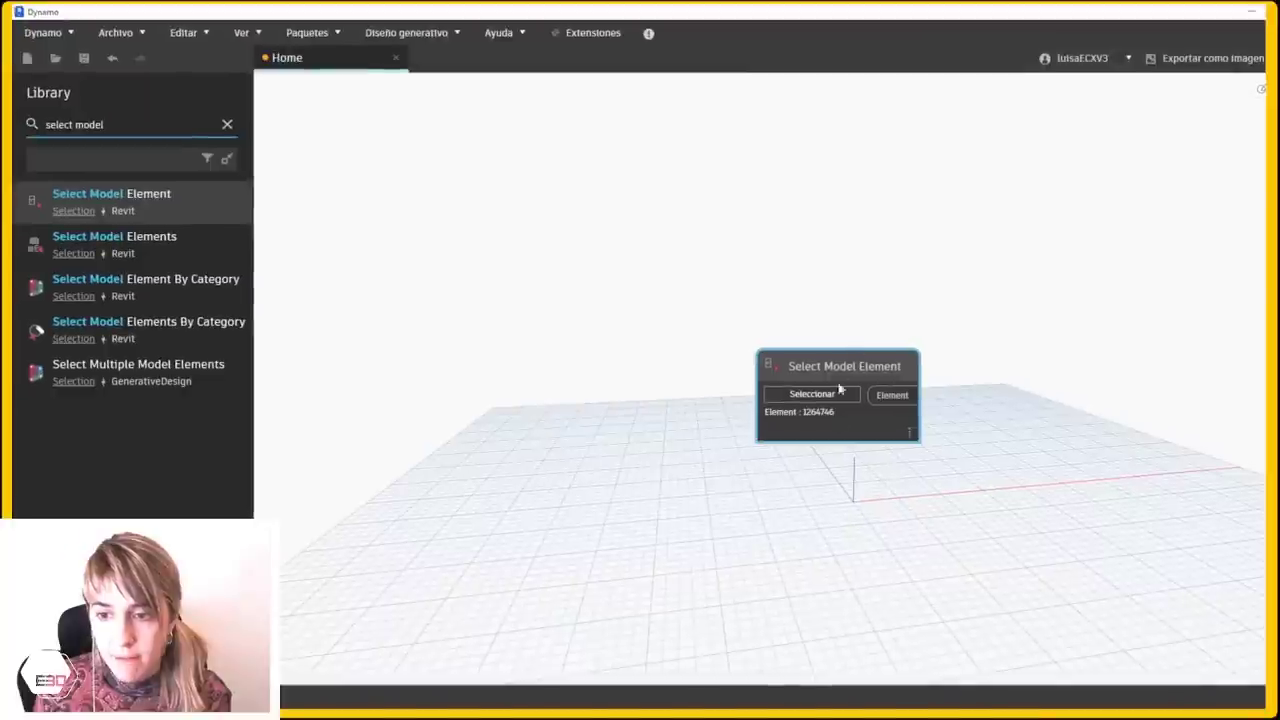
Add an Element.Geometry node and wire the selected element into it
{"action": "left_click", "coordinate": [90, 124]}
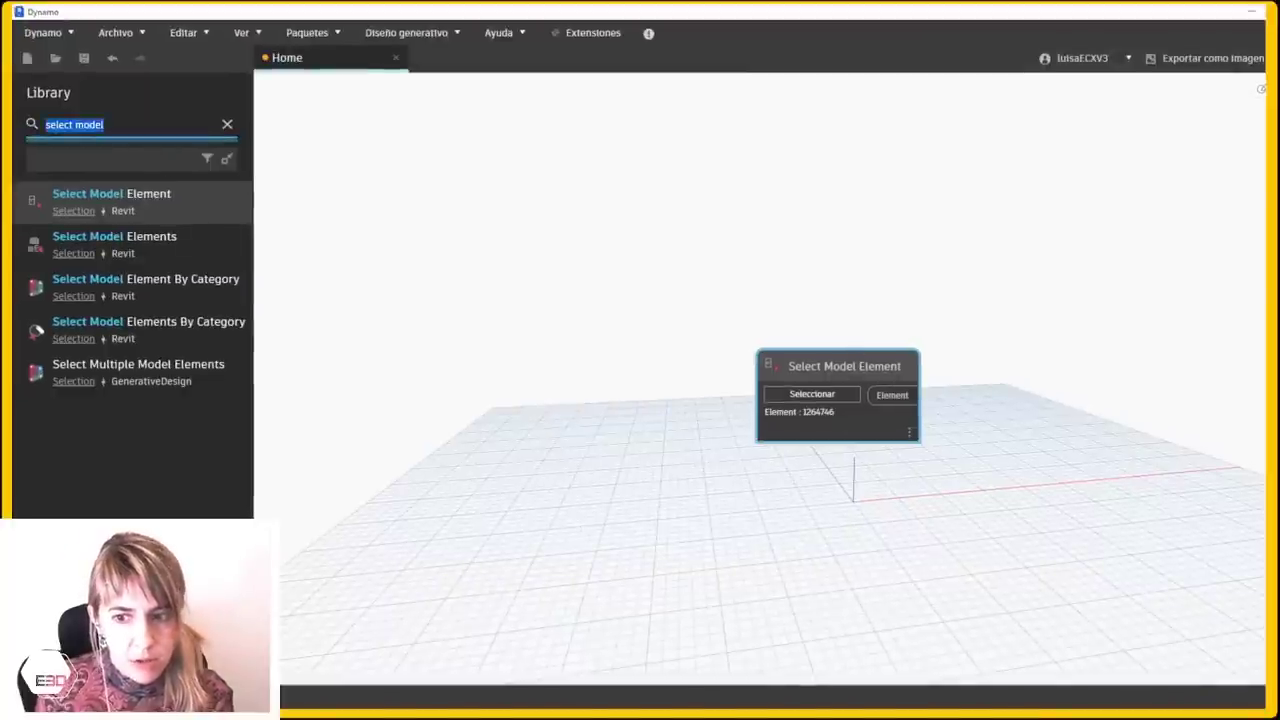
{"action": "type", "text": "element.geom"}
{"action": "key", "text": "Return"}
{"action": "left_click_drag", "start_coordinate": [850, 378], "coordinate": [961, 357]}
{"action": "left_click_drag", "start_coordinate": [892, 394], "coordinate": [976, 392]}
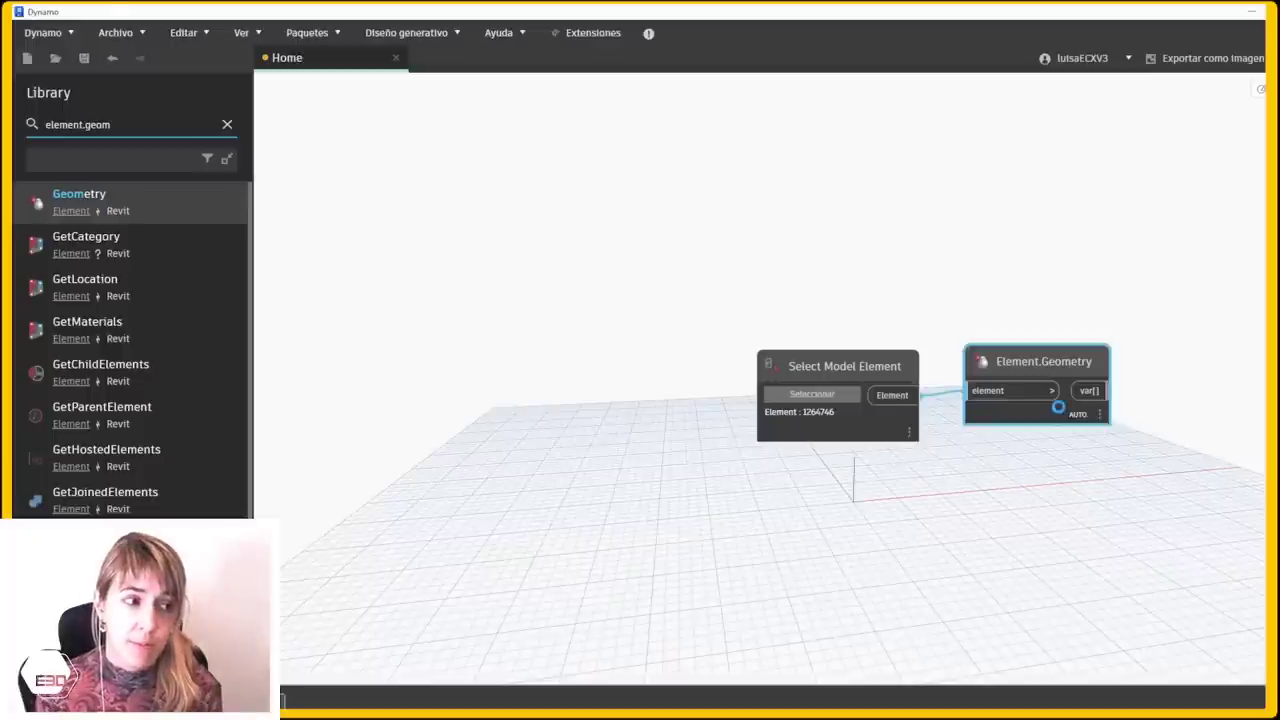
Toggle the 3D background preview and orbit around the terrain geometry
{"action": "key", "text": "ctrl+b"}
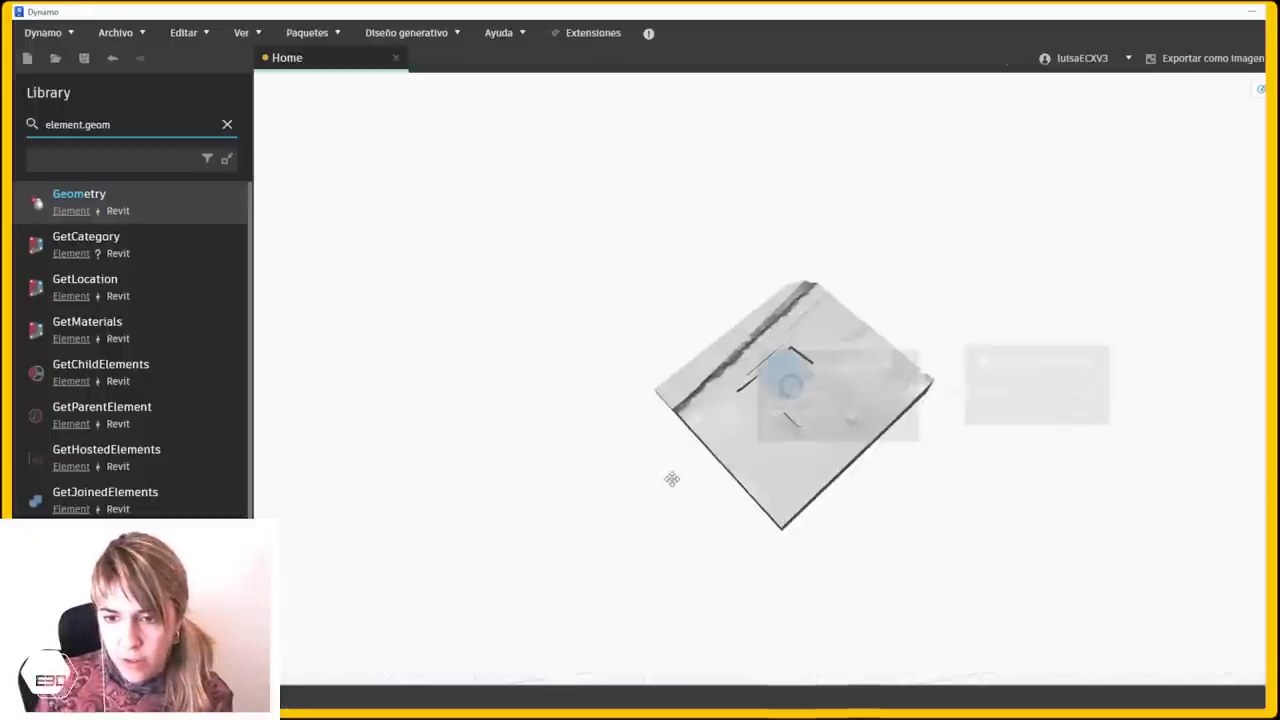
{"action": "right_click_drag", "start_coordinate": [1058, 407], "coordinate": [799, 445]}
{"action": "scroll", "coordinate": [799, 445], "scroll_direction": "up", "scroll_amount": 3}
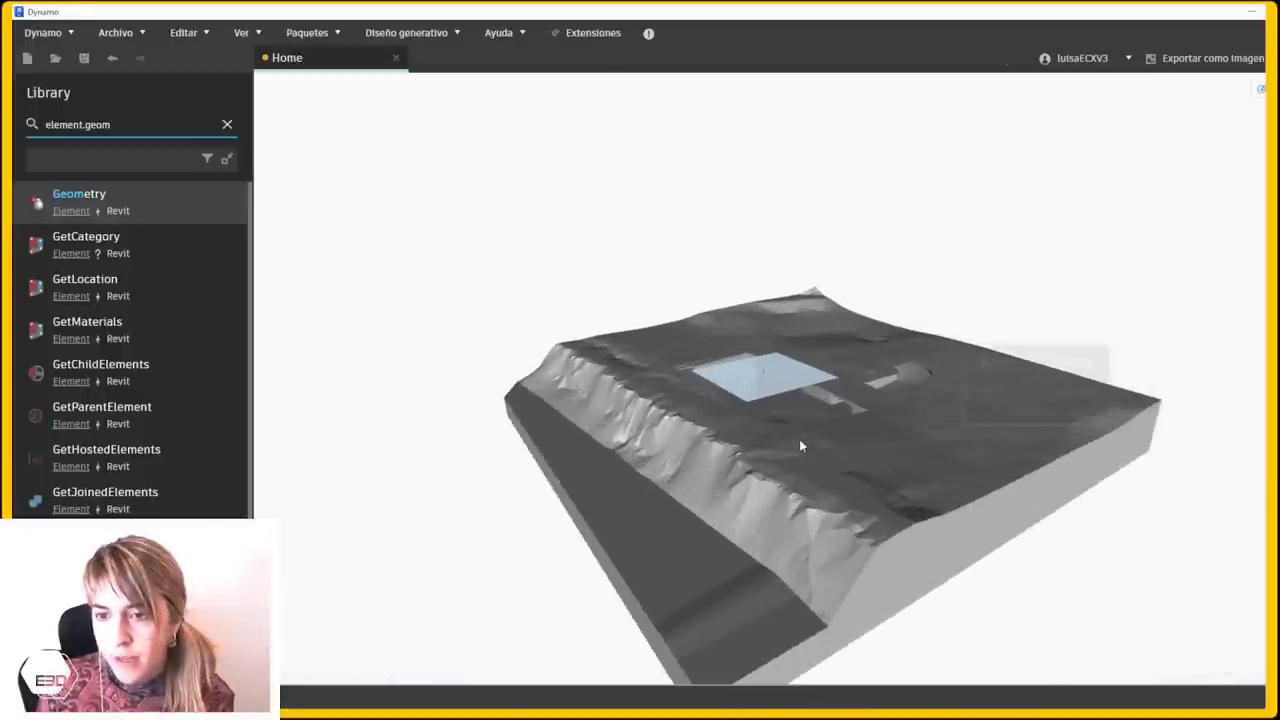
{"action": "scroll", "coordinate": [800, 443], "scroll_direction": "up", "scroll_amount": 5}
{"action": "mouse_move", "coordinate": [943, 443]}
{"action": "middle_mouse_down"}
{"action": "mouse_move", "coordinate": [1008, 420]}
{"action": "mouse_move", "coordinate": [990, 423]}
{"action": "middle_mouse_up"}
{"action": "right_click_drag", "start_coordinate": [990, 423], "coordinate": [952, 496]}
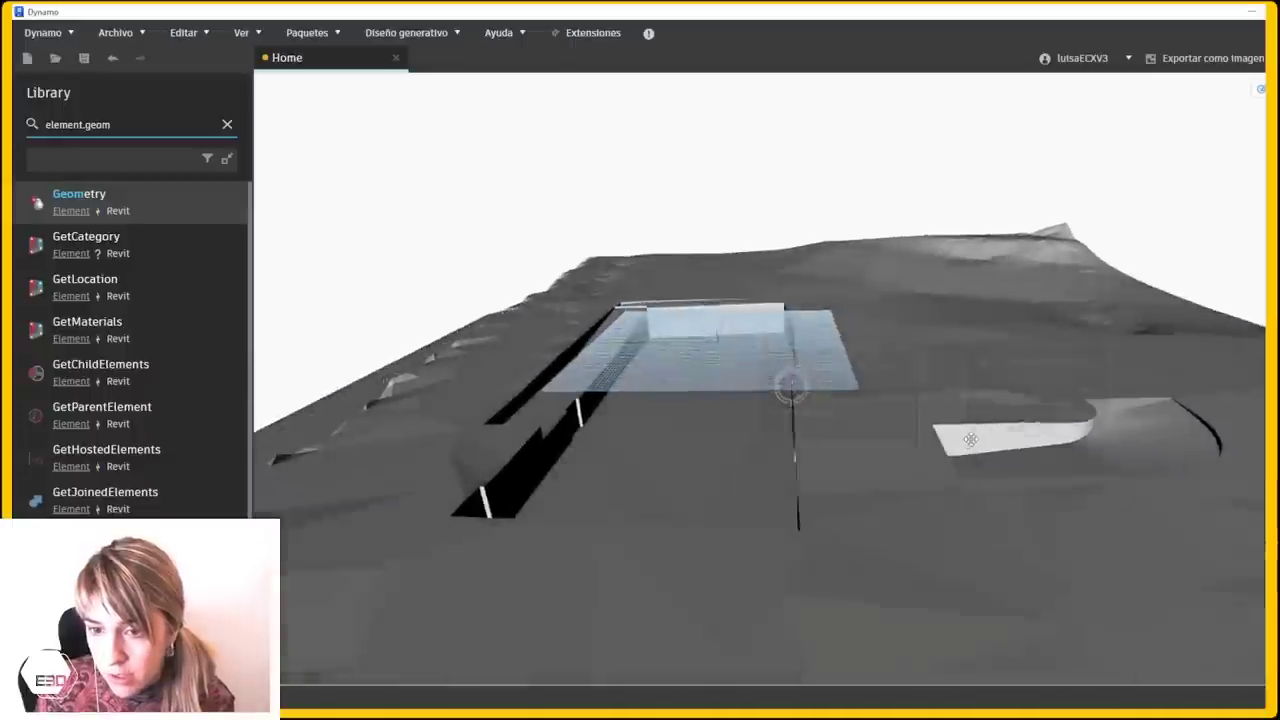
{"action": "scroll", "coordinate": [1110, 416], "scroll_direction": "down", "scroll_amount": 3}
{"action": "left_click", "coordinate": [1134, 437]}
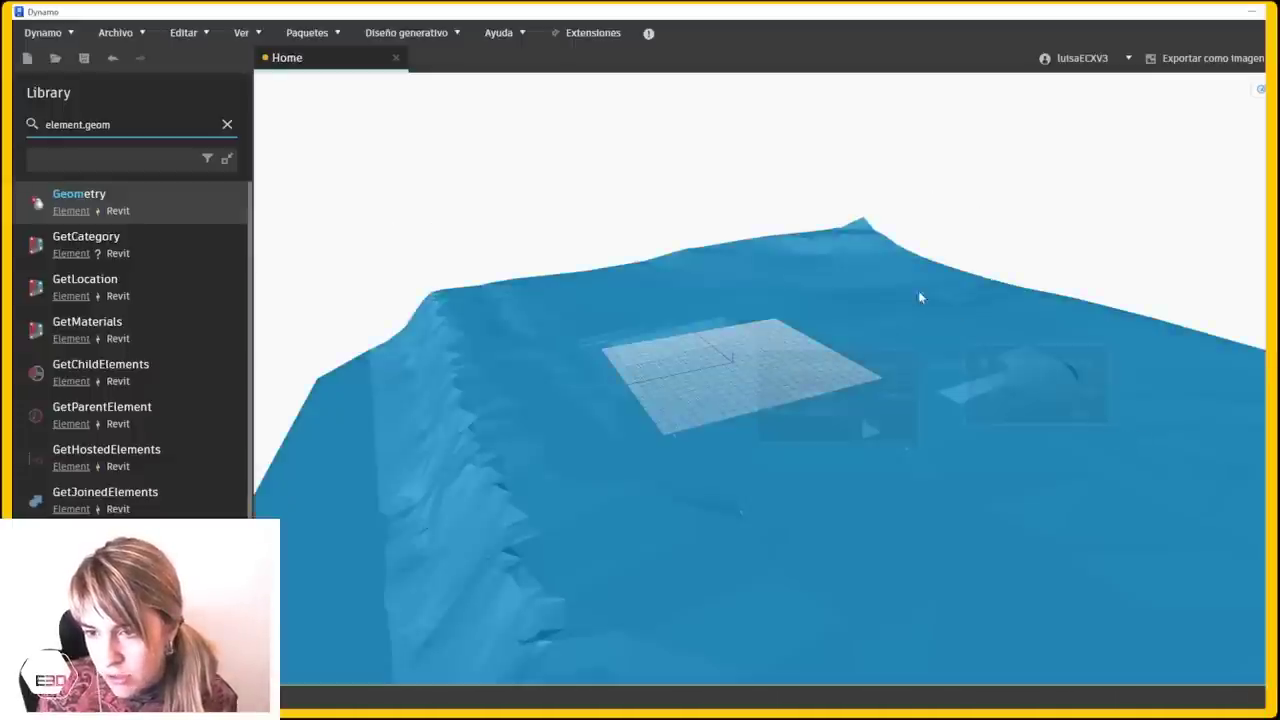
{"action": "scroll", "coordinate": [971, 478], "scroll_direction": "down", "scroll_amount": 3}
{"action": "right_click_drag", "start_coordinate": [603, 263], "coordinate": [980, 411]}
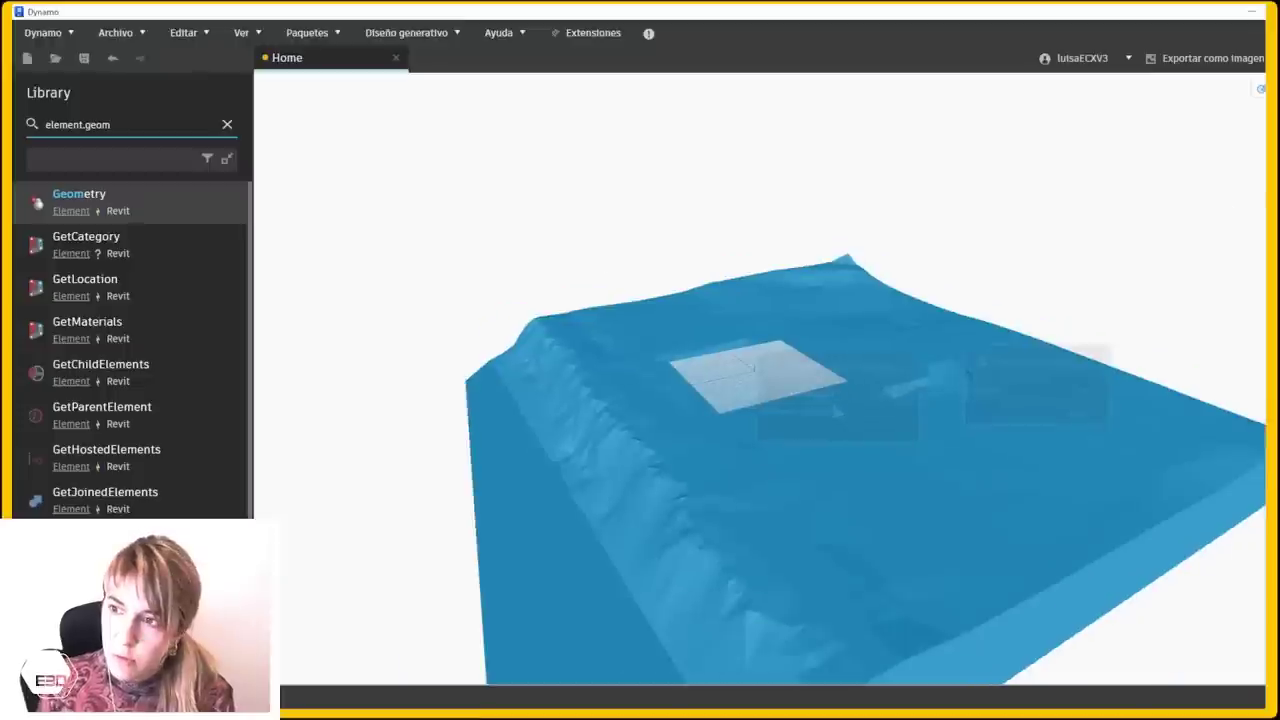
{"action": "key", "text": "ctrl+b"}
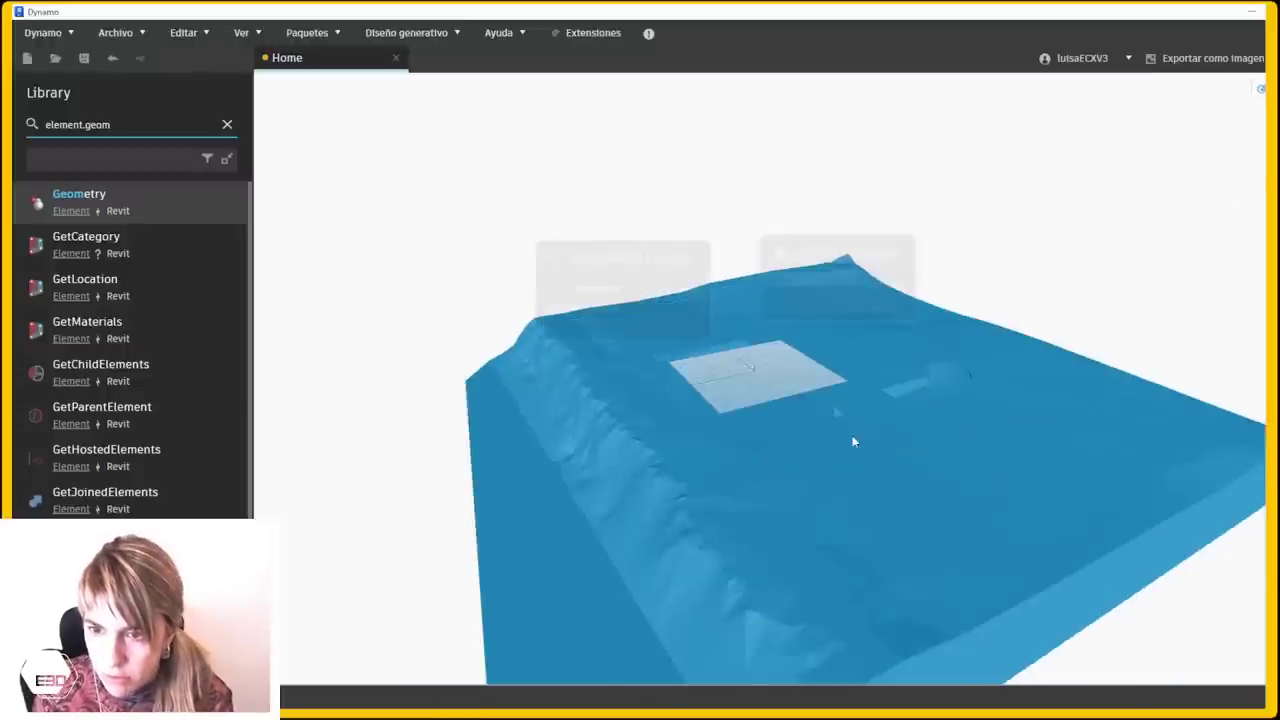
{"action": "mouse_move", "coordinate": [851, 437]}
{"action": "right_mouse_down"}
{"action": "mouse_move", "coordinate": [994, 463]}
{"action": "mouse_move", "coordinate": [1014, 443]}
{"action": "mouse_move", "coordinate": [1003, 459]}
{"action": "right_mouse_up"}
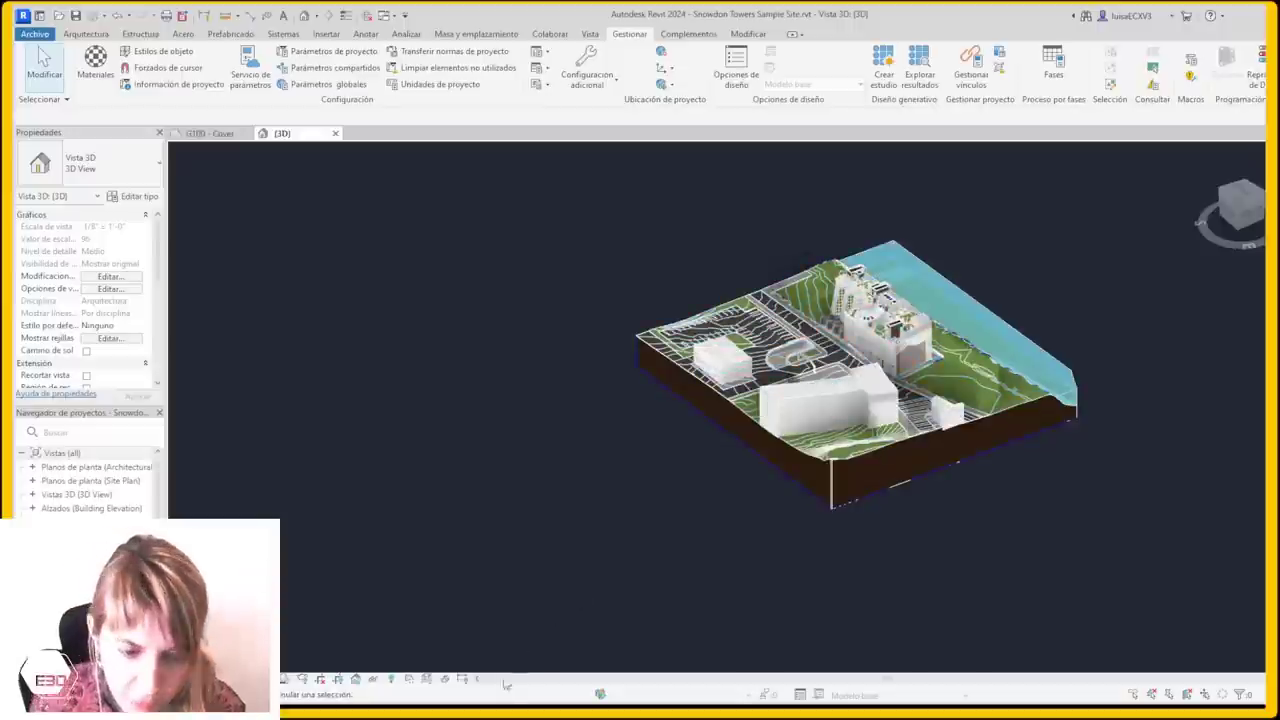
Turn on Section Boxes under Annotation Categories in the view's Visibility/Graphics overrides
{"action": "middle_click_drag", "start_coordinate": [700, 420], "coordinate": [411, 418], "text": "shift"}
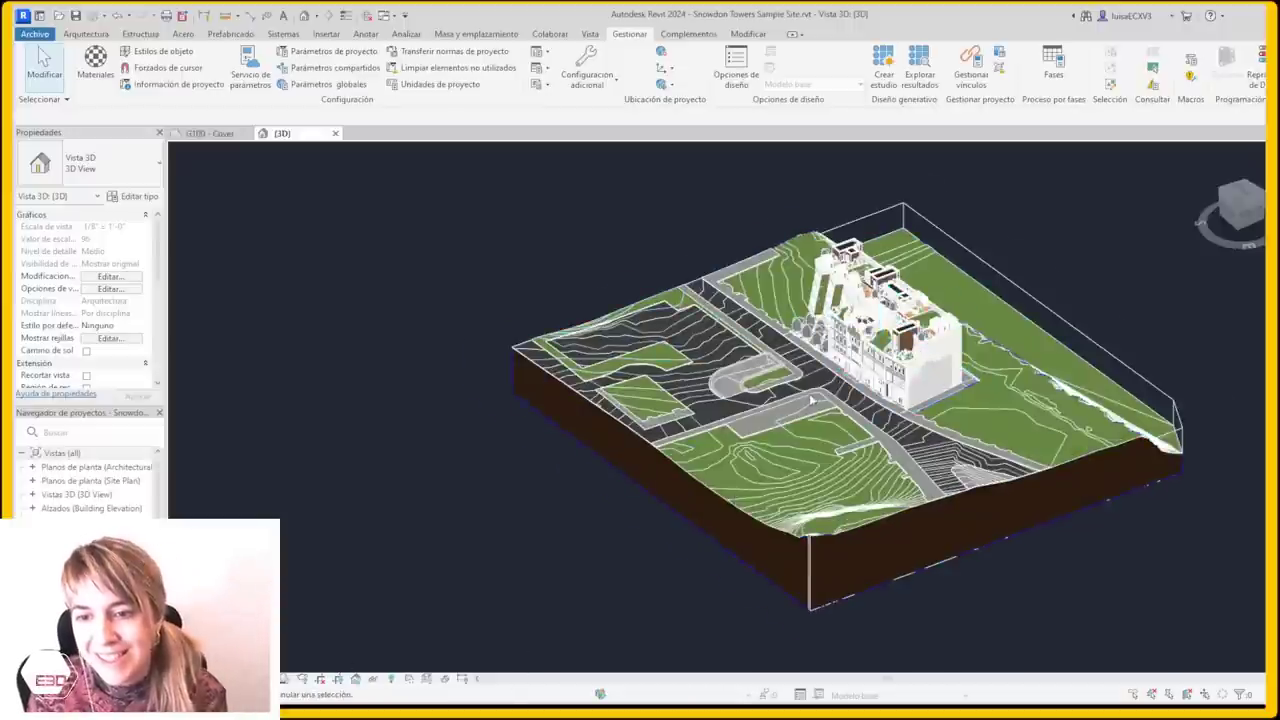
{"action": "scroll", "coordinate": [411, 418], "scroll_direction": "up", "scroll_amount": 3}
{"action": "key", "text": "v"}
{"action": "key", "text": "v"}
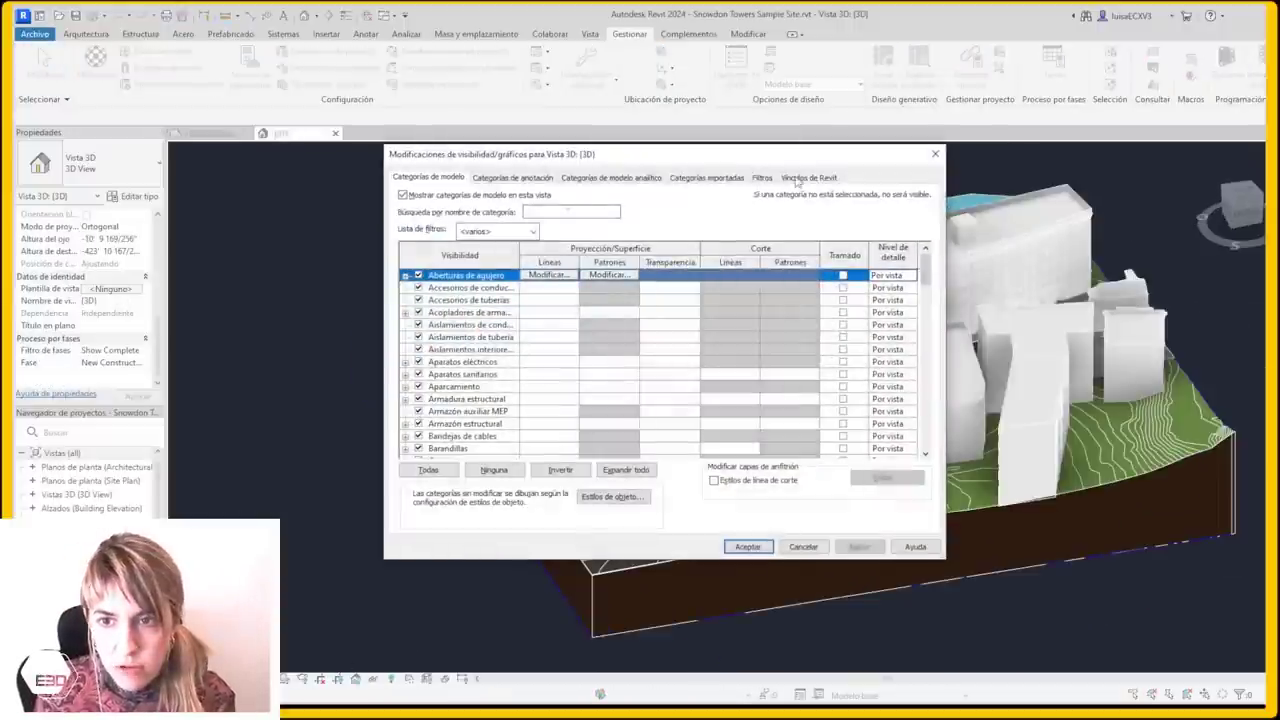
{"action": "left_click", "coordinate": [590, 179]}
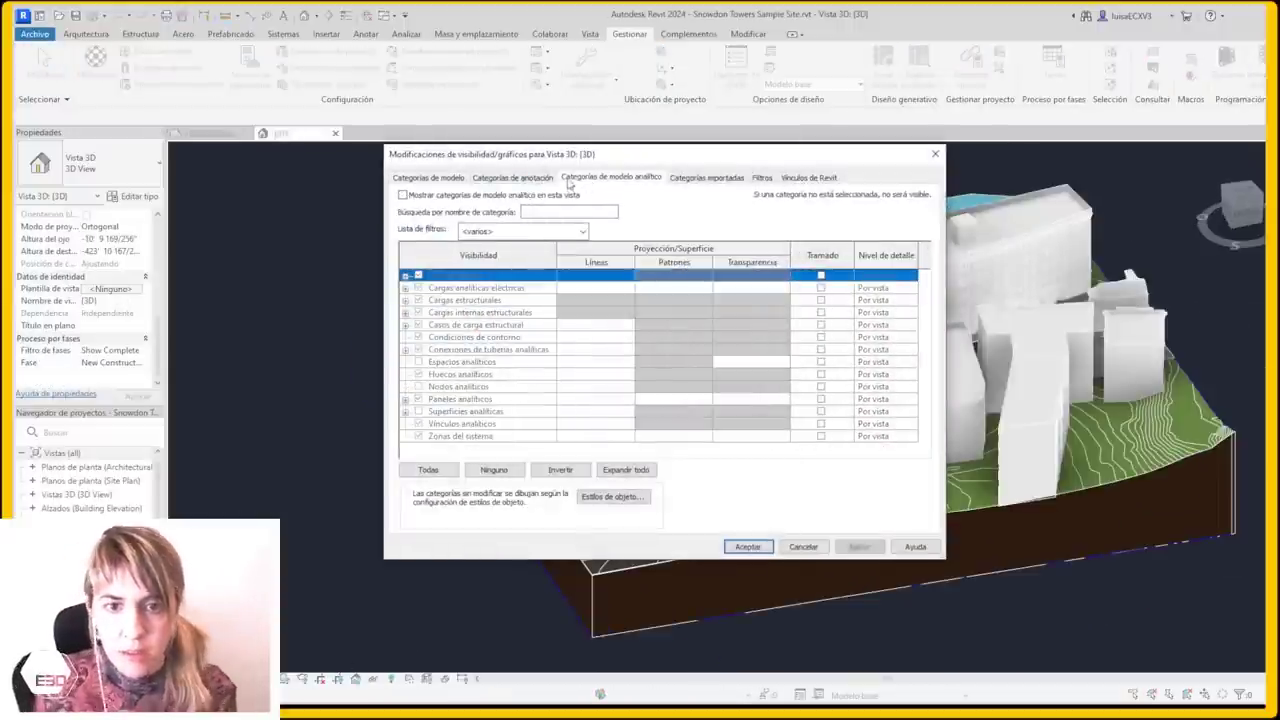
{"action": "left_click", "coordinate": [494, 179]}
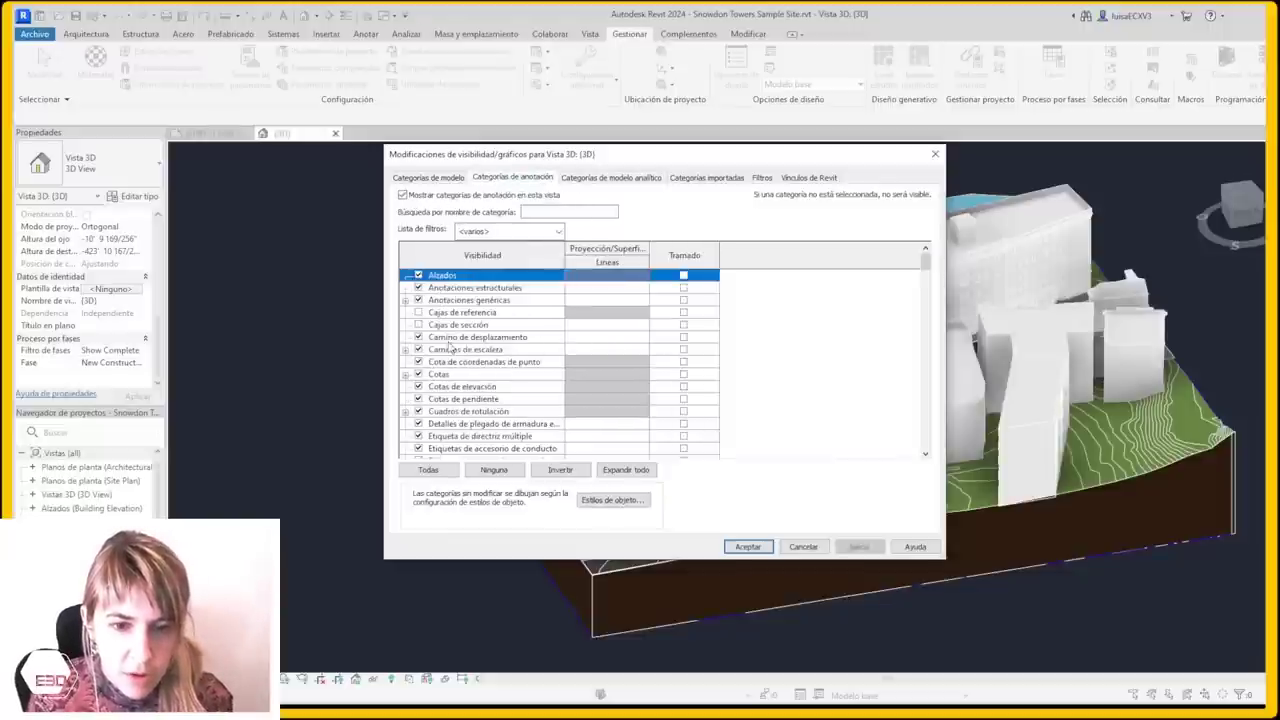
{"action": "left_click", "coordinate": [420, 325]}
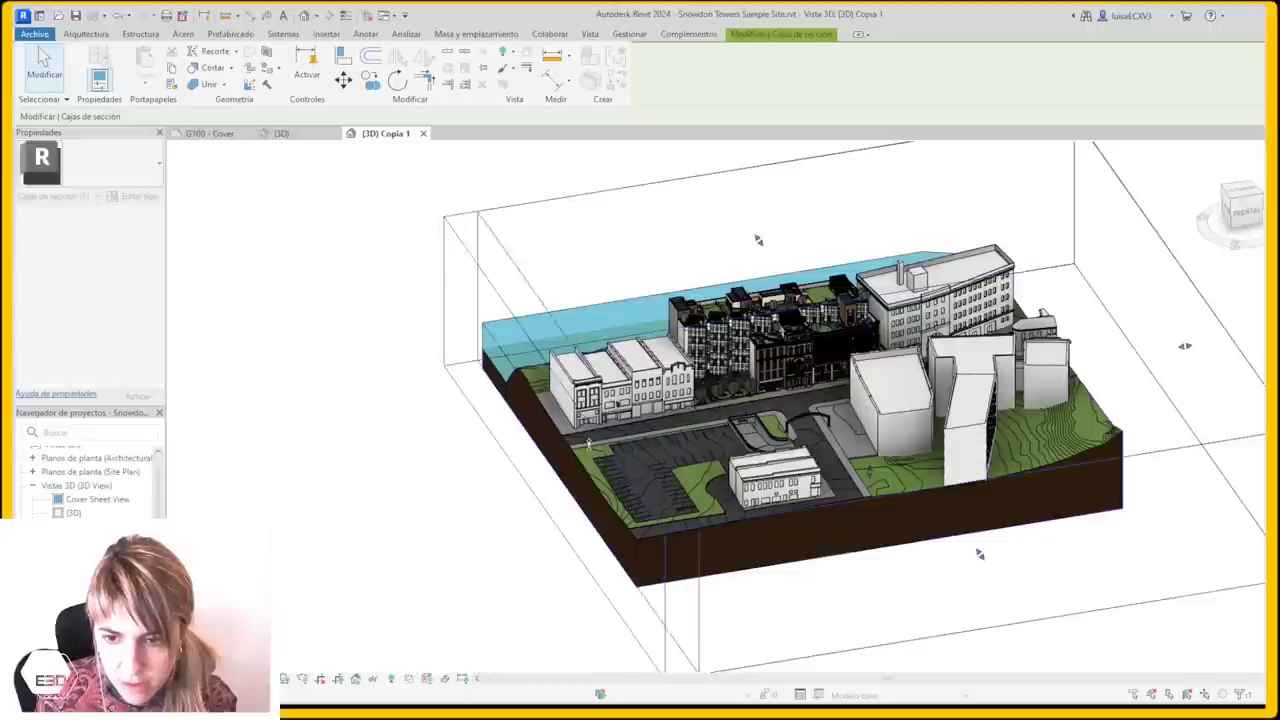
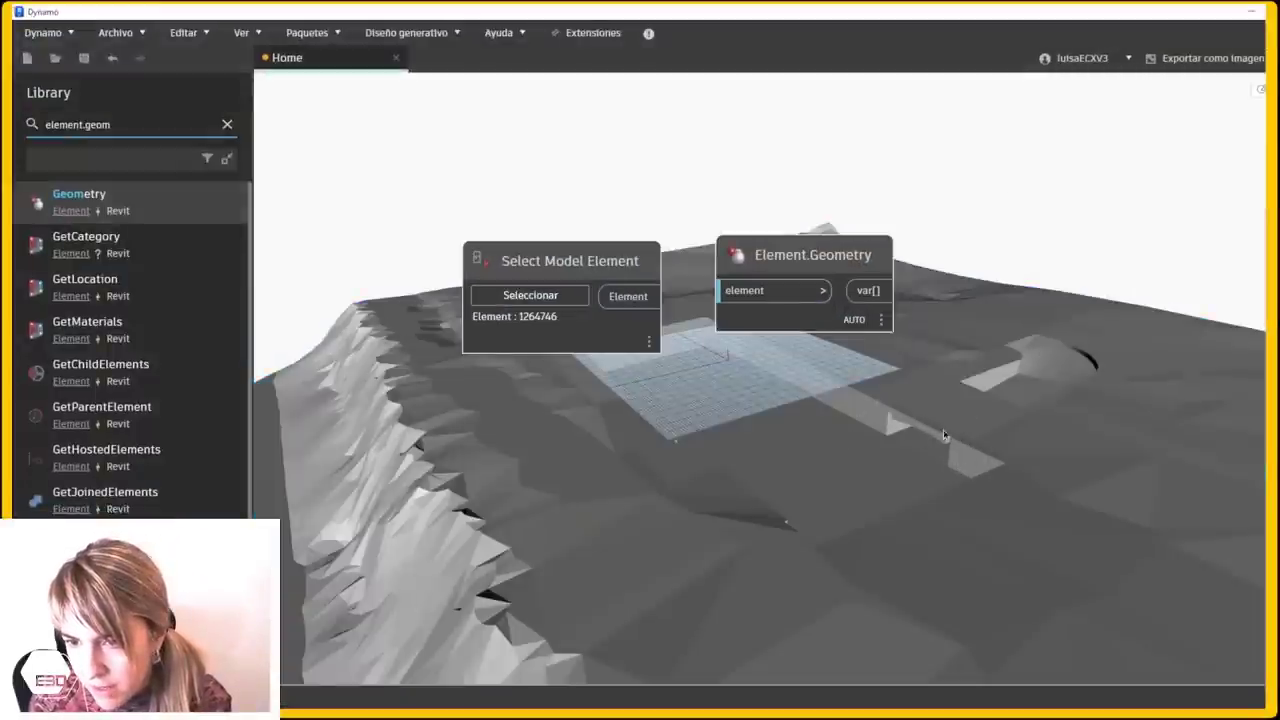
Select the asphalt paving subdivision, site toposolid and foundation wall to read their Properties
{"action": "left_click", "coordinate": [1254, 12]}
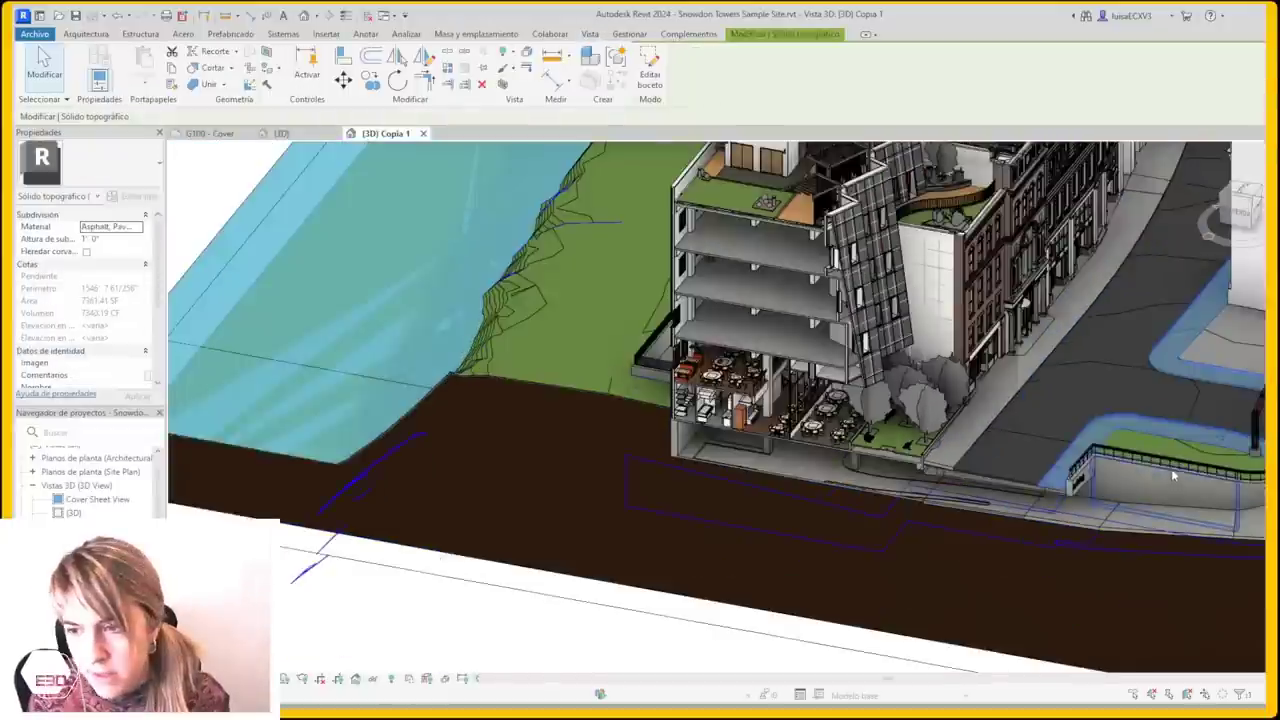
{"action": "left_click", "coordinate": [1171, 475]}
{"action": "scroll", "coordinate": [1171, 475], "scroll_direction": "up", "scroll_amount": 3}
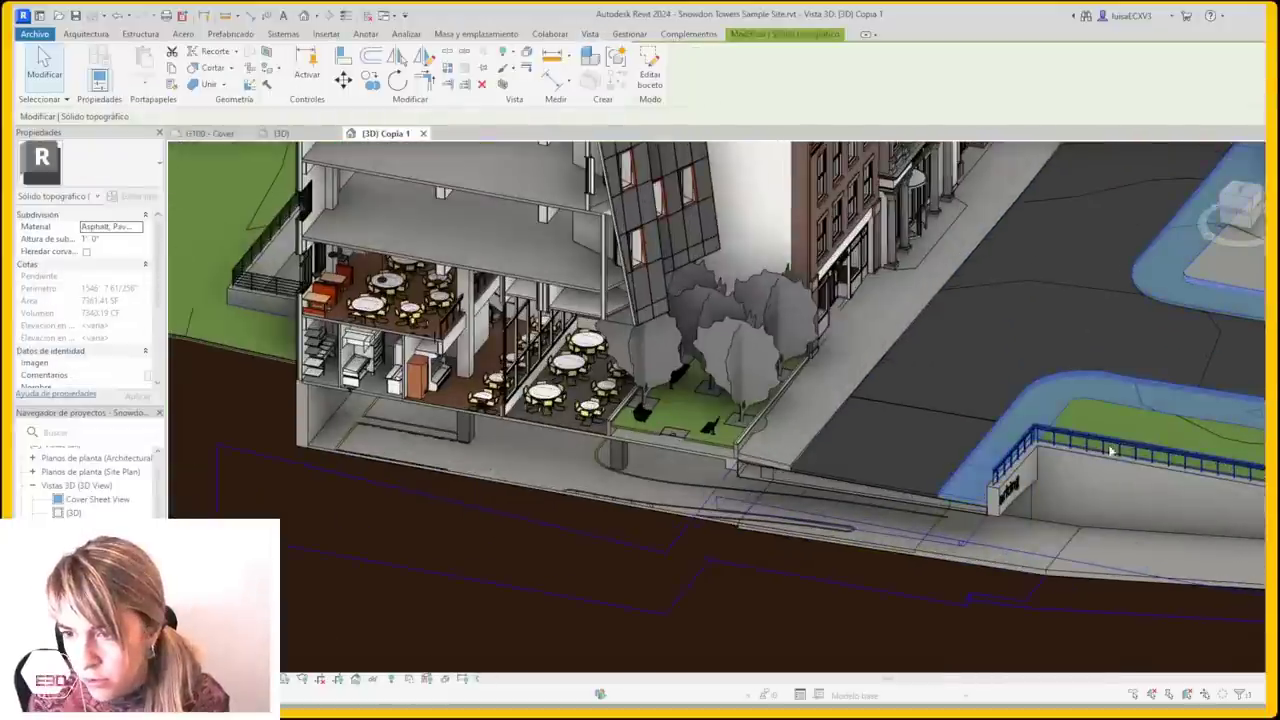
{"action": "scroll", "coordinate": [558, 544], "scroll_direction": "down", "scroll_amount": 4}
{"action": "left_click", "coordinate": [346, 478]}
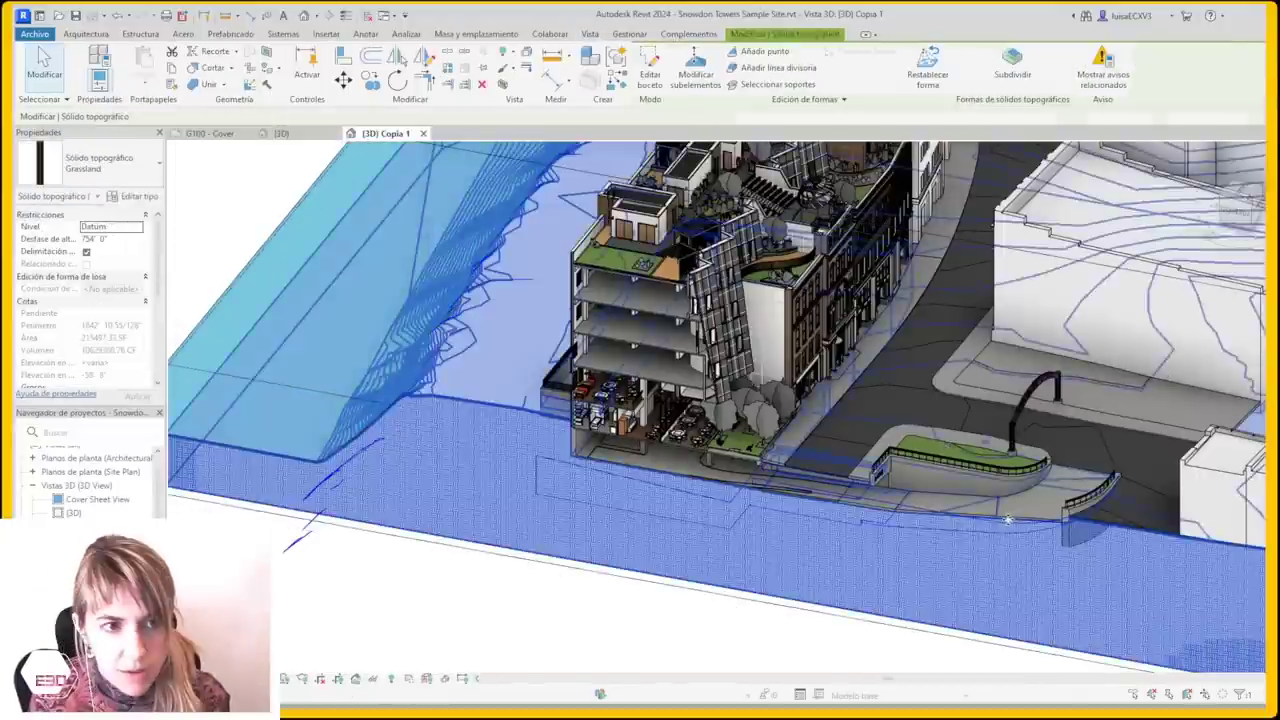
{"action": "scroll", "coordinate": [900, 482], "scroll_direction": "up", "scroll_amount": 2}
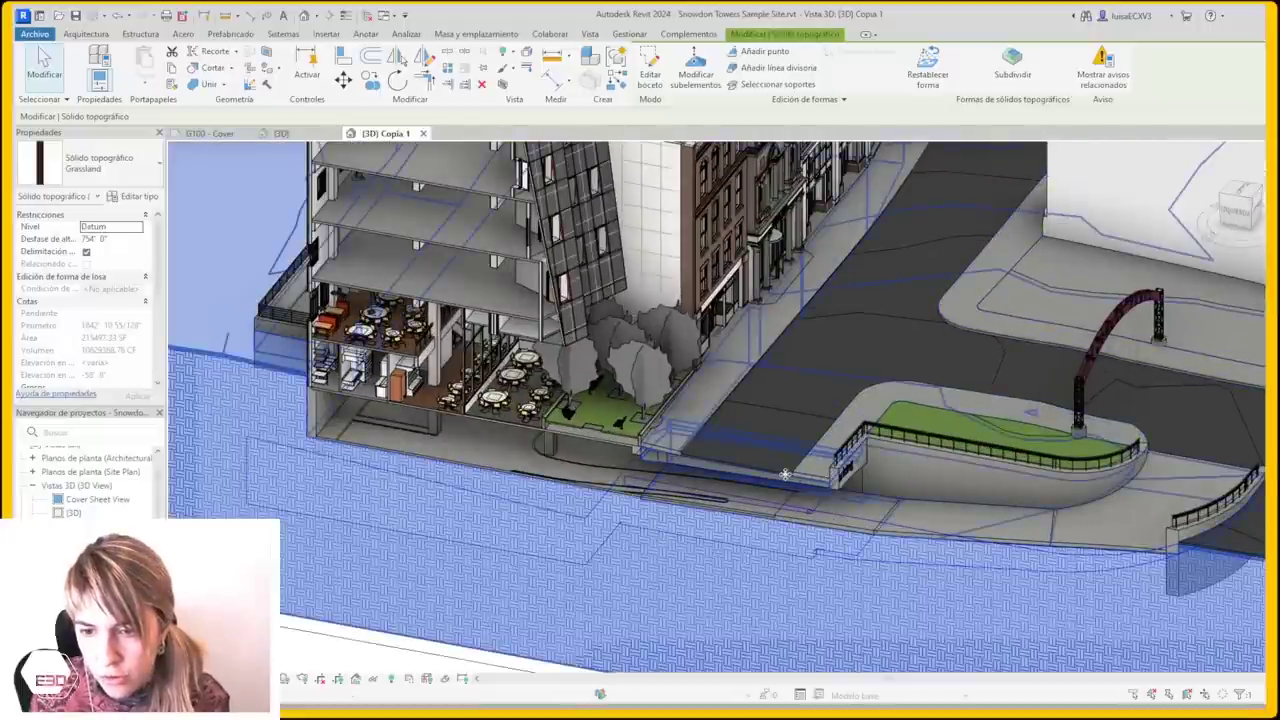
{"action": "left_click", "coordinate": [936, 473]}
{"action": "scroll", "coordinate": [936, 473], "scroll_direction": "up", "scroll_amount": 1}
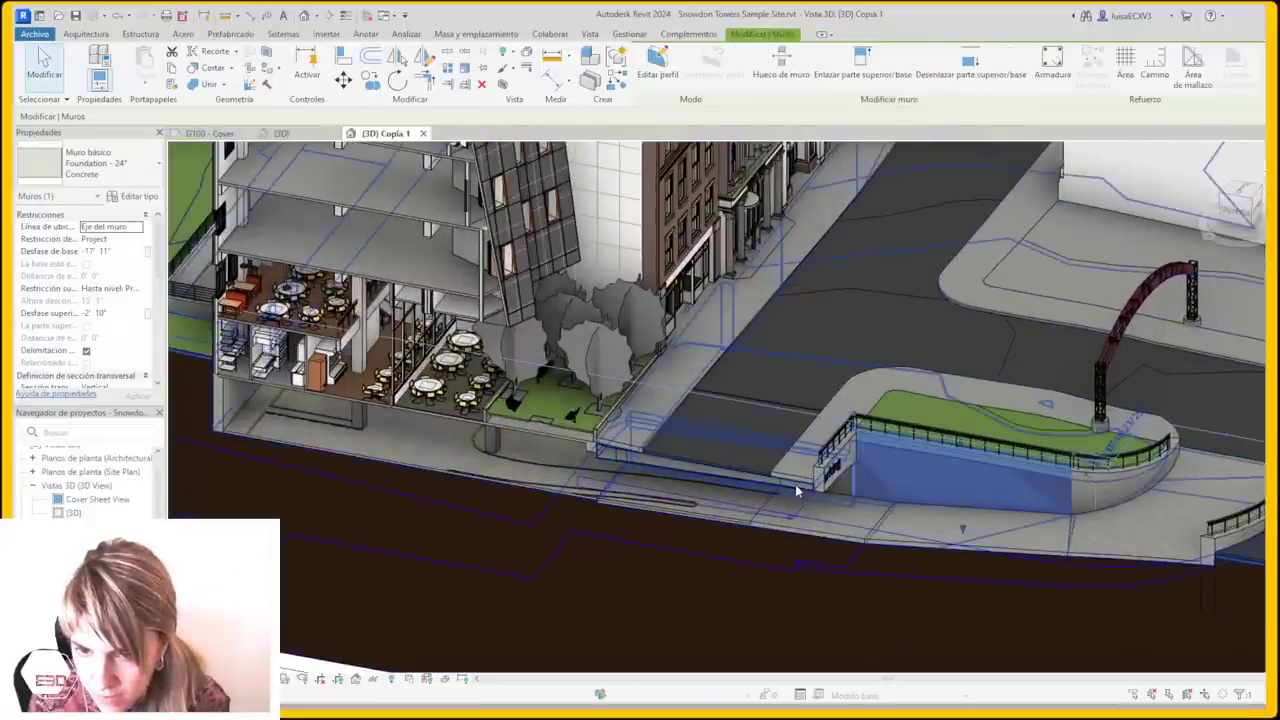
{"action": "left_click", "coordinate": [787, 491]}
{"action": "scroll", "coordinate": [787, 491], "scroll_direction": "down", "scroll_amount": 3}
Orbit and zoom around the whole site and section box, then switch to the Revit 2024 video
{"action": "middle_click_drag", "start_coordinate": [700, 594], "coordinate": [640, 605], "text": "shift"}
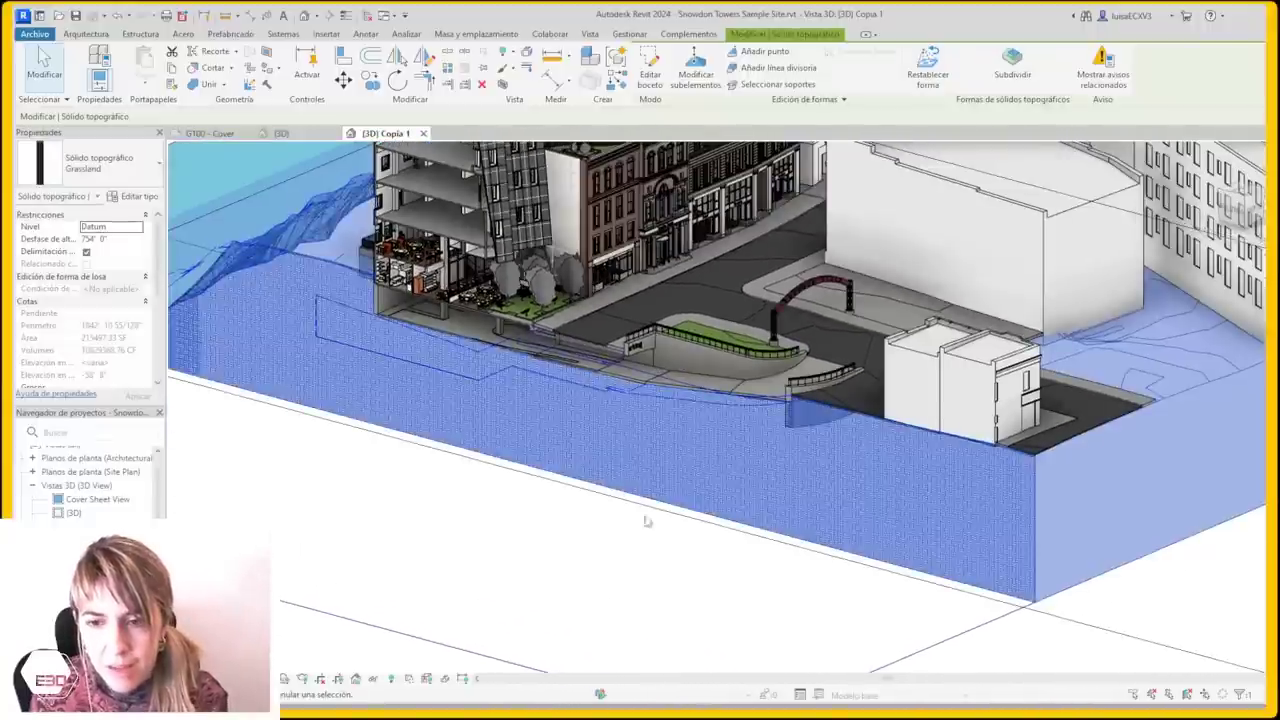
{"action": "scroll", "coordinate": [600, 490], "scroll_direction": "up", "scroll_amount": 4}
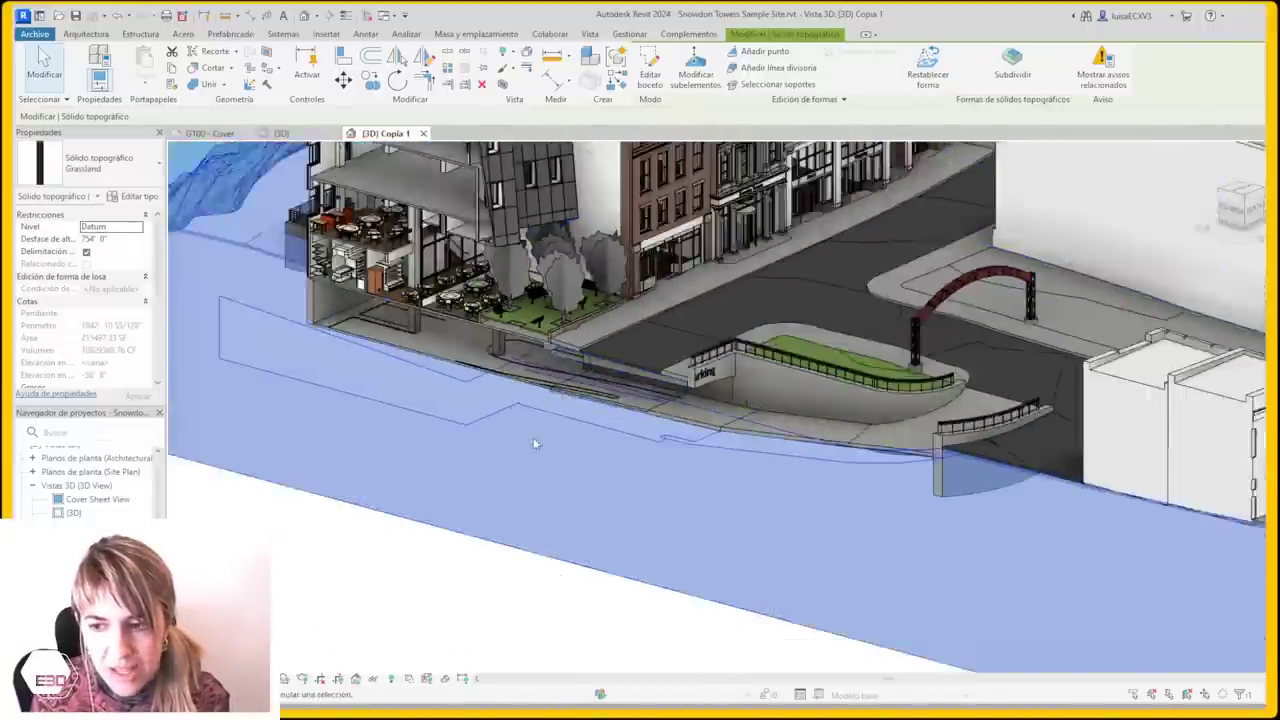
{"action": "scroll", "coordinate": [535, 443], "scroll_direction": "down", "scroll_amount": 3}
{"action": "scroll", "coordinate": [530, 448], "scroll_direction": "down", "scroll_amount": 3}
{"action": "key", "text": "Escape"}
{"action": "scroll", "coordinate": [855, 545], "scroll_direction": "down", "scroll_amount": 3}
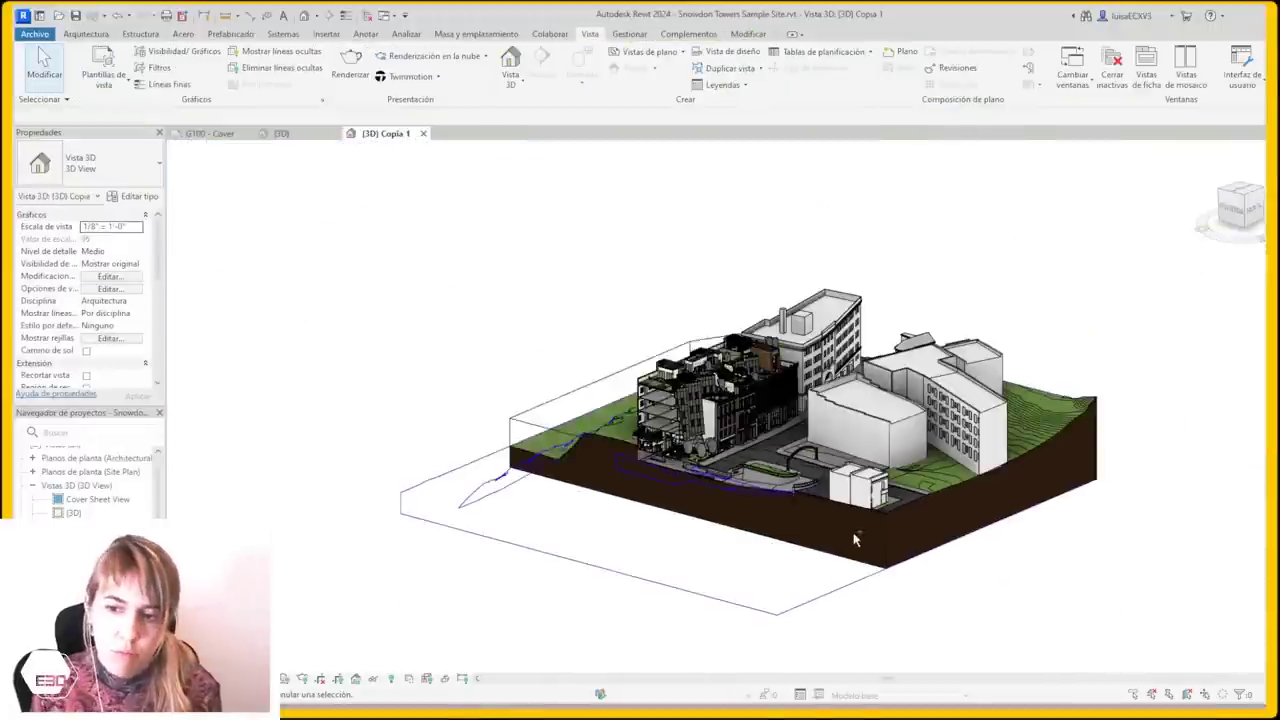
{"action": "mouse_move", "coordinate": [855, 540]}
{"action": "middle_mouse_down", "text": "shift"}
{"action": "mouse_move", "coordinate": [900, 530]}
{"action": "mouse_move", "coordinate": [1014, 571]}
{"action": "mouse_move", "coordinate": [940, 458]}
{"action": "middle_mouse_up", "text": "shift"}
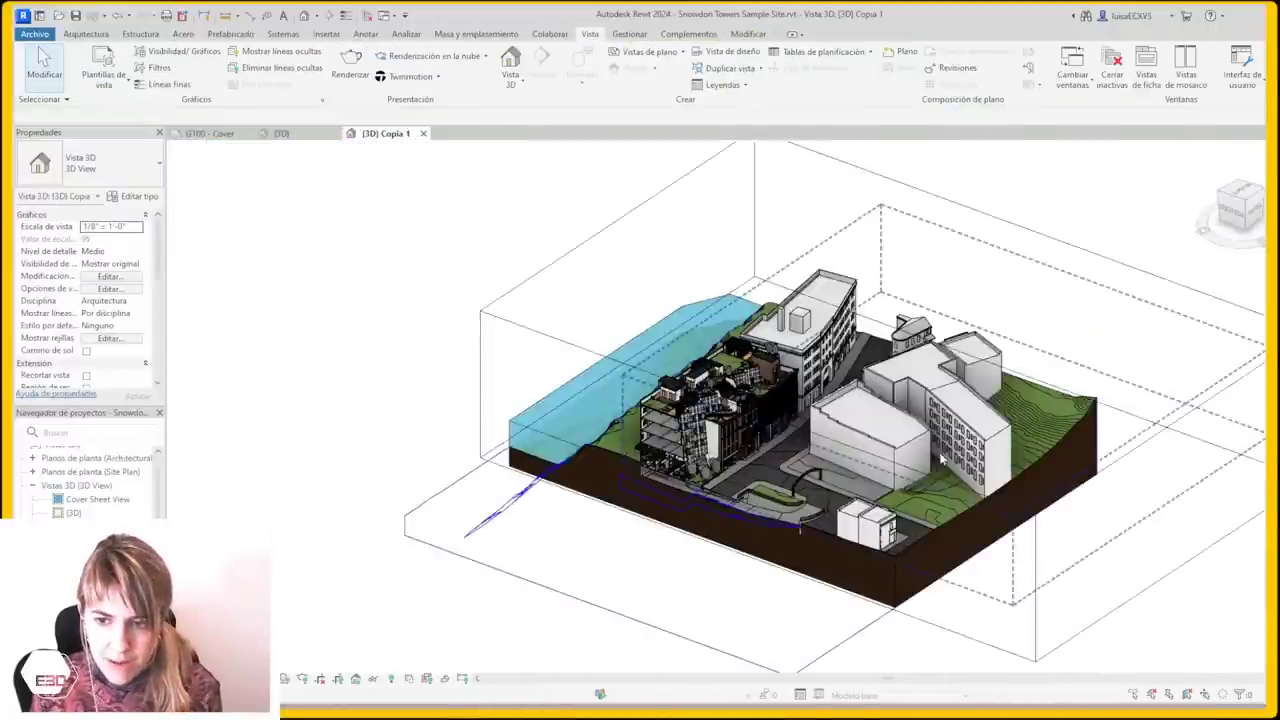
{"action": "scroll", "coordinate": [940, 458], "scroll_direction": "up", "scroll_amount": 5}
{"action": "scroll", "coordinate": [700, 500], "scroll_direction": "down", "scroll_amount": 4}
{"action": "scroll", "coordinate": [559, 564], "scroll_direction": "up", "scroll_amount": 3}
{"action": "scroll", "coordinate": [508, 358], "scroll_direction": "up", "scroll_amount": 3}
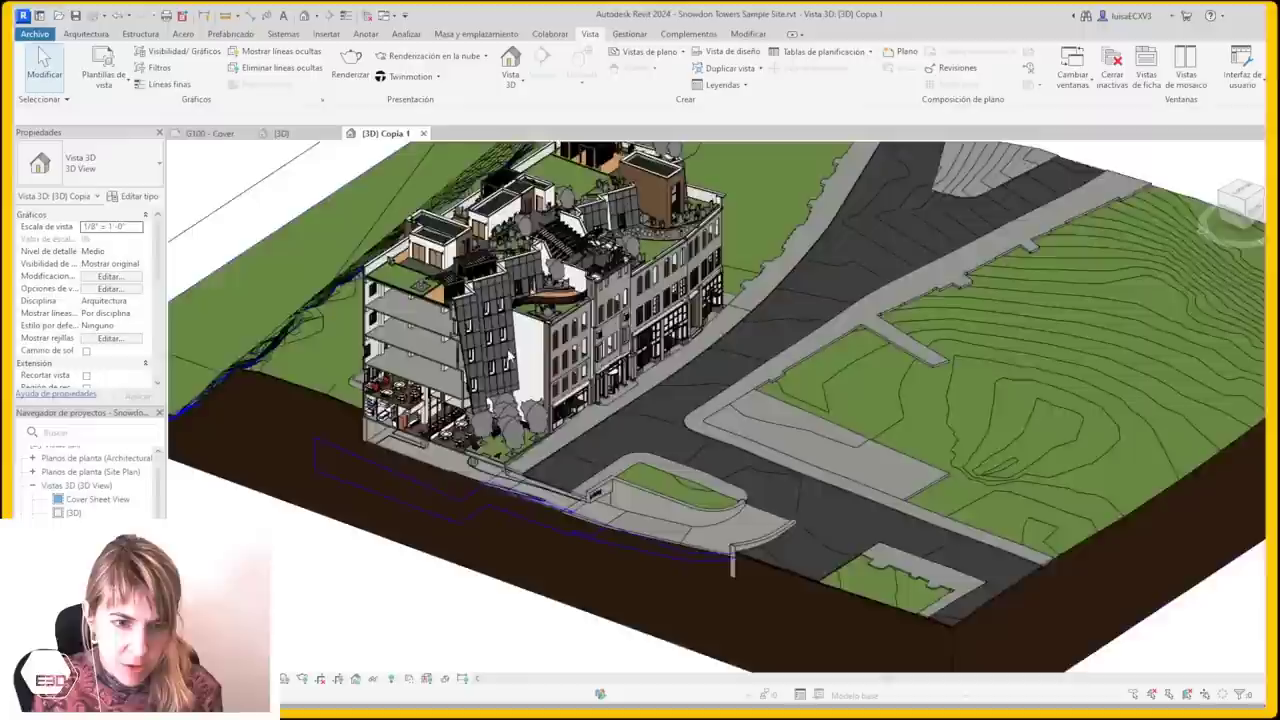
{"action": "scroll", "coordinate": [508, 358], "scroll_direction": "down", "scroll_amount": 2}
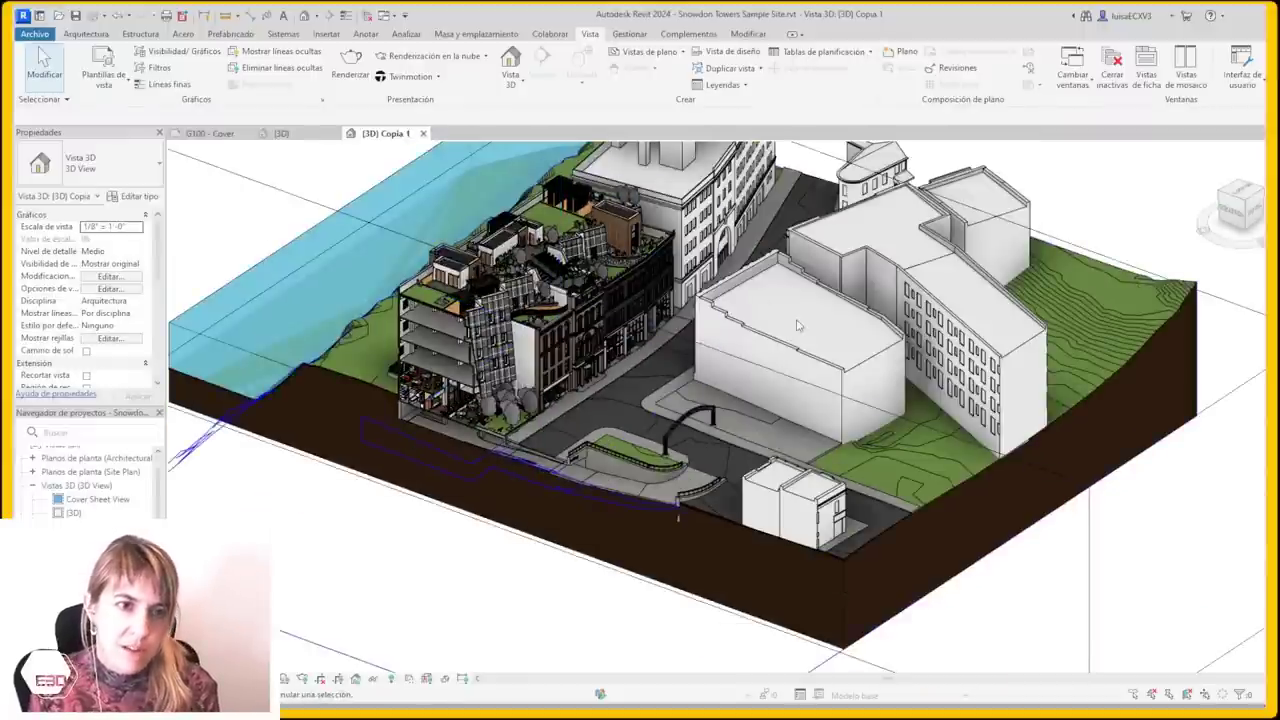
{"action": "scroll", "coordinate": [449, 345], "scroll_direction": "up", "scroll_amount": 3}
{"action": "scroll", "coordinate": [470, 345], "scroll_direction": "up", "scroll_amount": 3}
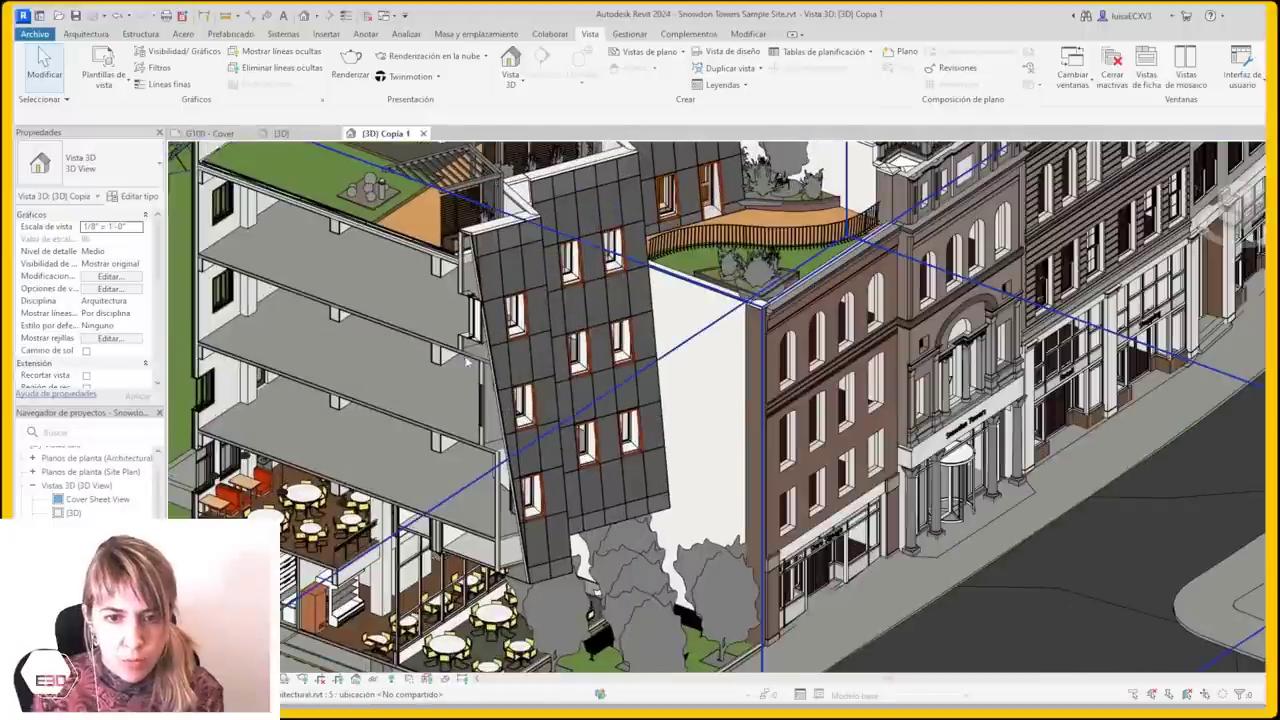
{"action": "scroll", "coordinate": [500, 340], "scroll_direction": "up", "scroll_amount": 1}
{"action": "scroll", "coordinate": [500, 340], "scroll_direction": "down", "scroll_amount": 5}
{"action": "scroll", "coordinate": [500, 340], "scroll_direction": "up", "scroll_amount": 3}
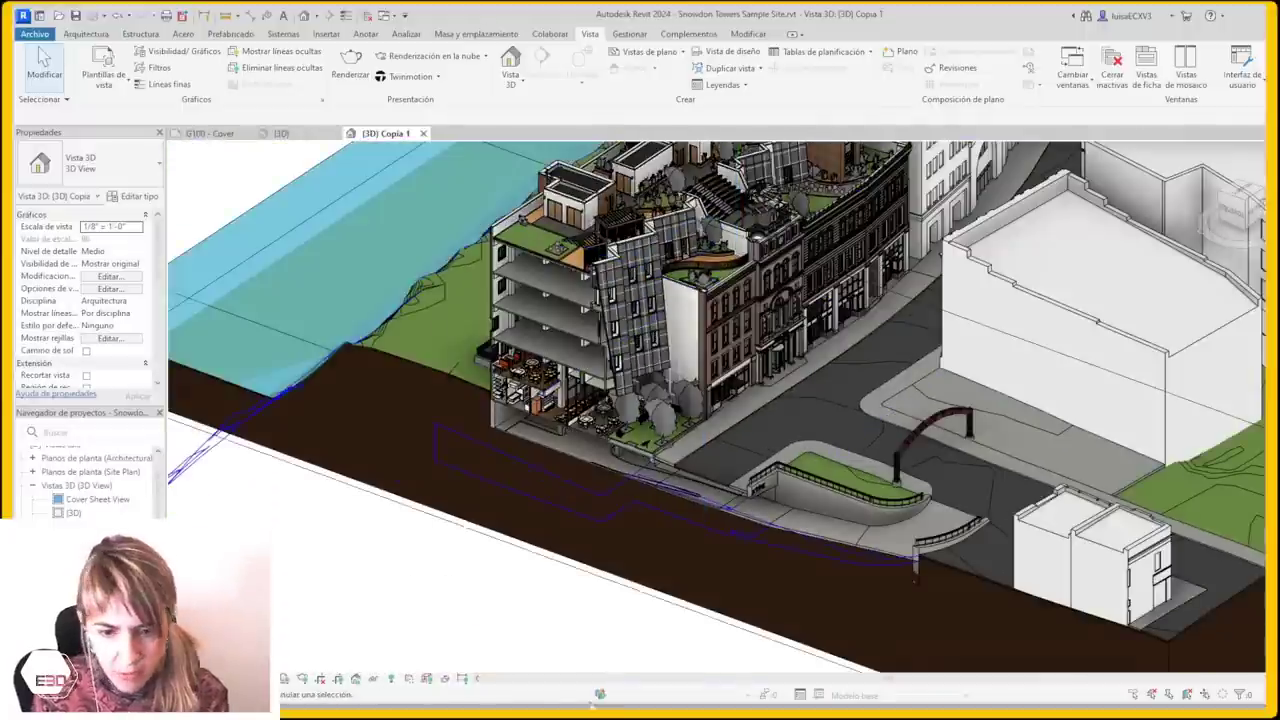
{"action": "key", "text": "alt+Tab"}
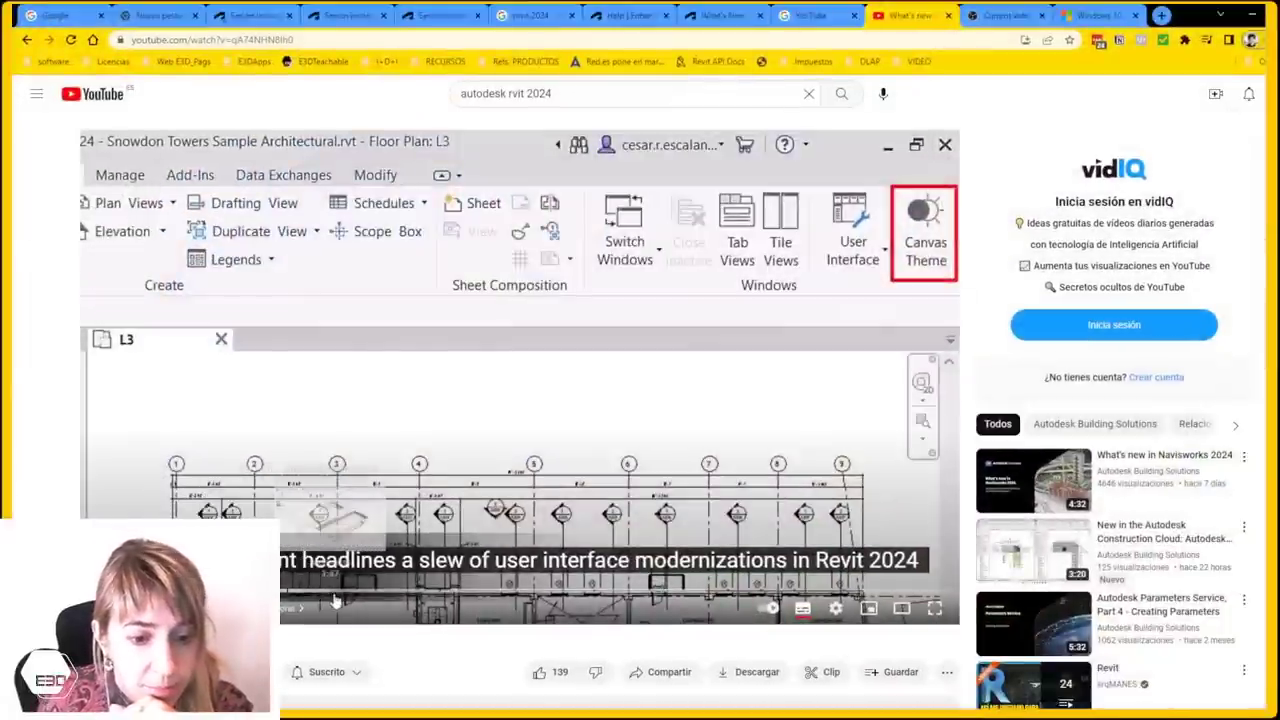
Skip the video to Twinmotion live link, then try View > Twinmotion > Abrir en Twinmotion in Revit
{"action": "left_click_drag", "start_coordinate": [383, 597], "coordinate": [415, 592]}
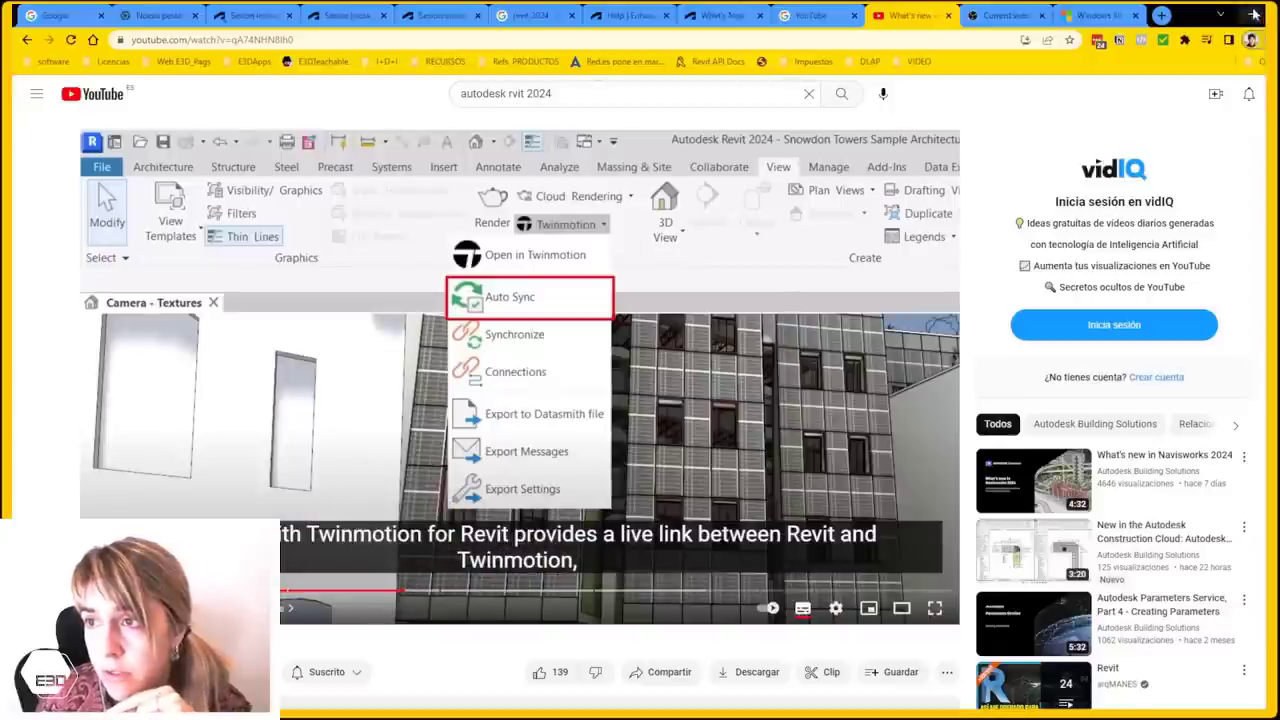
{"action": "left_click", "coordinate": [1251, 14]}
{"action": "left_click", "coordinate": [438, 79]}
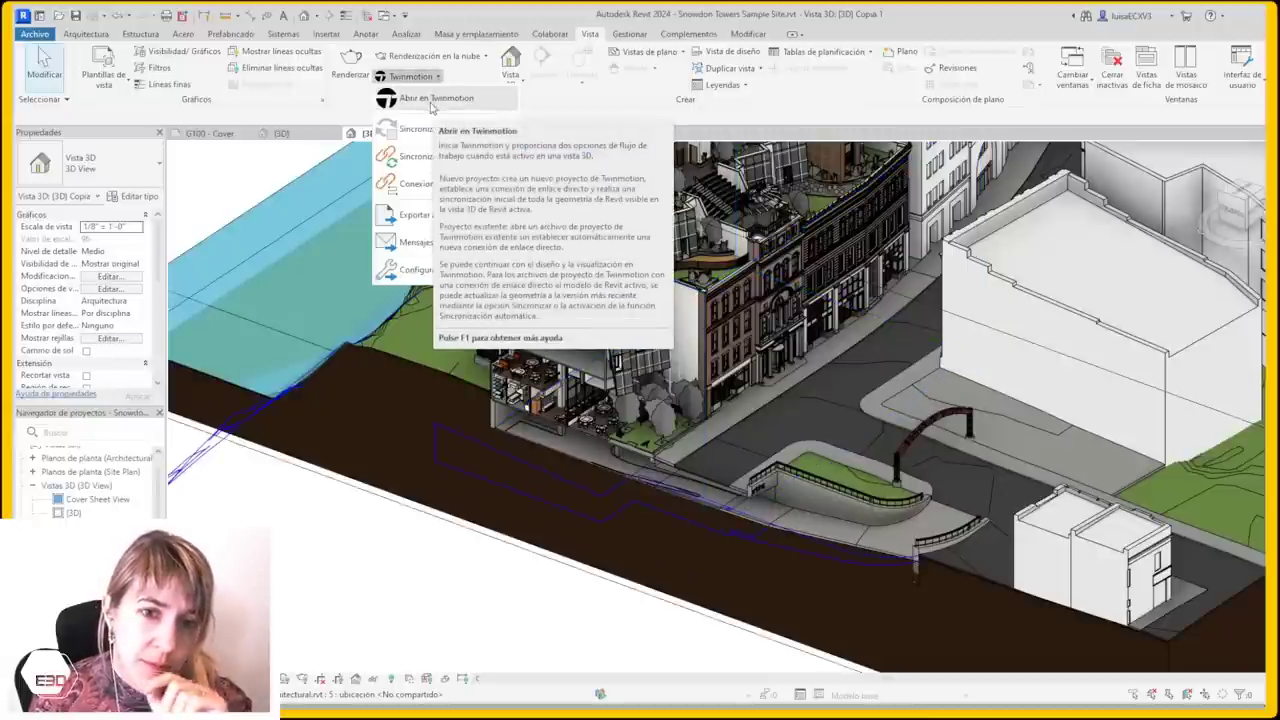
{"action": "left_click", "coordinate": [431, 100]}
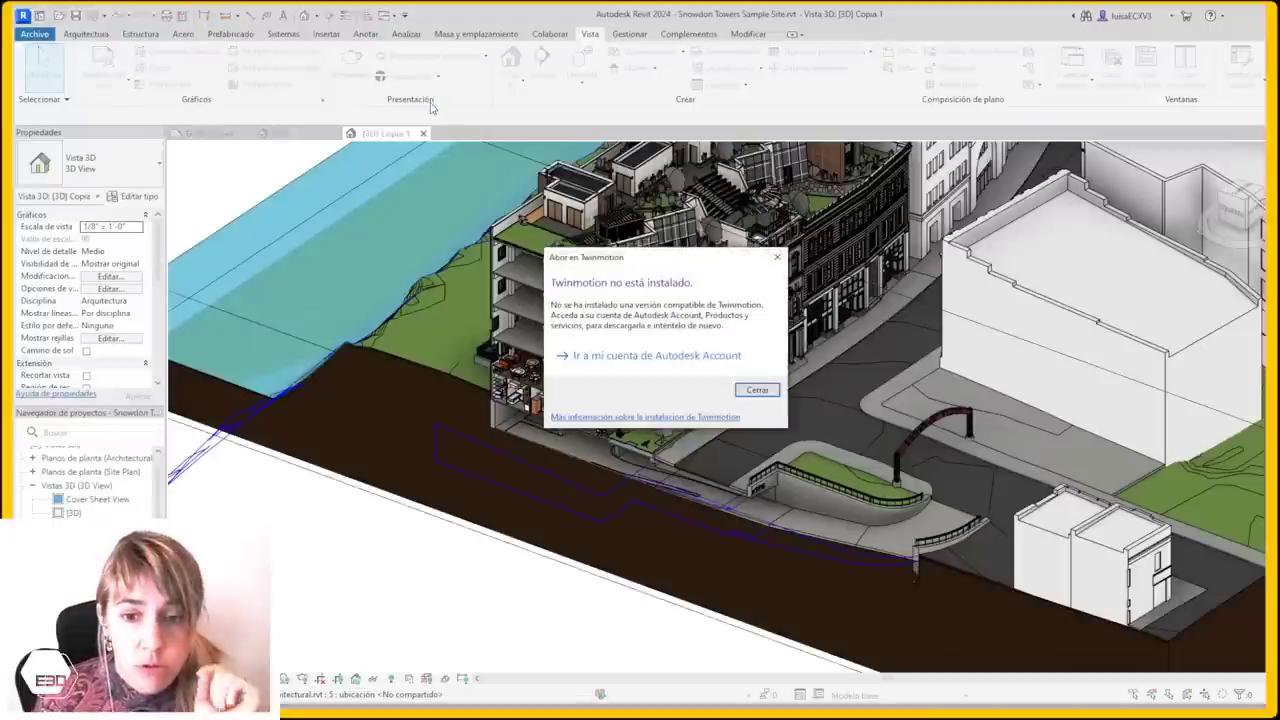
{"action": "left_click", "coordinate": [690, 357]}
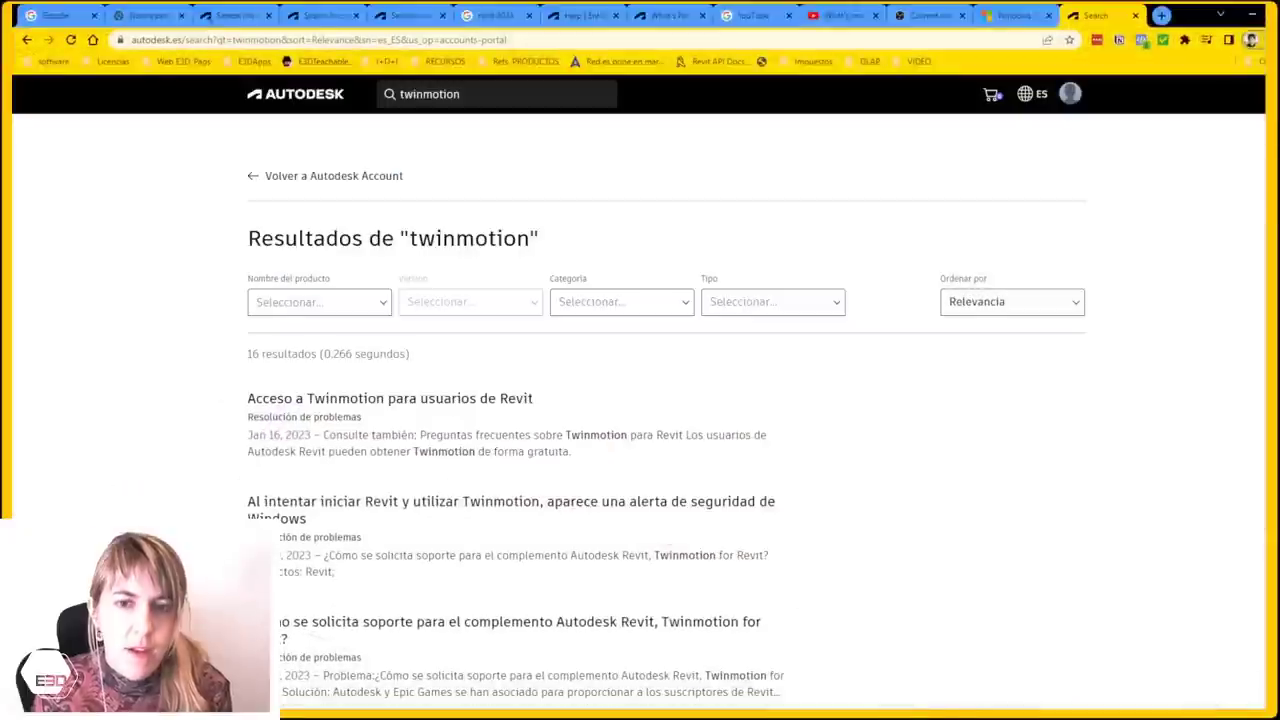
Scrub the Revit 2024 video past energy, electrical, rebar and MEP sections back to revision clouds
{"action": "left_click", "coordinate": [840, 15]}
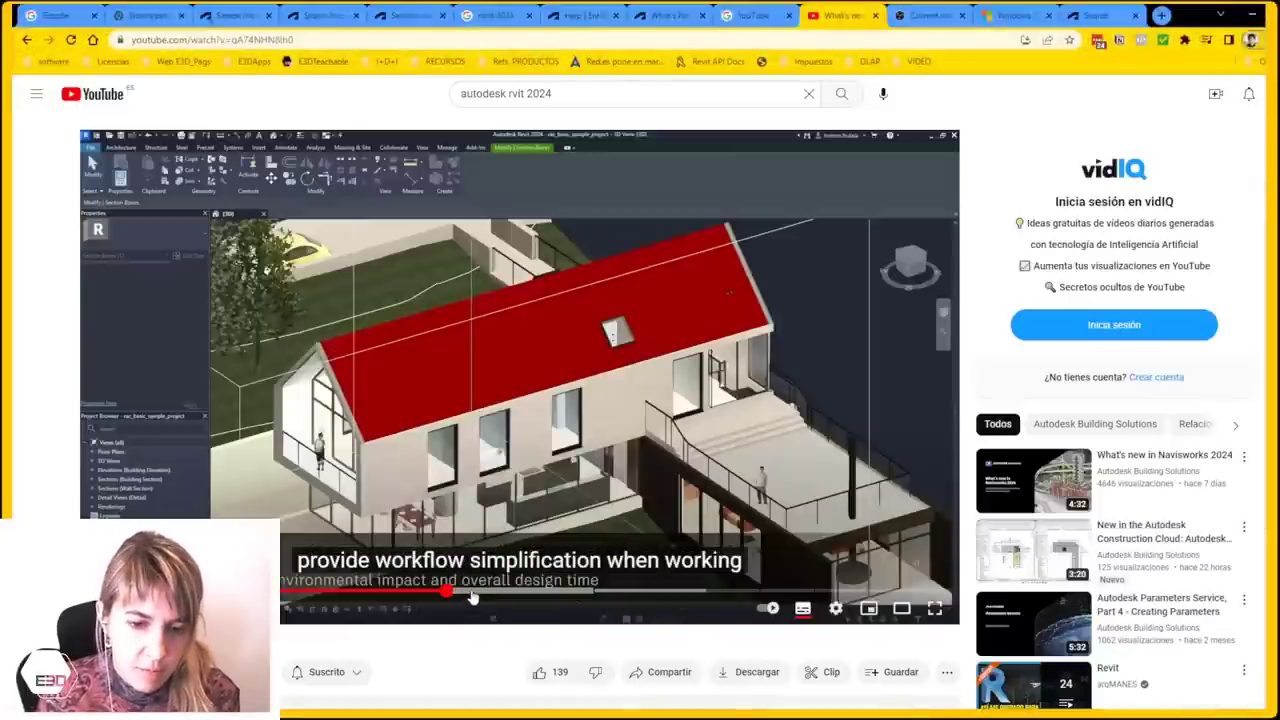
{"action": "left_click", "coordinate": [496, 592]}
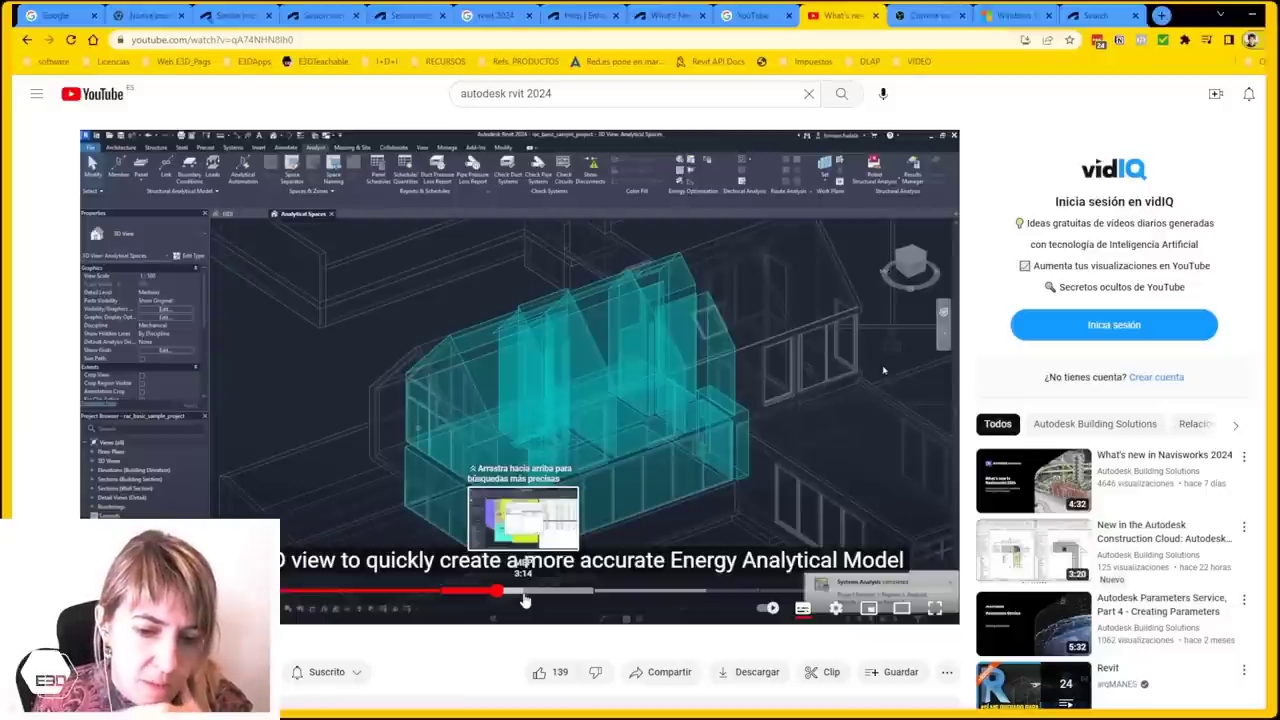
{"action": "left_click", "coordinate": [522, 594]}
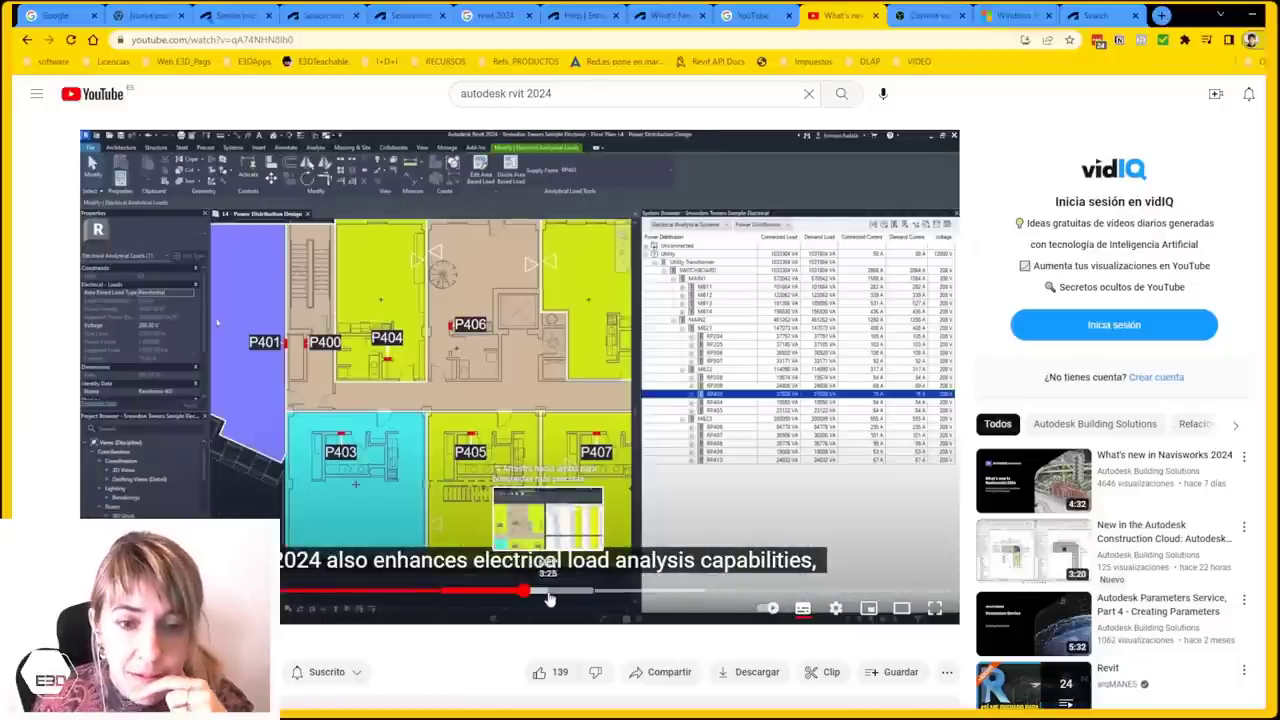
{"action": "left_click_drag", "start_coordinate": [549, 598], "coordinate": [588, 597]}
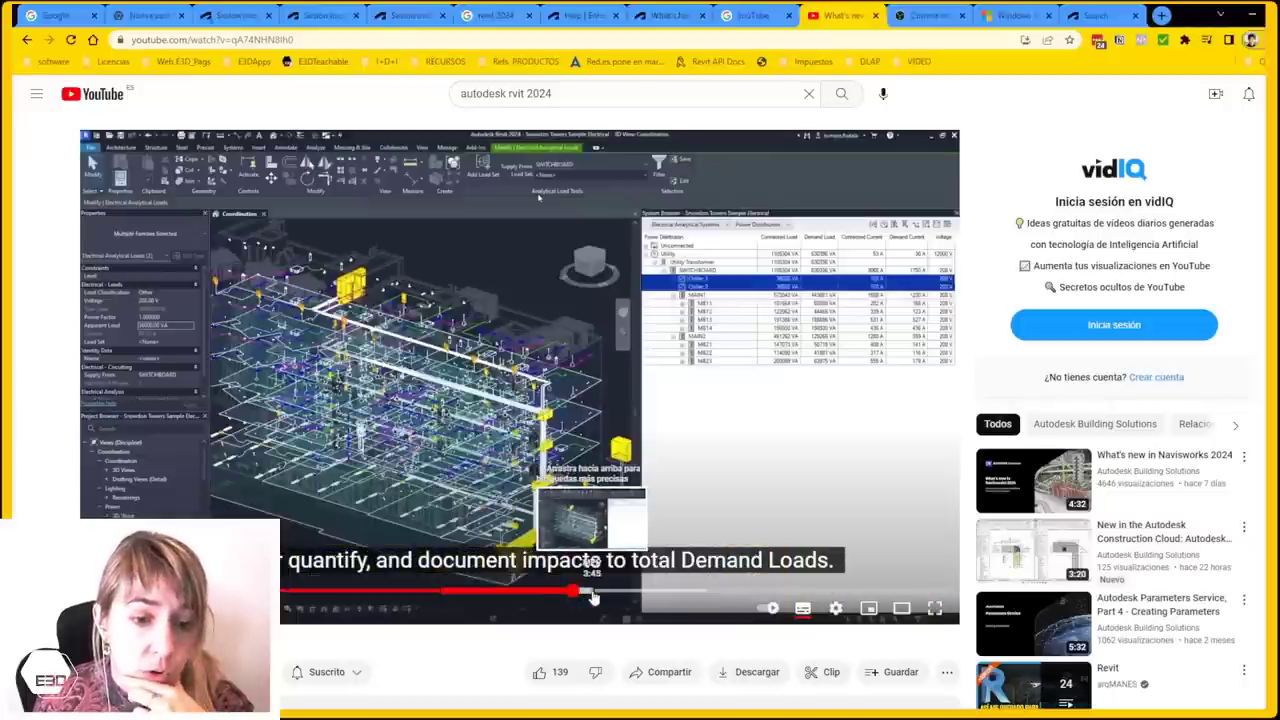
{"action": "left_click_drag", "start_coordinate": [588, 597], "coordinate": [600, 595]}
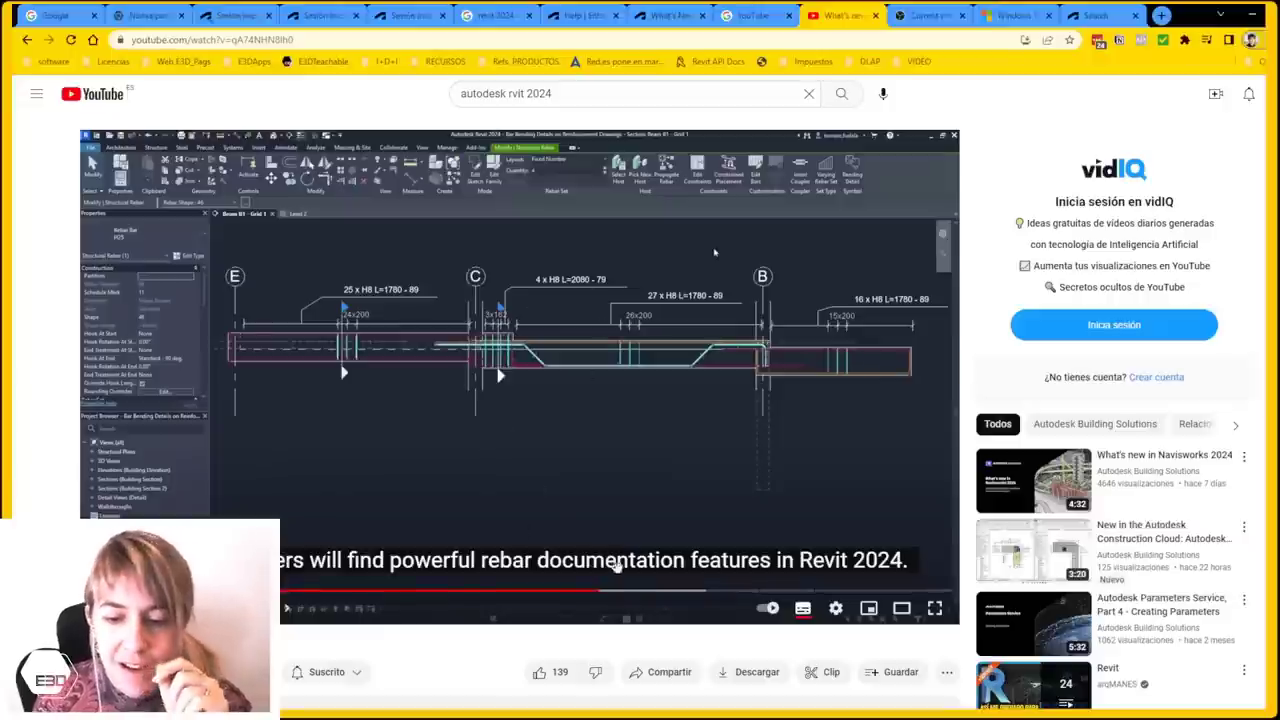
{"action": "left_click_drag", "start_coordinate": [615, 595], "coordinate": [650, 594]}
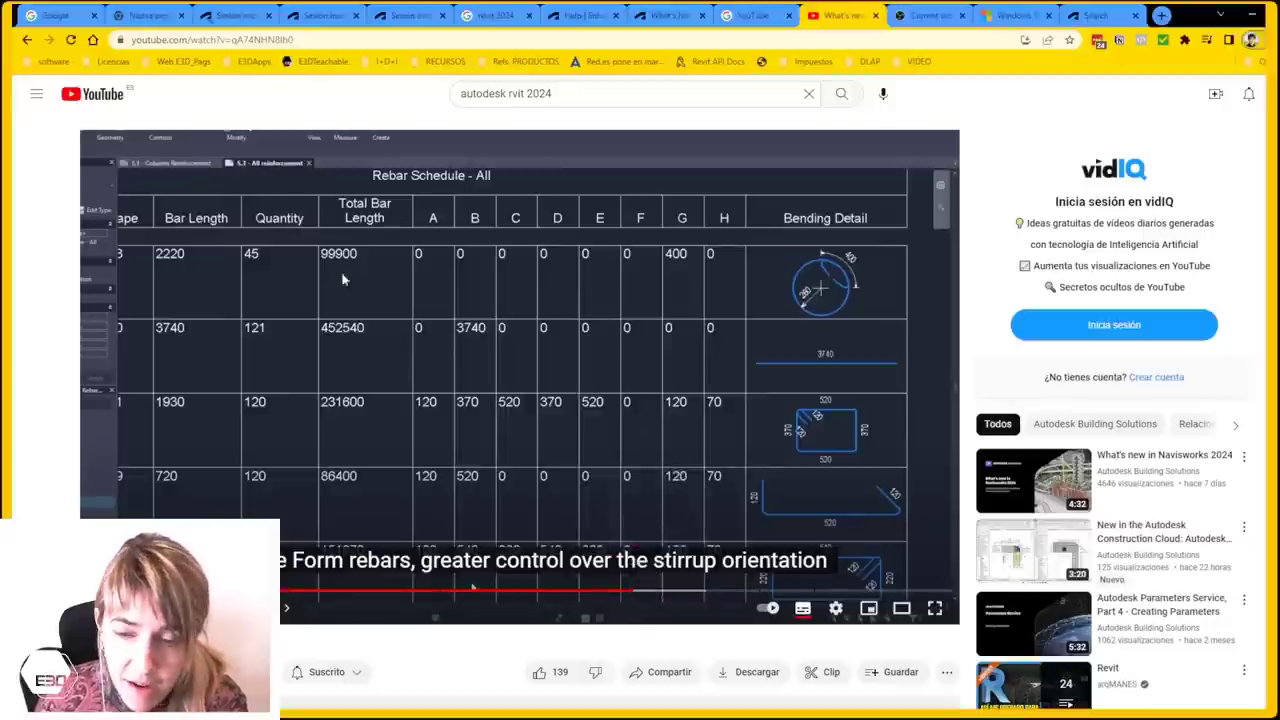
{"action": "left_click", "coordinate": [662, 592]}
{"action": "left_click", "coordinate": [810, 592]}
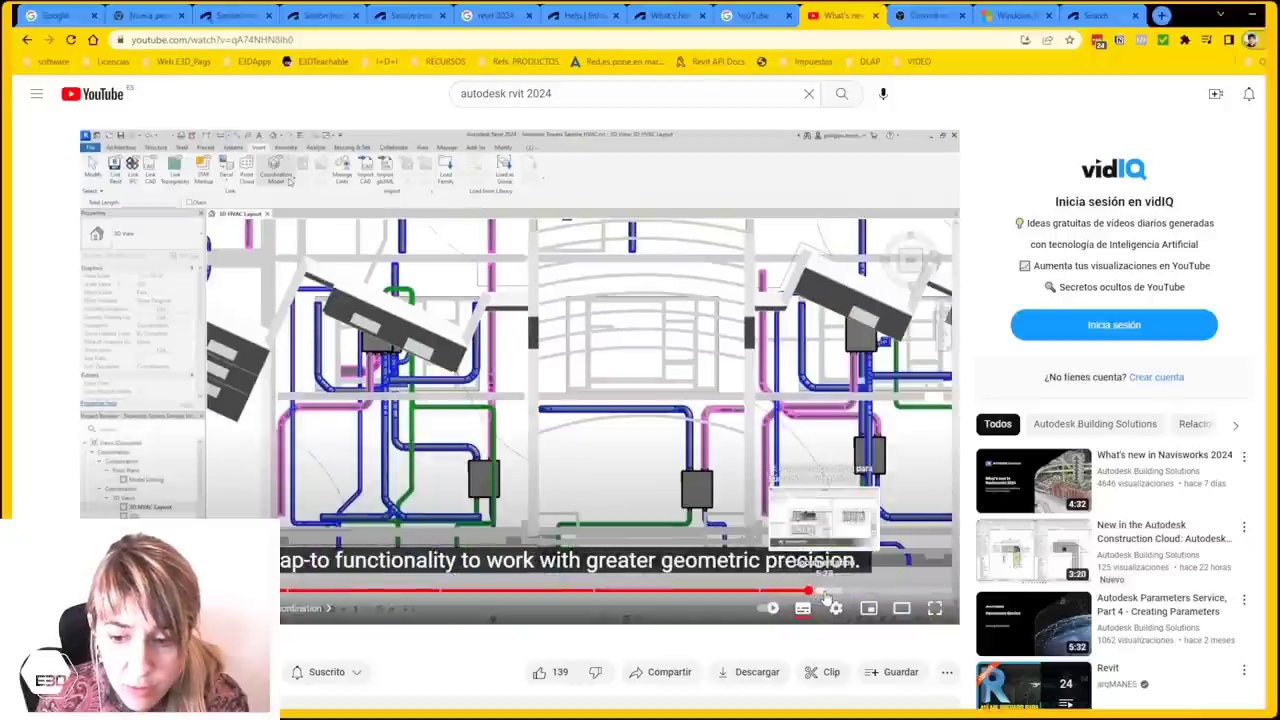
{"action": "left_click", "coordinate": [822, 592]}
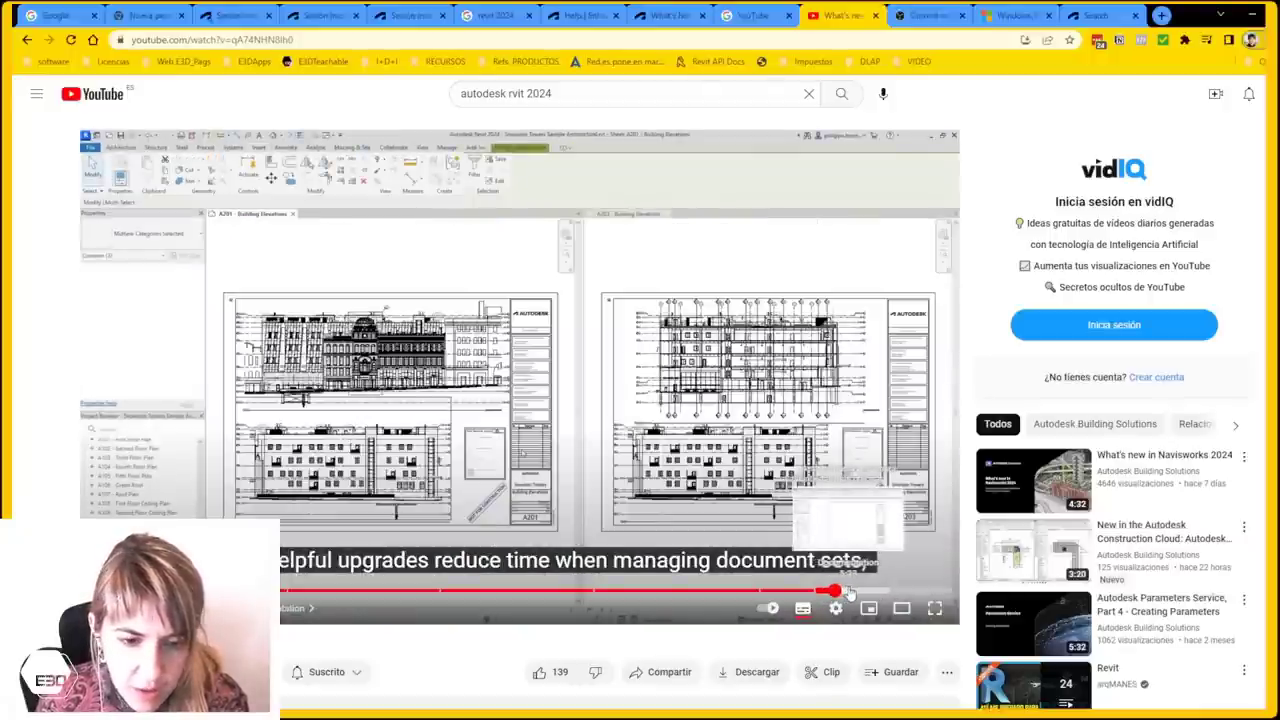
{"action": "left_click", "coordinate": [907, 592]}
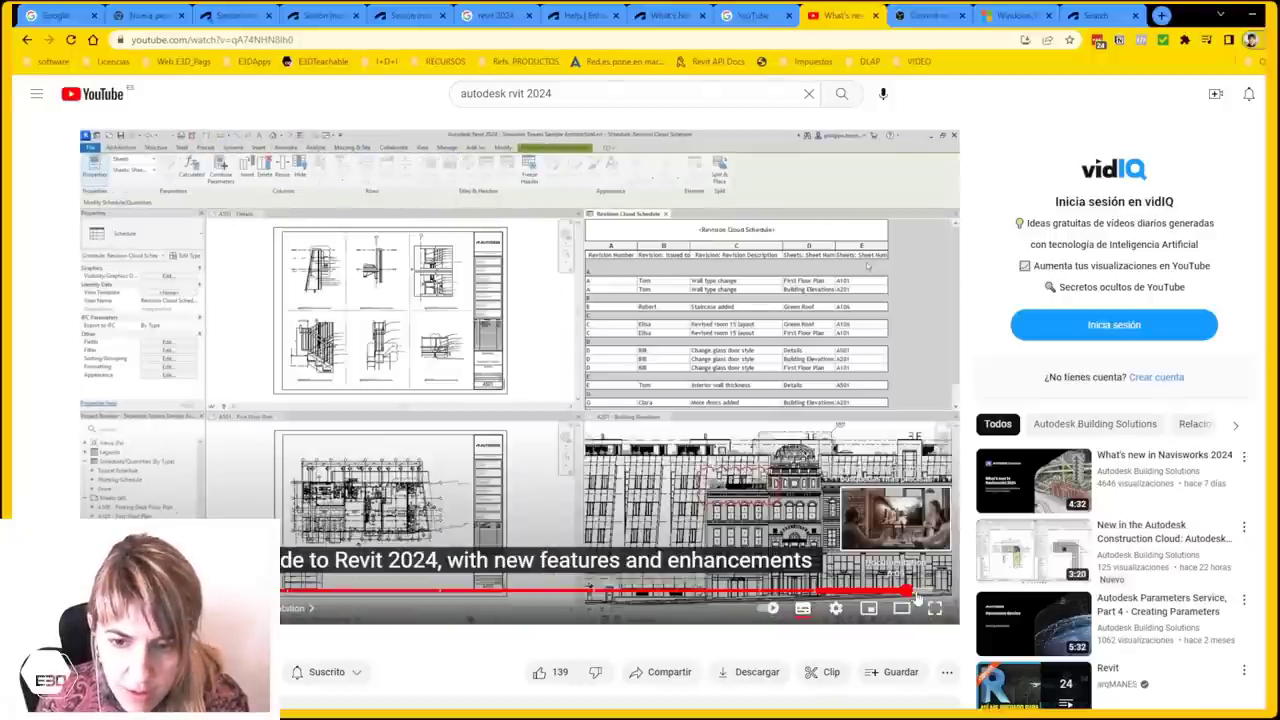
{"action": "left_click", "coordinate": [926, 592]}
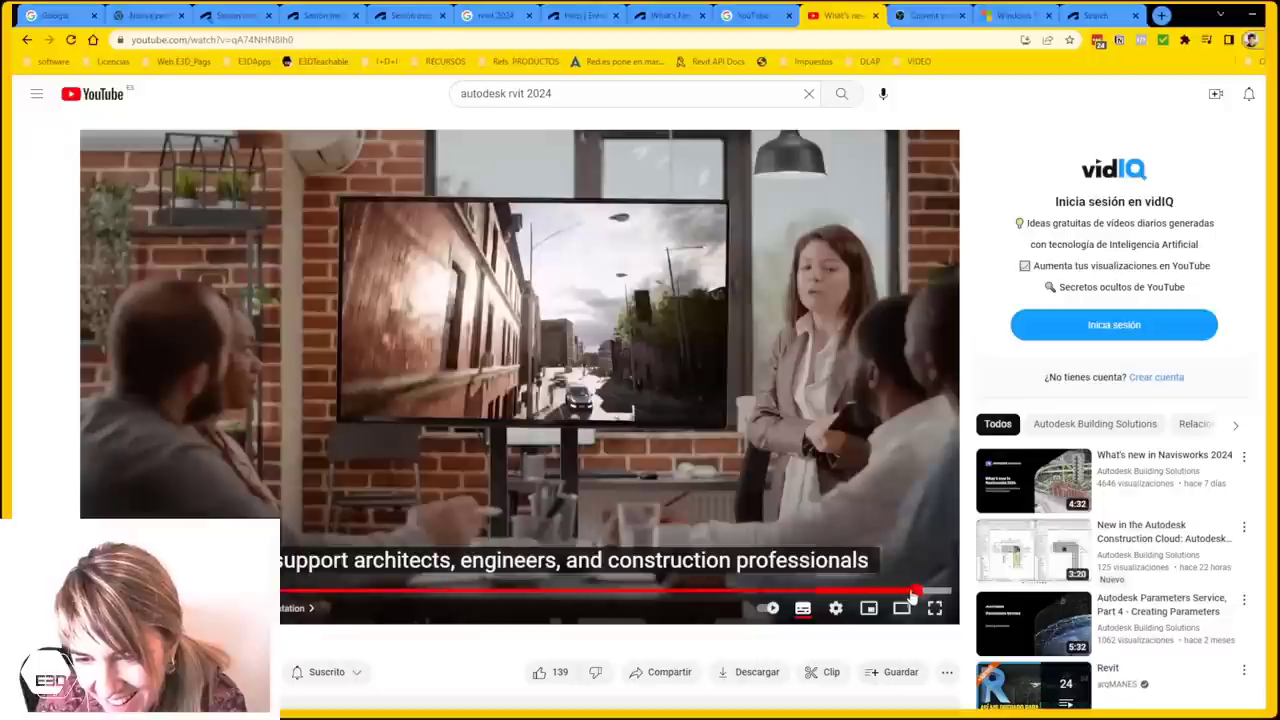
{"action": "left_click", "coordinate": [903, 592]}
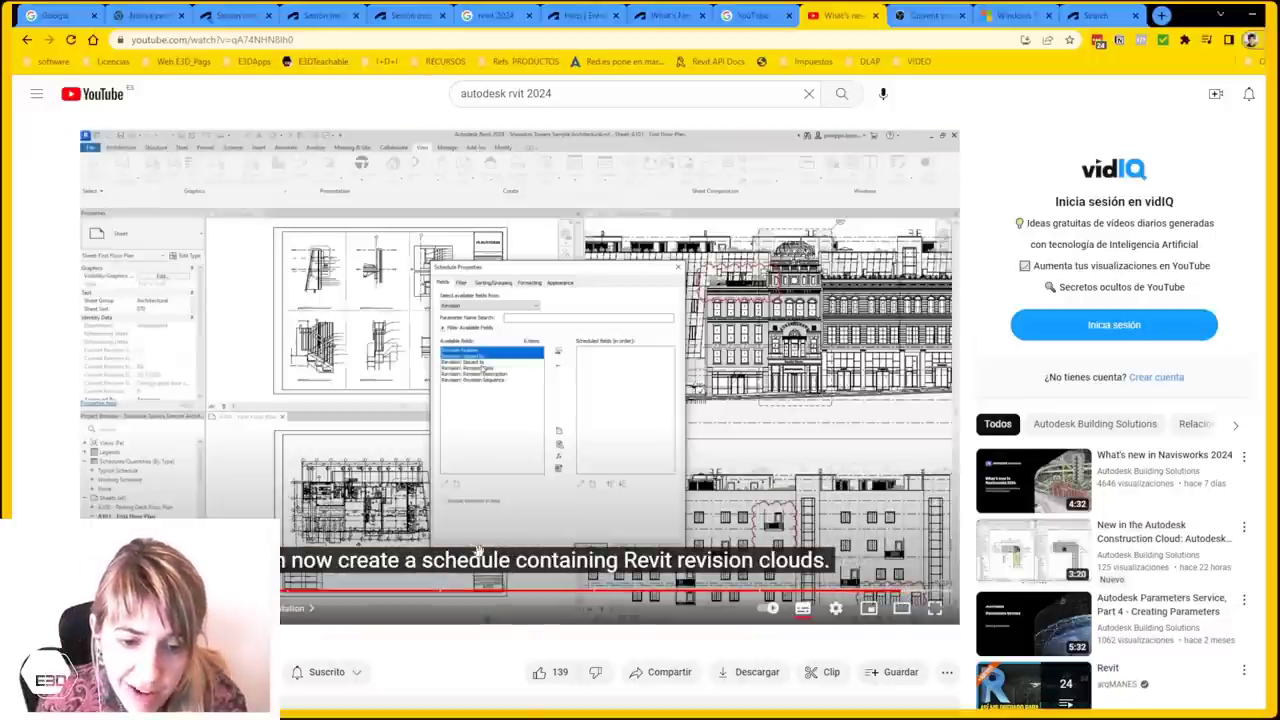
Scroll the Revit 2024 What's New article and open its Dynamo for Revit 2.17 link
{"action": "left_click", "coordinate": [665, 15]}
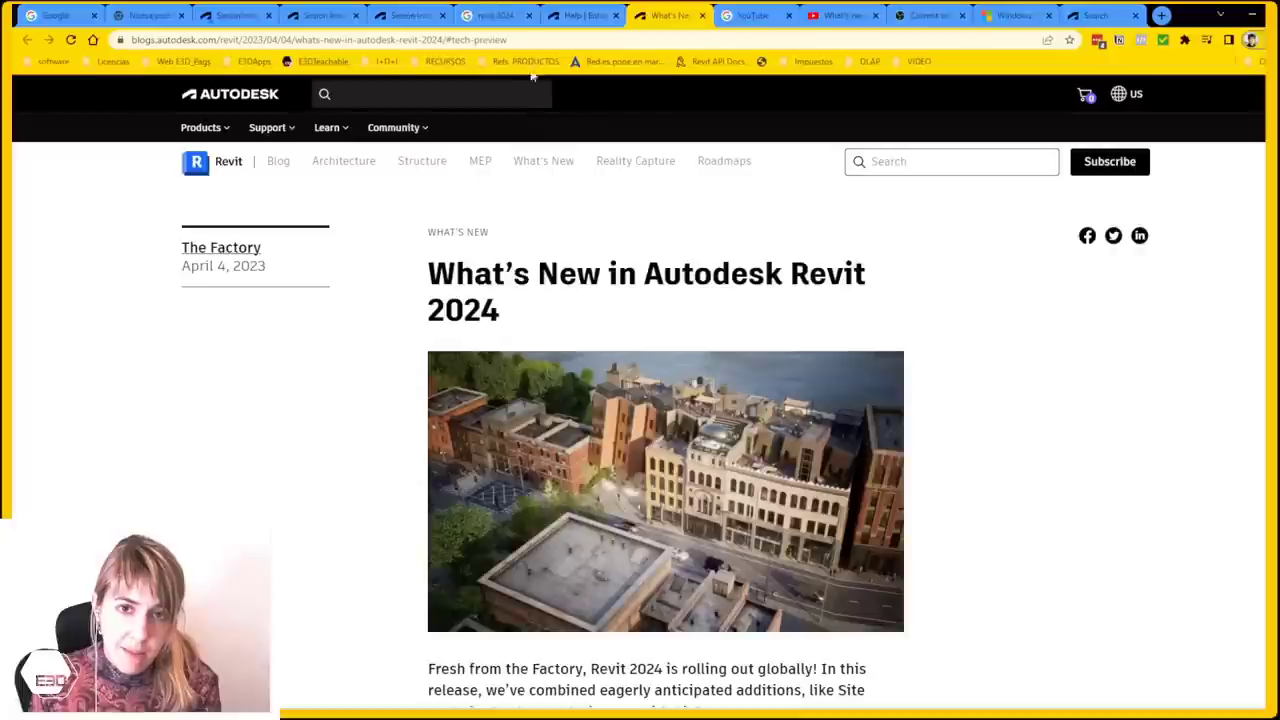
{"action": "scroll", "coordinate": [510, 345], "scroll_direction": "down", "scroll_amount": 10}
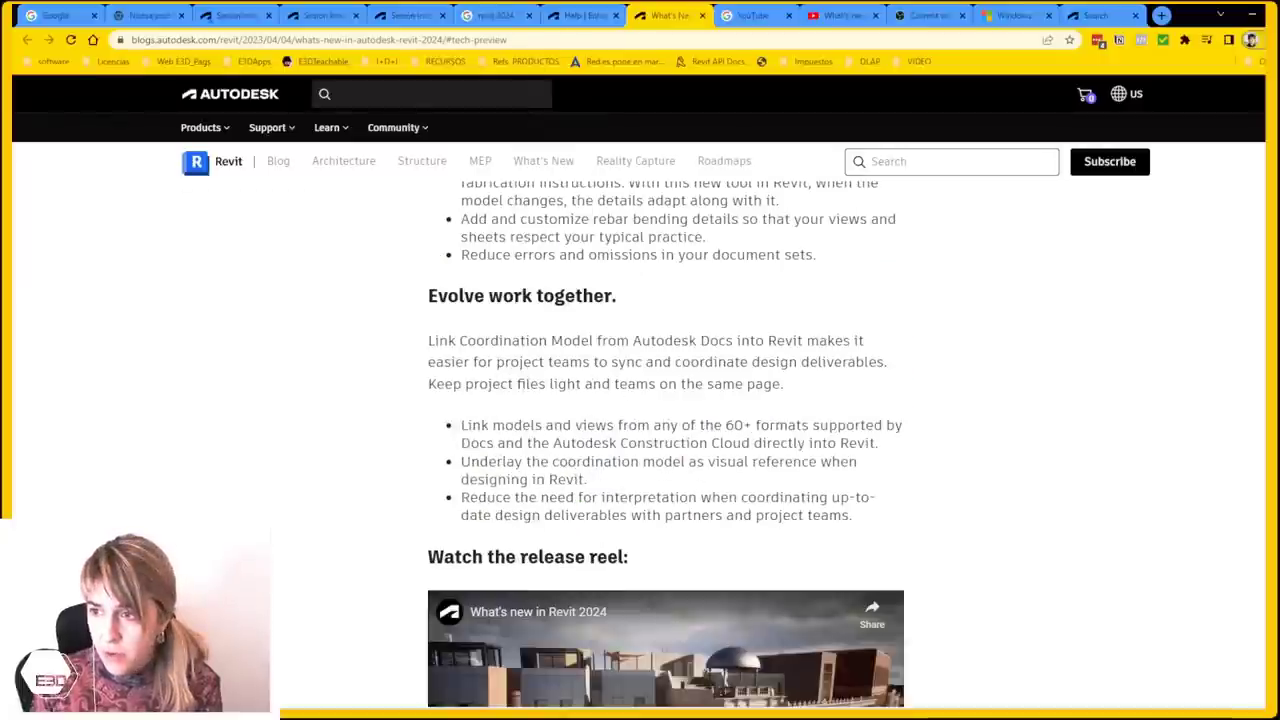
{"action": "scroll", "coordinate": [600, 360], "scroll_direction": "down", "scroll_amount": 6}
{"action": "left_click", "coordinate": [605, 356]}
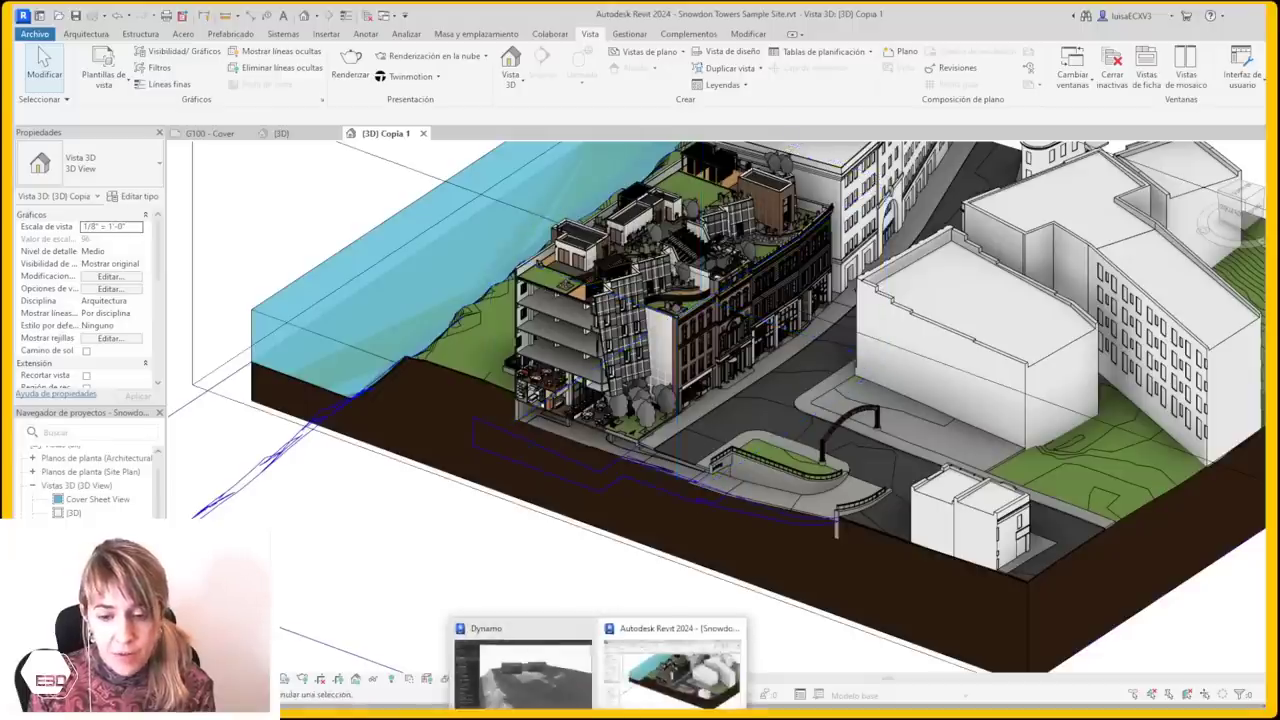
Search the library for 'object', place Object.Type, and wire Select Model Element's output into it
{"action": "left_click", "coordinate": [520, 660]}
{"action": "type", "text": "node t"}
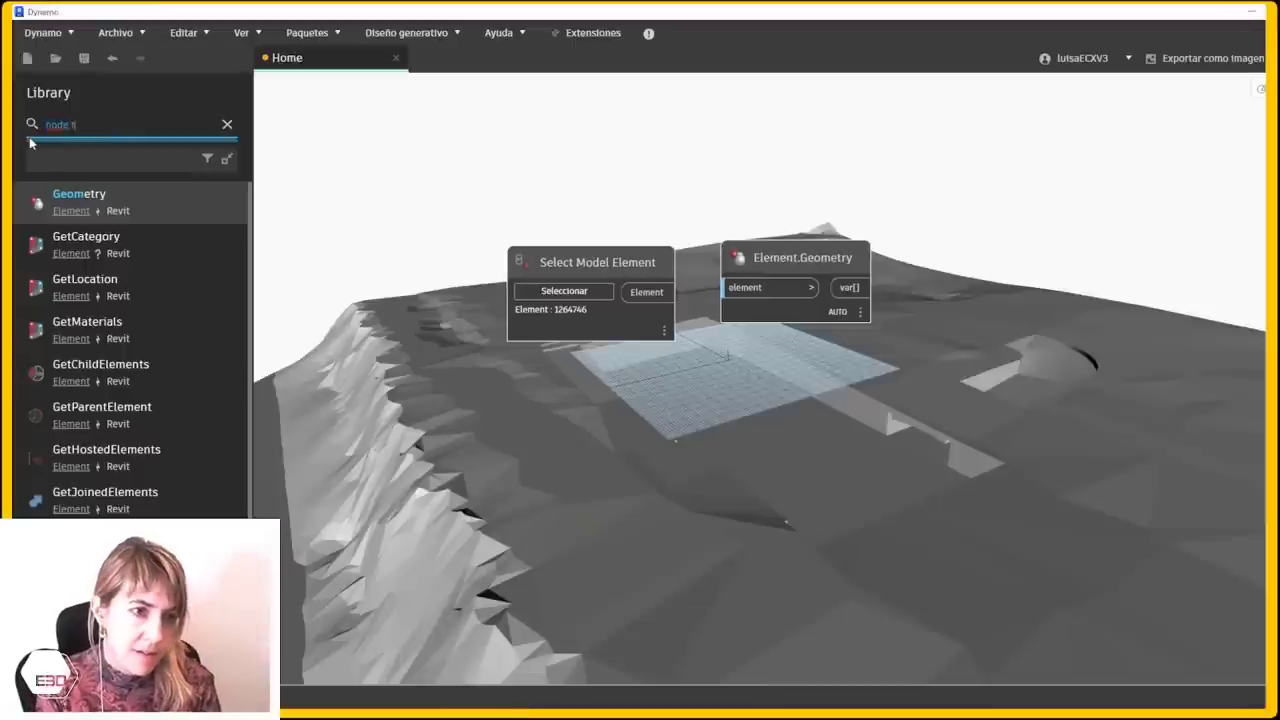
{"action": "key", "text": "ctrl+a"}
{"action": "type", "text": "object"}
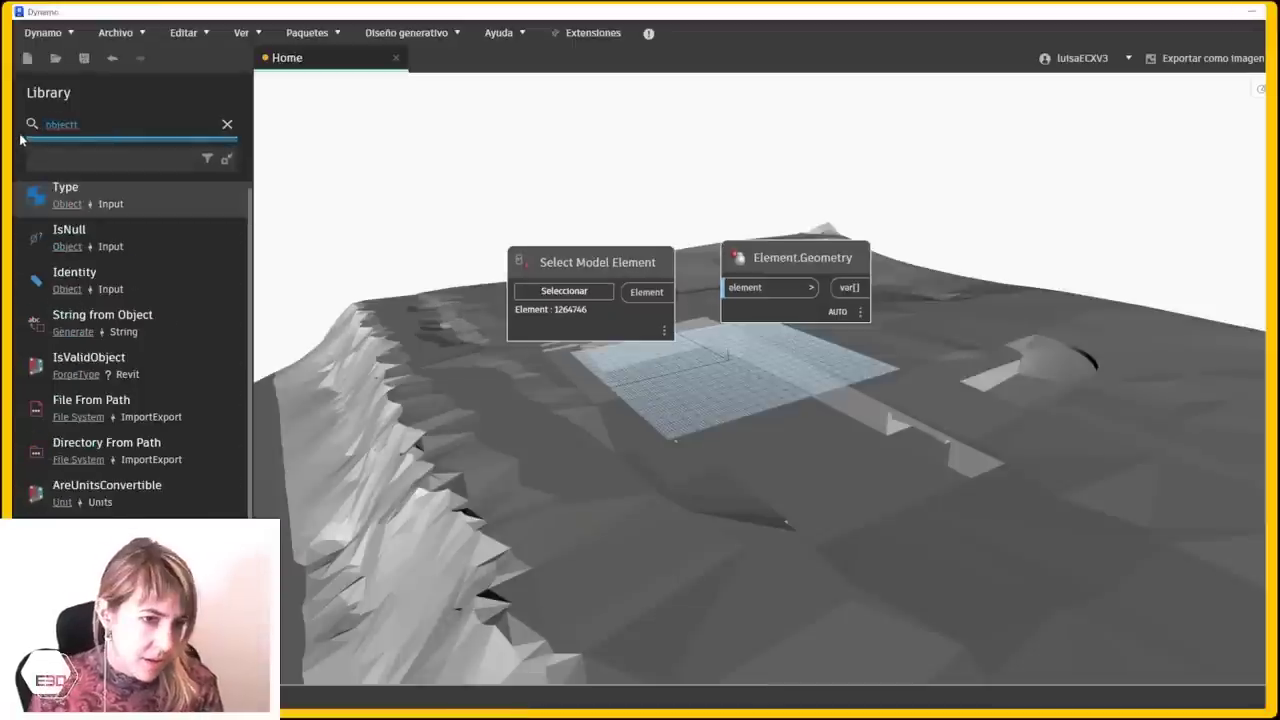
{"action": "left_click", "coordinate": [143, 193]}
{"action": "left_click_drag", "start_coordinate": [960, 398], "coordinate": [1039, 268]}
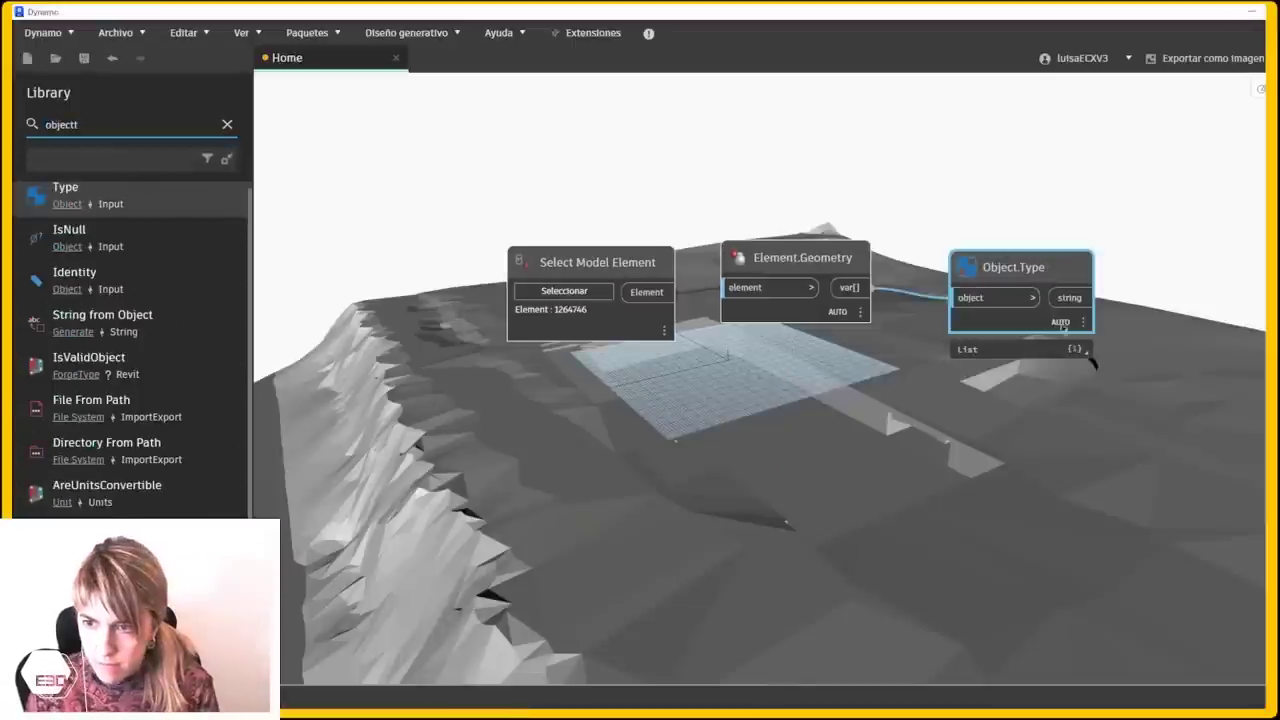
{"action": "left_click_drag", "start_coordinate": [646, 291], "coordinate": [970, 298]}
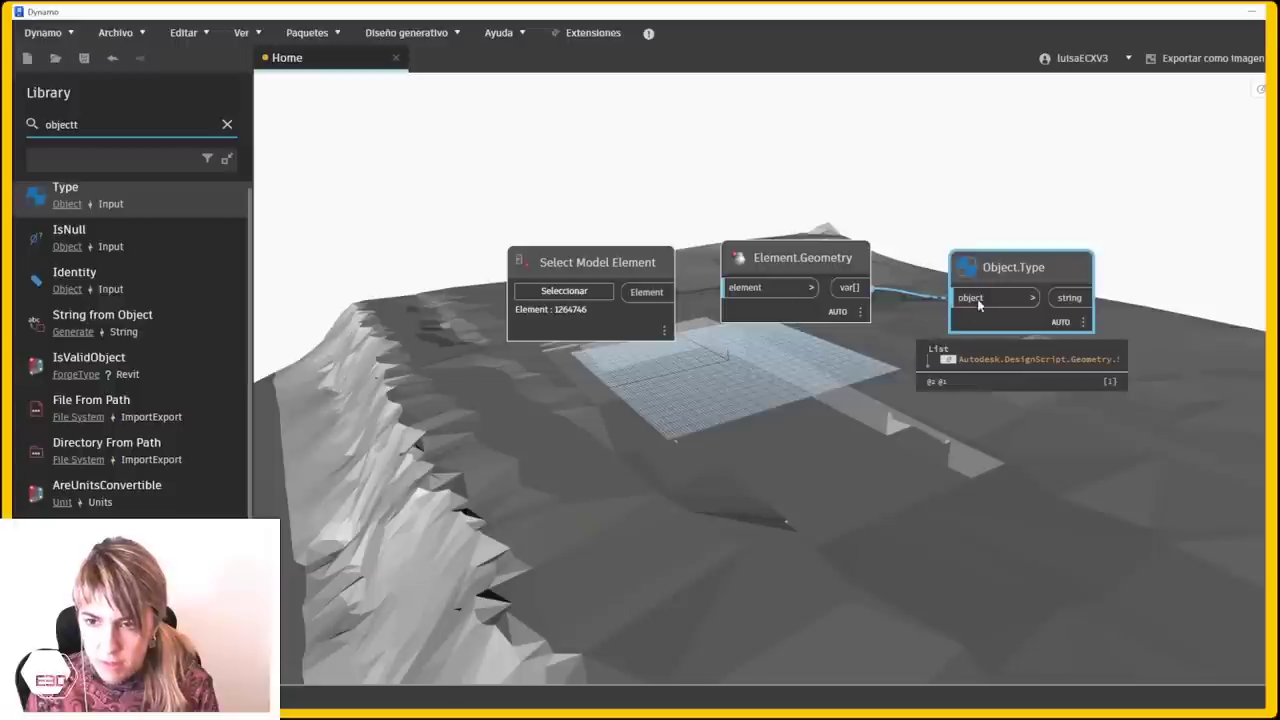
{"action": "left_click_drag", "start_coordinate": [1036, 270], "coordinate": [823, 385]}
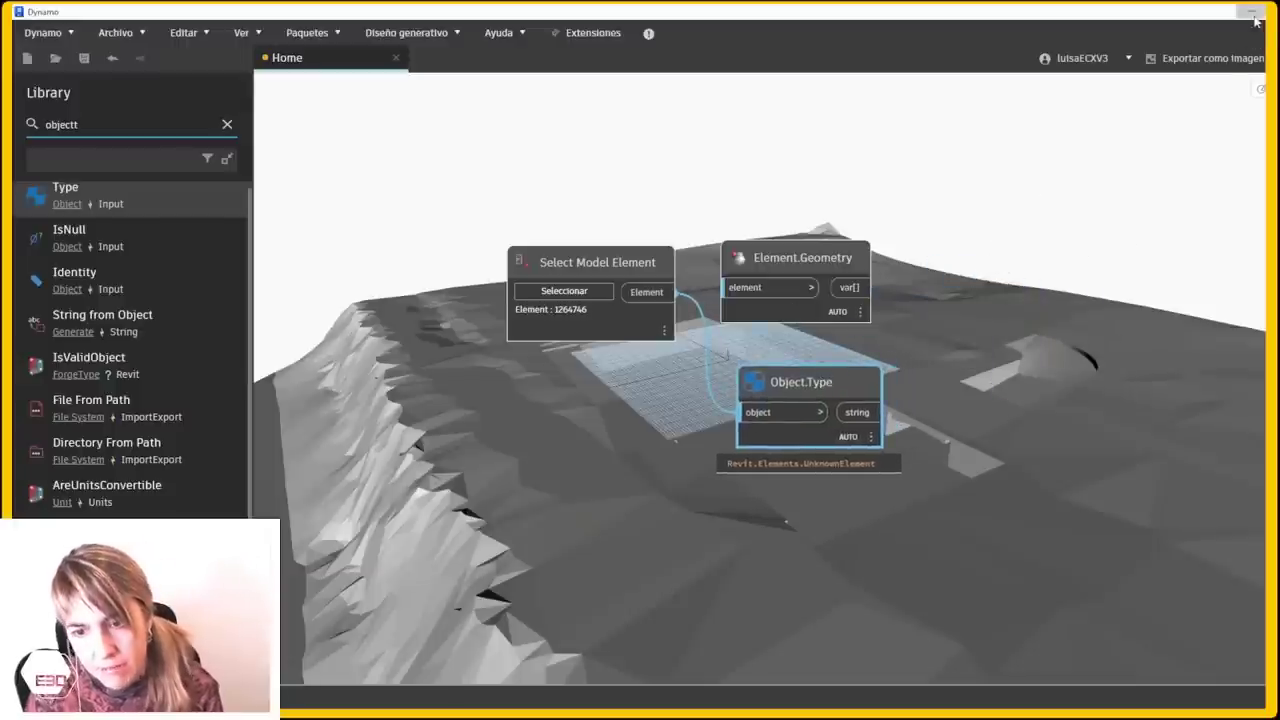
{"action": "key", "text": "alt+Tab"}
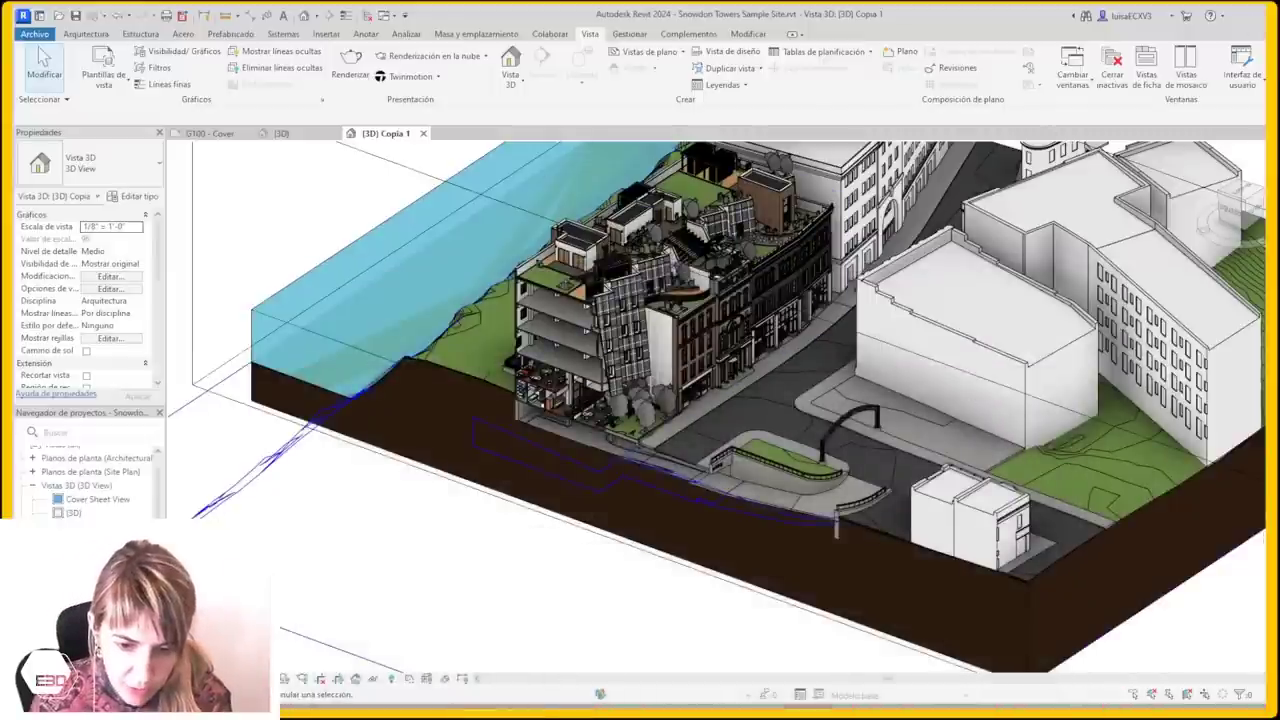
Scroll the Dynamo Core 2.17 release notes and highlight Node Autocomplete item [4]
{"action": "left_click", "coordinate": [549, 696]}
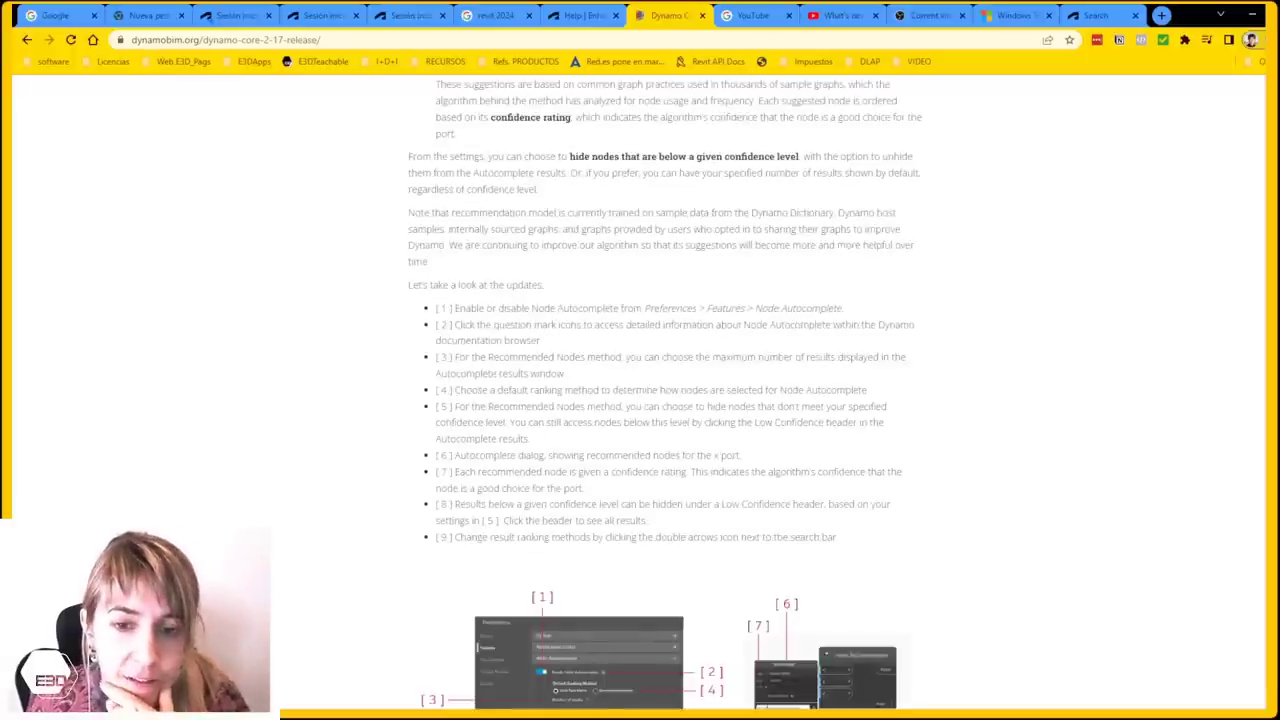
{"action": "scroll", "coordinate": [640, 400], "scroll_direction": "down", "scroll_amount": 2}
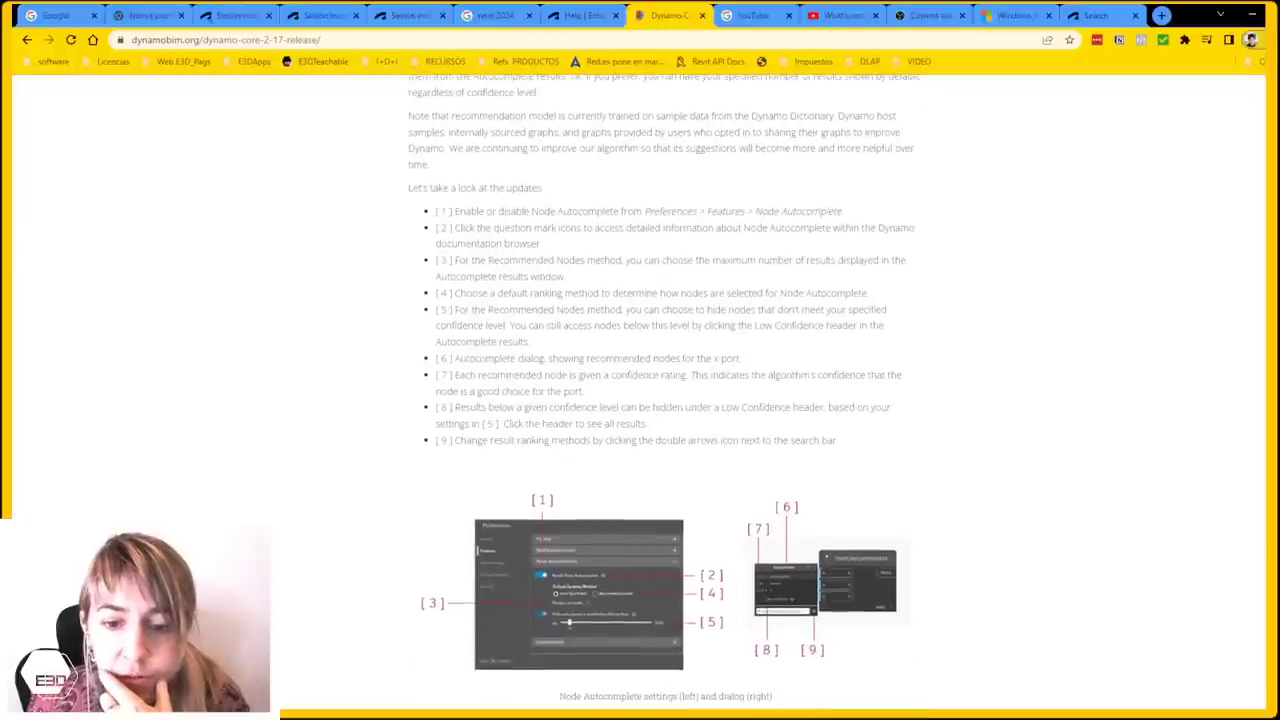
{"action": "scroll", "coordinate": [436, 197], "scroll_direction": "down", "scroll_amount": 2}
{"action": "left_click_drag", "start_coordinate": [436, 197], "coordinate": [683, 199]}
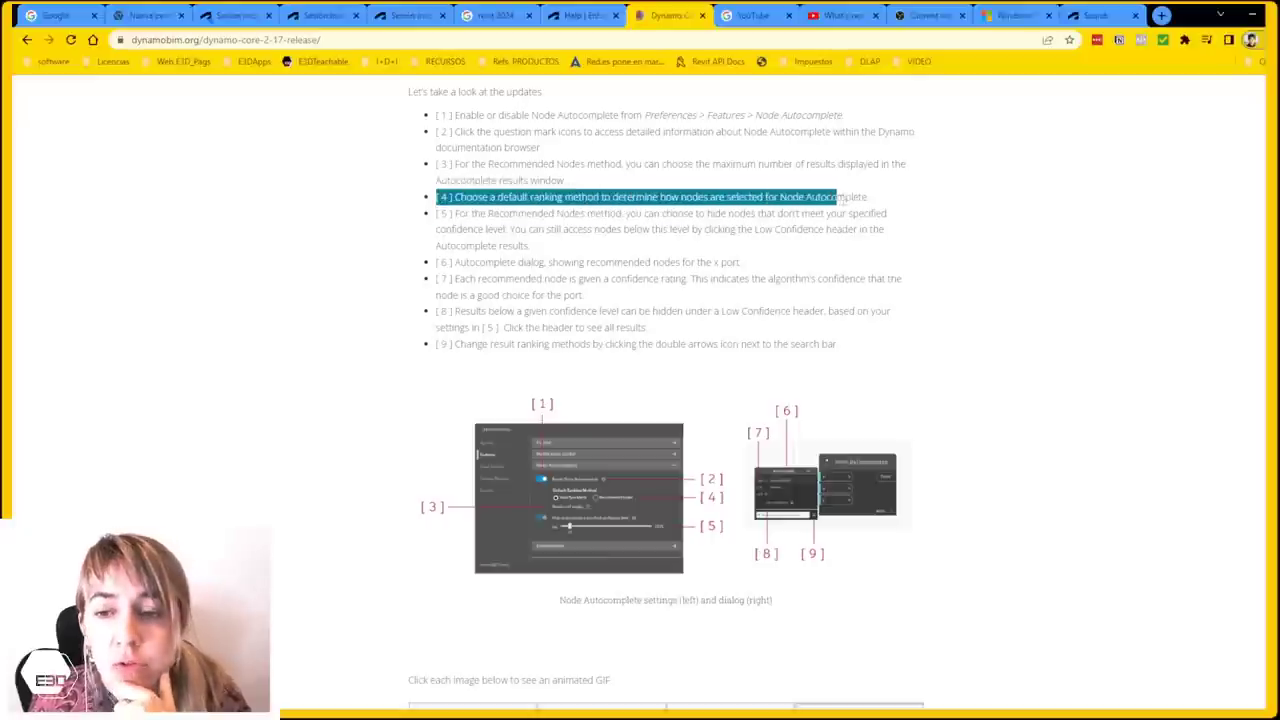
{"action": "left_click_drag", "start_coordinate": [683, 199], "coordinate": [873, 205]}
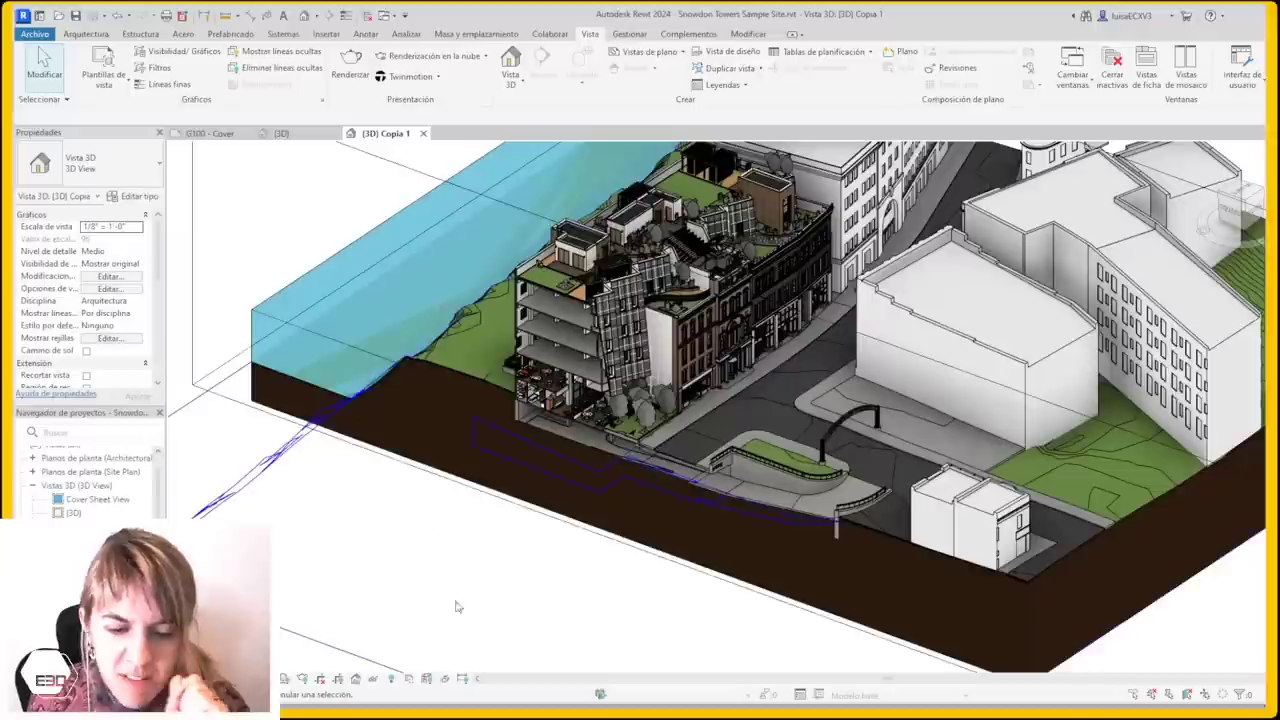
Return to the Revit 3D view, then open Dynamo > Preferencias
{"action": "left_click", "coordinate": [1252, 14]}
{"action": "mouse_move", "coordinate": [600, 693]}
{"action": "left_click", "coordinate": [515, 651]}
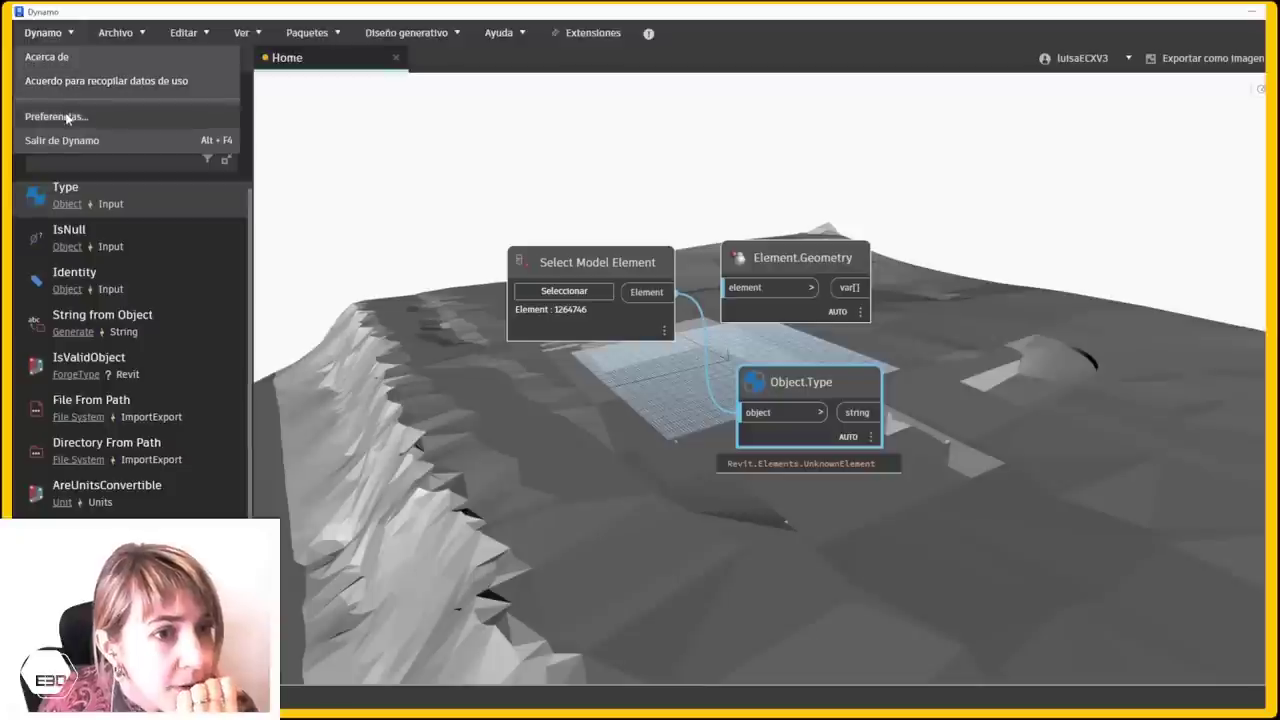
{"action": "left_click", "coordinate": [60, 117]}
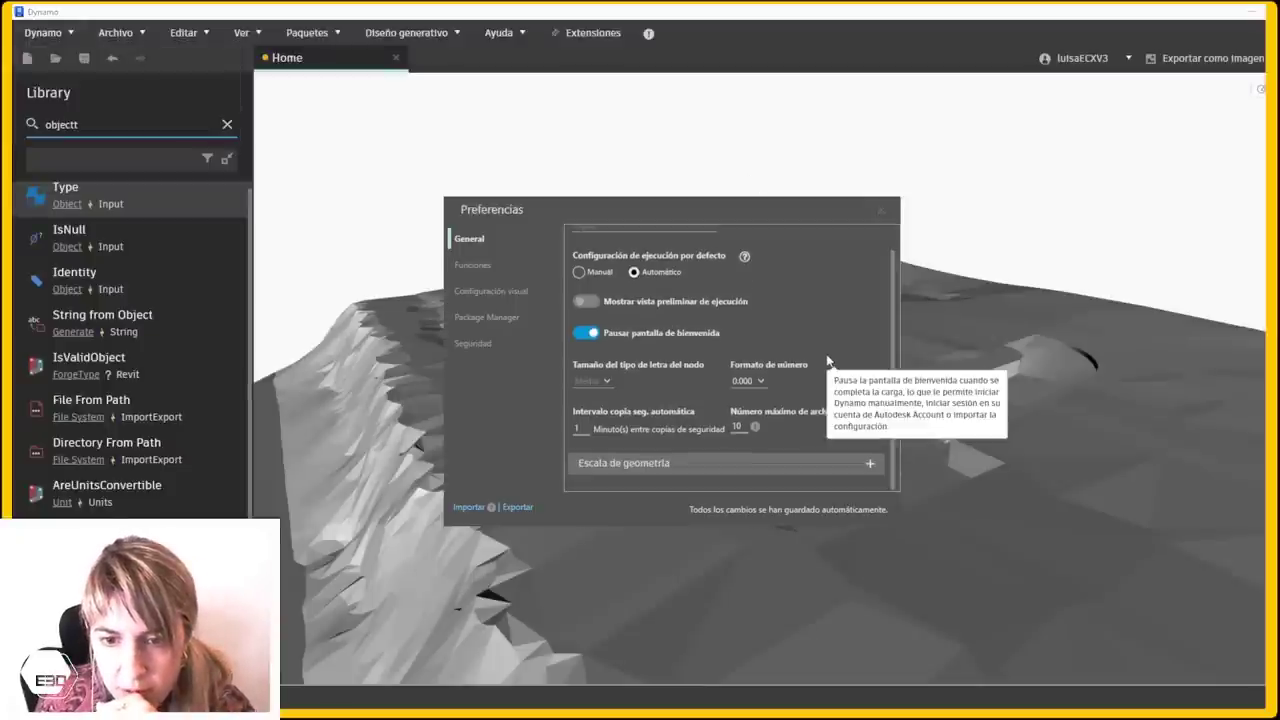
Under Funciones > Python, turn on showing whitespace and hiding IronPython alerts
{"action": "left_click", "coordinate": [475, 268]}
{"action": "left_click", "coordinate": [660, 240]}
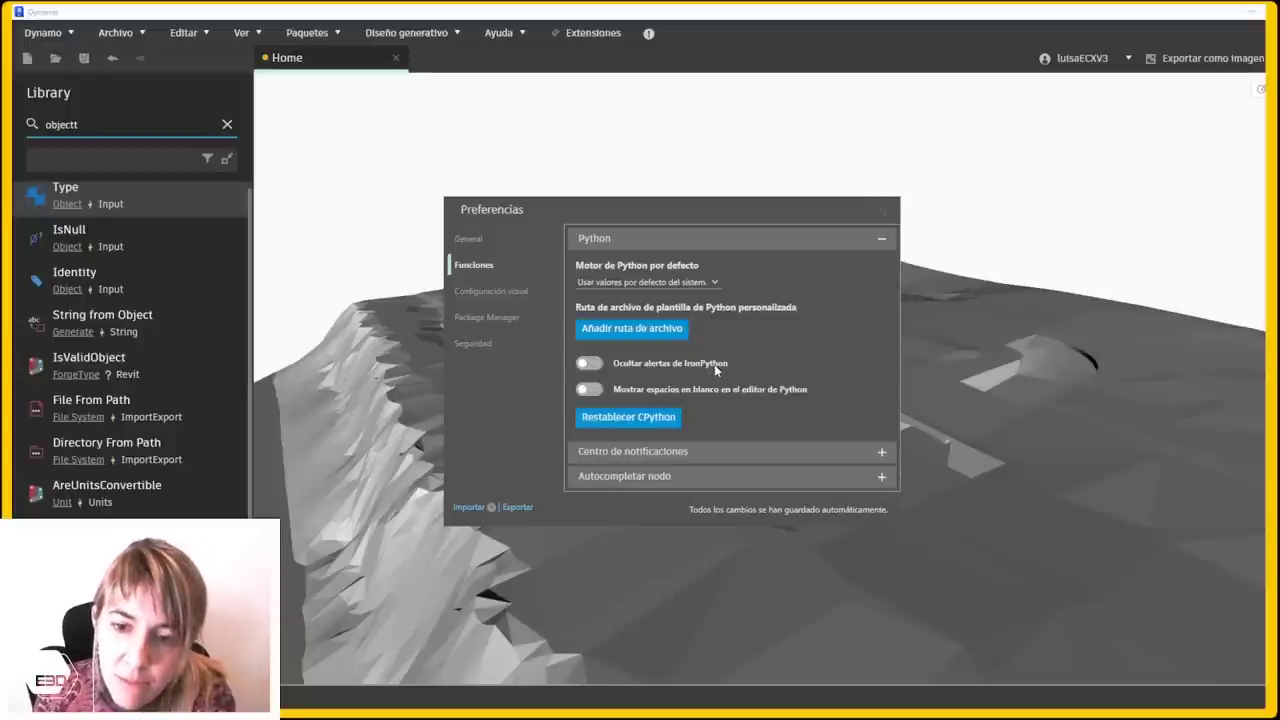
{"action": "left_click", "coordinate": [594, 391]}
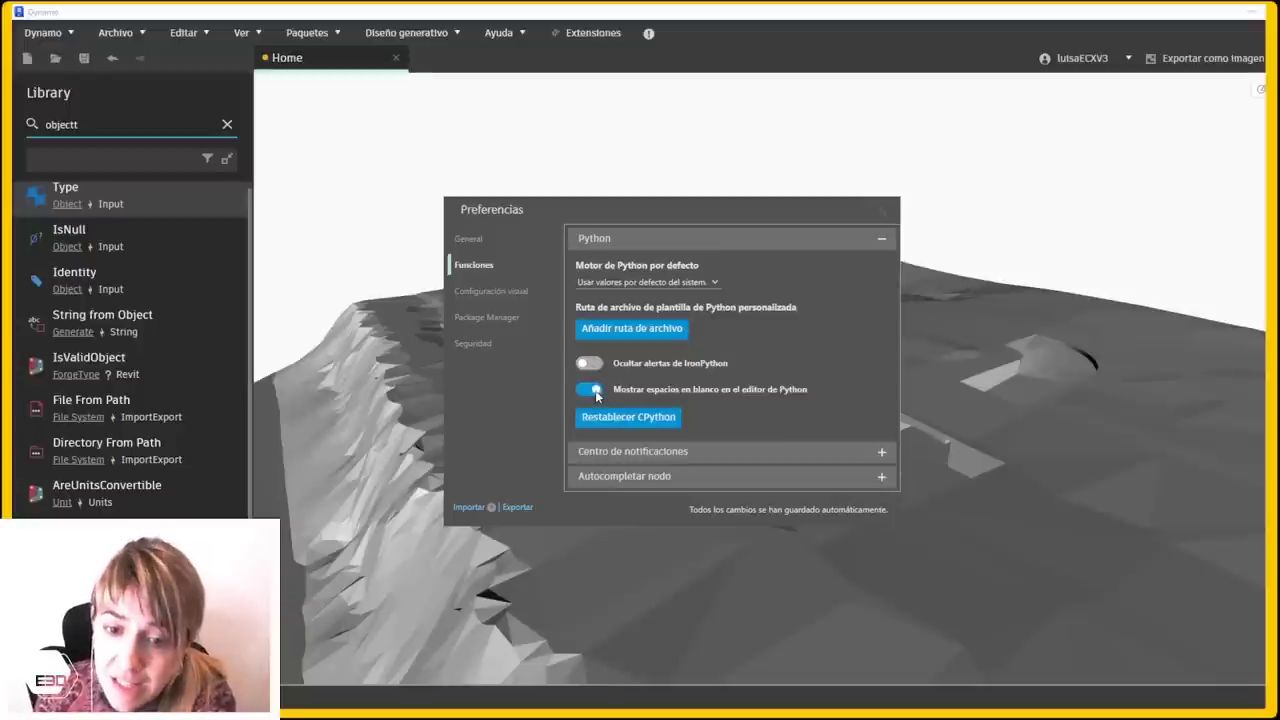
{"action": "left_click", "coordinate": [594, 365]}
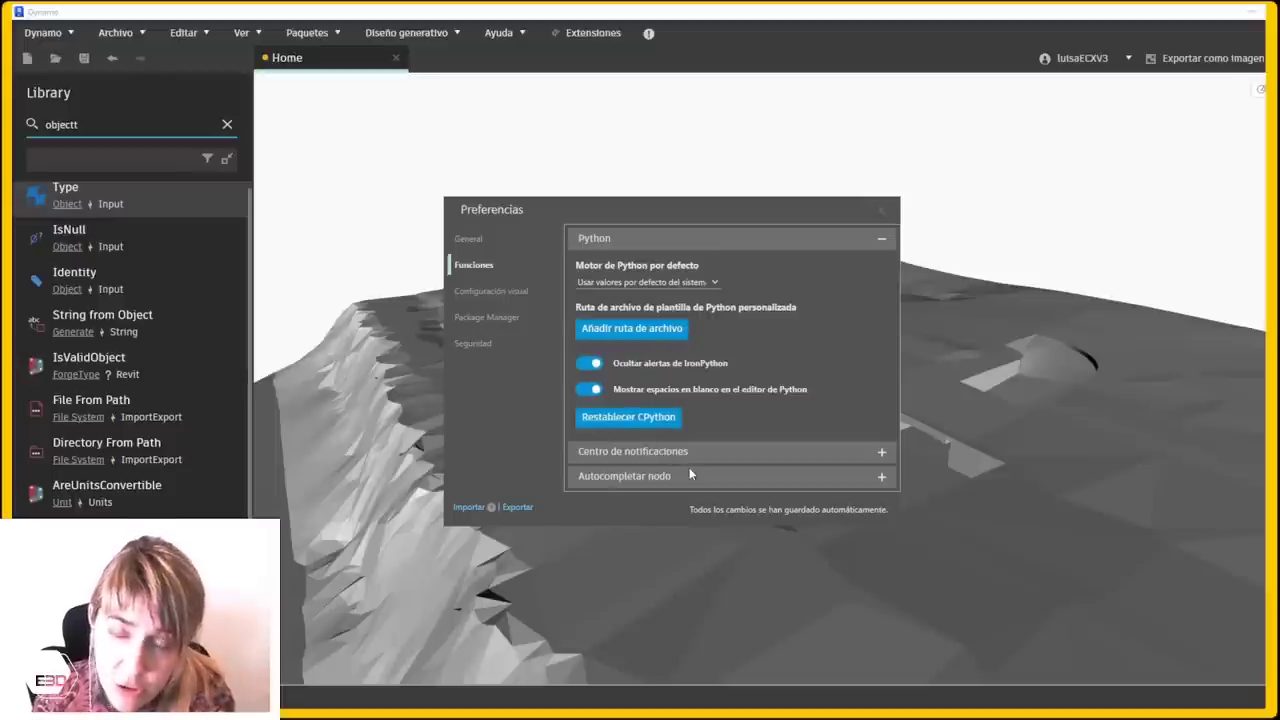
Expand Notification Center, Node Autocomplete and Experimental sections, then go to Configuración visual
{"action": "left_click", "coordinate": [676, 451]}
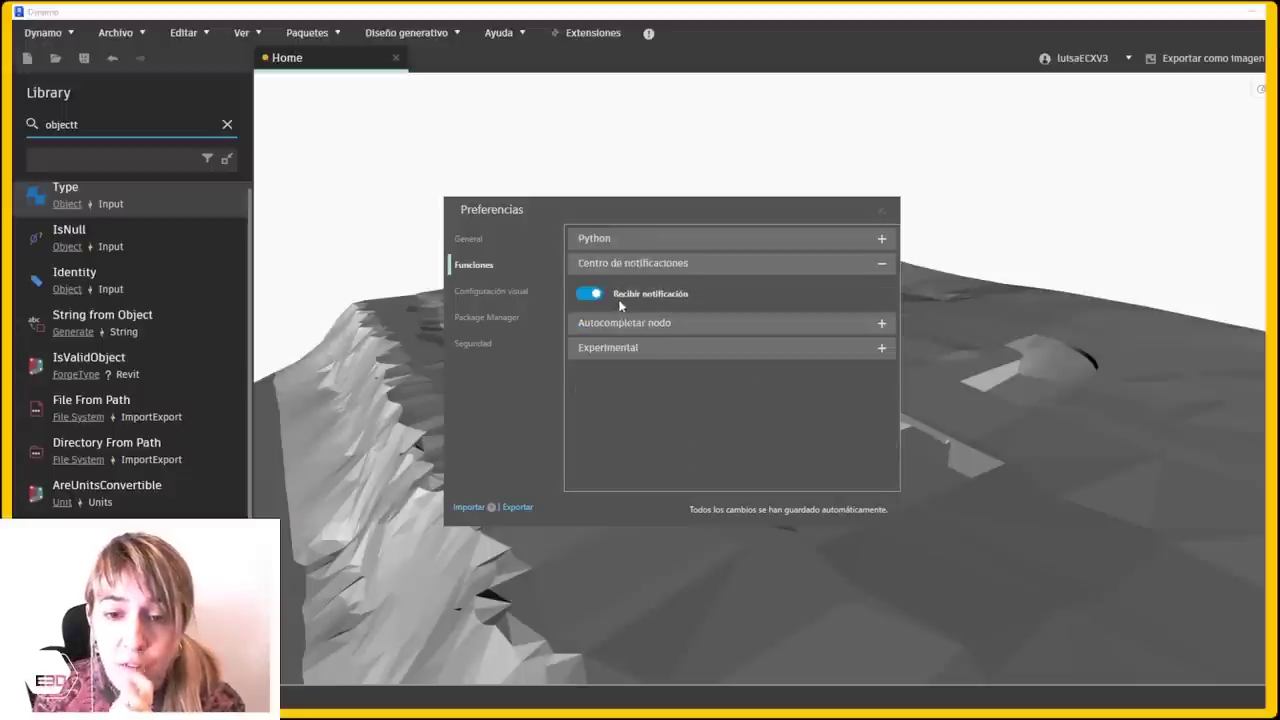
{"action": "left_click", "coordinate": [607, 323]}
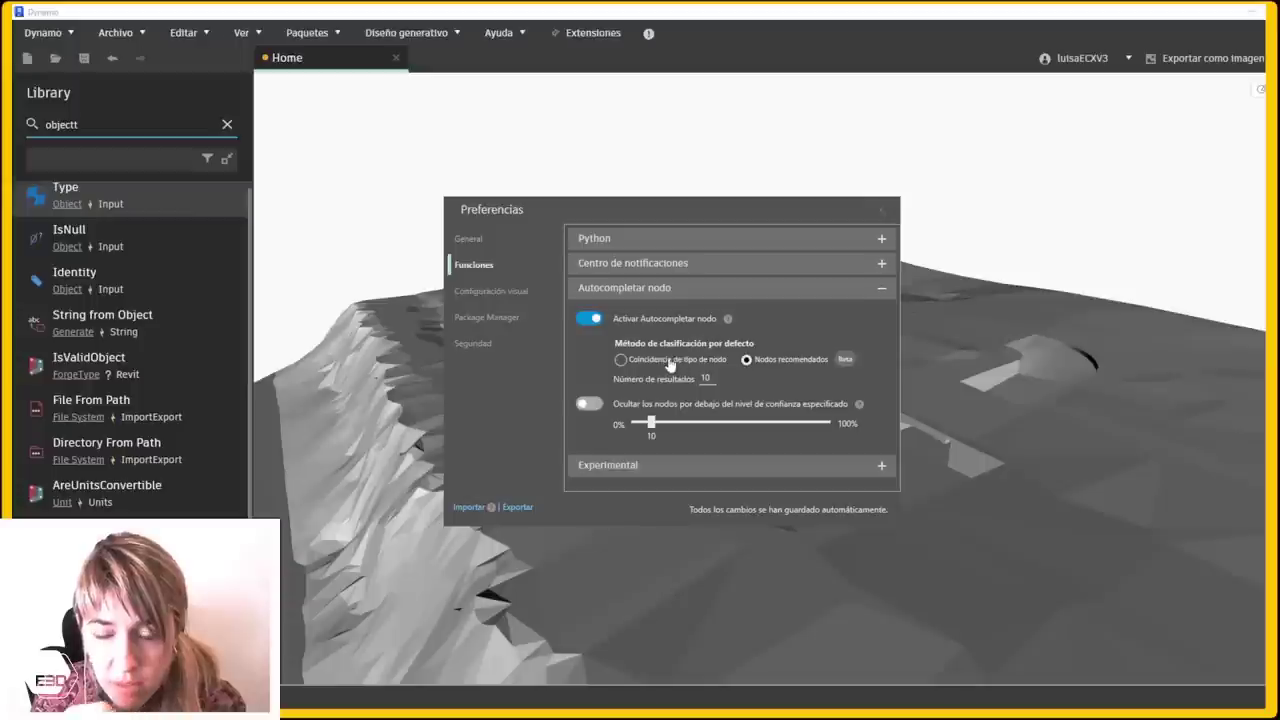
{"action": "left_click", "coordinate": [643, 466]}
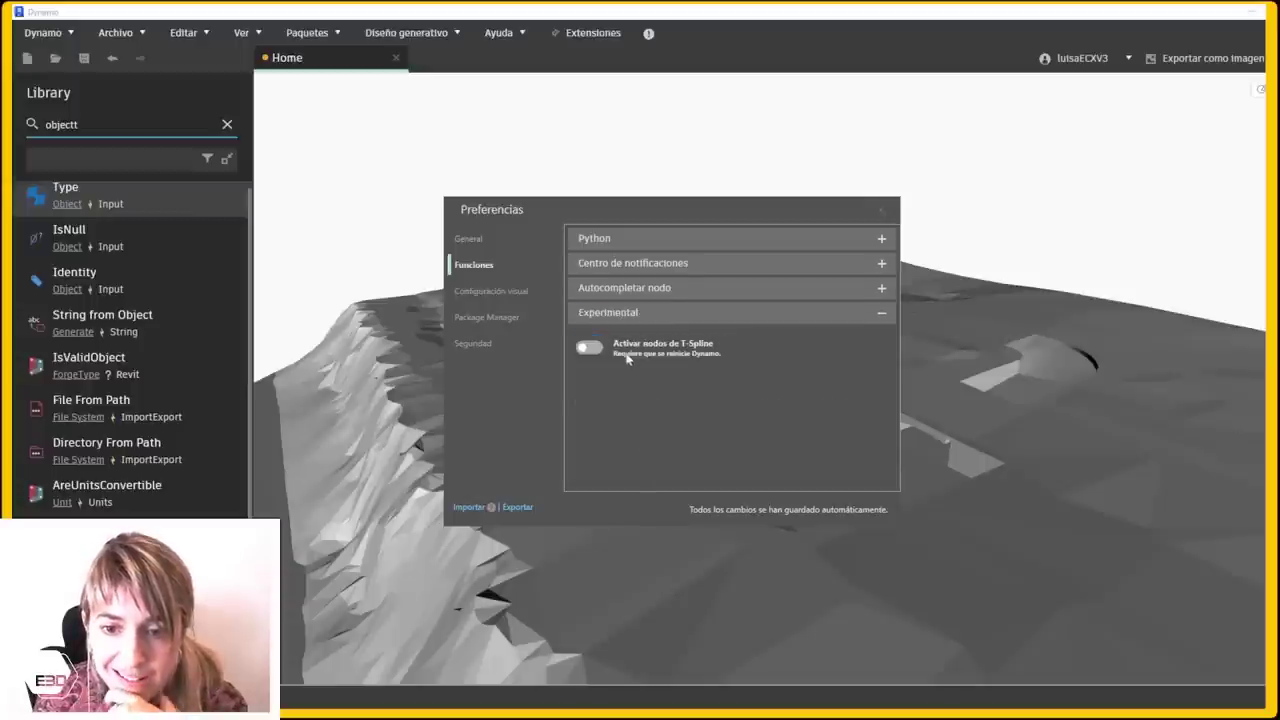
{"action": "left_click", "coordinate": [516, 292]}
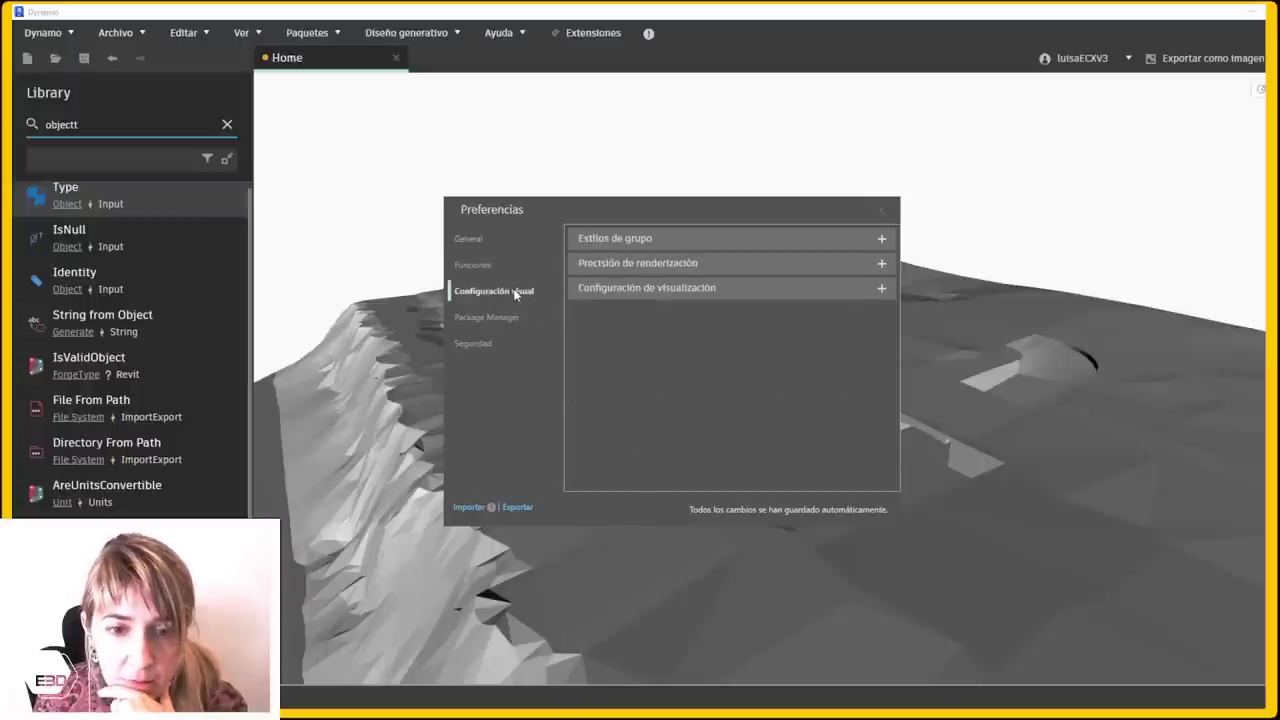
Expand Estilos de grupo and start, then cancel, adding a new group style
{"action": "left_click", "coordinate": [629, 245]}
{"action": "left_click", "coordinate": [634, 241]}
{"action": "left_click", "coordinate": [634, 241]}
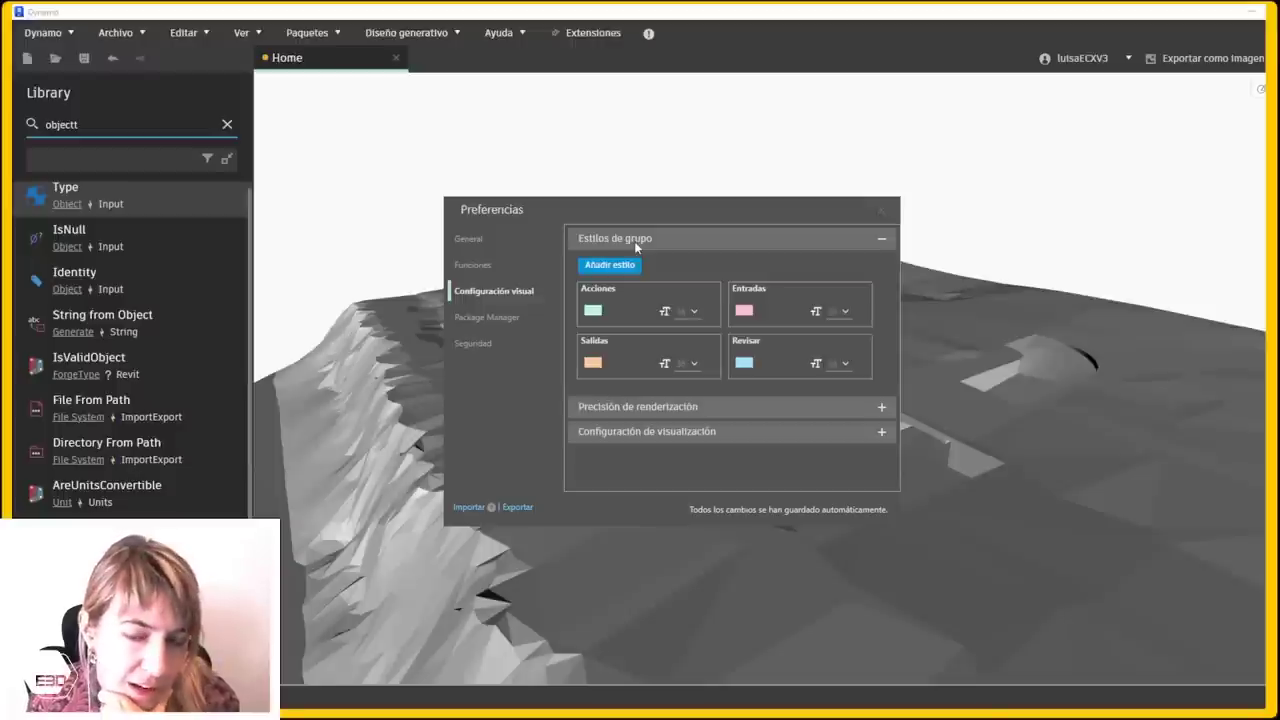
{"action": "left_click", "coordinate": [634, 241]}
{"action": "left_click", "coordinate": [634, 241]}
{"action": "left_click", "coordinate": [610, 266]}
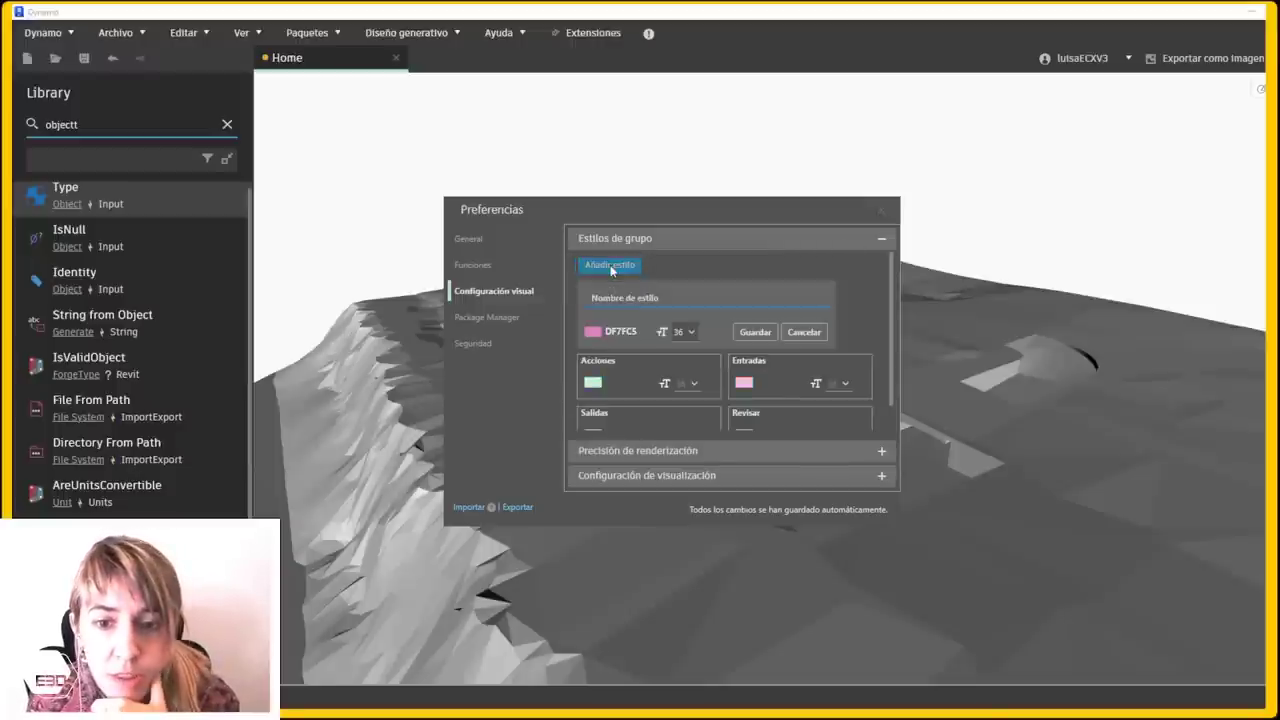
{"action": "left_click", "coordinate": [810, 343]}
In display settings, turn on Aislar geometría seleccionada and Mostrar aristas
{"action": "left_click", "coordinate": [700, 405]}
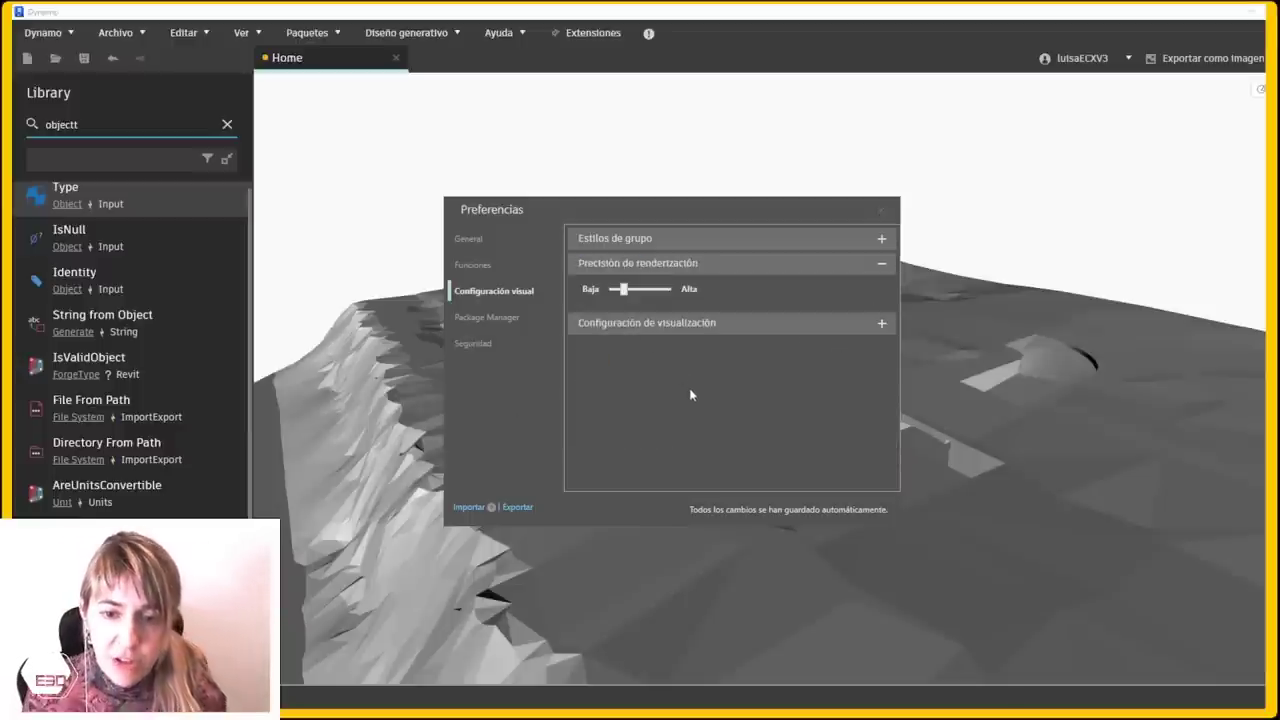
{"action": "left_click", "coordinate": [646, 322]}
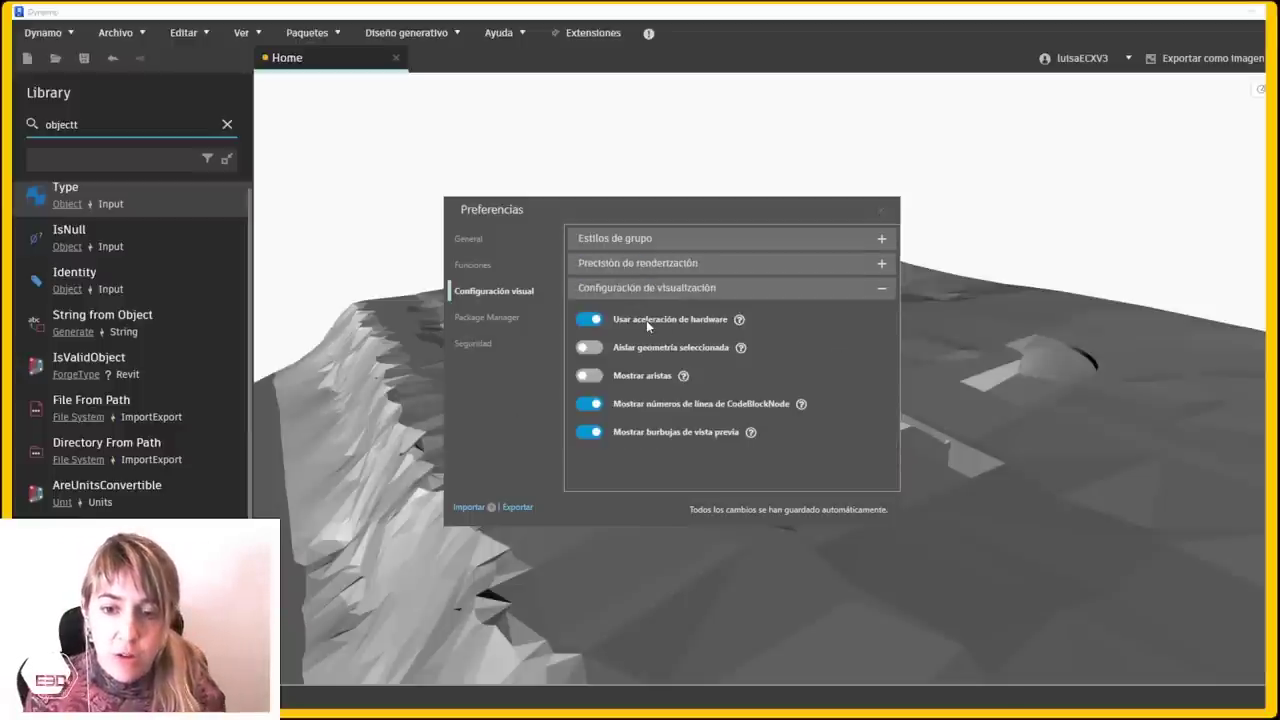
{"action": "left_click", "coordinate": [590, 348]}
{"action": "left_click", "coordinate": [590, 350]}
{"action": "left_click", "coordinate": [590, 350]}
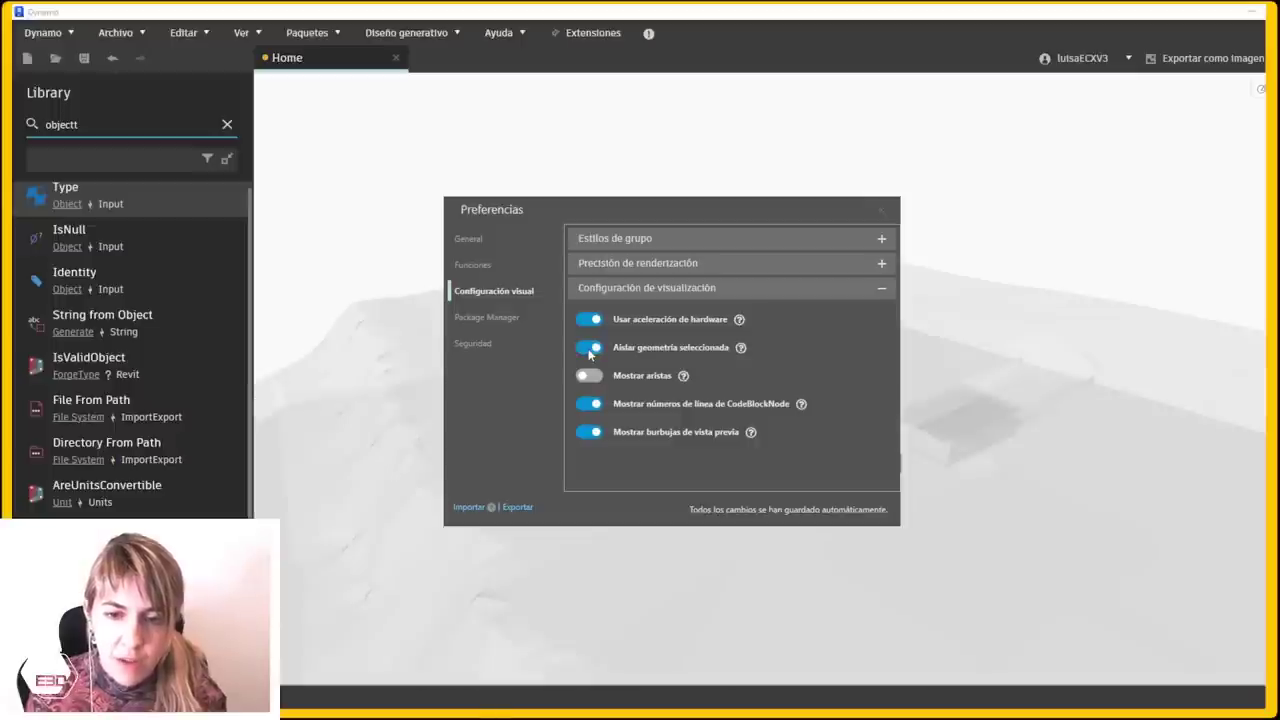
{"action": "left_click", "coordinate": [589, 377]}
Check Package Manager locations, close Preferences, select Object.Type and clear the library search
{"action": "left_click", "coordinate": [488, 317]}
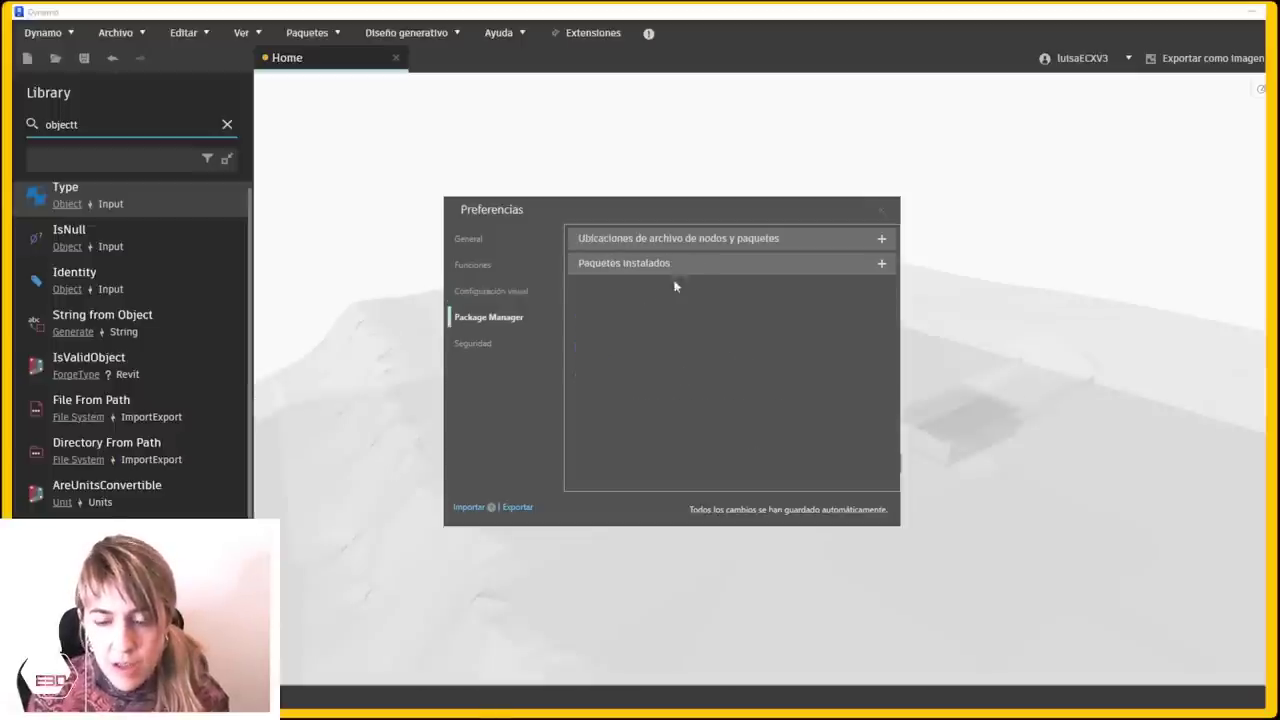
{"action": "left_click", "coordinate": [708, 243]}
{"action": "left_click", "coordinate": [668, 243]}
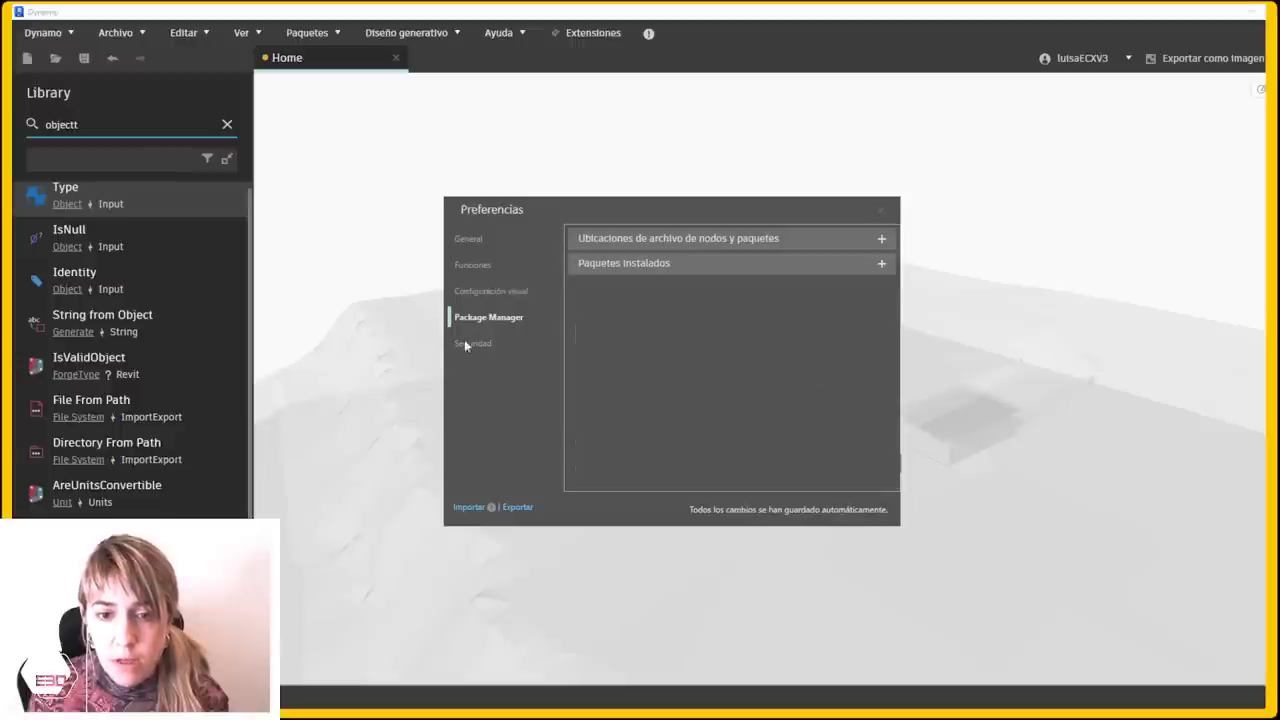
{"action": "left_click", "coordinate": [880, 210]}
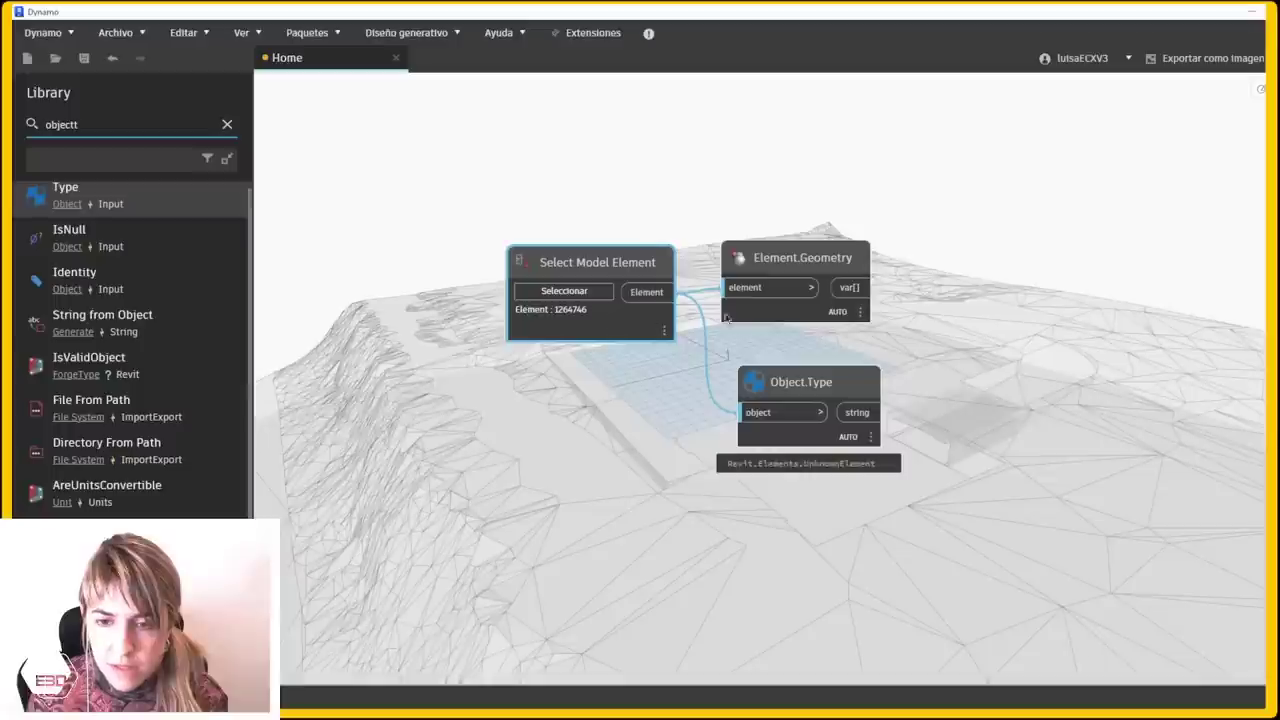
{"action": "left_click", "coordinate": [799, 436]}
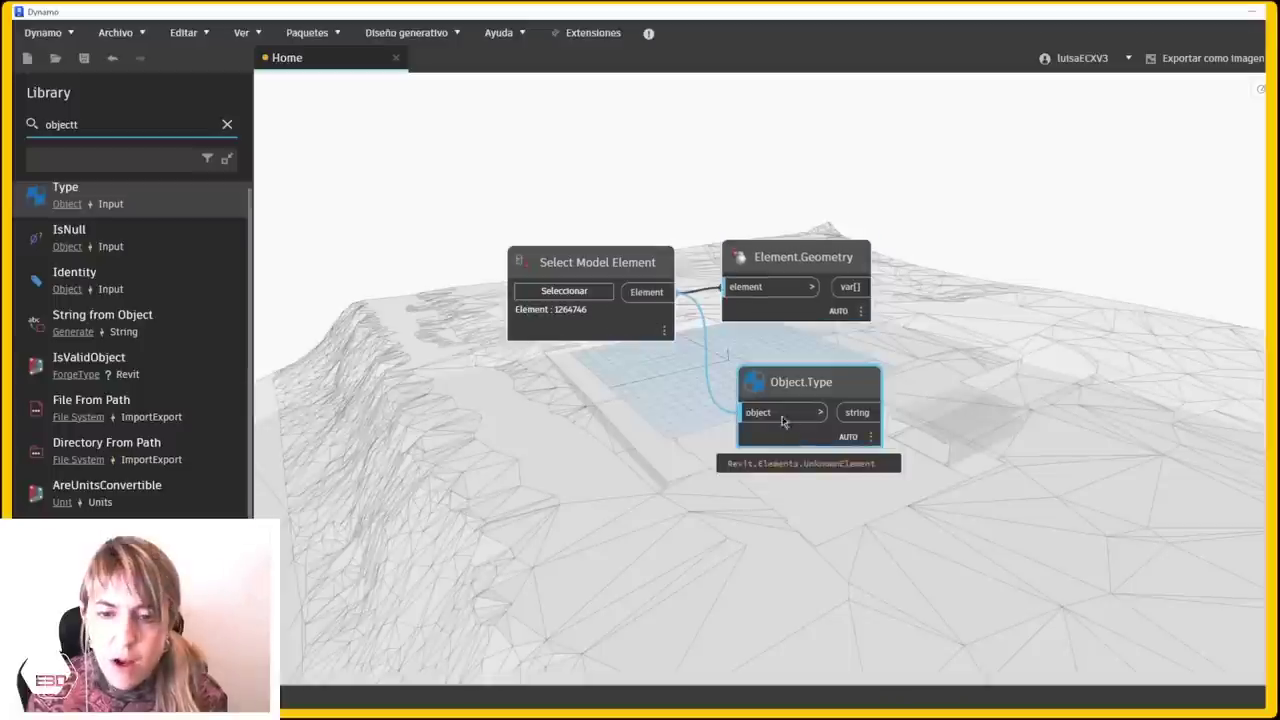
{"action": "left_click", "coordinate": [227, 124]}
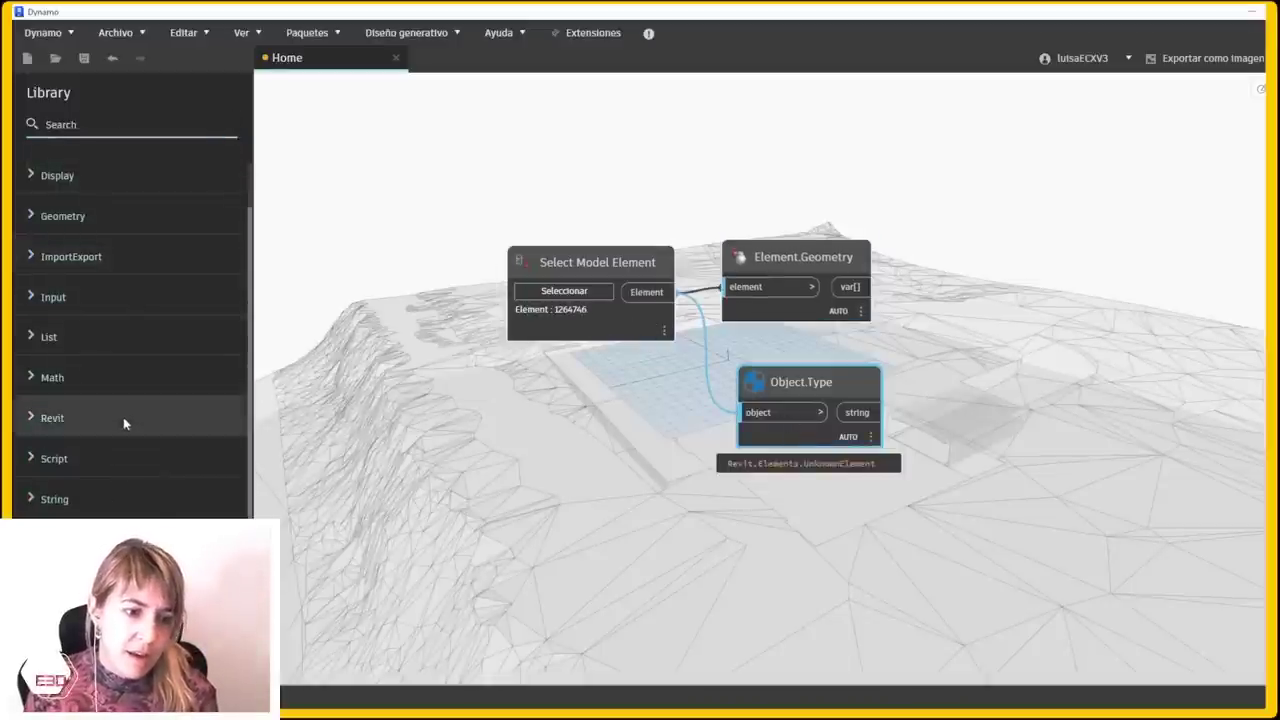
Scroll the Dynamo 2.17 blog post and open the full release notes on GitHub
{"action": "scroll", "coordinate": [791, 597], "scroll_direction": "down", "scroll_amount": 5}
{"action": "scroll", "coordinate": [1068, 374], "scroll_direction": "down", "scroll_amount": 10}
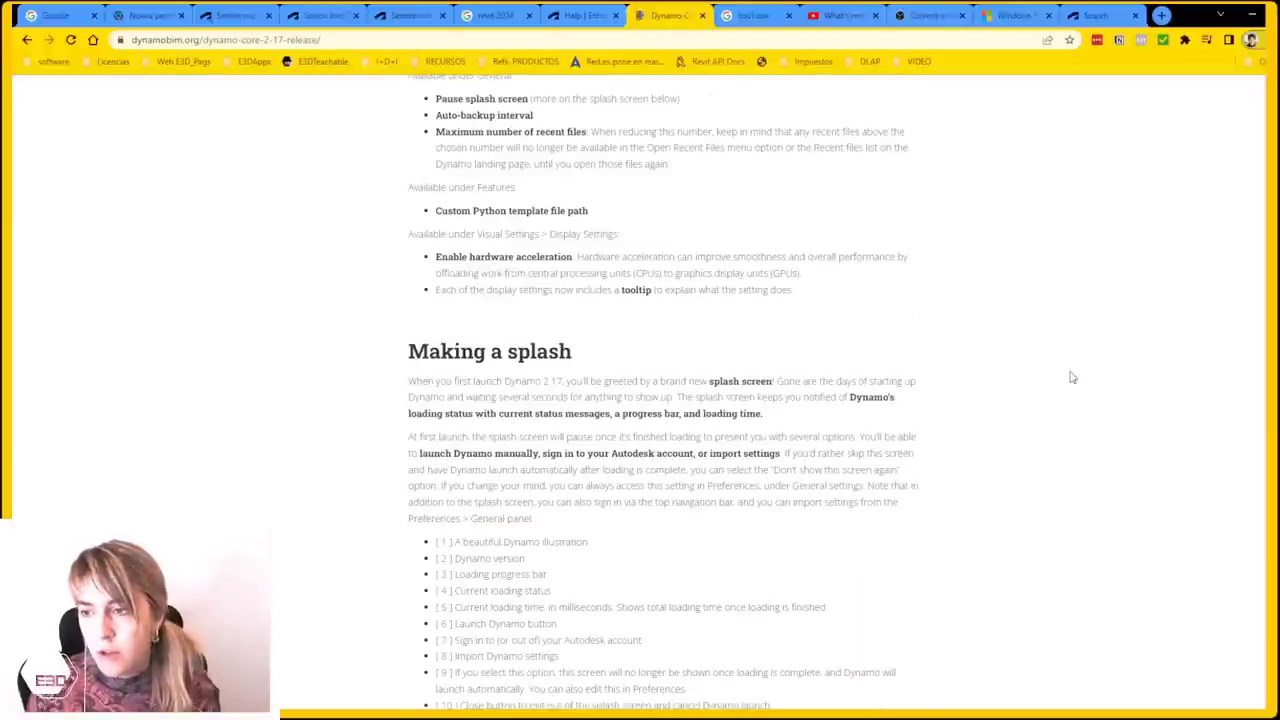
{"action": "scroll", "coordinate": [1239, 635], "scroll_direction": "down", "scroll_amount": 1}
{"action": "scroll", "coordinate": [1239, 630], "scroll_direction": "down", "scroll_amount": 10}
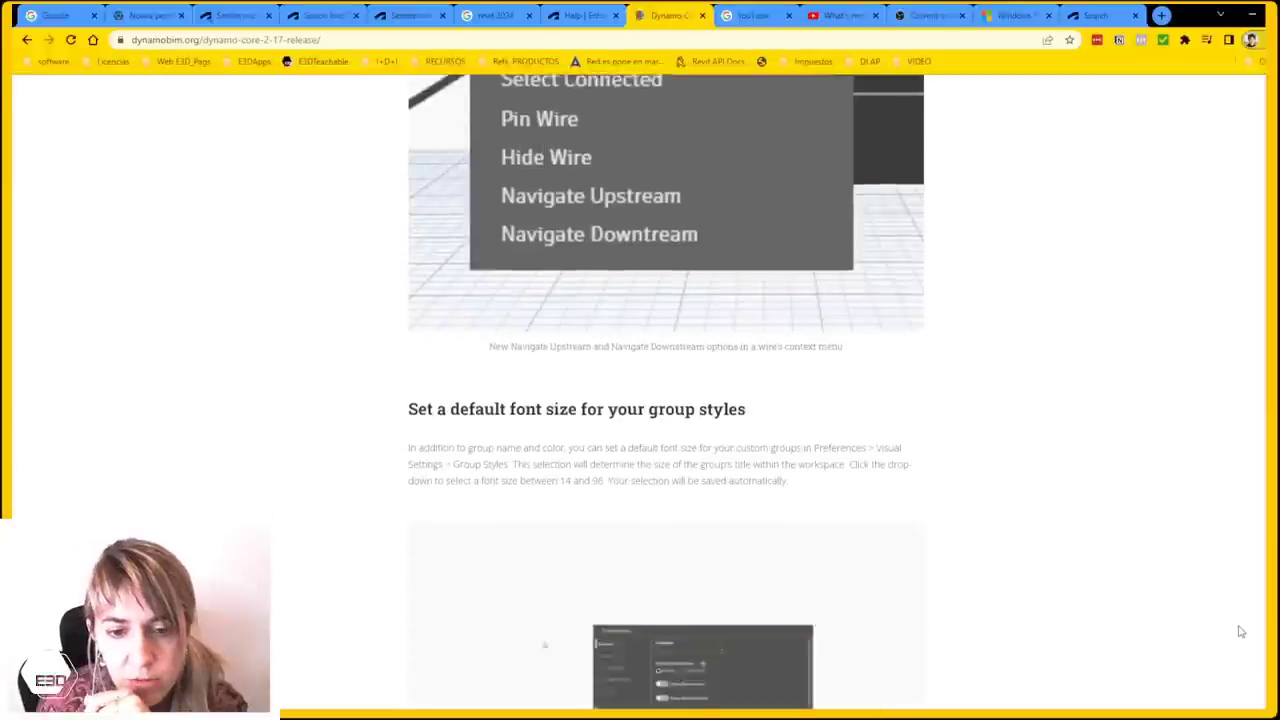
{"action": "scroll", "coordinate": [1238, 646], "scroll_direction": "down", "scroll_amount": 2}
{"action": "scroll", "coordinate": [1239, 646], "scroll_direction": "down", "scroll_amount": 1}
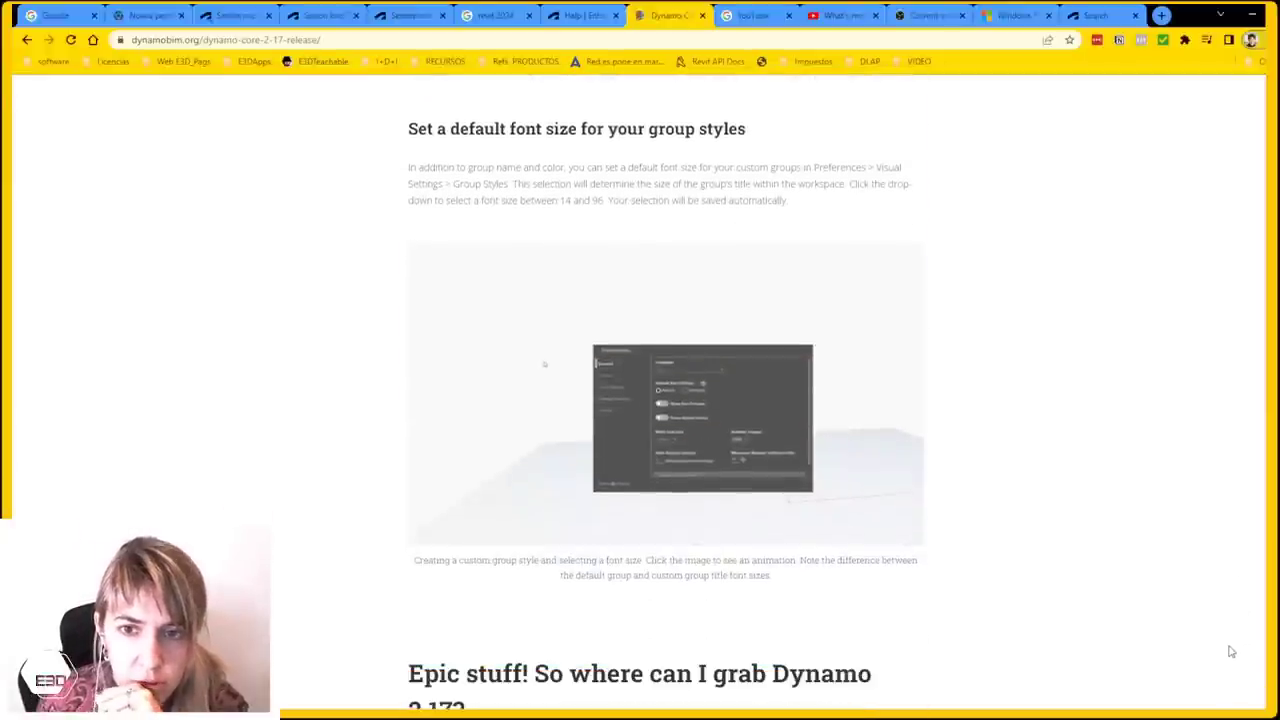
{"action": "scroll", "coordinate": [1231, 651], "scroll_direction": "down", "scroll_amount": 5}
{"action": "left_click", "coordinate": [834, 420]}
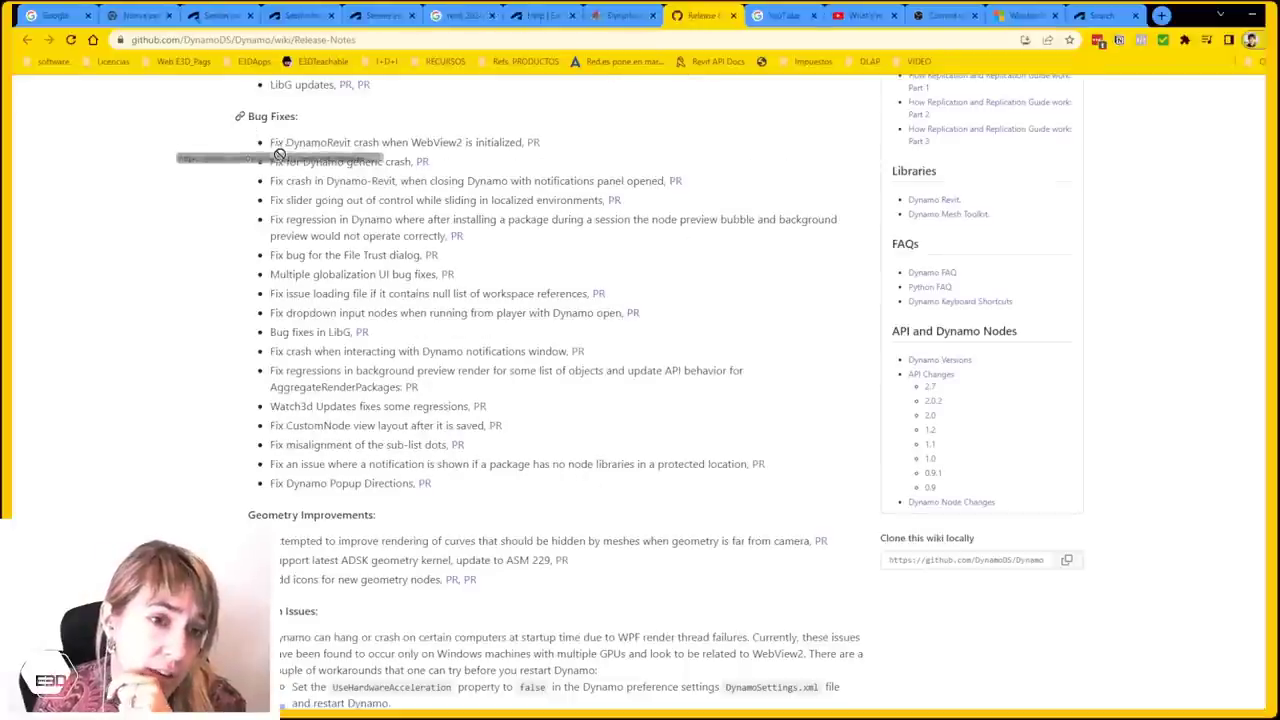
Highlight the Bug Fixes list and the Curve.SplitByPoints regression fix, then clear the highlight
{"action": "left_click_drag", "start_coordinate": [250, 117], "coordinate": [463, 488]}
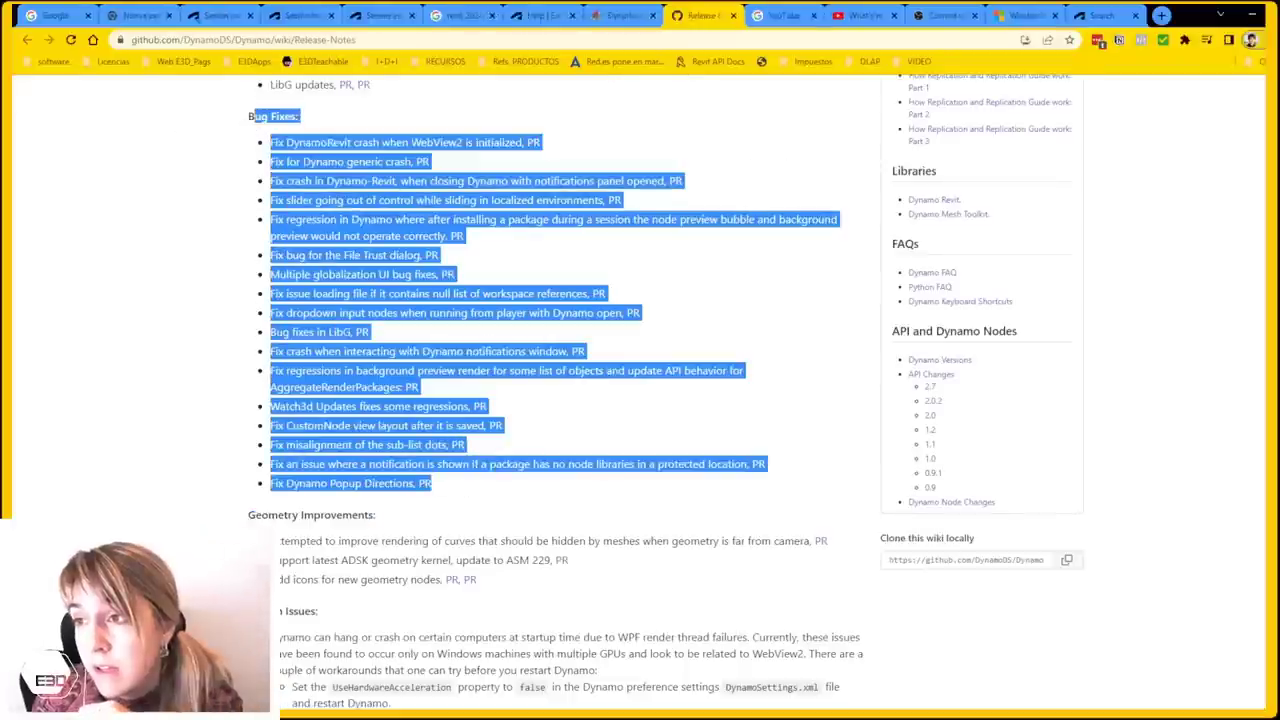
{"action": "scroll", "coordinate": [463, 488], "scroll_direction": "down", "scroll_amount": 2}
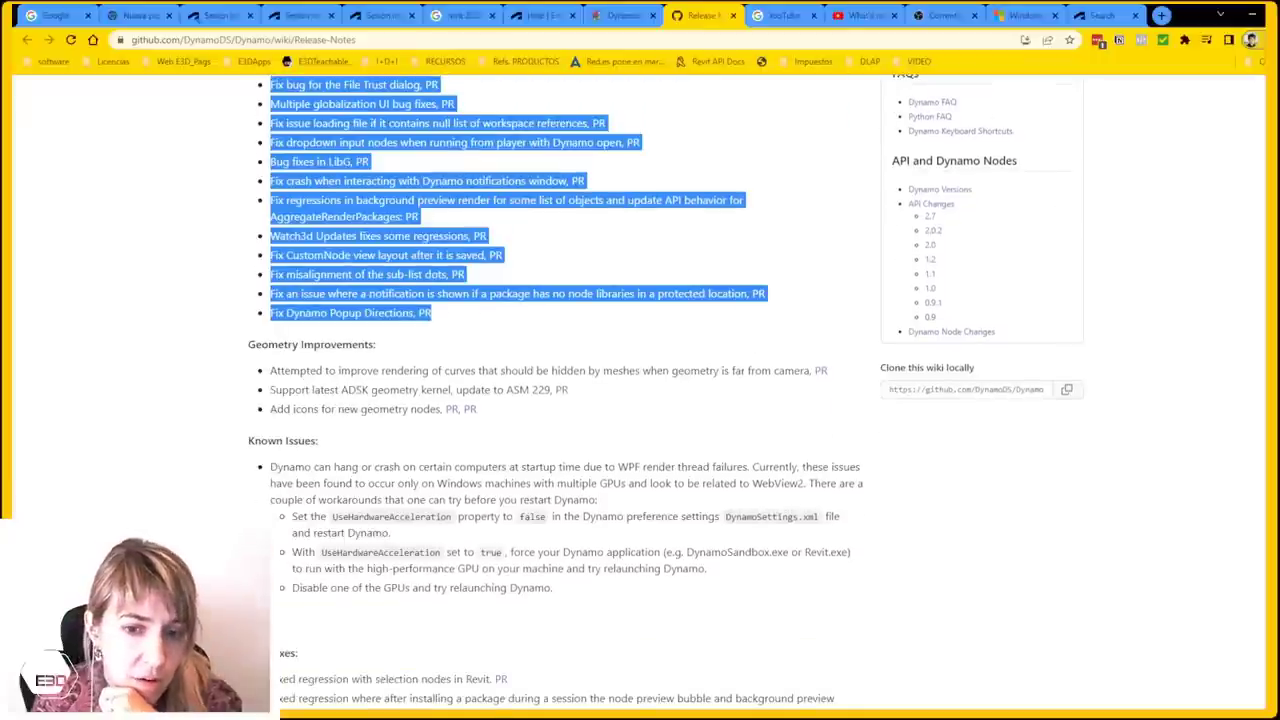
{"action": "scroll", "coordinate": [252, 423], "scroll_direction": "down", "scroll_amount": 1}
{"action": "scroll", "coordinate": [252, 423], "scroll_direction": "up", "scroll_amount": 2}
{"action": "scroll", "coordinate": [252, 423], "scroll_direction": "up", "scroll_amount": 3}
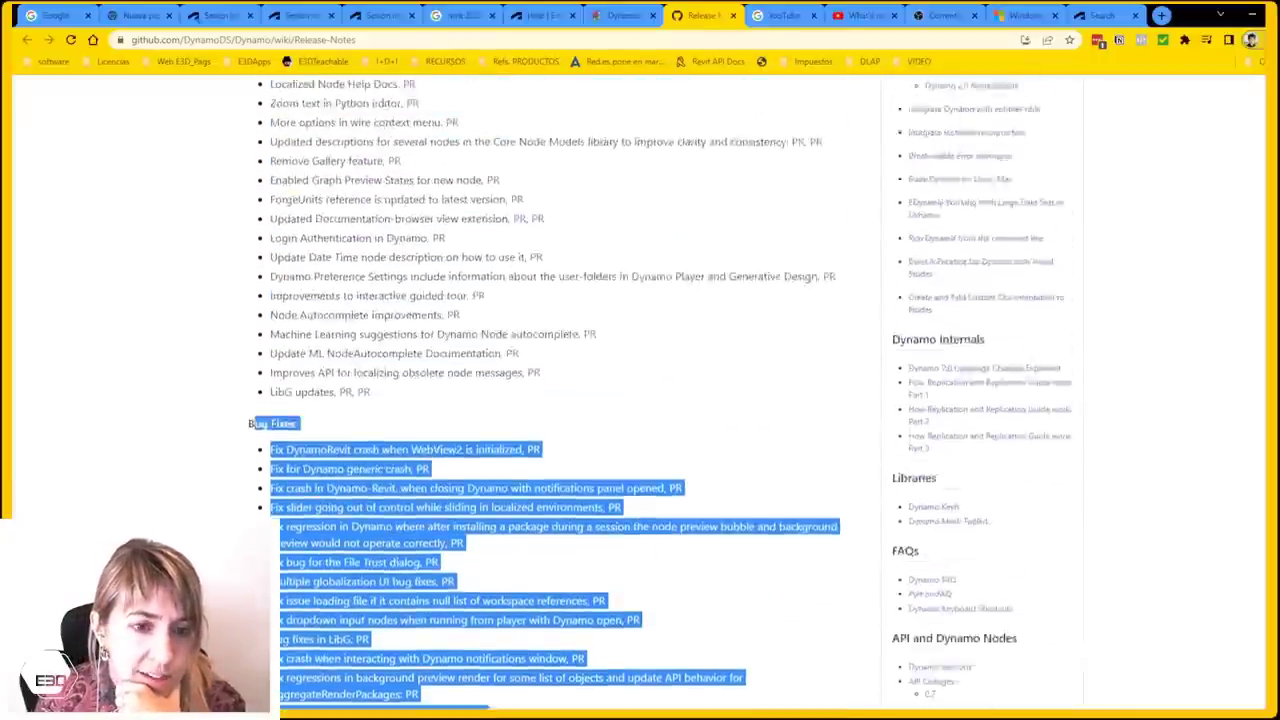
{"action": "scroll", "coordinate": [250, 423], "scroll_direction": "up", "scroll_amount": 5}
{"action": "scroll", "coordinate": [252, 521], "scroll_direction": "up", "scroll_amount": 5}
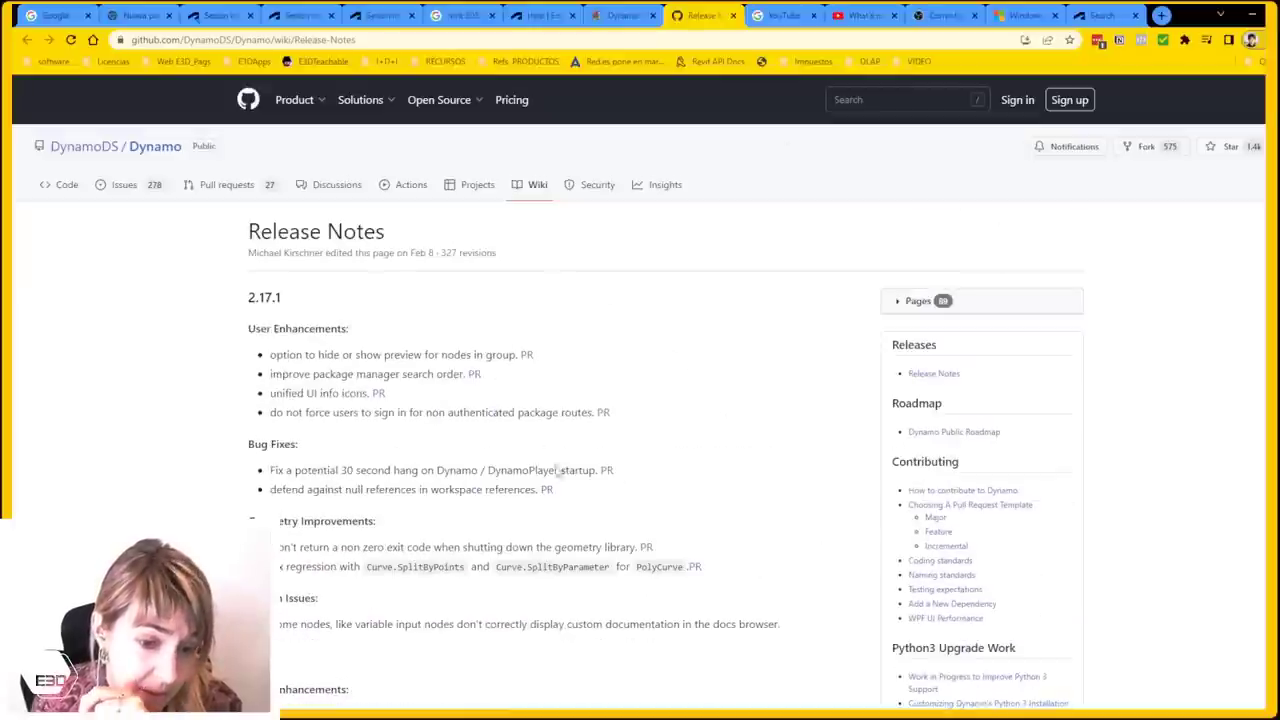
{"action": "left_click_drag", "start_coordinate": [366, 566], "coordinate": [670, 566]}
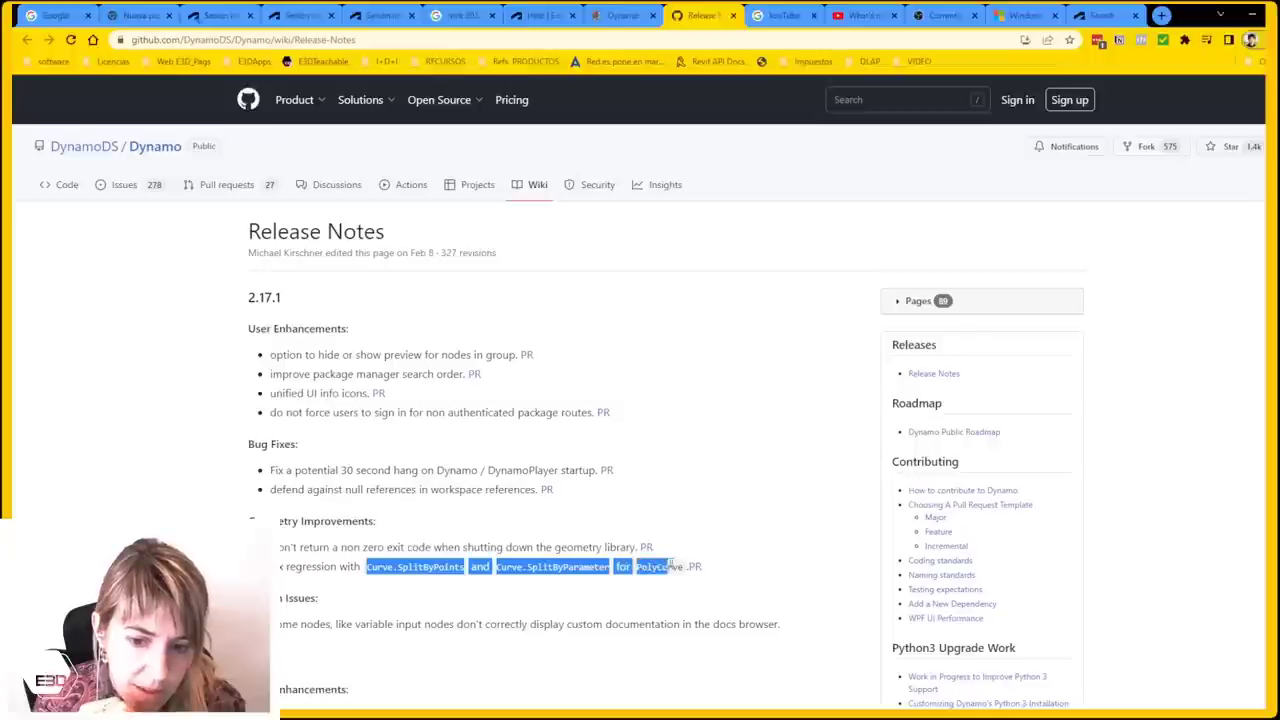
{"action": "left_click", "coordinate": [687, 528]}
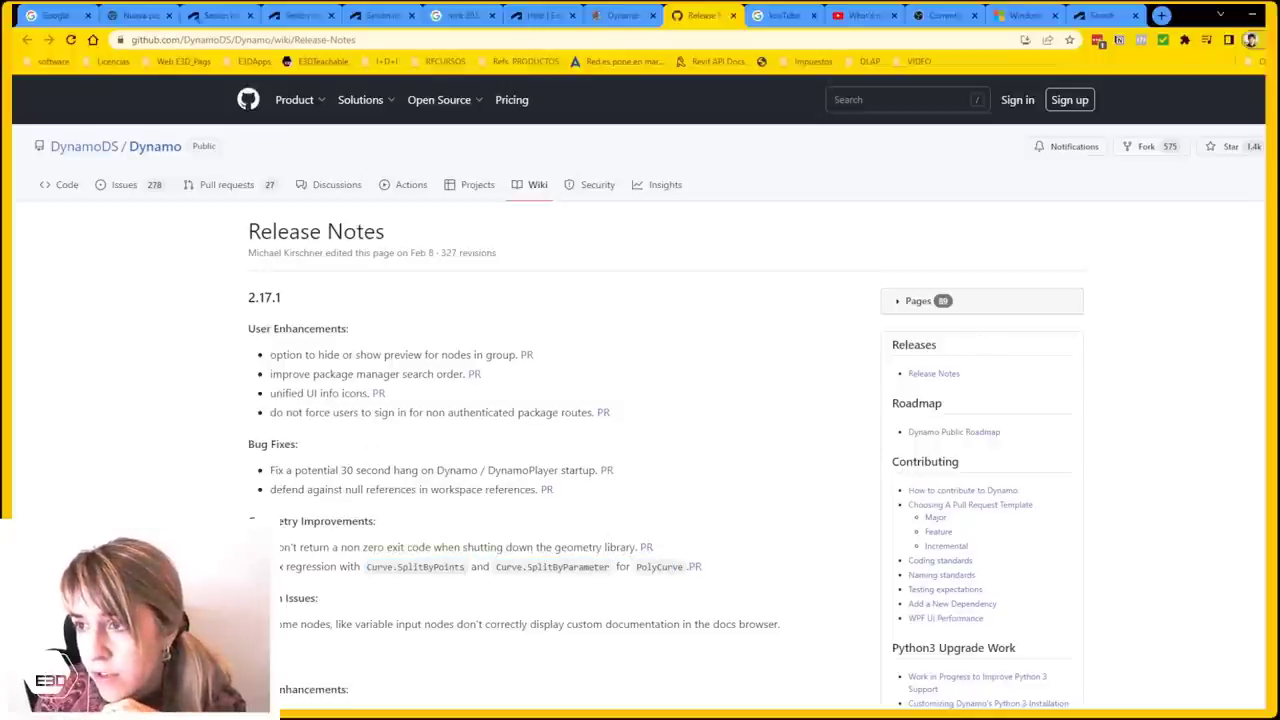
Expand the wiki page list and jump to the 2.17.1 release notes
{"action": "scroll", "coordinate": [1249, 245], "scroll_direction": "down", "scroll_amount": 2}
{"action": "left_click", "coordinate": [911, 165]}
{"action": "scroll", "coordinate": [911, 165], "scroll_direction": "down", "scroll_amount": 4}
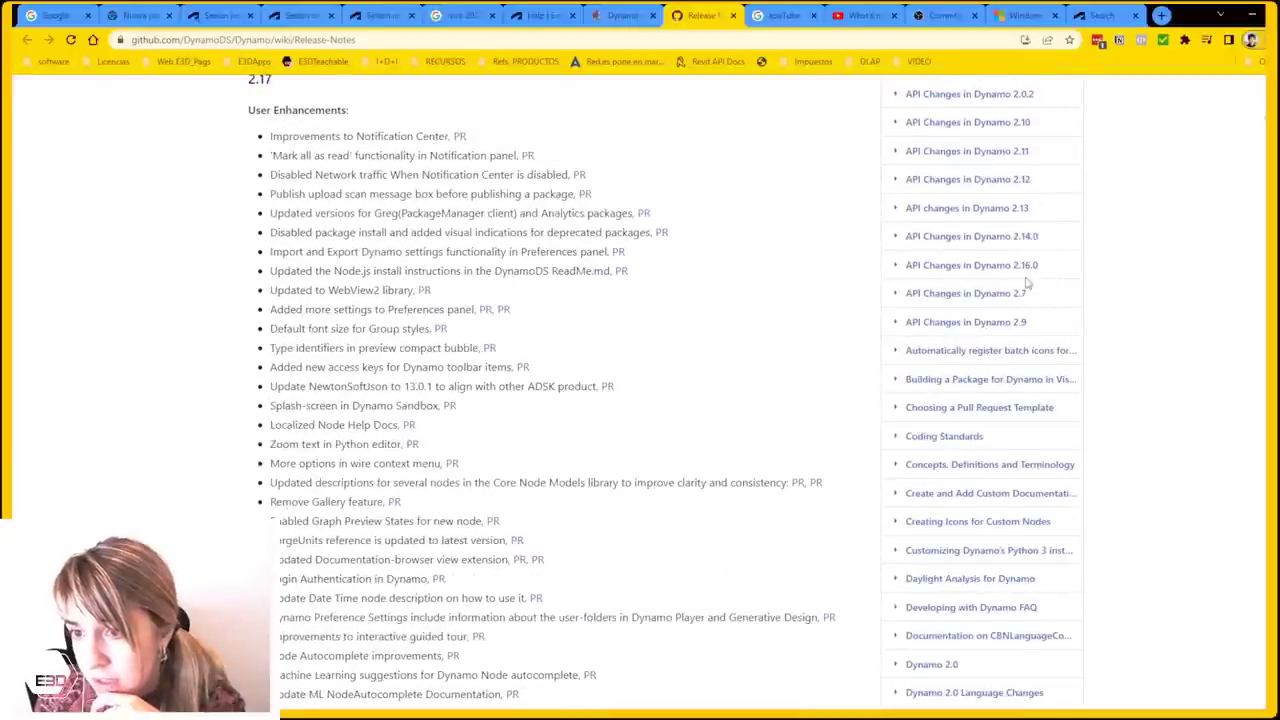
{"action": "scroll", "coordinate": [1050, 276], "scroll_direction": "down", "scroll_amount": 5}
{"action": "scroll", "coordinate": [1054, 283], "scroll_direction": "down", "scroll_amount": 5}
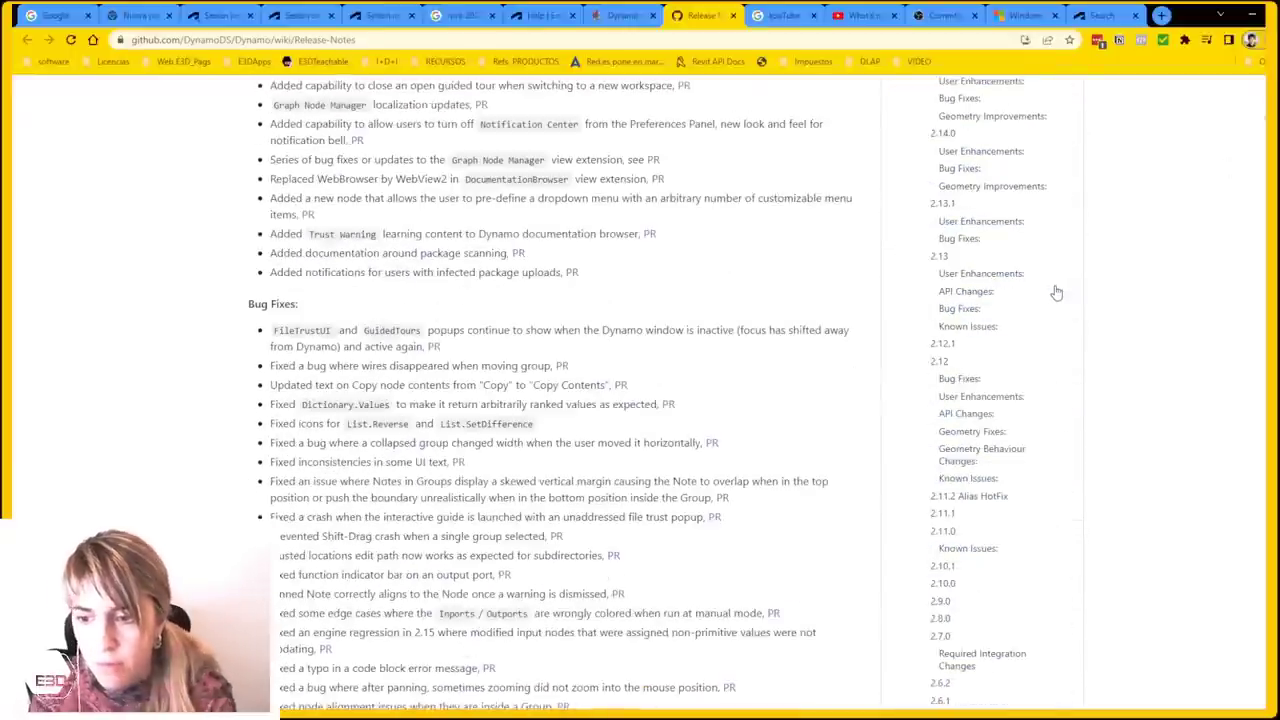
{"action": "scroll", "coordinate": [1056, 291], "scroll_direction": "down", "scroll_amount": 5}
{"action": "scroll", "coordinate": [1056, 291], "scroll_direction": "up", "scroll_amount": 10}
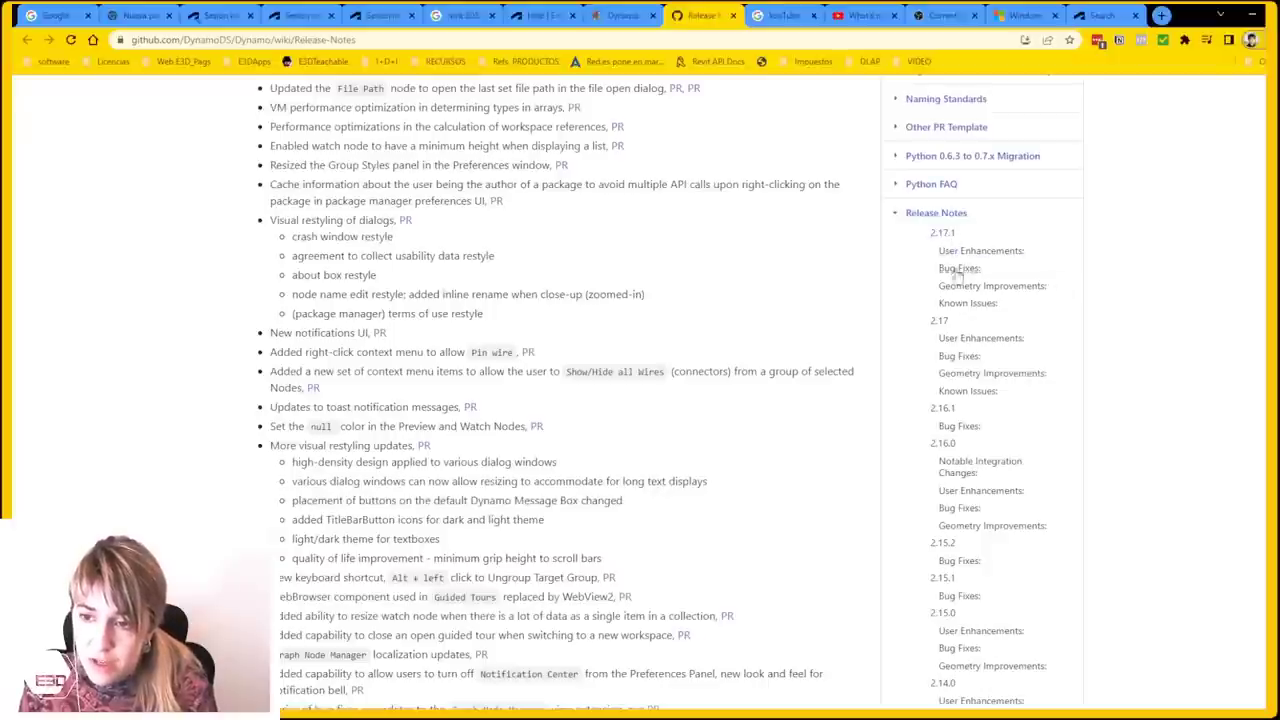
{"action": "left_click", "coordinate": [943, 235]}
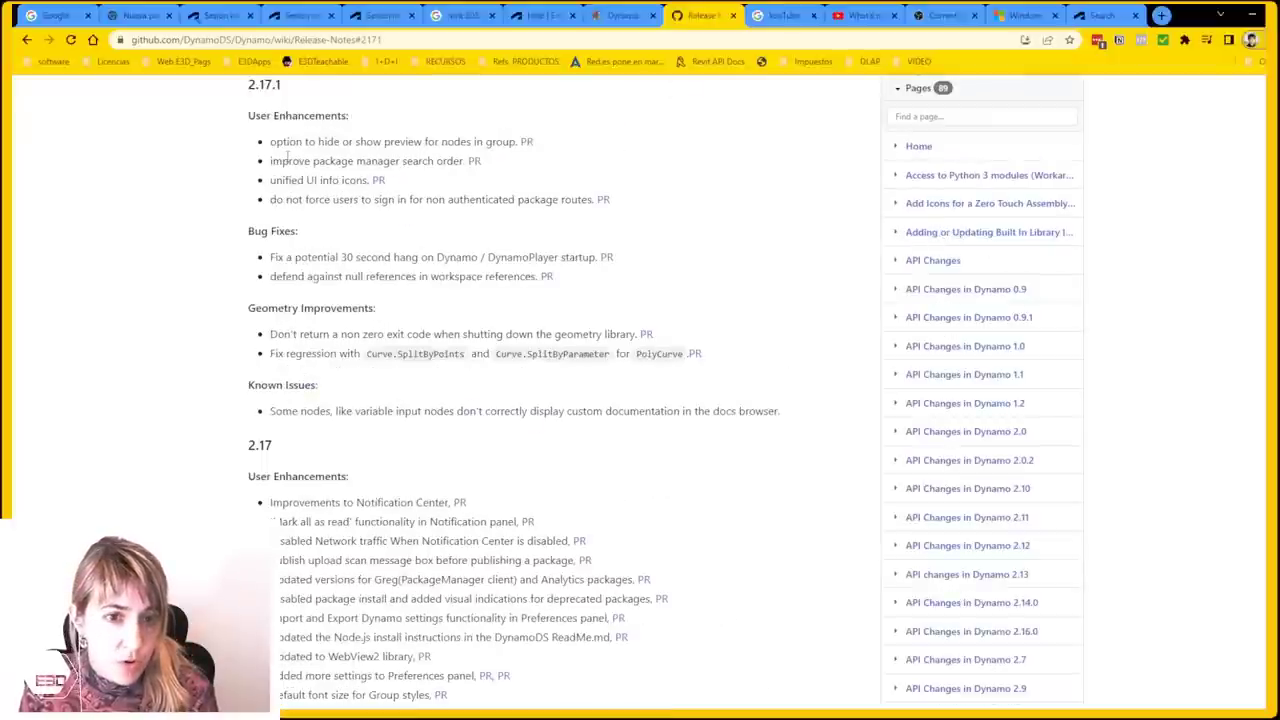
Read the Revit 2024 help release notes, highlighting MEP Fabrication enhancements, then return to Revit
{"action": "key", "text": "ctrl+shift+Tab"}
{"action": "key", "text": "ctrl+shift+Tab"}
{"action": "mouse_move", "coordinate": [320, 192]}
{"action": "left_mouse_down"}
{"action": "mouse_move", "coordinate": [563, 490]}
{"action": "mouse_move", "coordinate": [555, 540]}
{"action": "mouse_move", "coordinate": [693, 585]}
{"action": "left_mouse_up"}
{"action": "scroll", "coordinate": [587, 563], "scroll_direction": "down", "scroll_amount": 10}
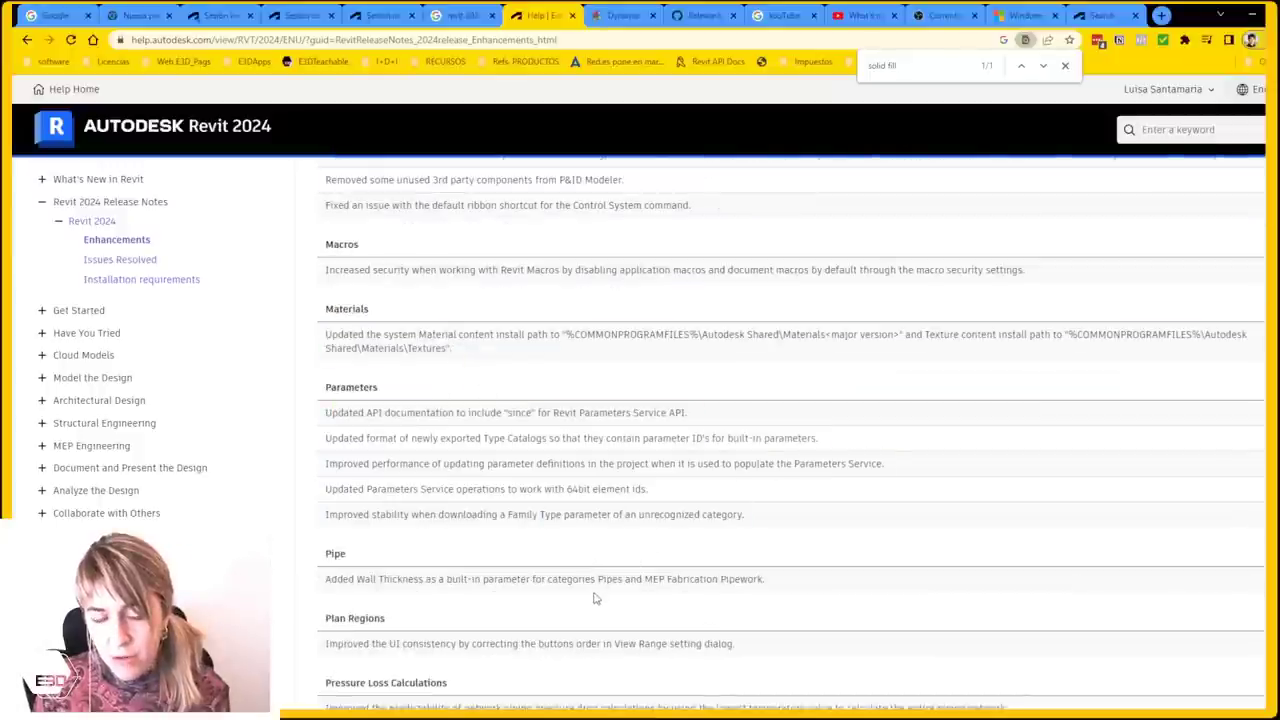
{"action": "scroll", "coordinate": [594, 598], "scroll_direction": "down", "scroll_amount": 5}
{"action": "scroll", "coordinate": [594, 598], "scroll_direction": "down", "scroll_amount": 5}
{"action": "scroll", "coordinate": [594, 596], "scroll_direction": "down", "scroll_amount": 5}
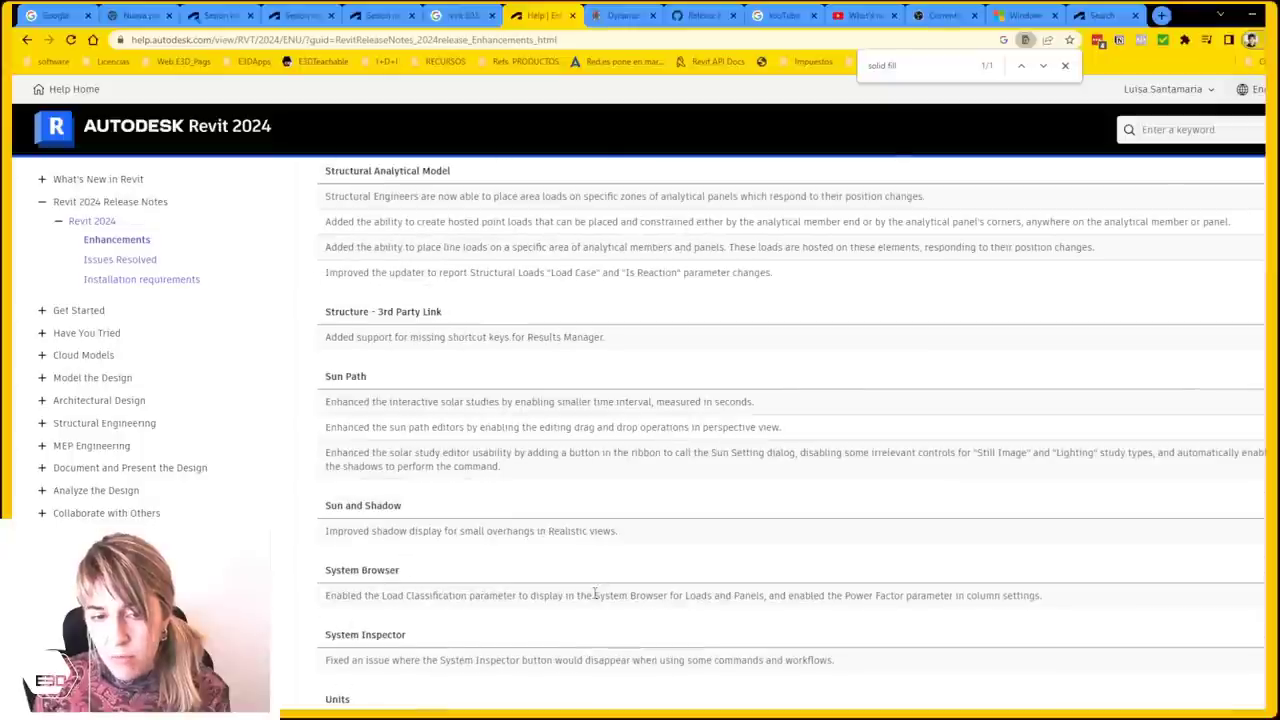
{"action": "left_click", "coordinate": [1257, 10]}
Orbit the site model to a more top-down view
{"action": "scroll", "coordinate": [778, 507], "scroll_direction": "down", "scroll_amount": 3}
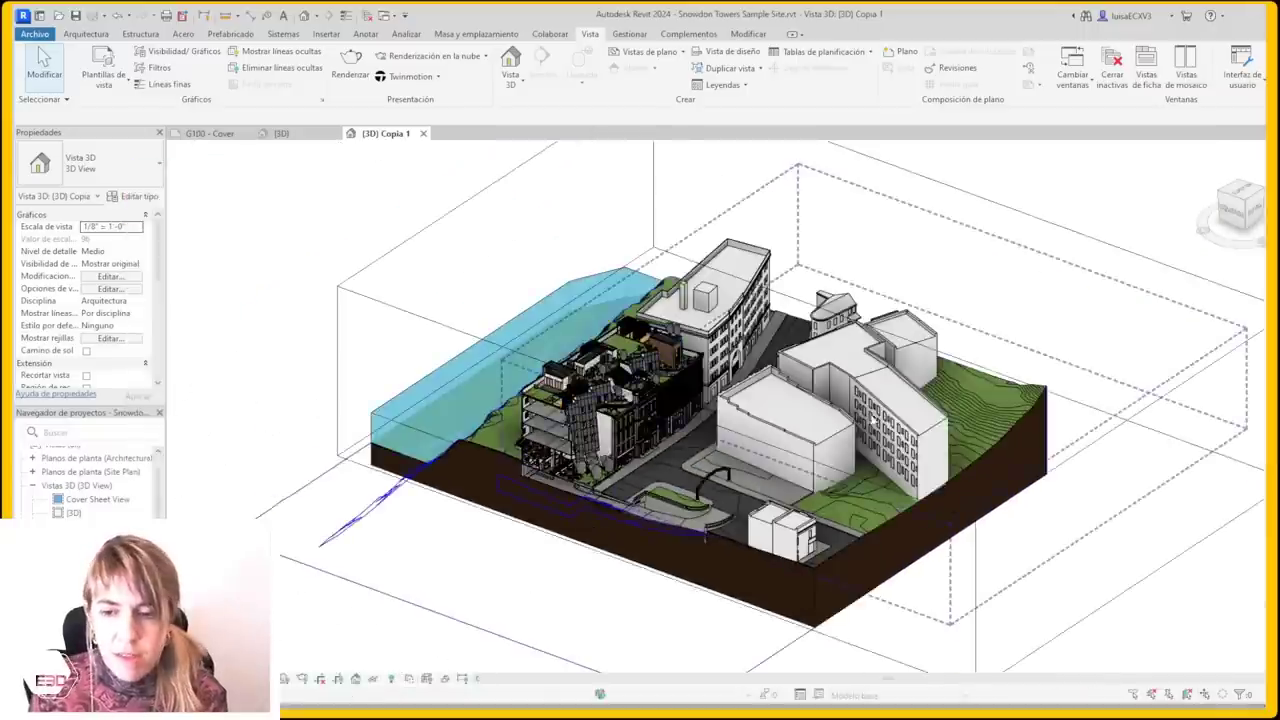
{"action": "scroll", "coordinate": [778, 507], "scroll_direction": "down", "scroll_amount": 2}
{"action": "middle_click_drag", "start_coordinate": [778, 507], "coordinate": [815, 320], "text": "shift"}
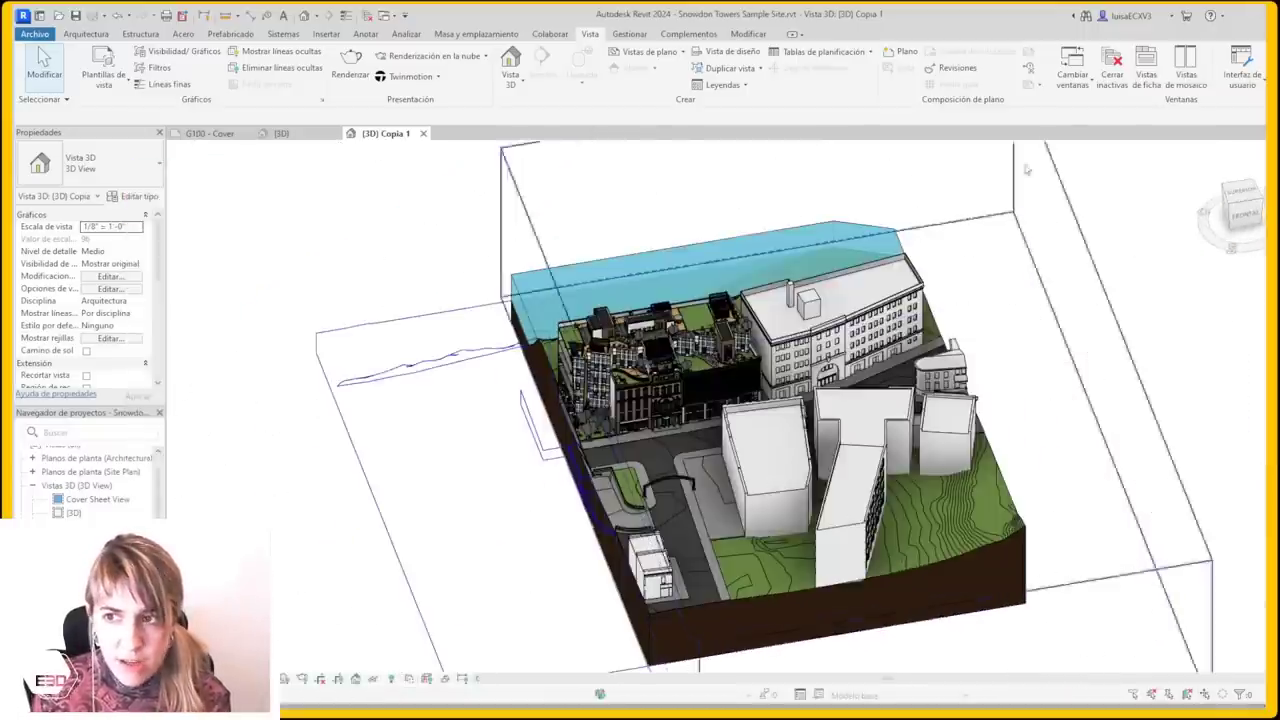
{"action": "scroll", "coordinate": [800, 400], "scroll_direction": "up", "scroll_amount": 5}
Review the Sólido topográfico creation options, then open Forzados de cursor with 90°, 45°, 15°, 5° and 1° angle increments
{"action": "left_click", "coordinate": [476, 34]}
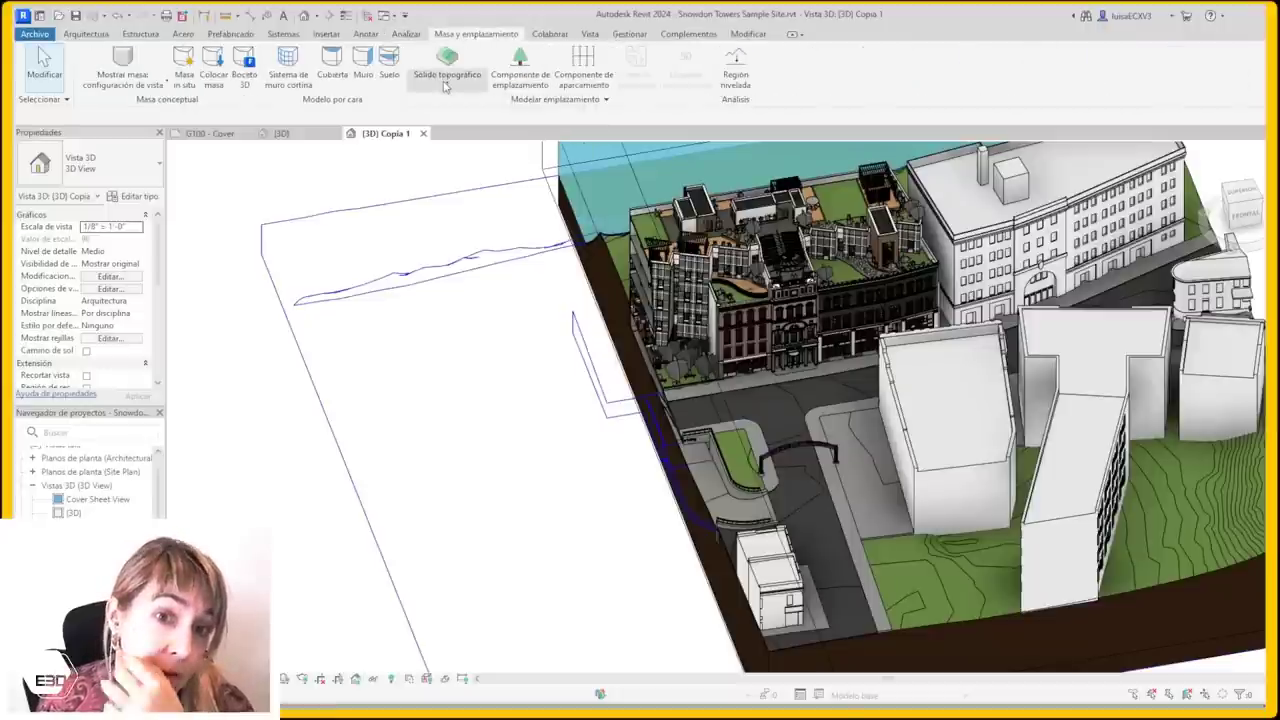
{"action": "left_click", "coordinate": [446, 80]}
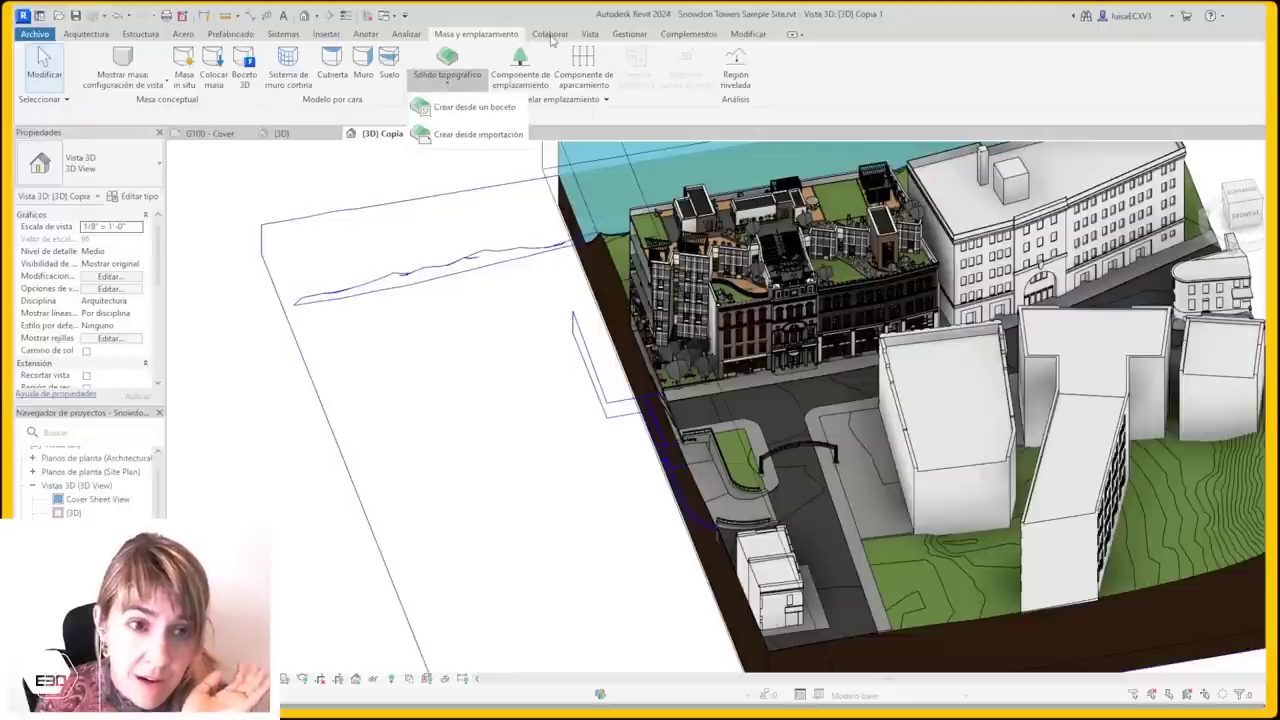
{"action": "scroll", "coordinate": [551, 40], "scroll_direction": "down", "scroll_amount": 3}
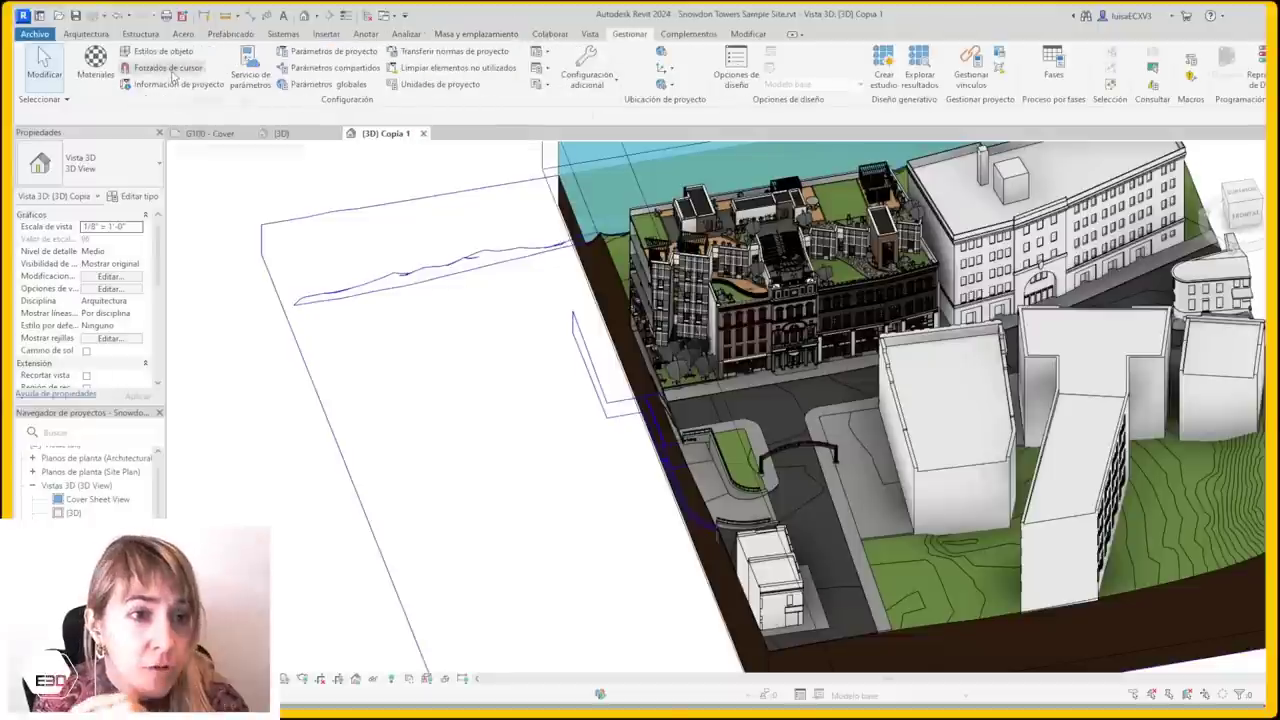
{"action": "left_click", "coordinate": [170, 68]}
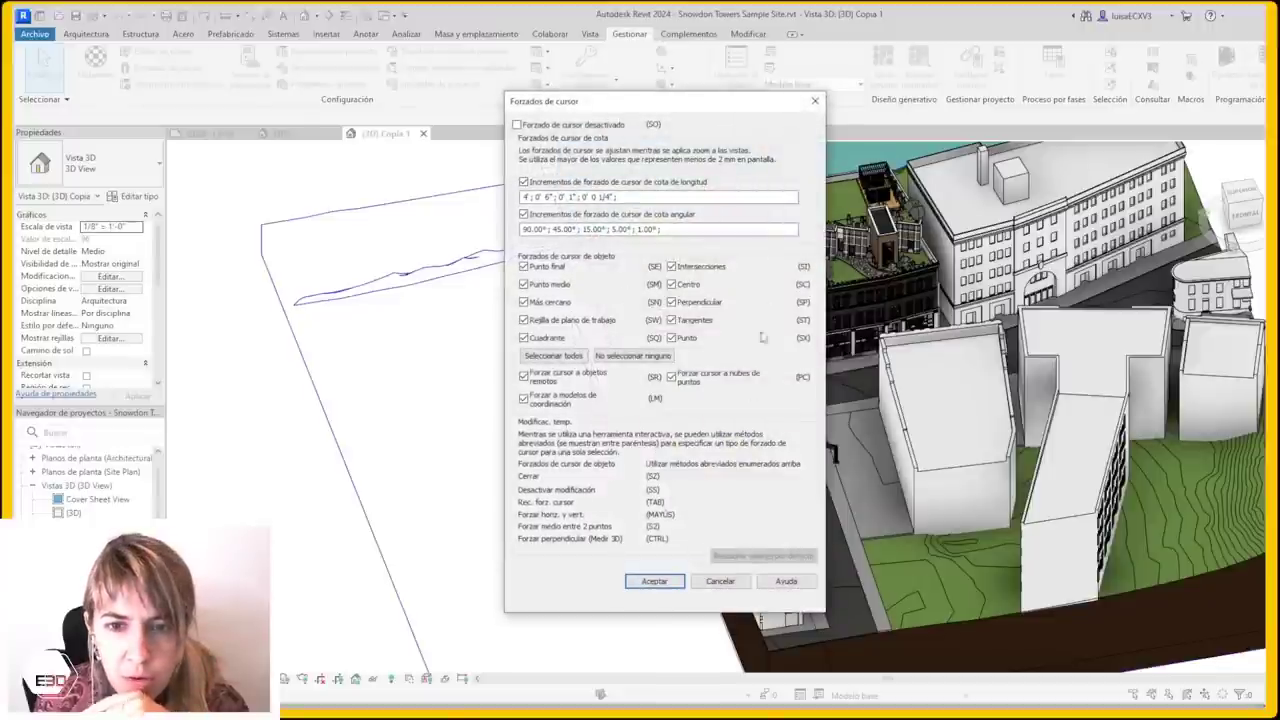